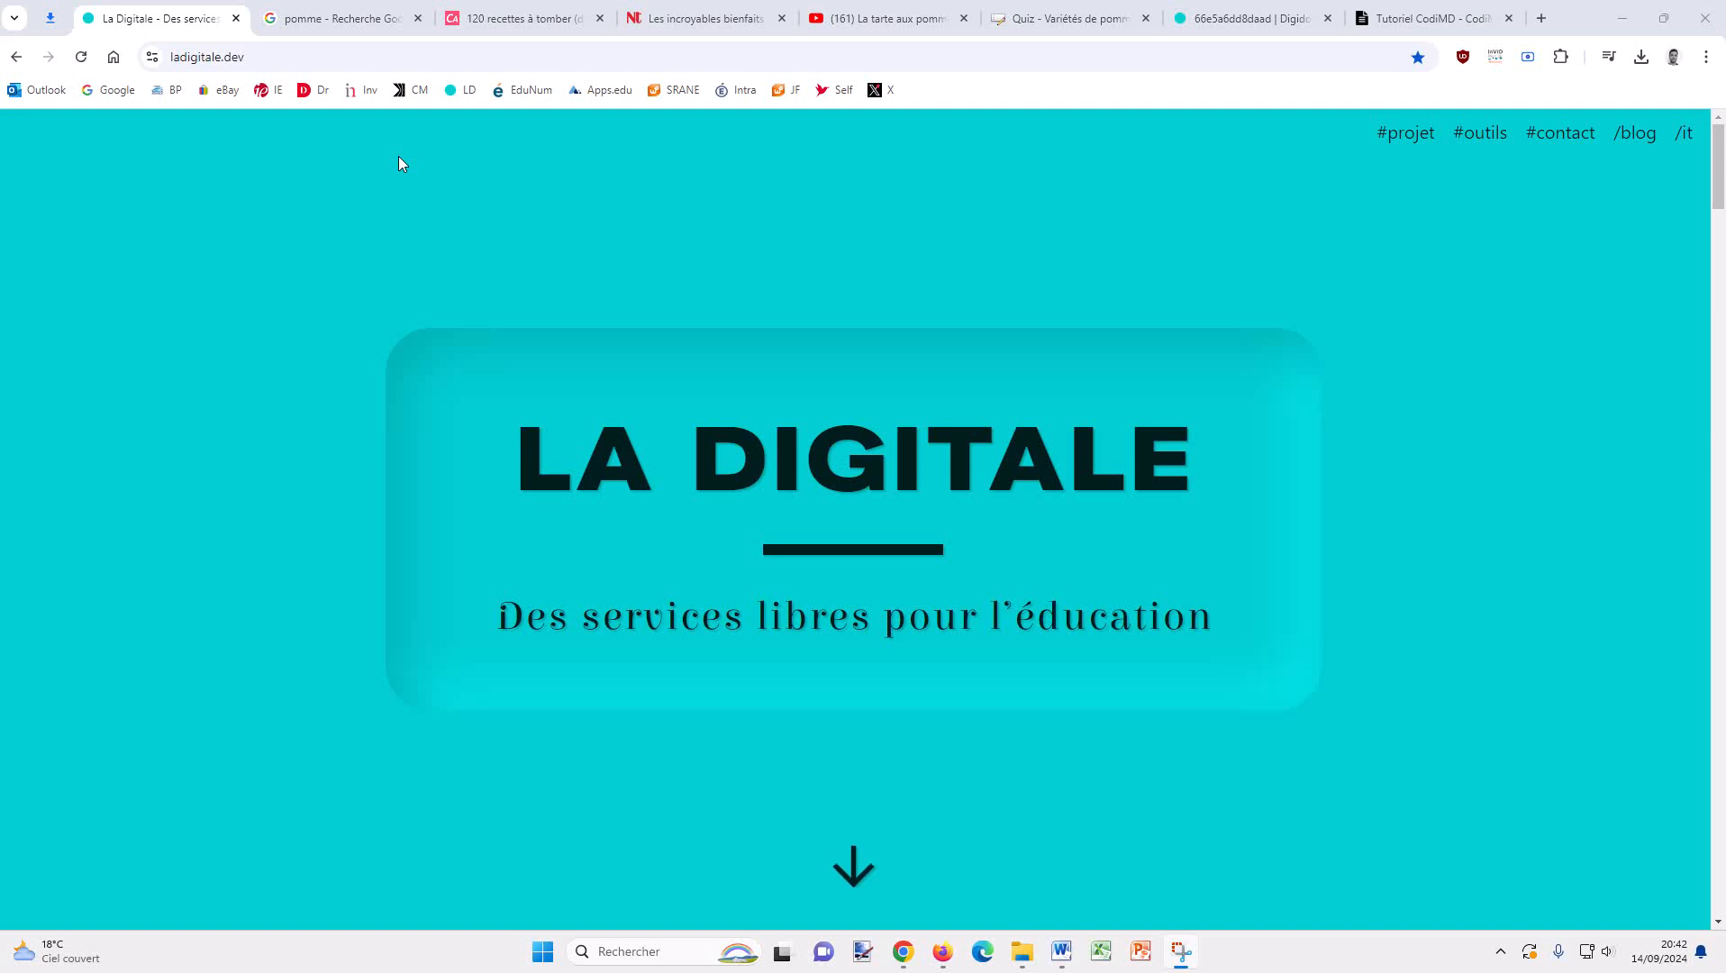
Open Digipage from the collaborative tools on ladigitale.dev and create a new document.
left_click(381, 58)
double_click(381, 57)
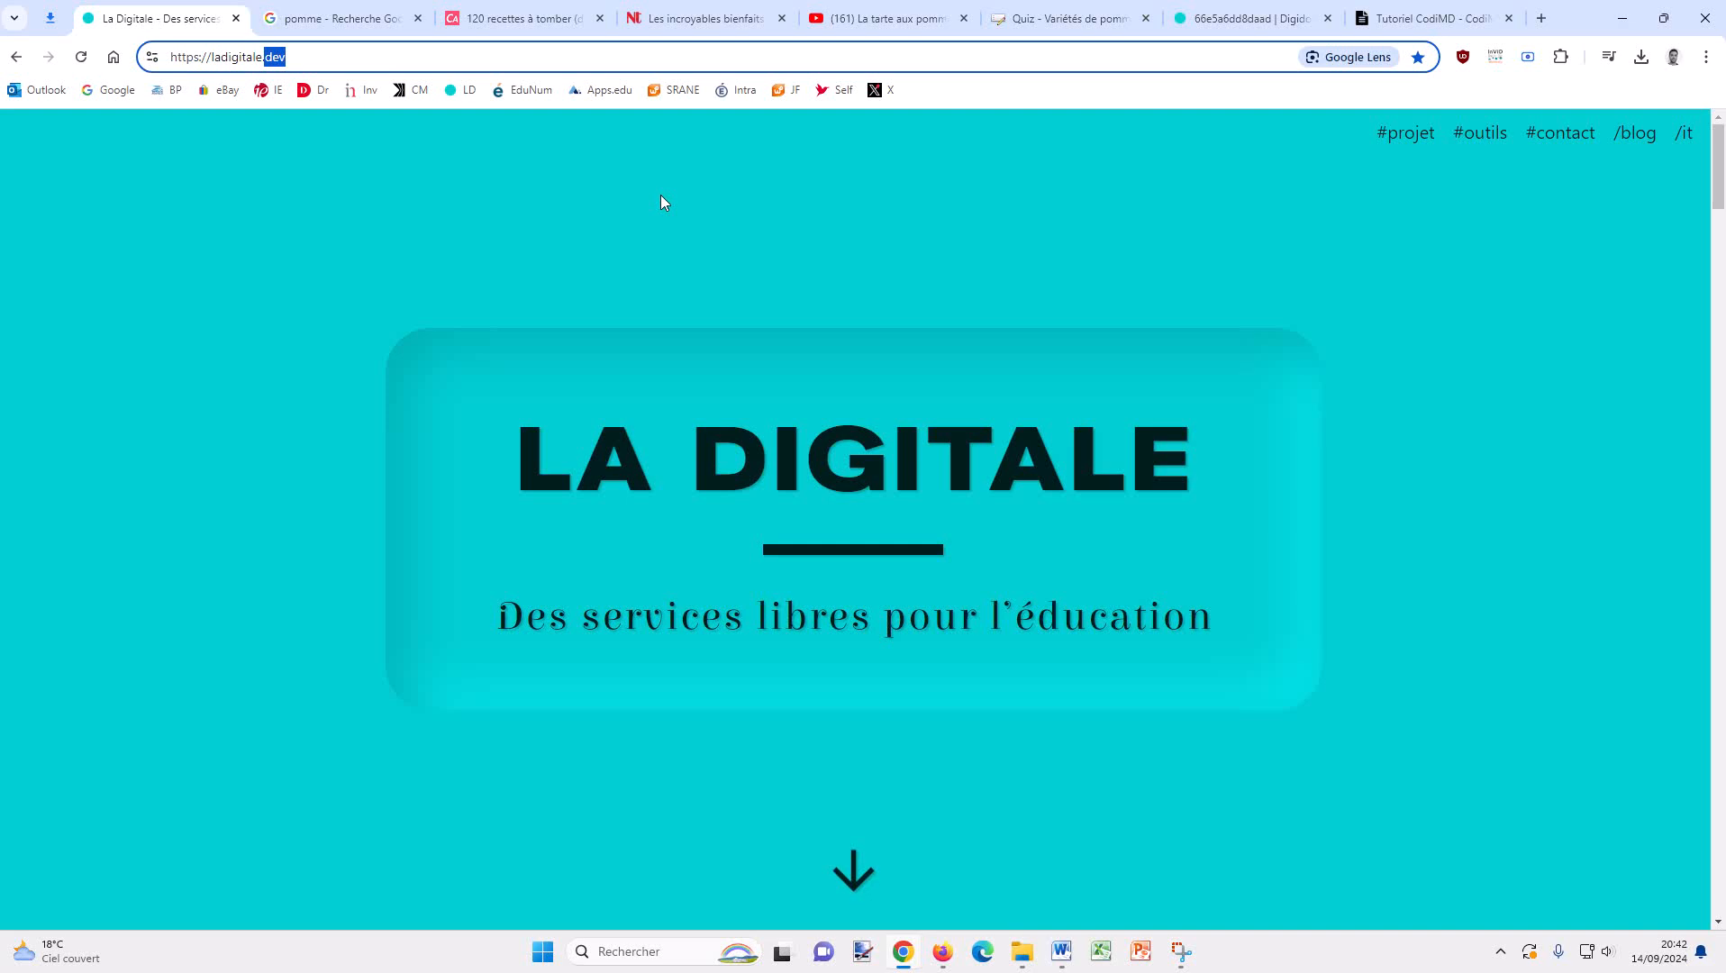
scroll(660, 194, "down", 15)
scroll(661, 200, "down", 4)
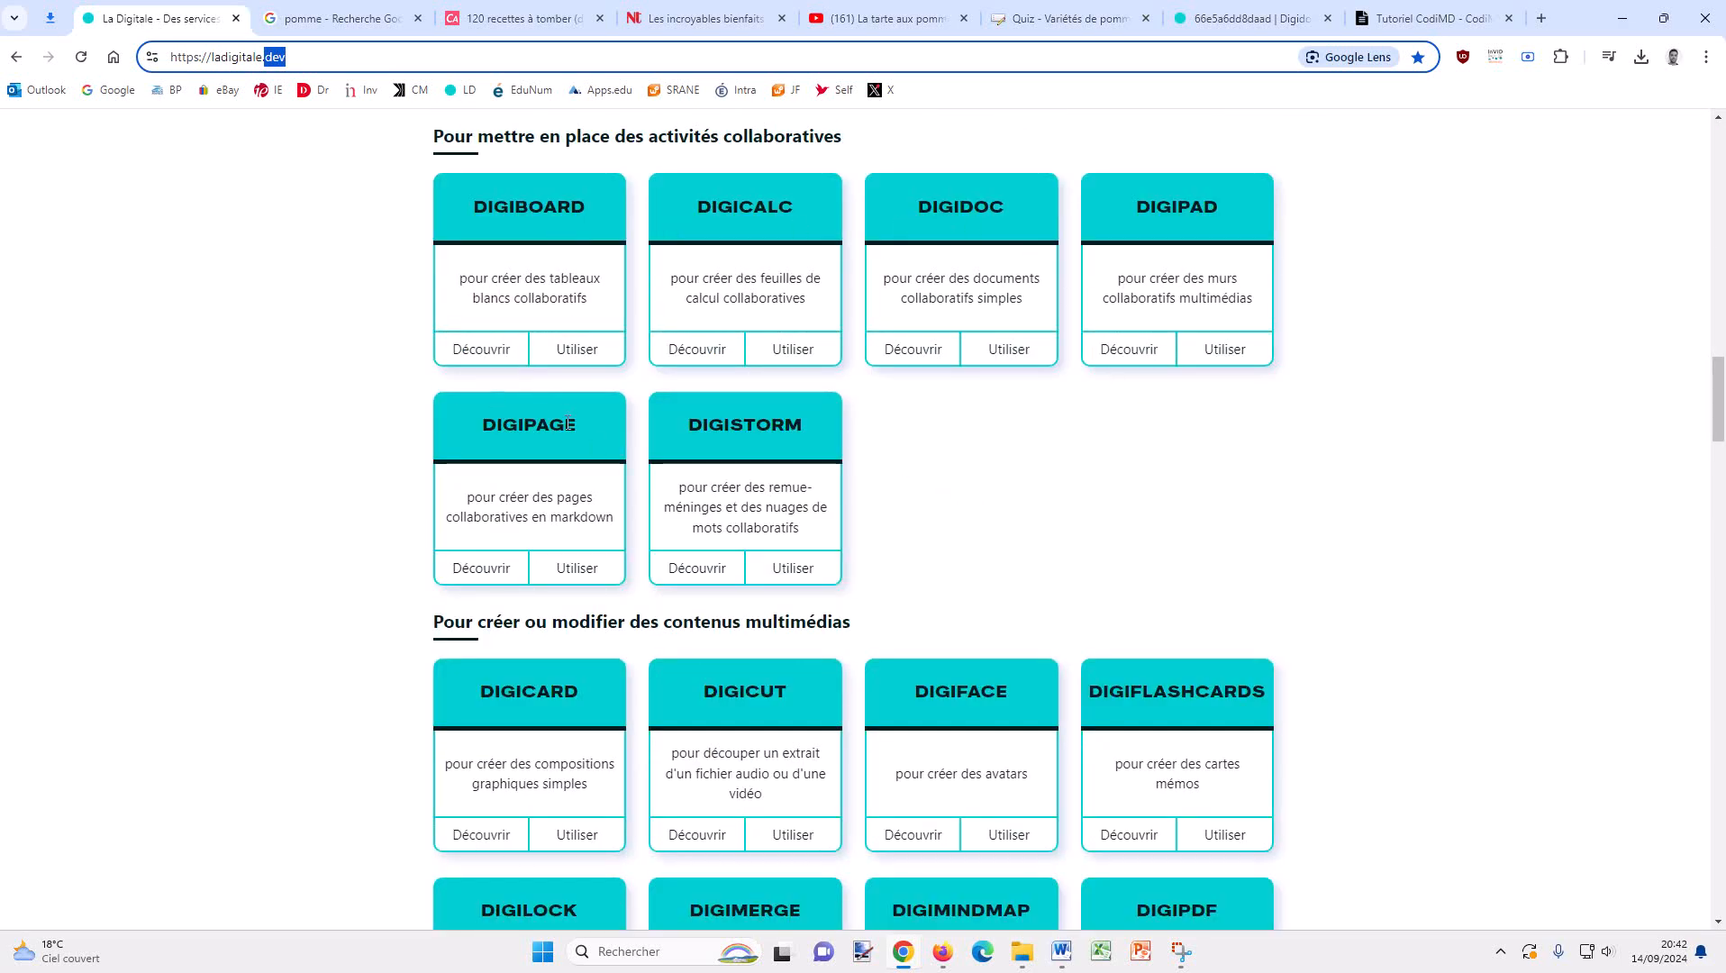
left_click(571, 575)
left_click(572, 575)
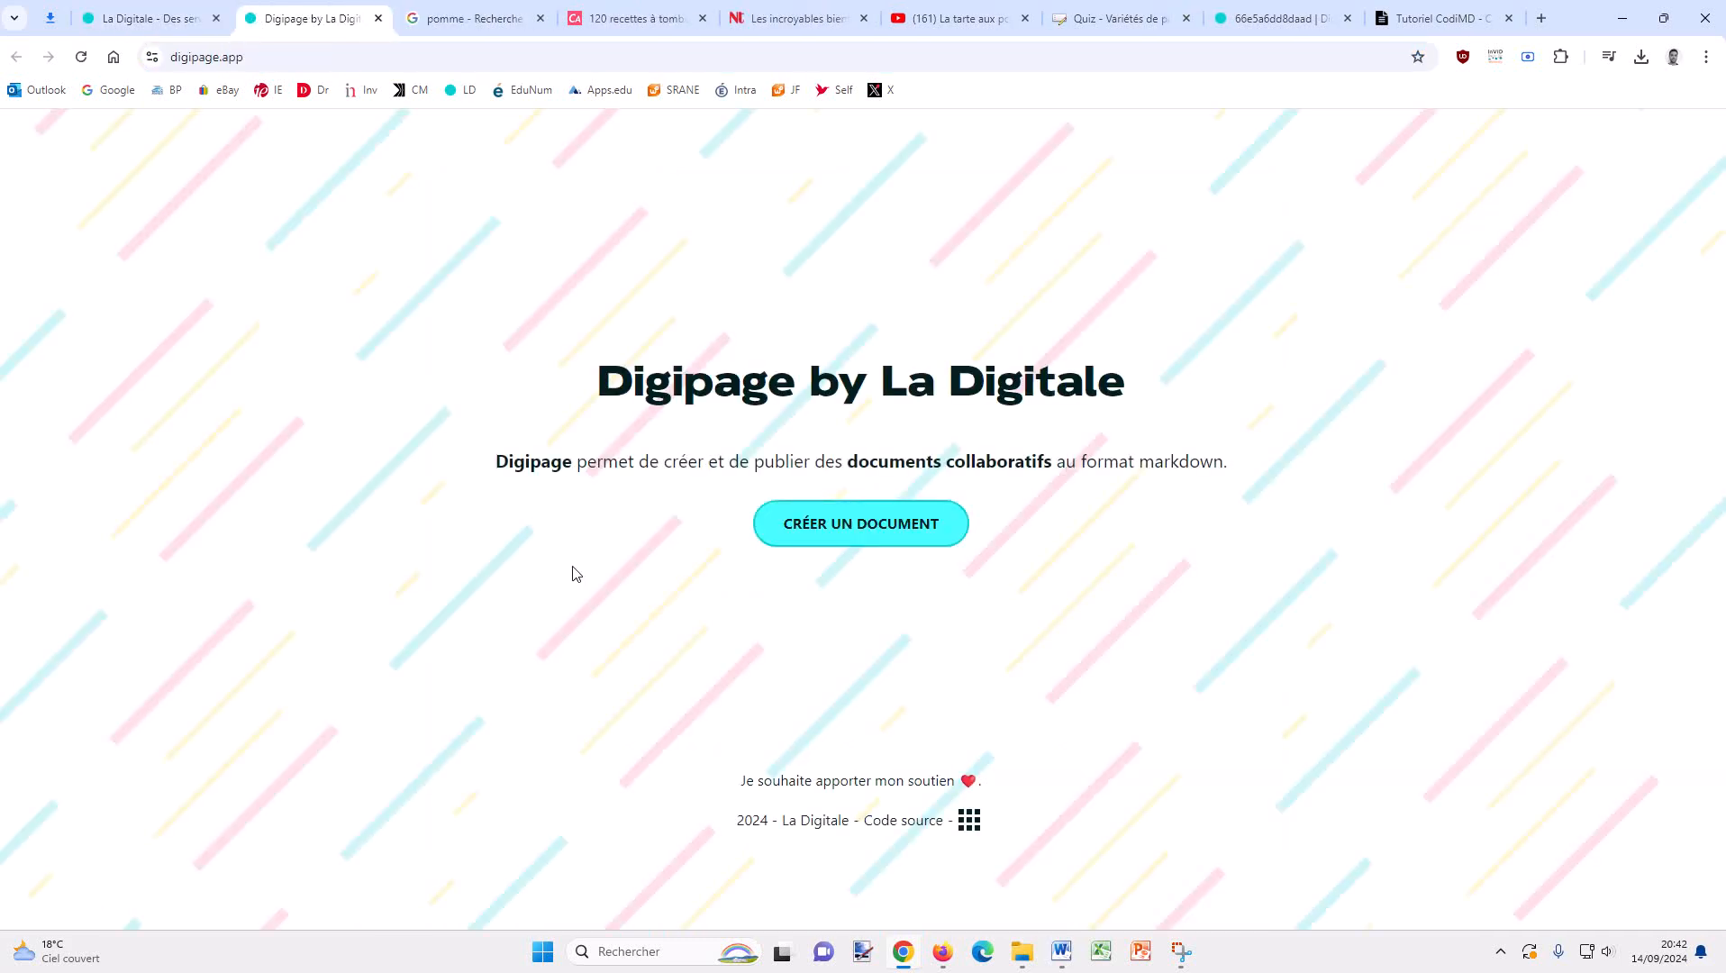
left_click(854, 529)
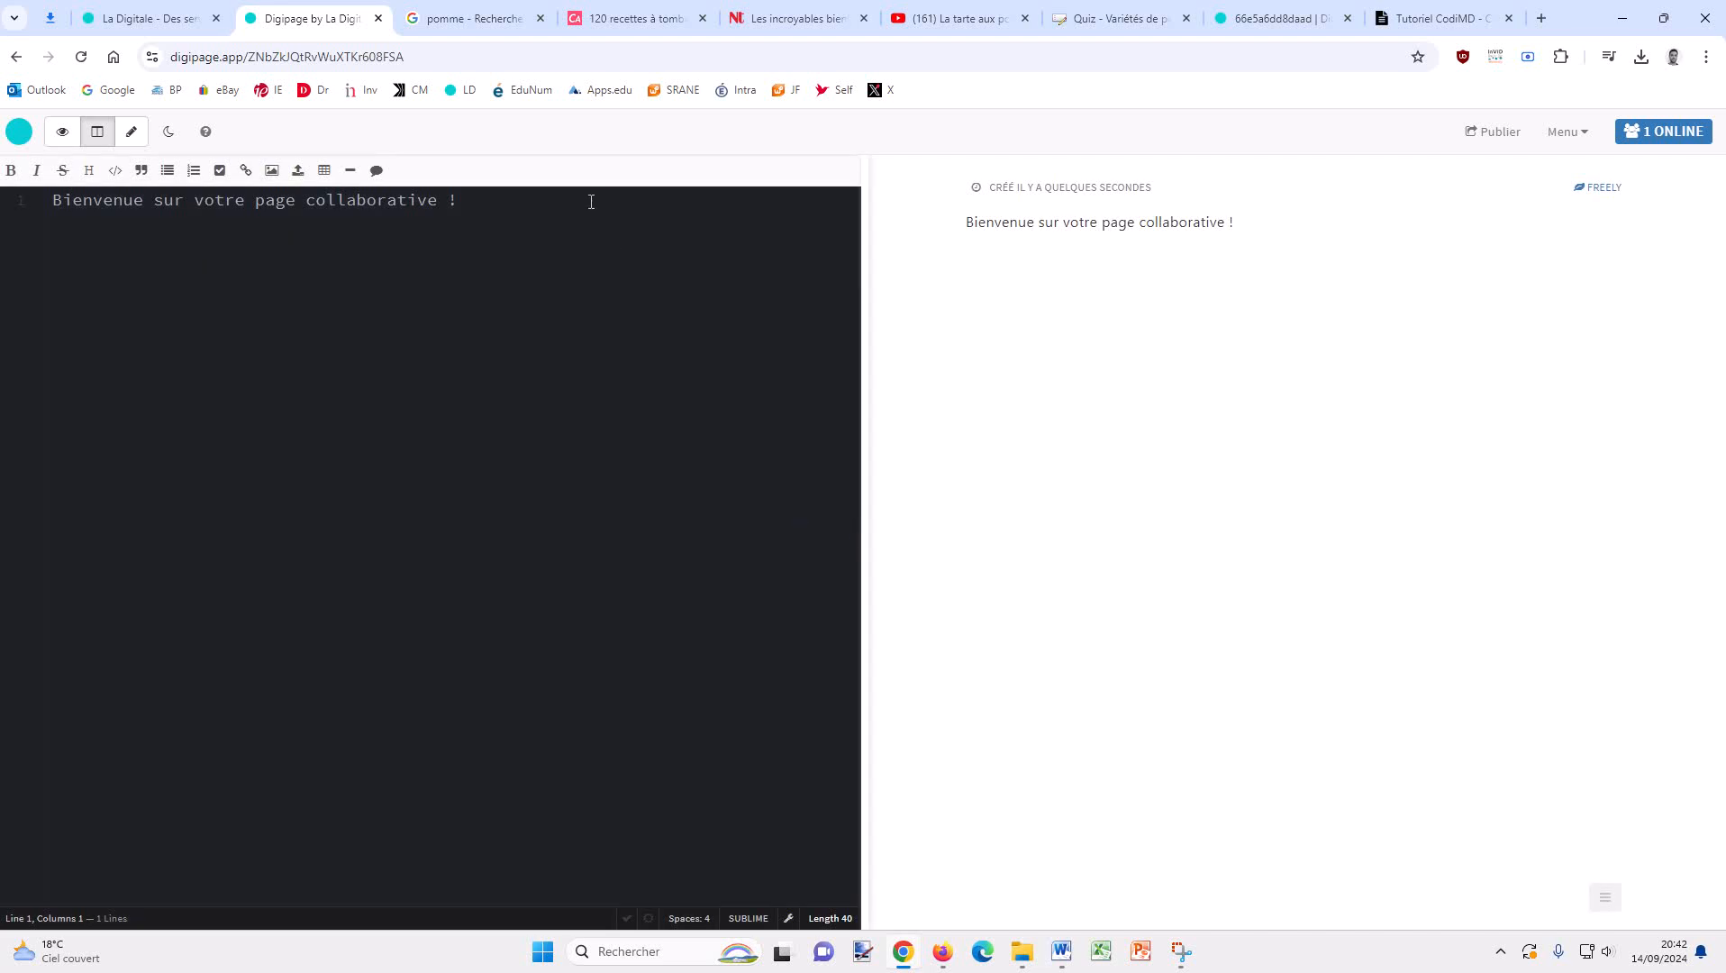
Delete the default welcome sentence so the document is empty.
left_click(591, 201)
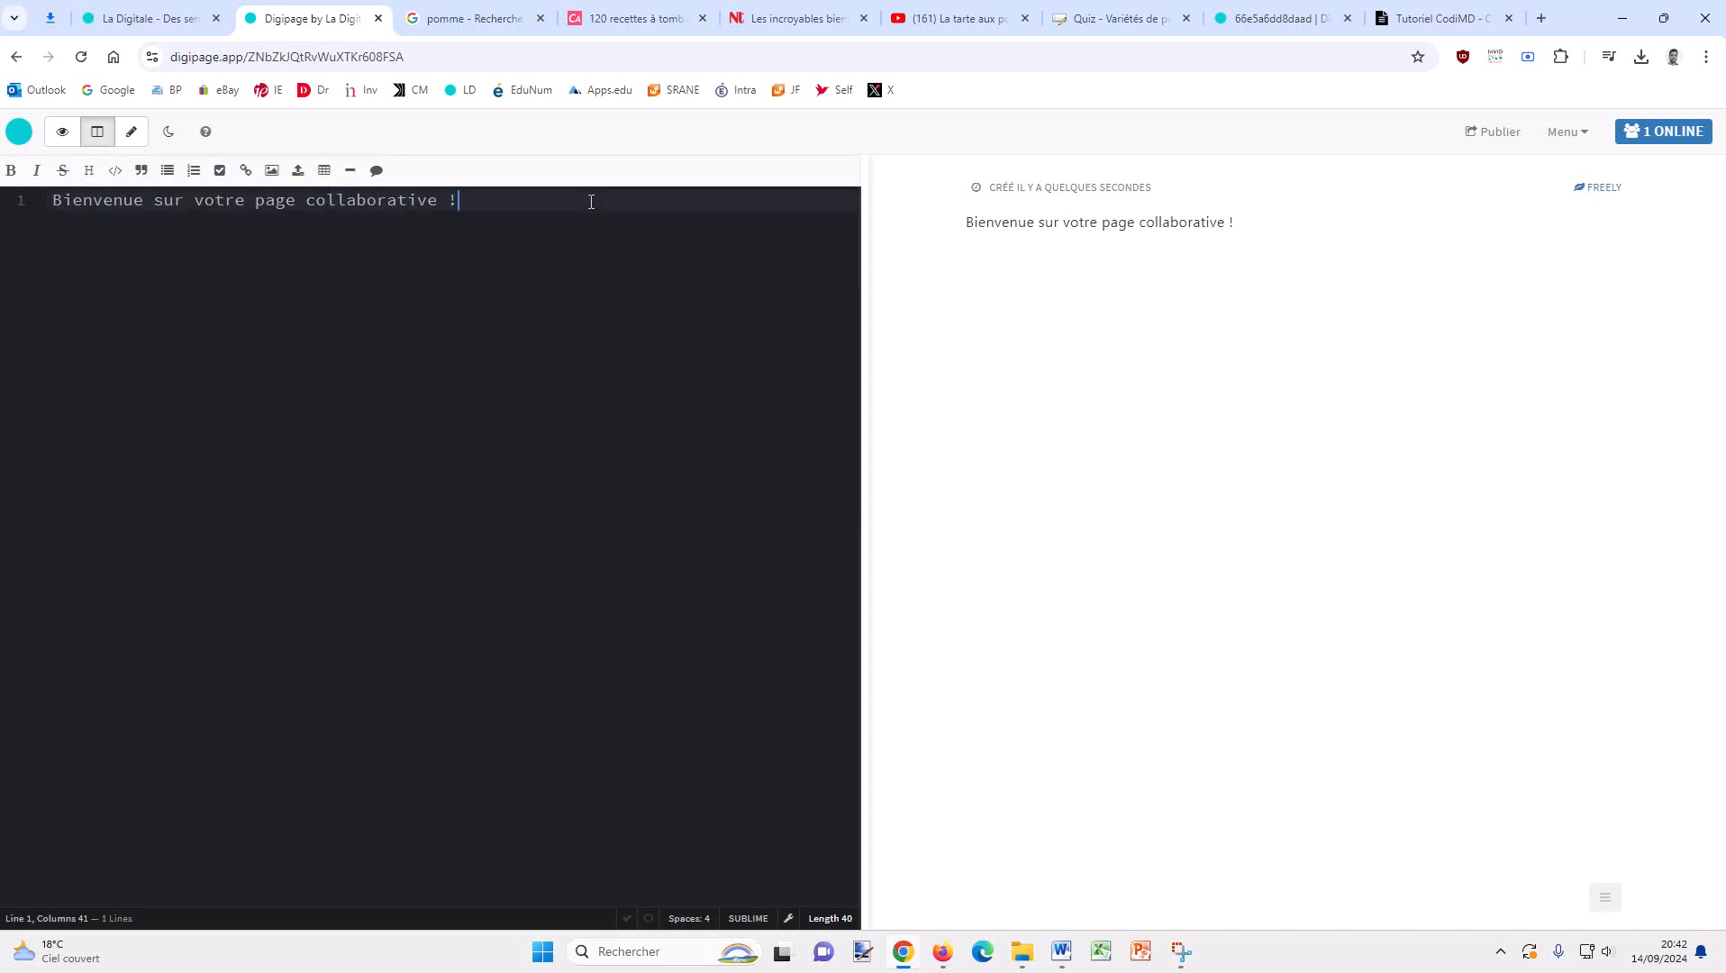
key("BackSpace")
key("BackSpace")
key("BackSpace")
key("BackSpace")
key("BackSpace")
key("BackSpace")
key("BackSpace")
key("BackSpace")
key("BackSpace")
key("BackSpace")
key("BackSpace")
key("BackSpace")
key("BackSpace")
key("BackSpace")
key("BackSpace")
key("BackSpace")
key("BackSpace")
key("BackSpace")
key("BackSpace")
key("BackSpace")
key("BackSpace")
key("BackSpace")
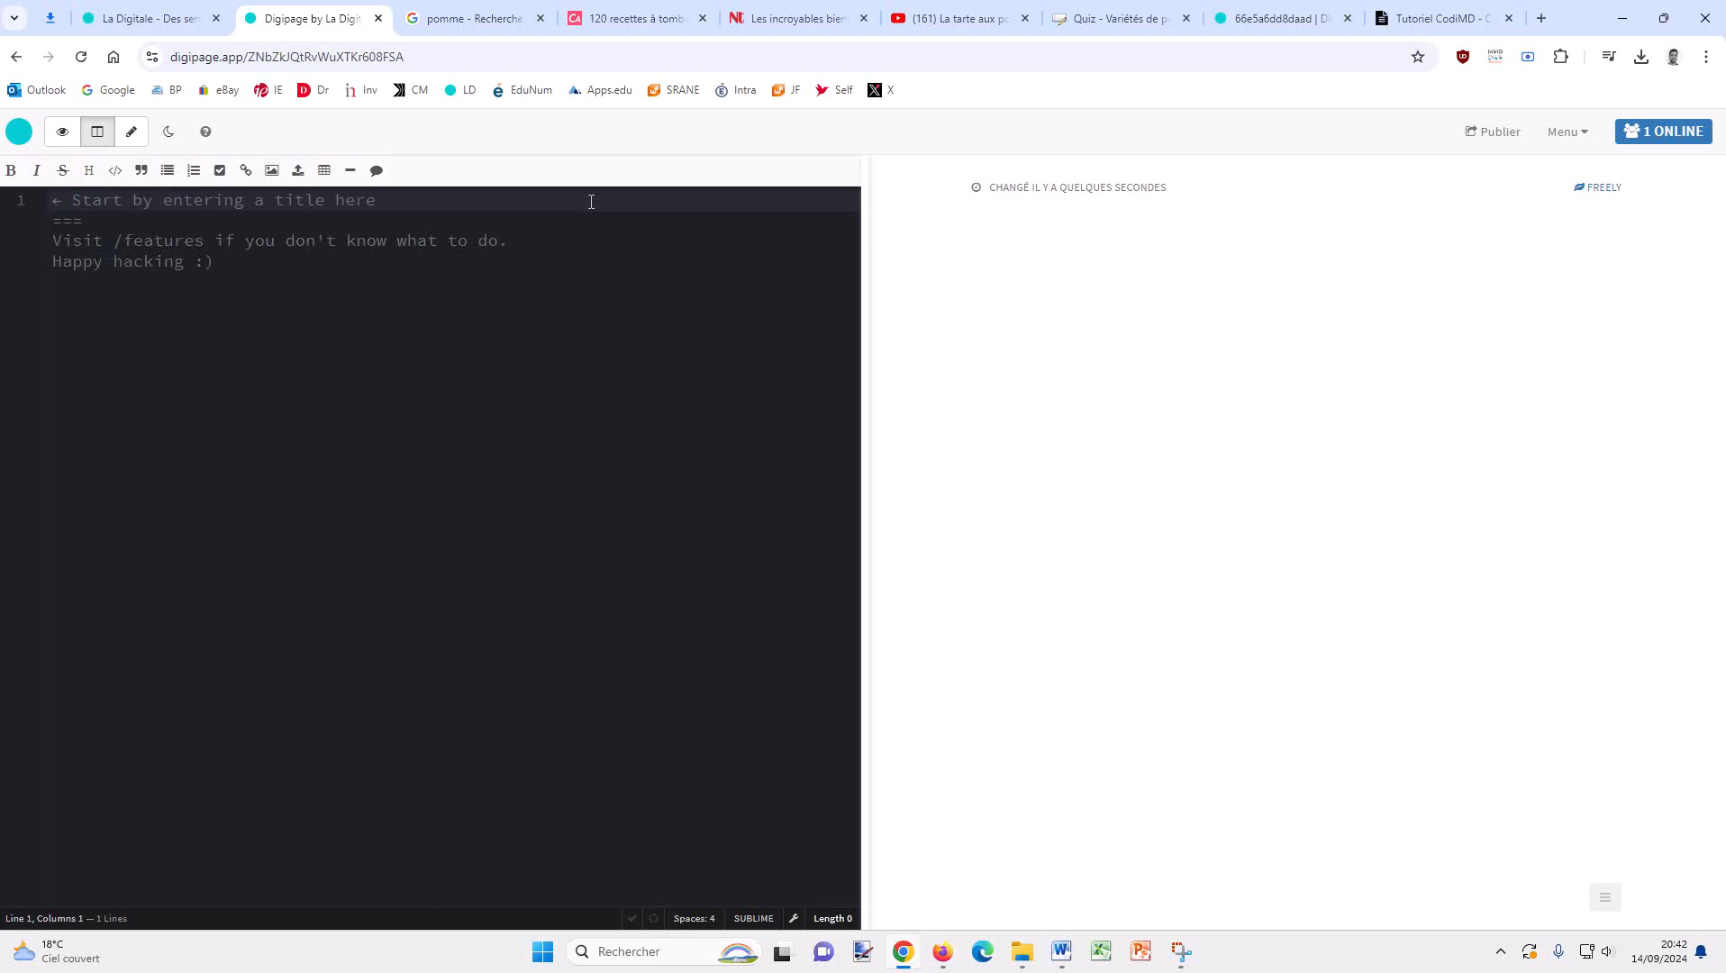
Add a long run of blank lines to the document and place the cursor back on line 1.
key("Return")
key("Return")
key("Return")
key("Return")
key("Return")
key("Return")
key("Return")
key("Return")
key("Return")
key("Return")
key("Return")
key("Return")
key("Return")
key("Return")
key("Return")
key("Return")
key("Return")
key("Return")
key("Return")
key("Return")
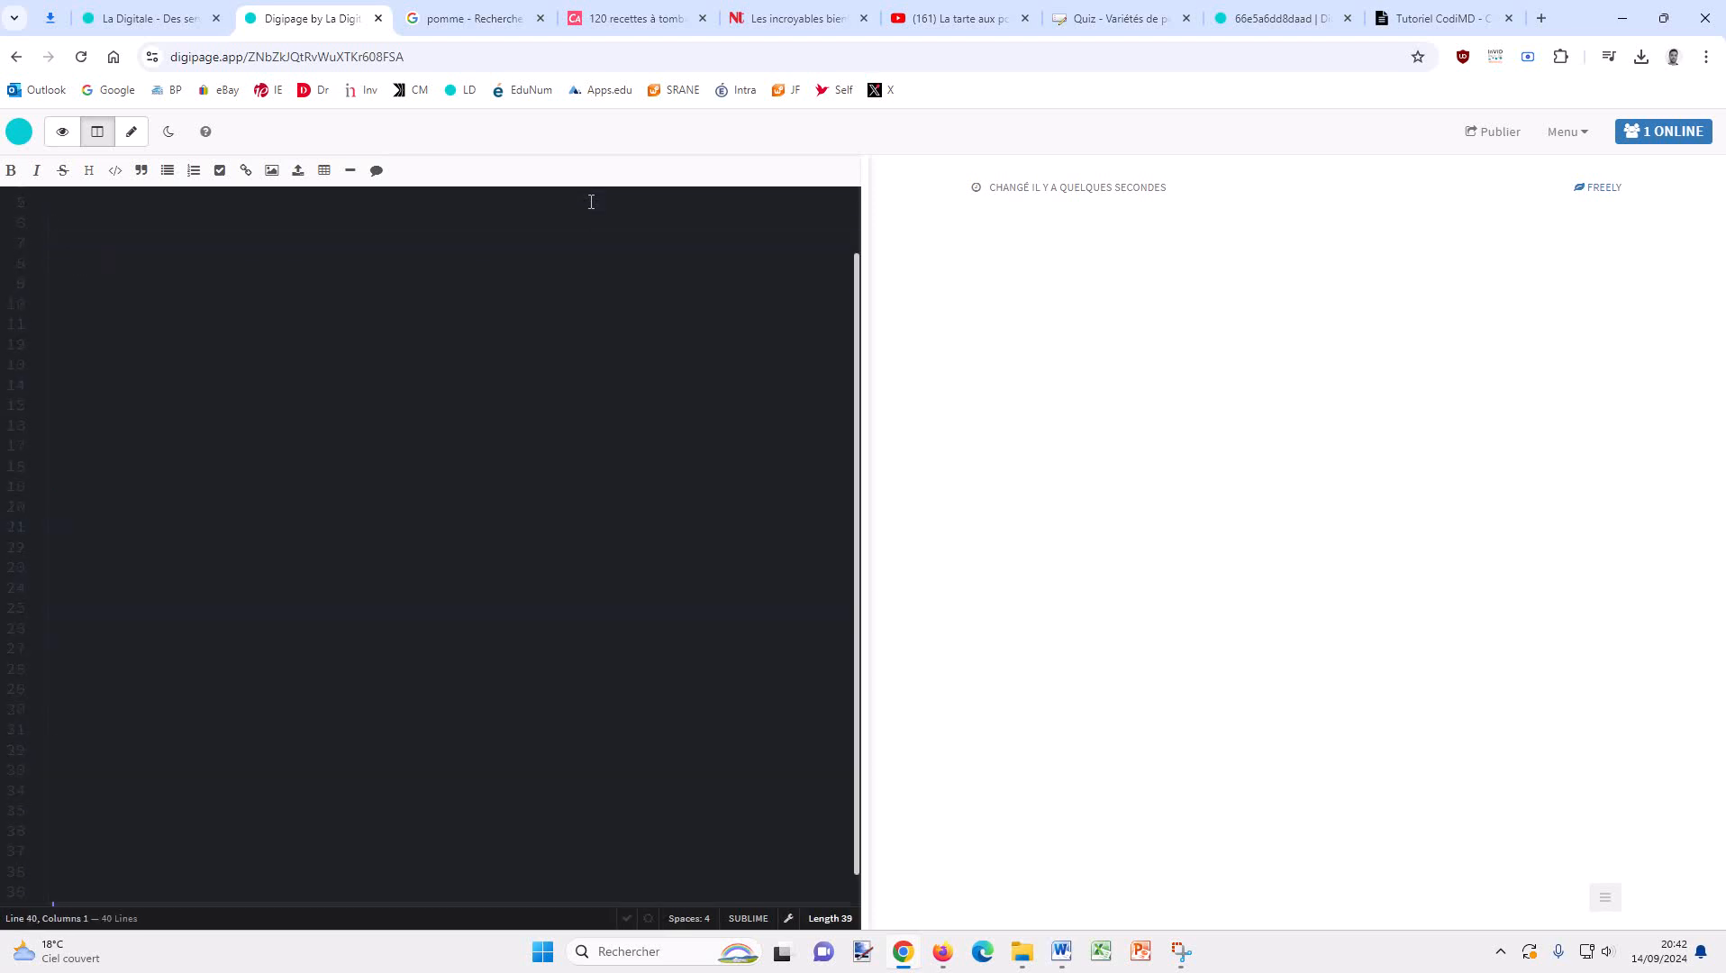
scroll(578, 236, "up", 5)
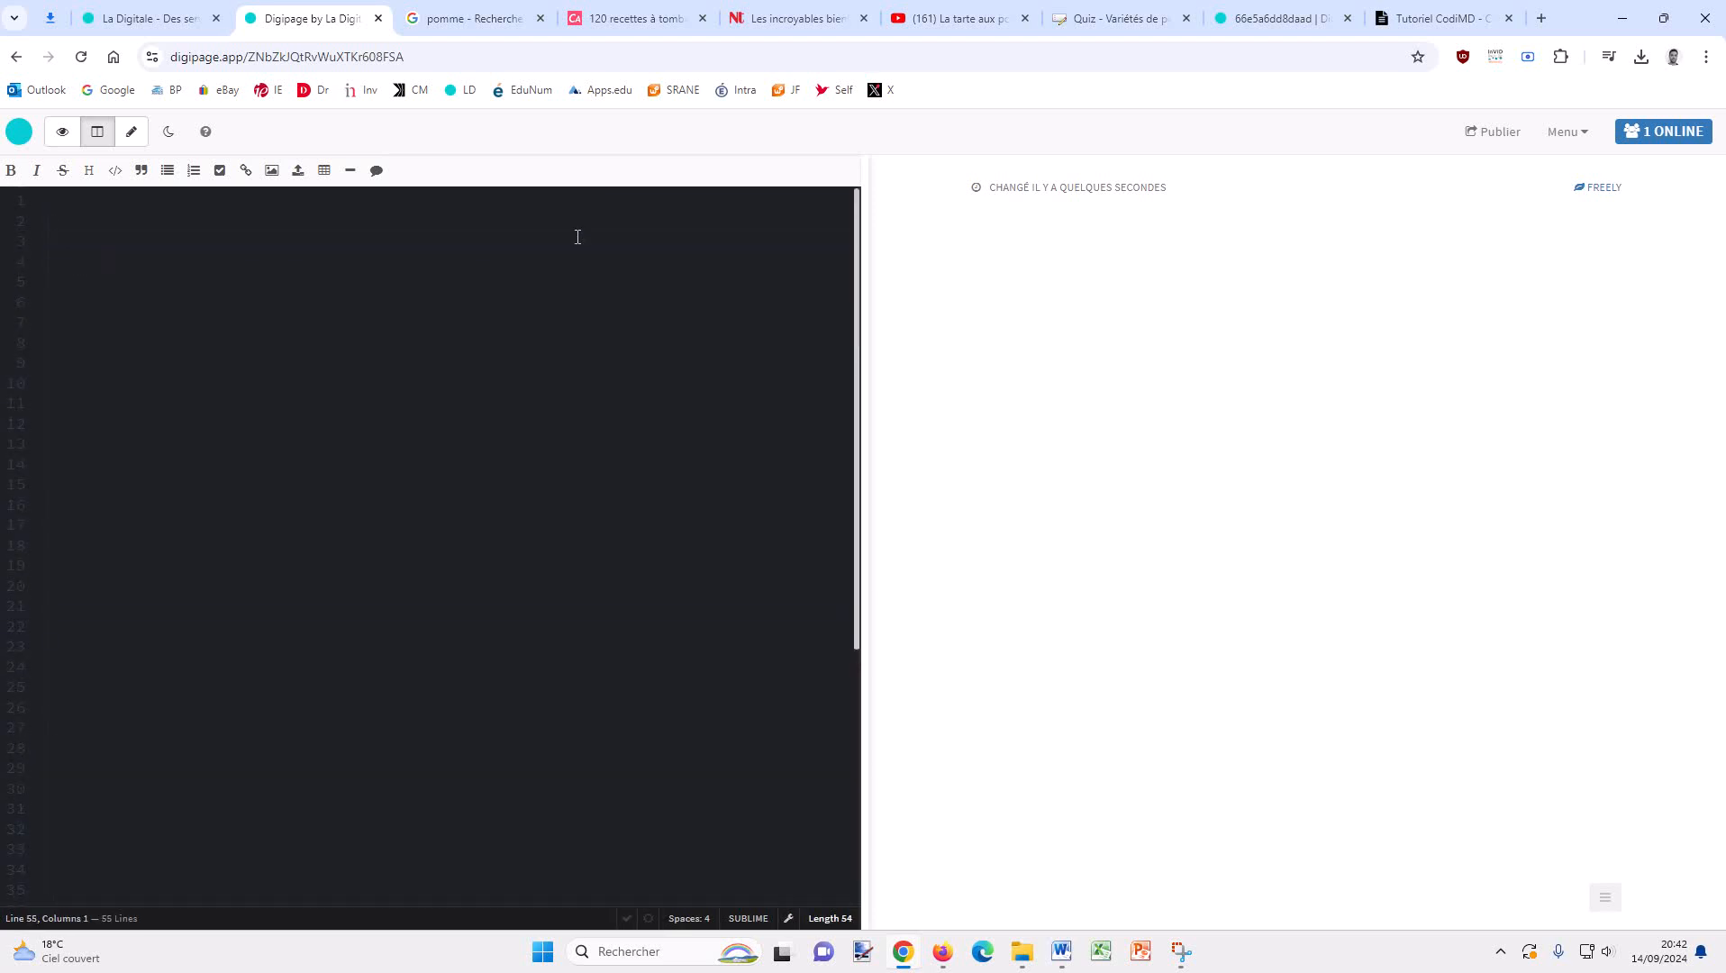
left_click(539, 202)
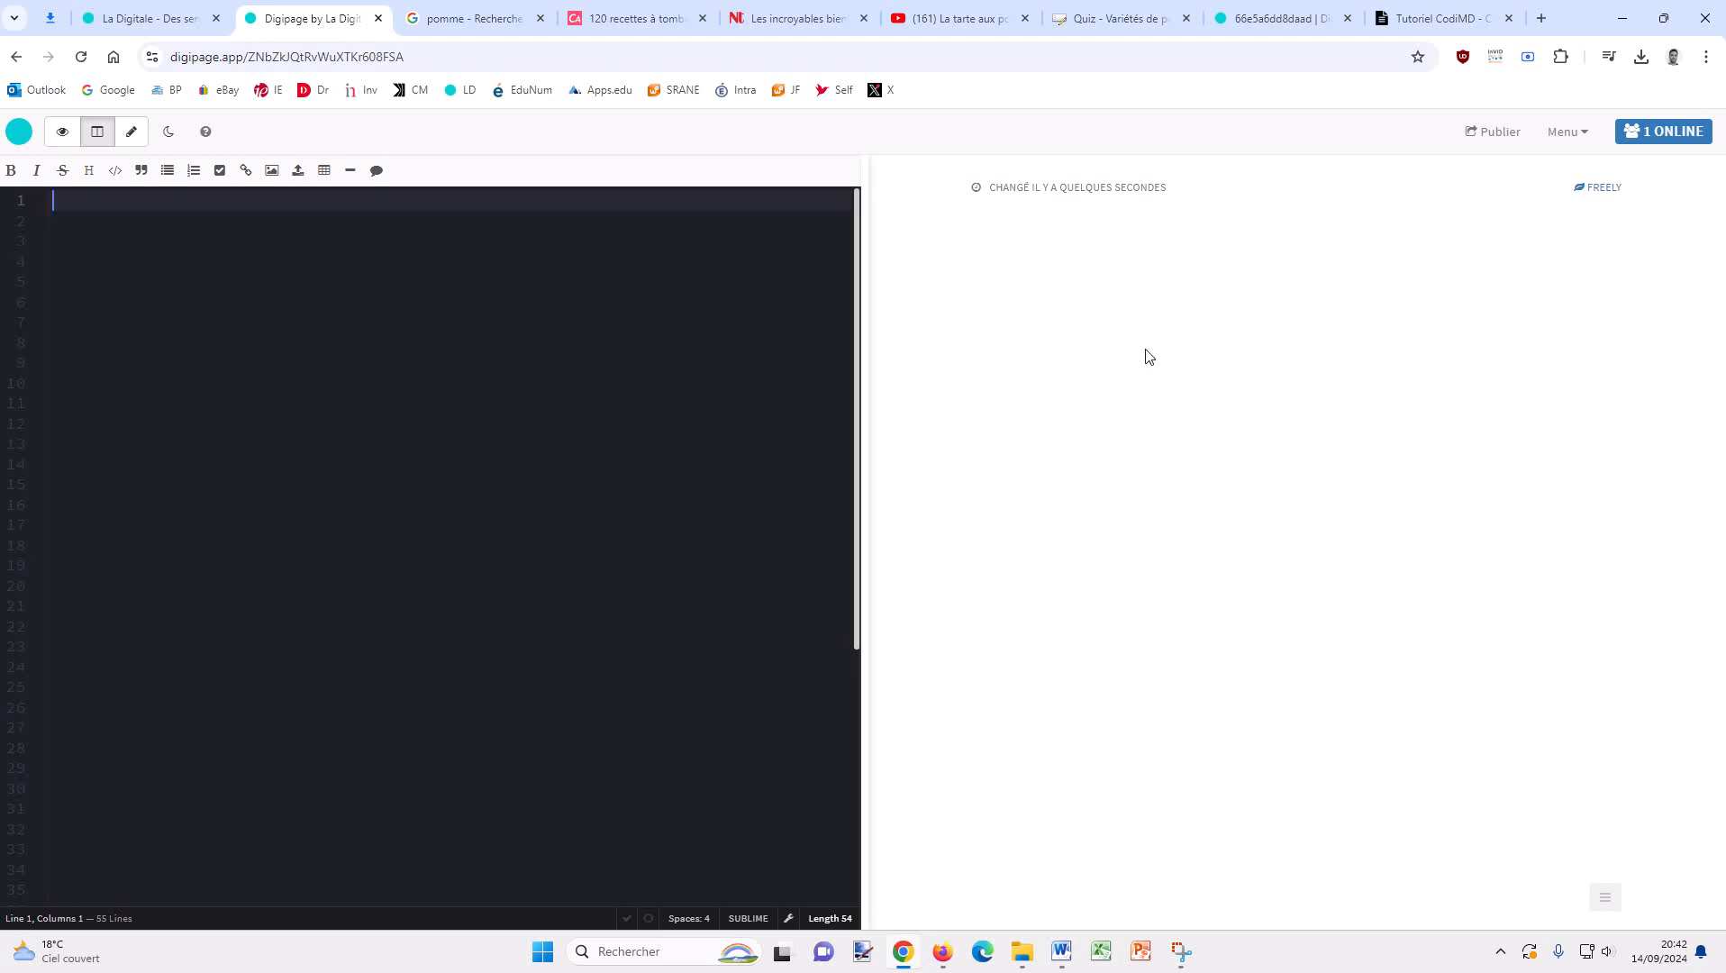
Try the edit-only and view-only layouts, return to the split view, and toggle night mode on and off.
left_click(133, 135)
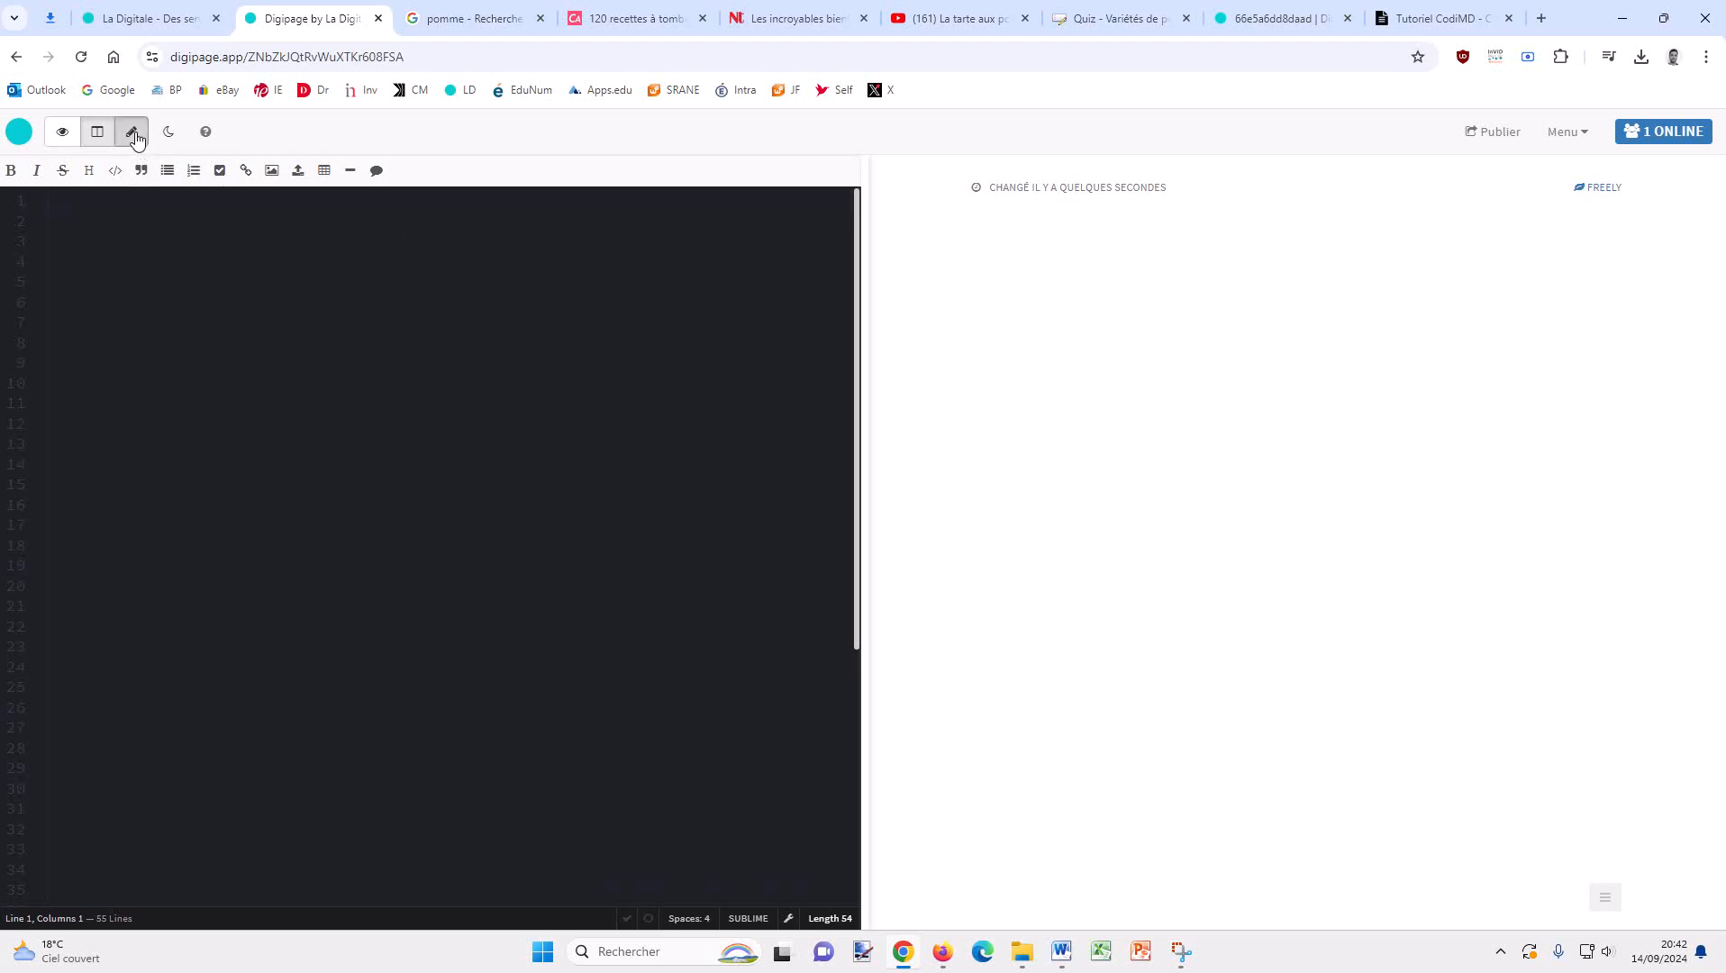
left_click(63, 142)
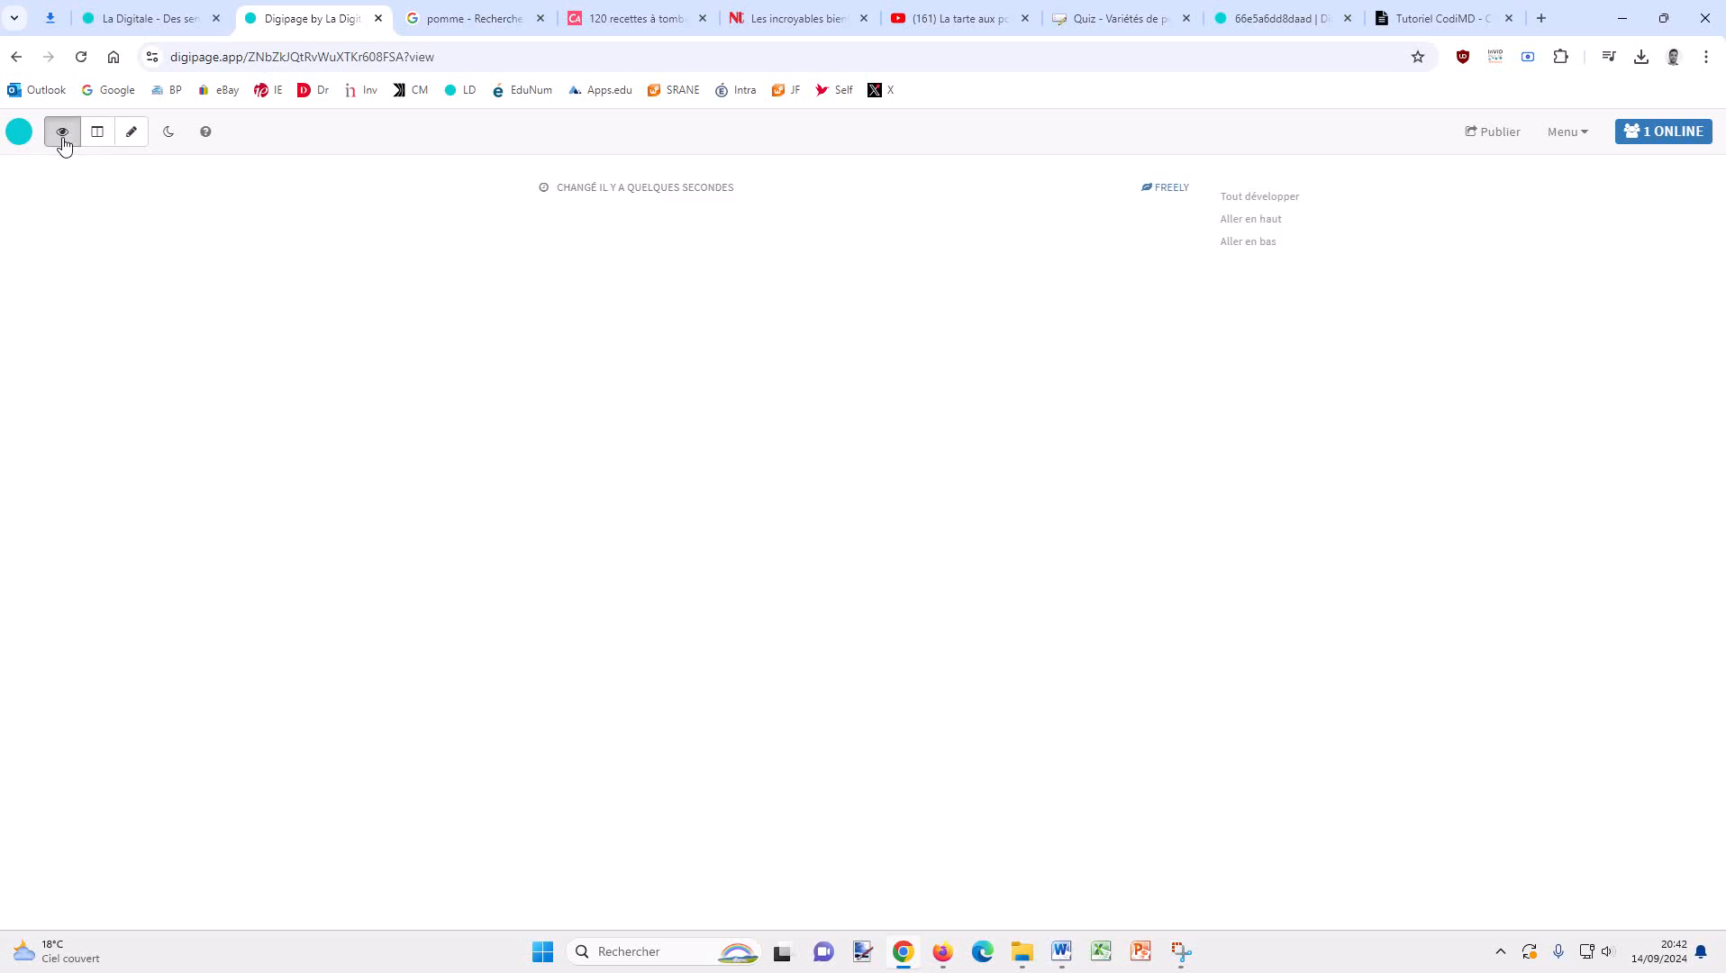
left_click(96, 133)
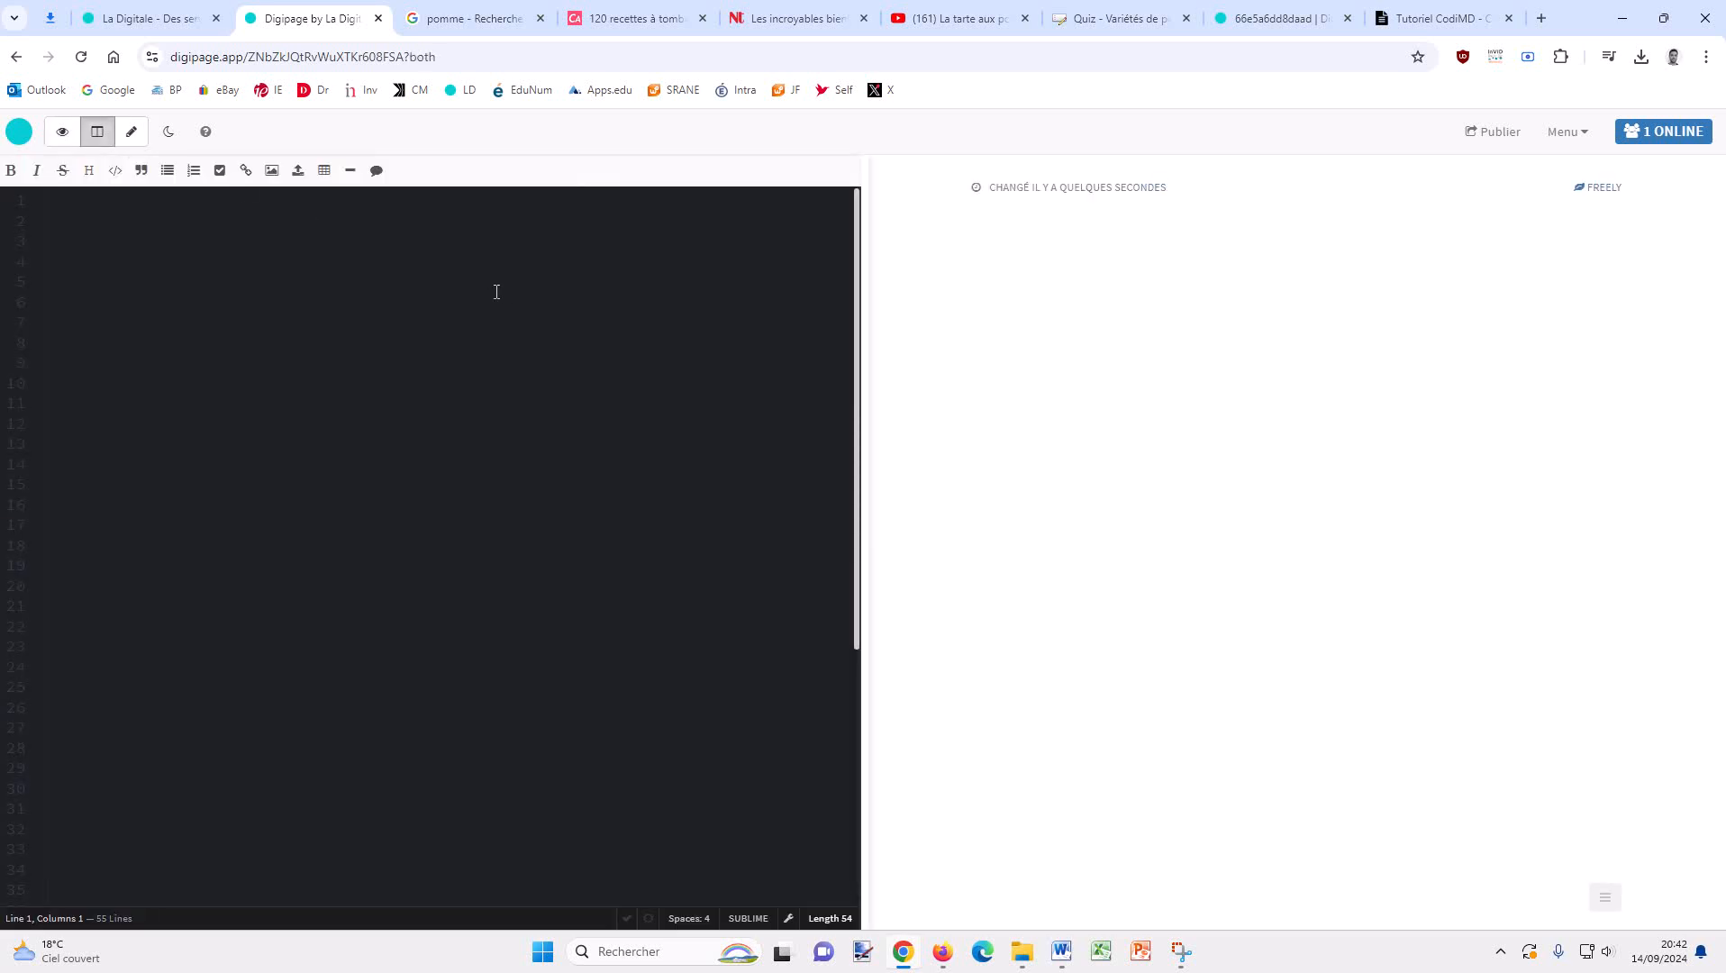
left_click(173, 140)
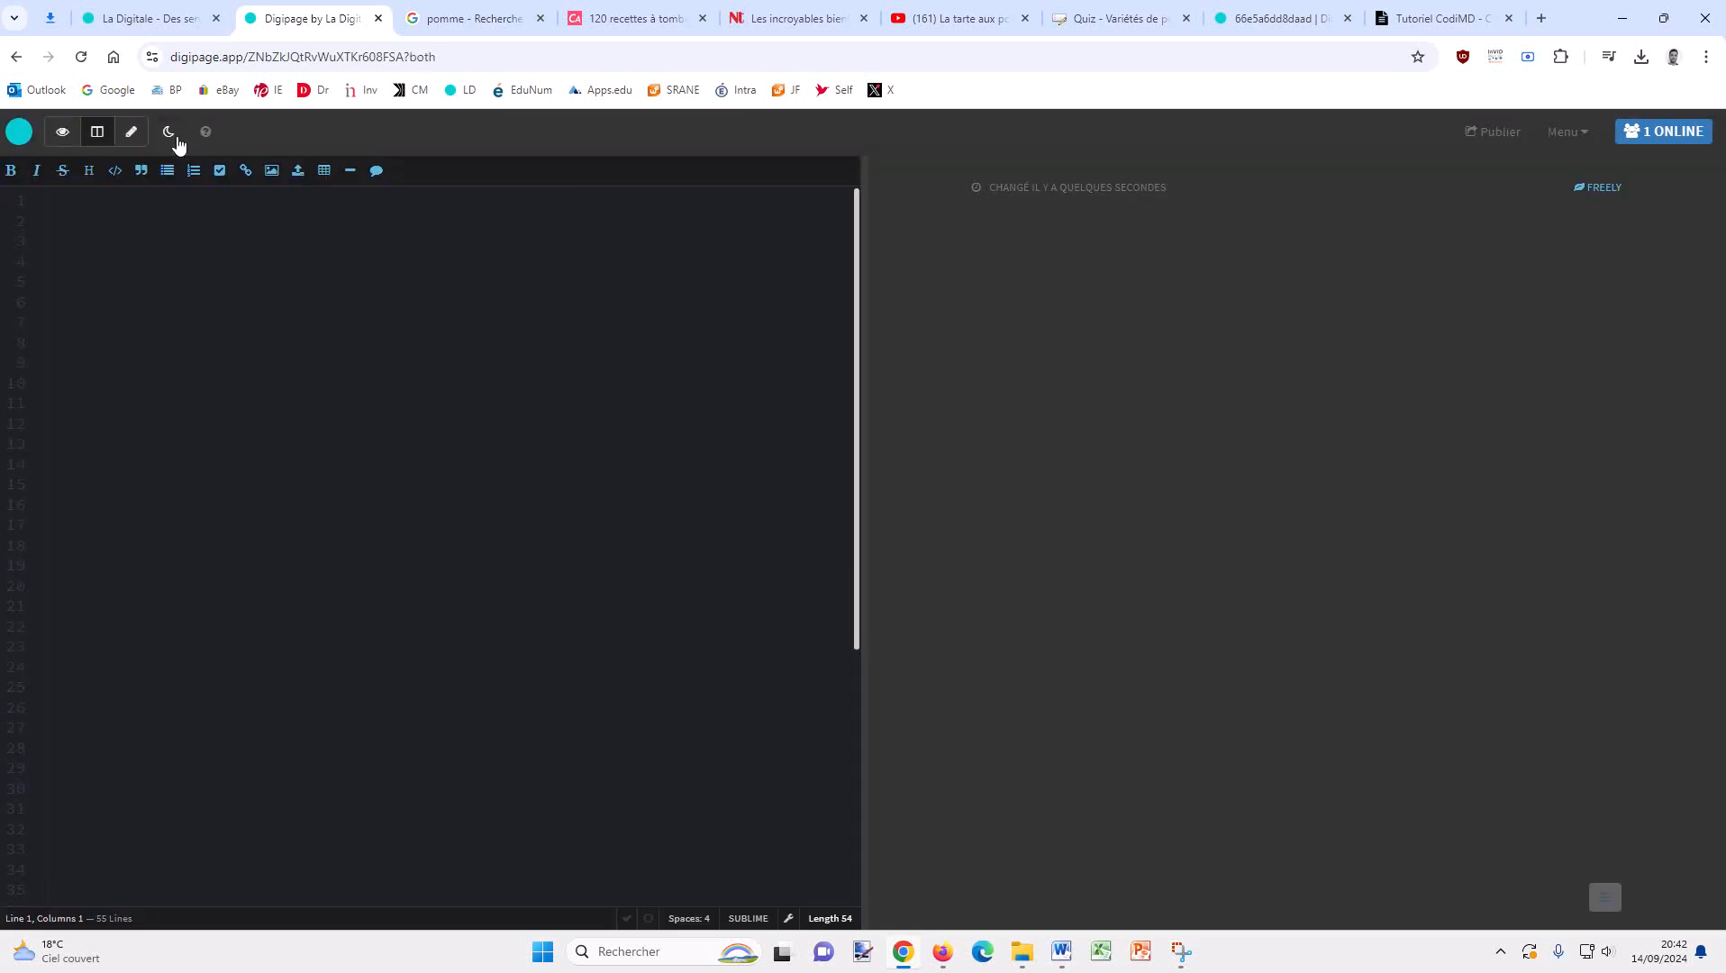
left_click(178, 143)
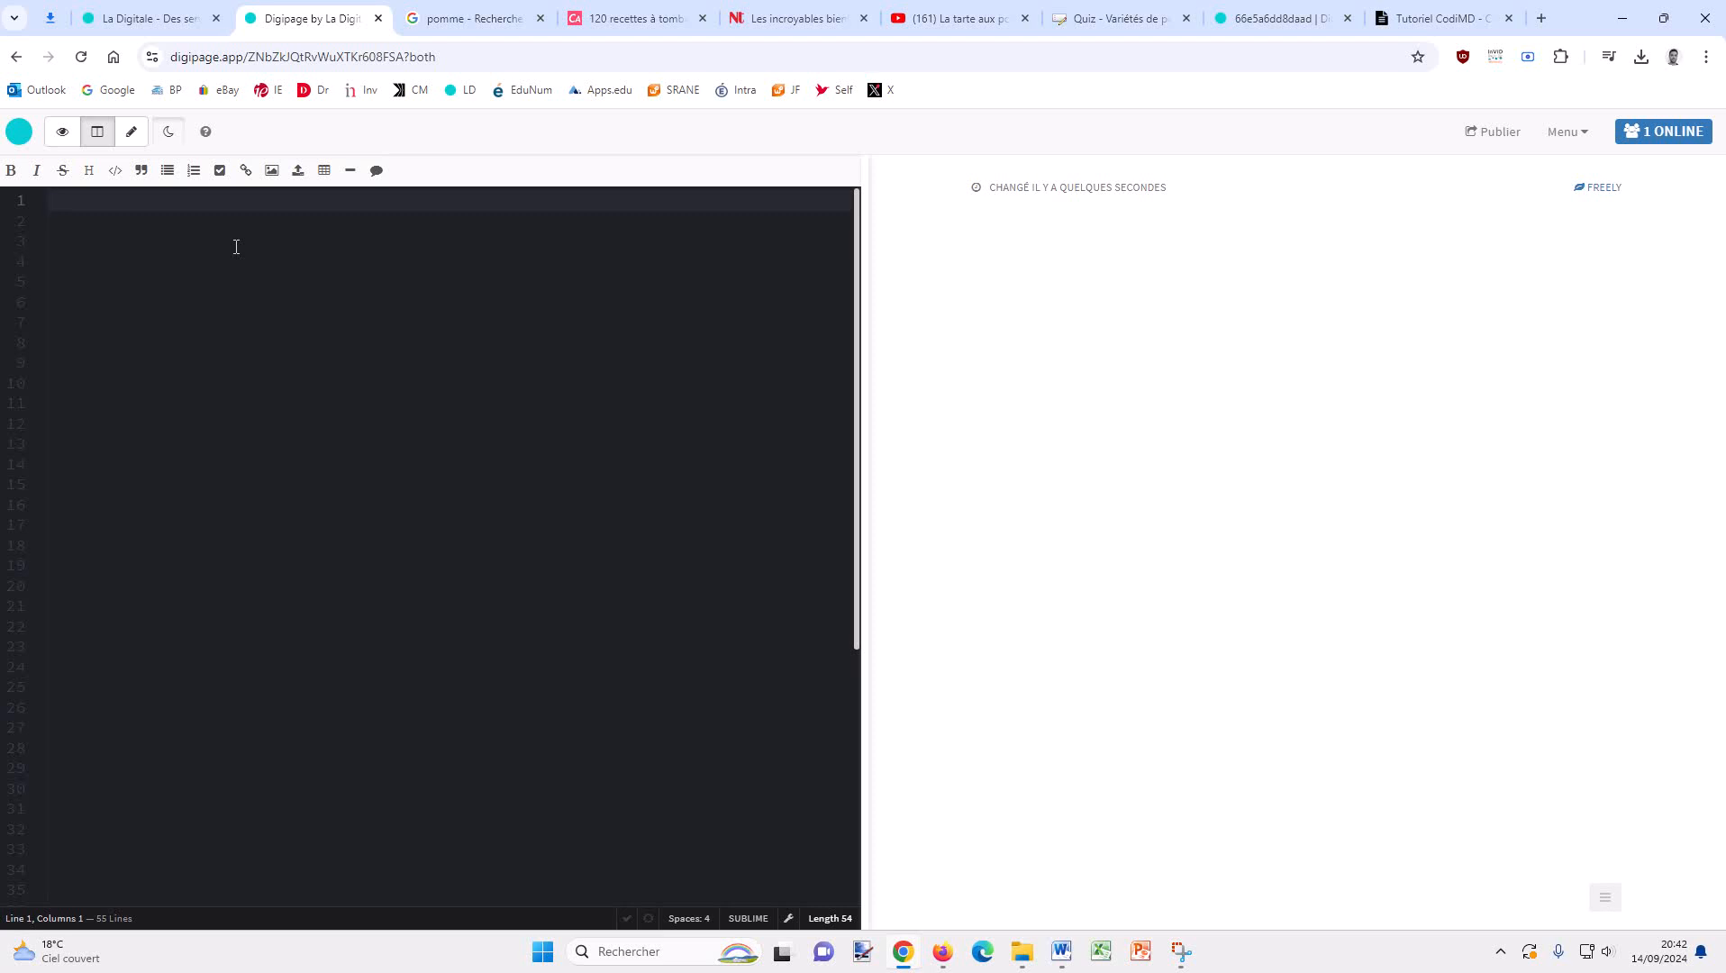
Enter the title "Les fruits" on line 1 and format it as a level 1 heading.
type("Les fruits")
left_click(89, 171)
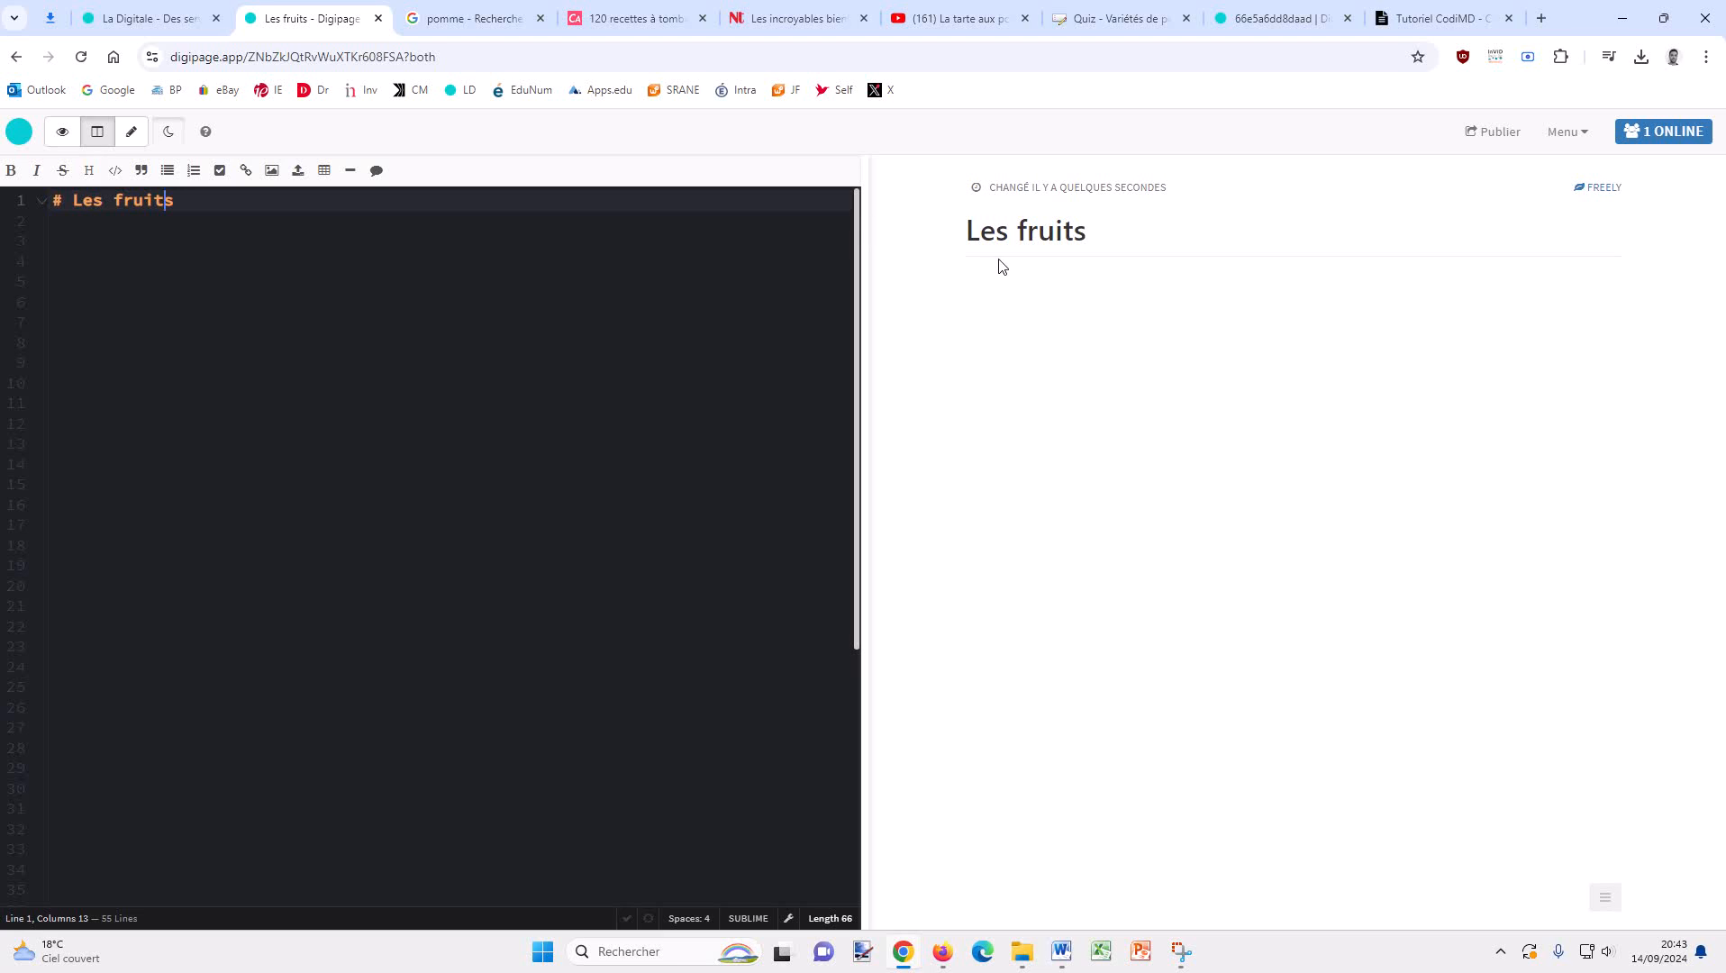
Lower the "Les fruits" title to a level 4 heading and restore it to level 1.
left_click(92, 175)
left_click(90, 172)
left_click(90, 173)
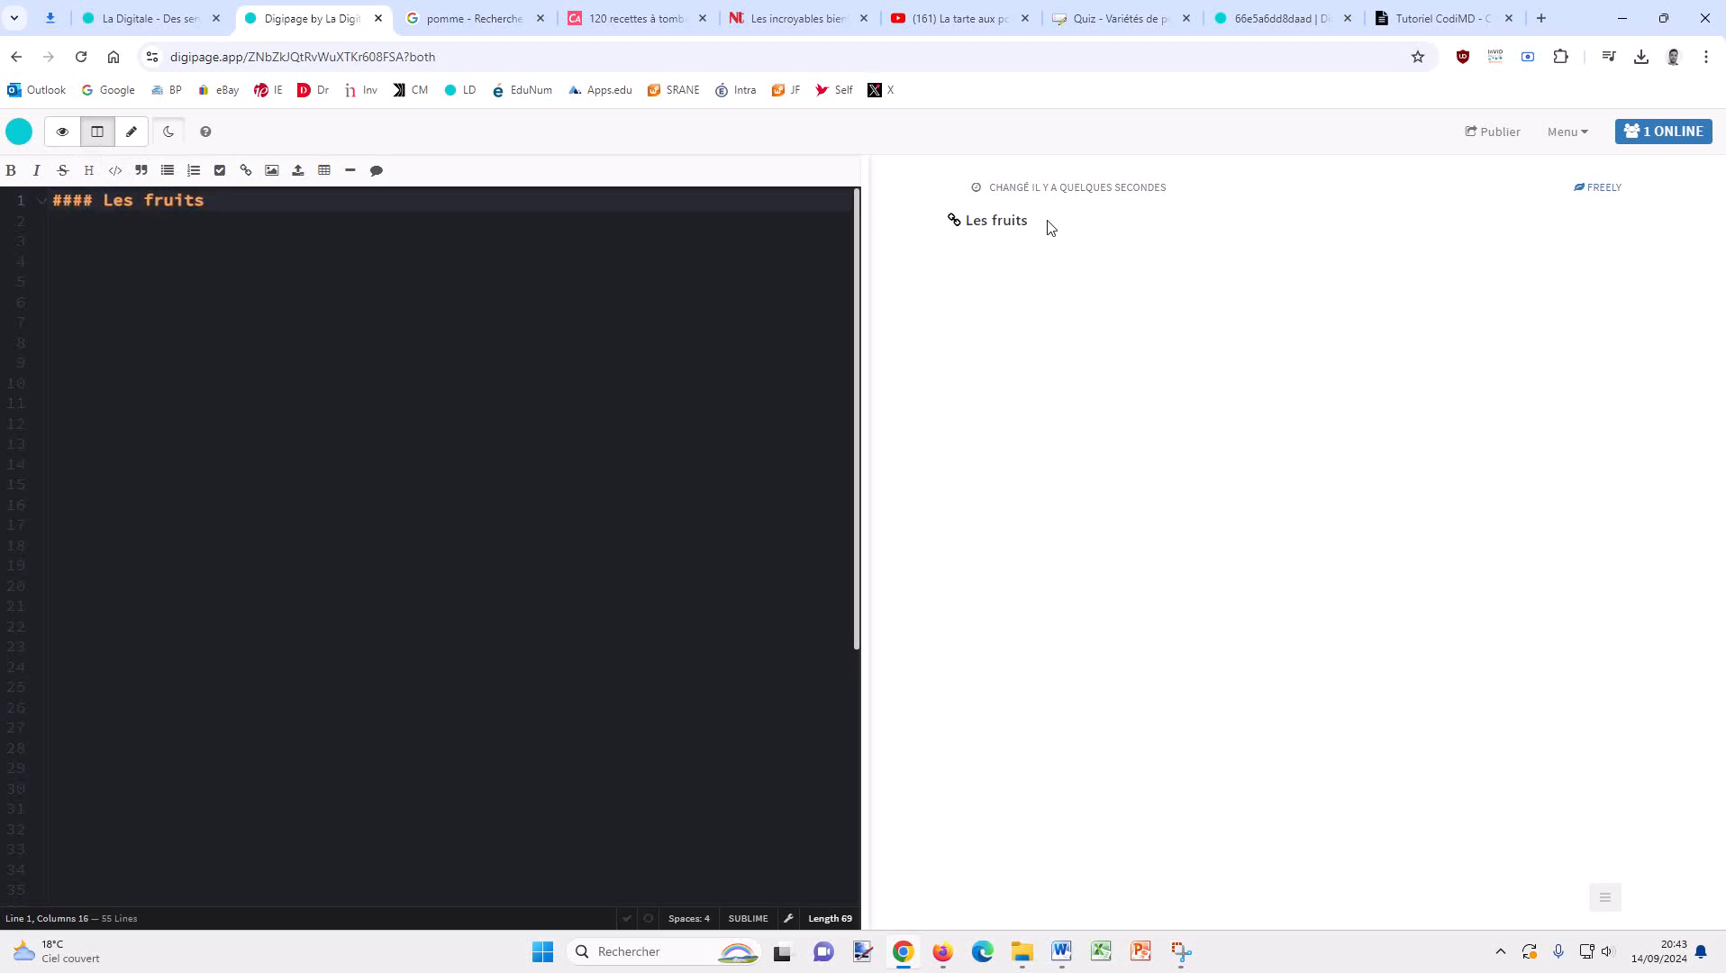
left_click(93, 201)
key("BackSpace")
key("BackSpace")
key("BackSpace")
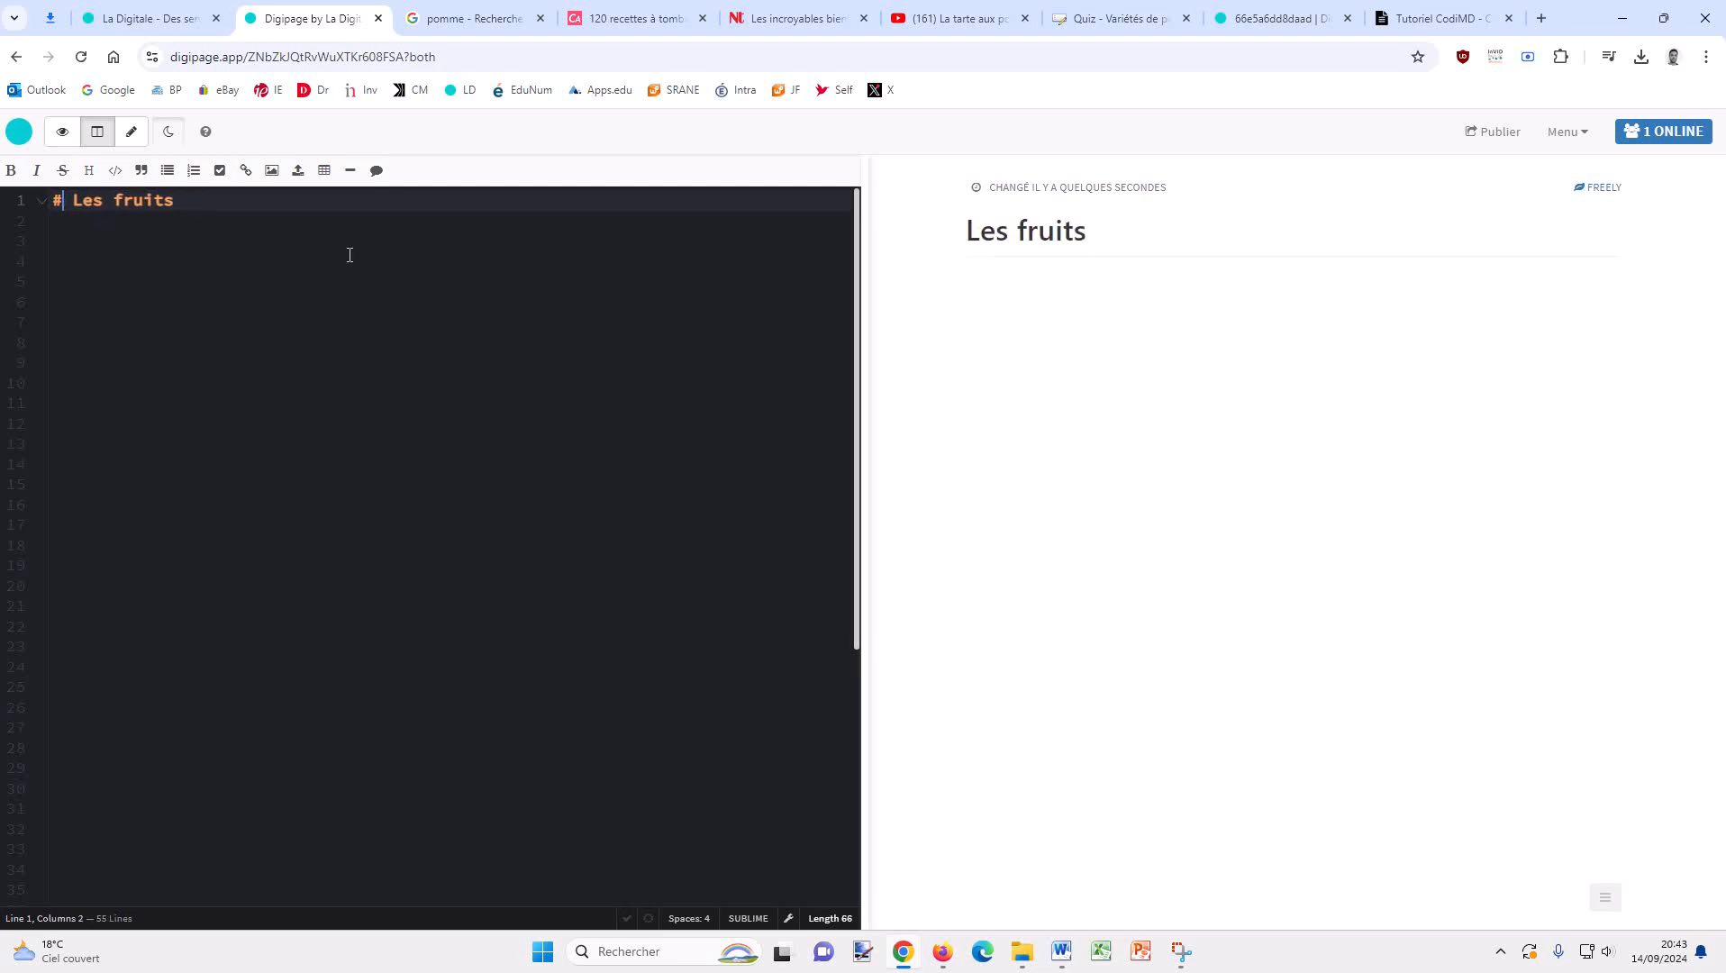
Add a level 3 heading "Les pommes :" on line 3, followed by a blank line.
left_click(228, 240)
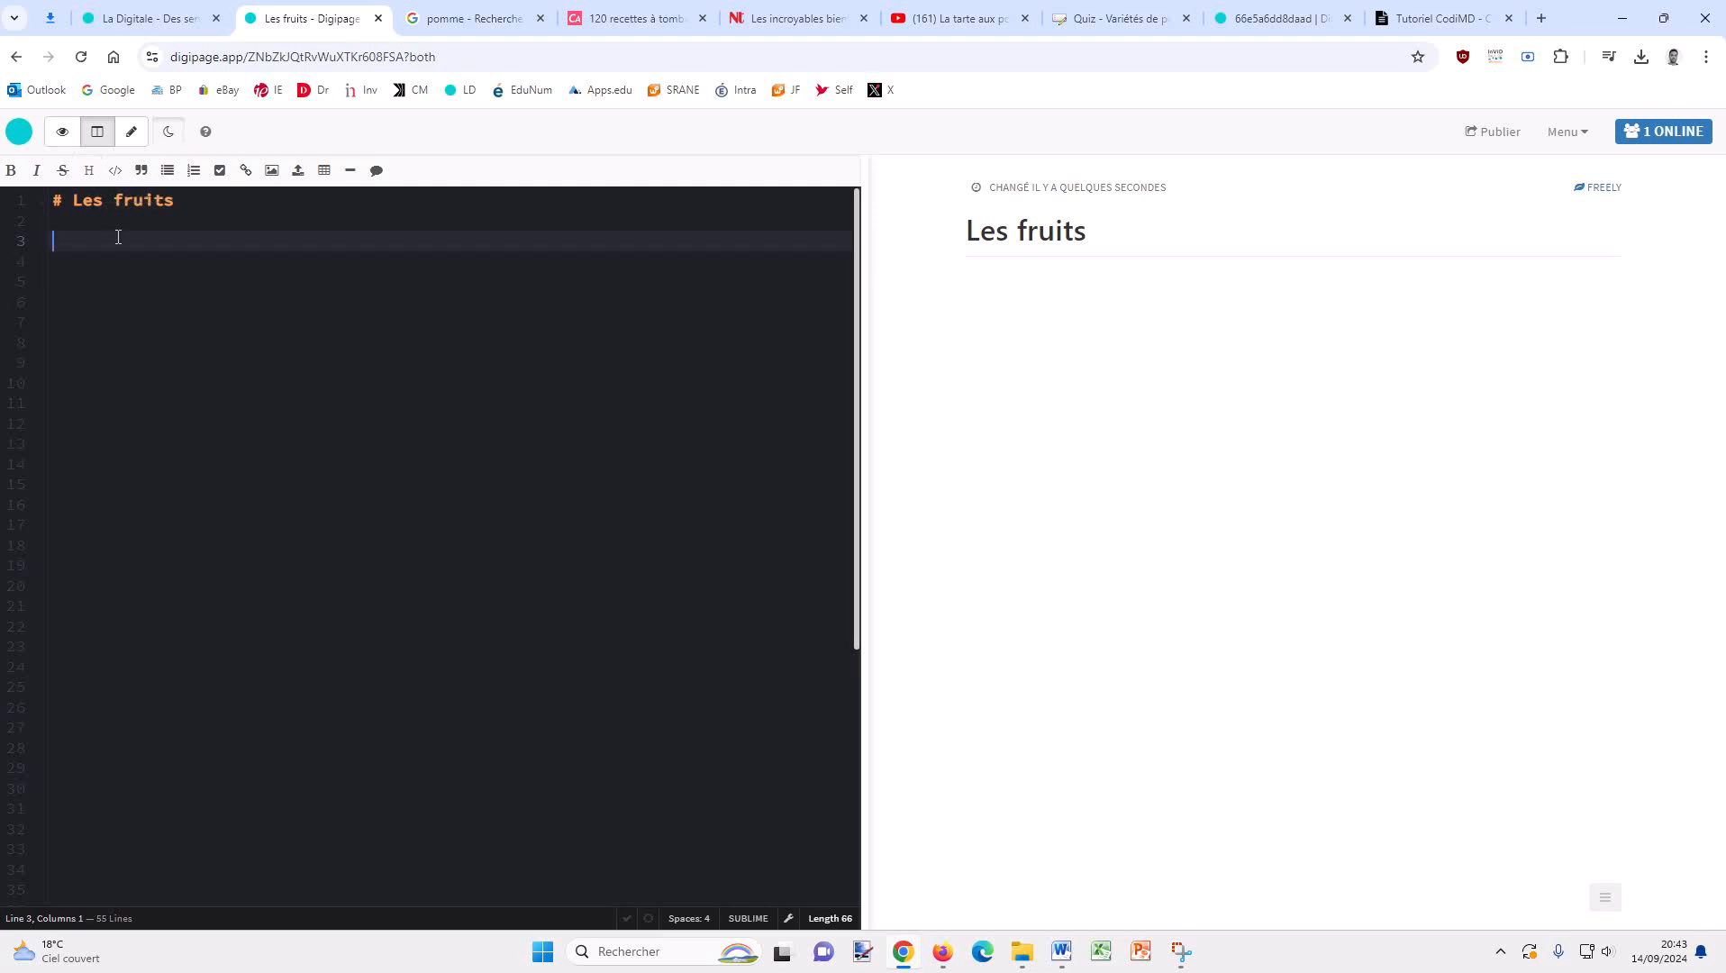
type("#")
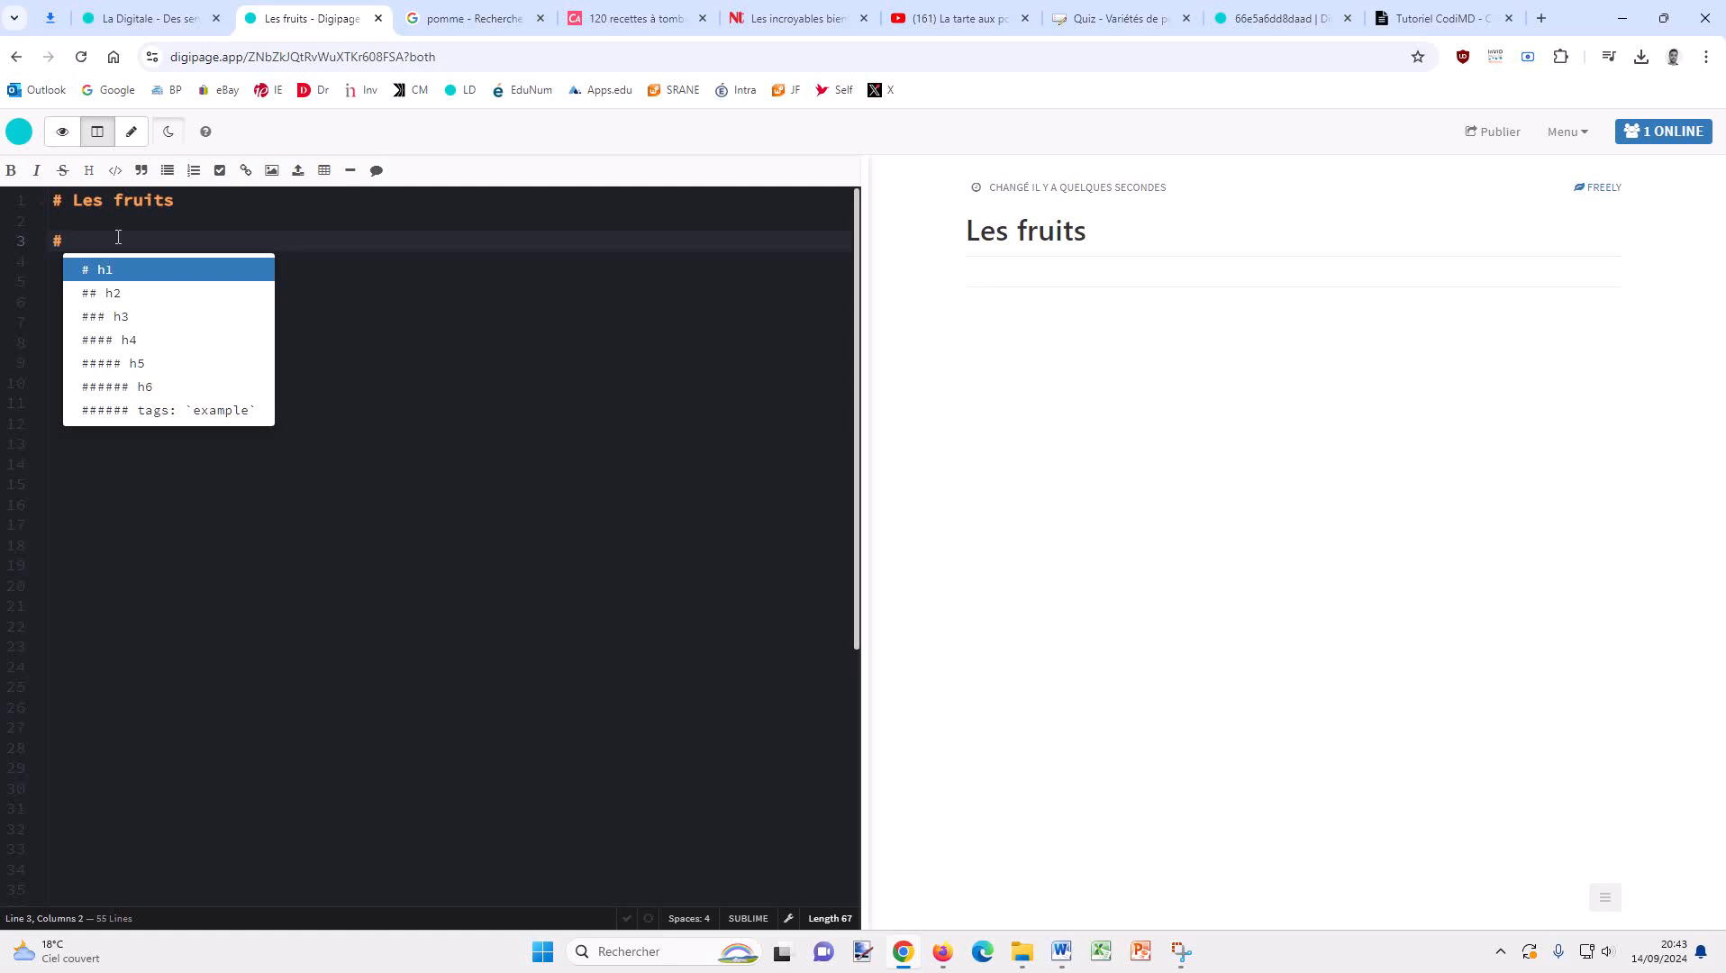
left_click(150, 323)
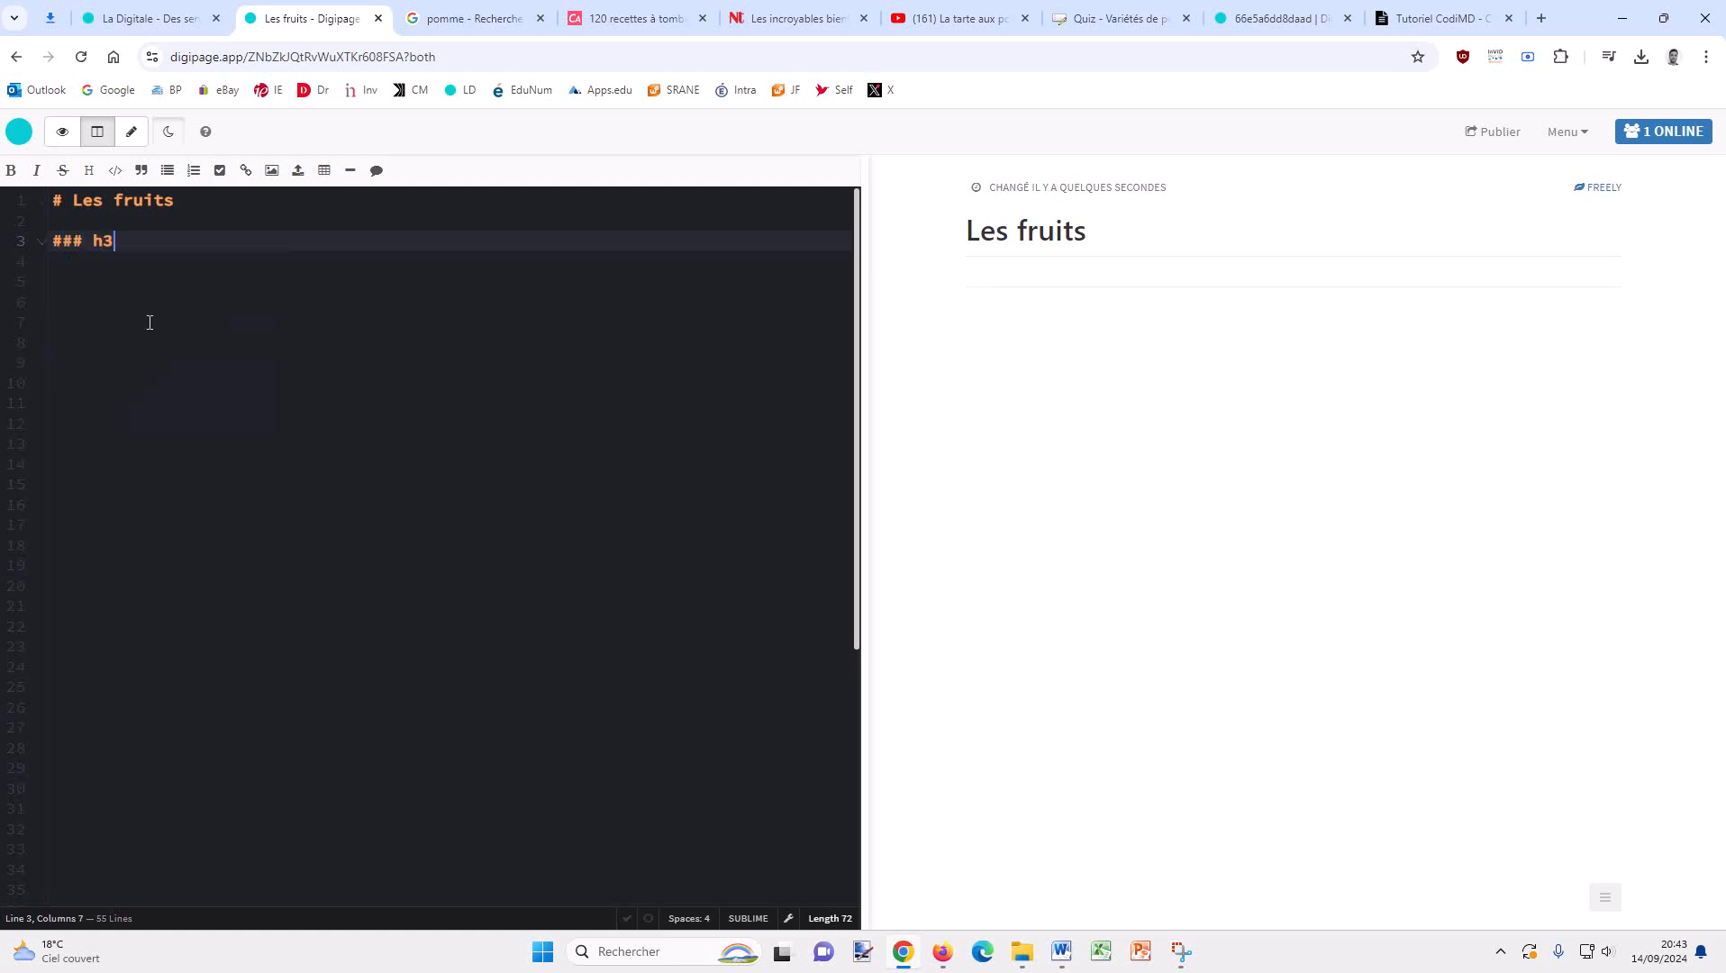
key("BackSpace")
key("BackSpace")
type("Les pomm")
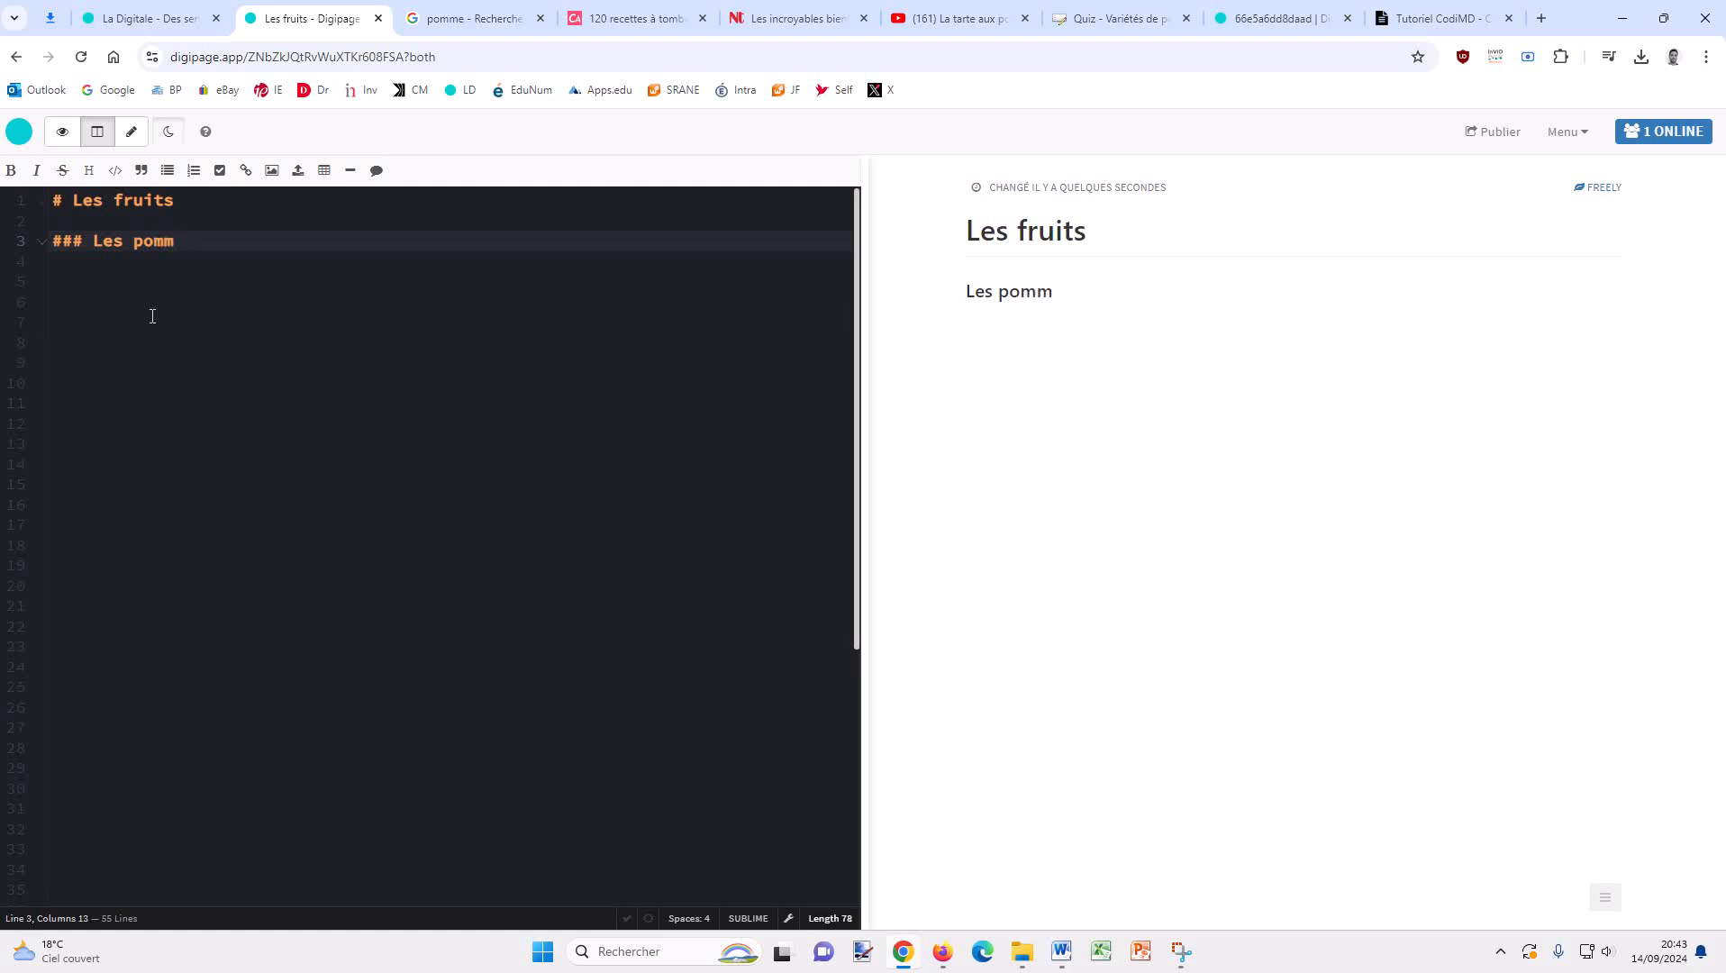
type("es :")
key("Return")
key("Return")
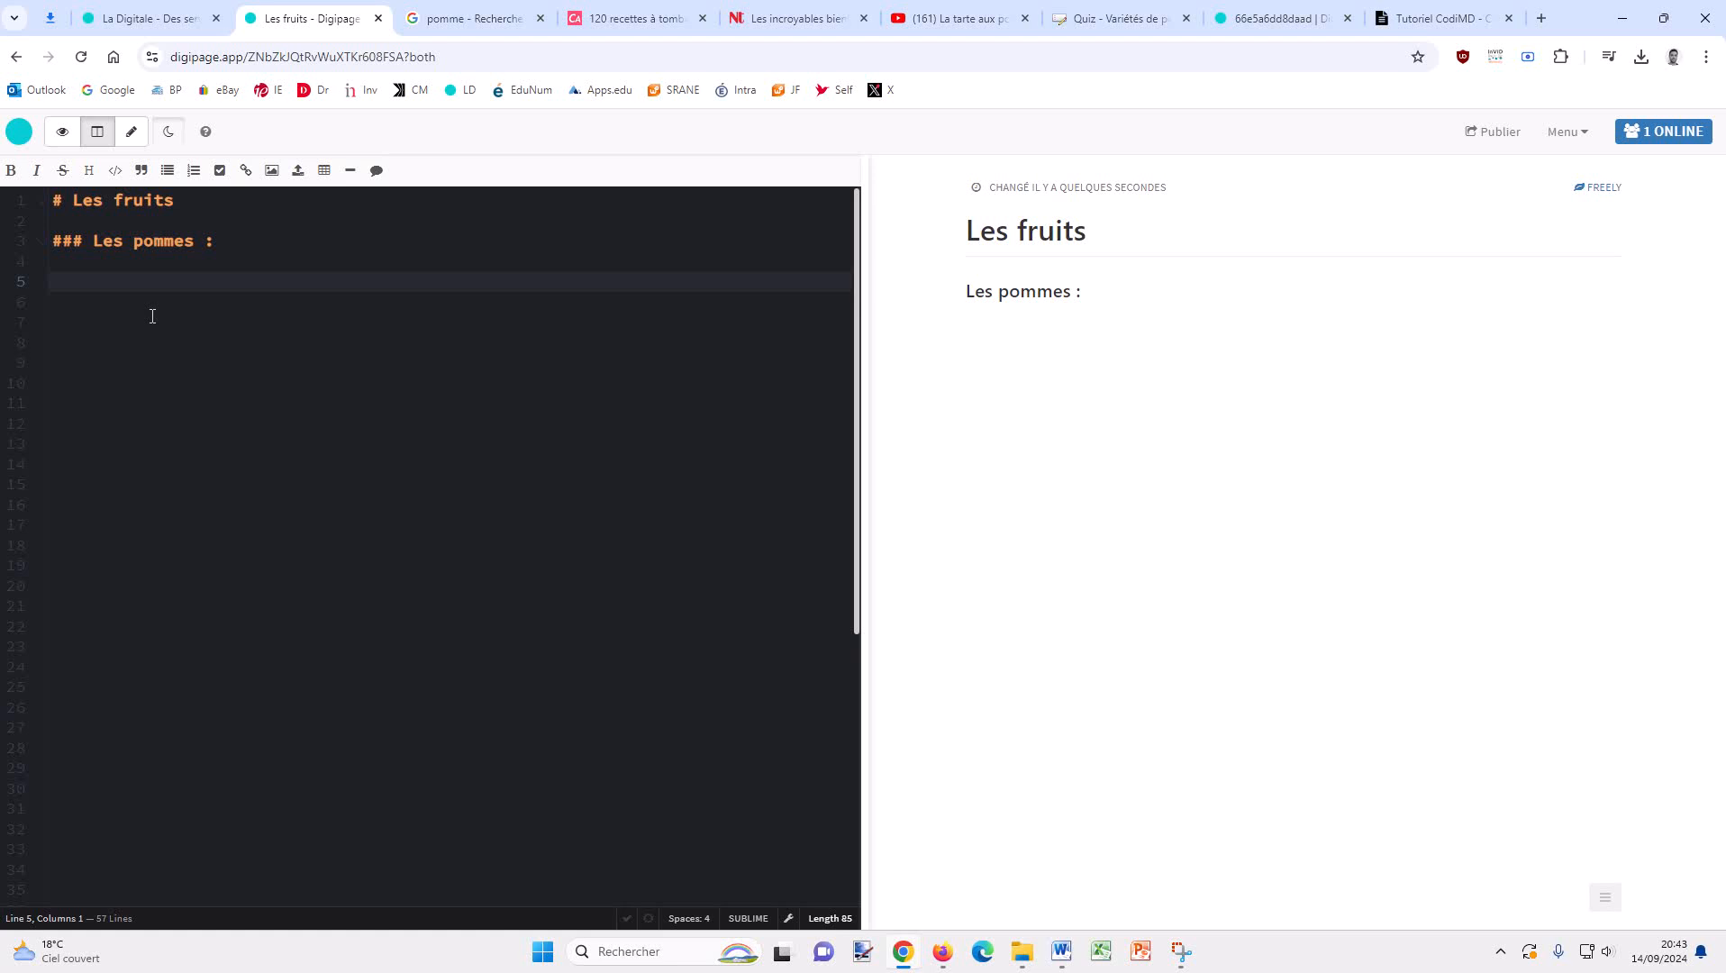
Write the sentence "Les pommes, c'est sain et délicieux..." under the subheading, followed by blank lines.
type("Les pommes, c'est sain et")
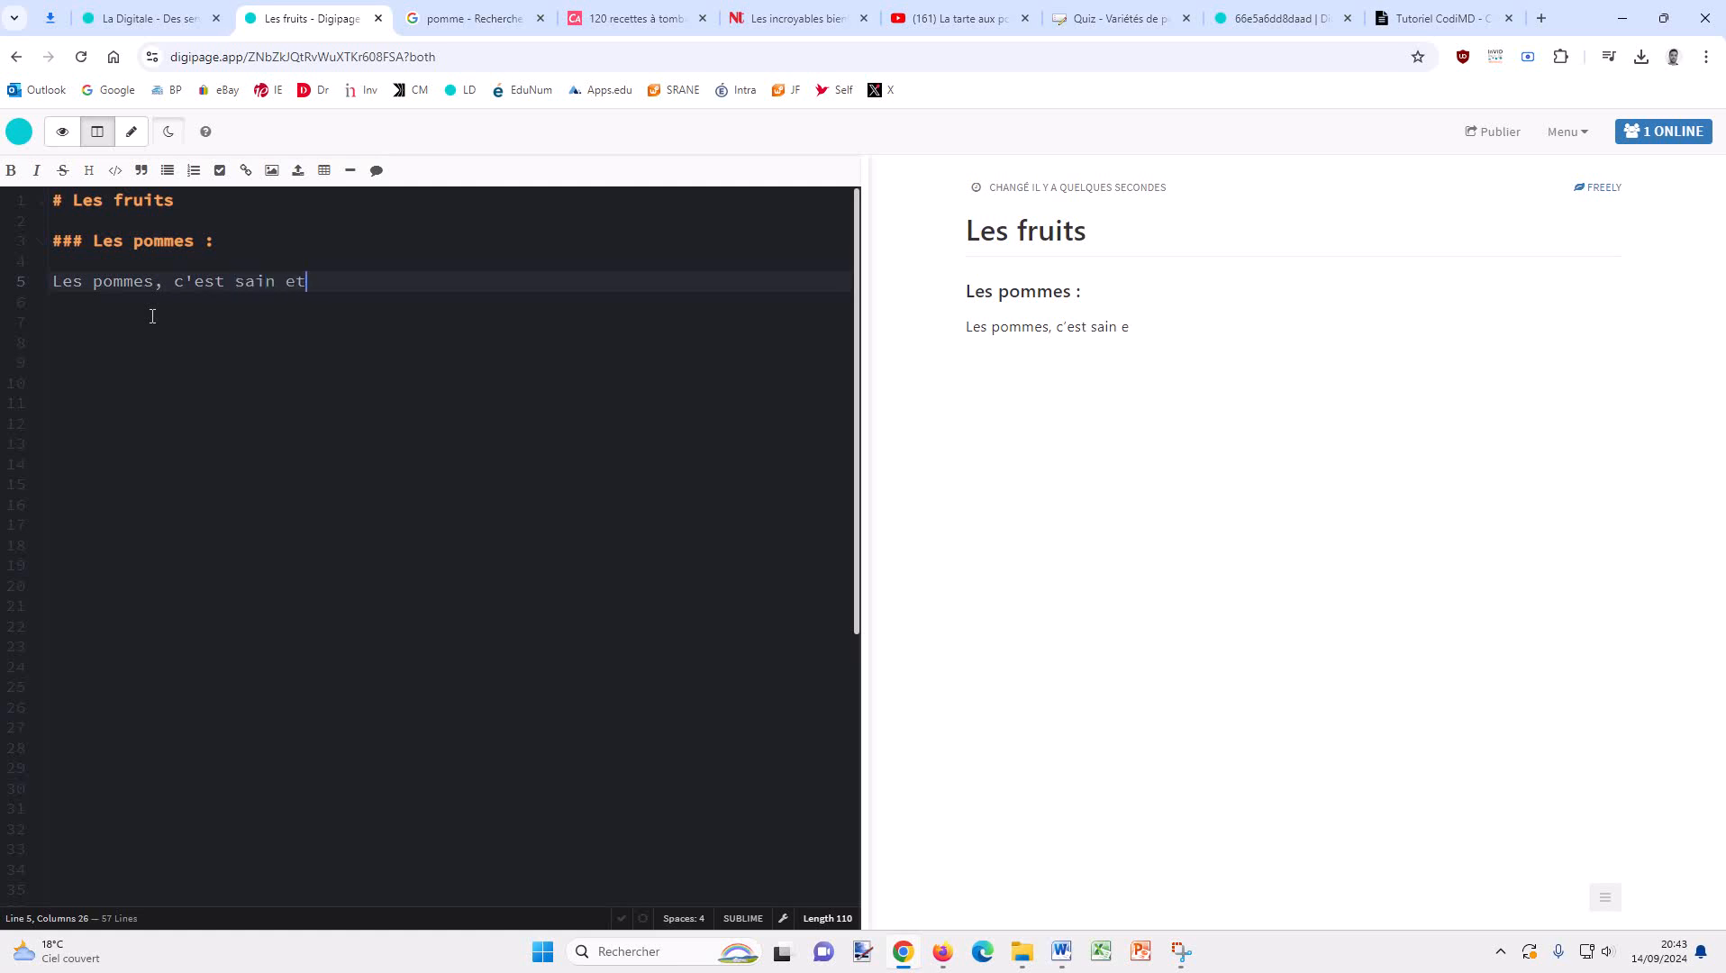
type(" délicieux...")
key("Return")
key("Return")
key("Return")
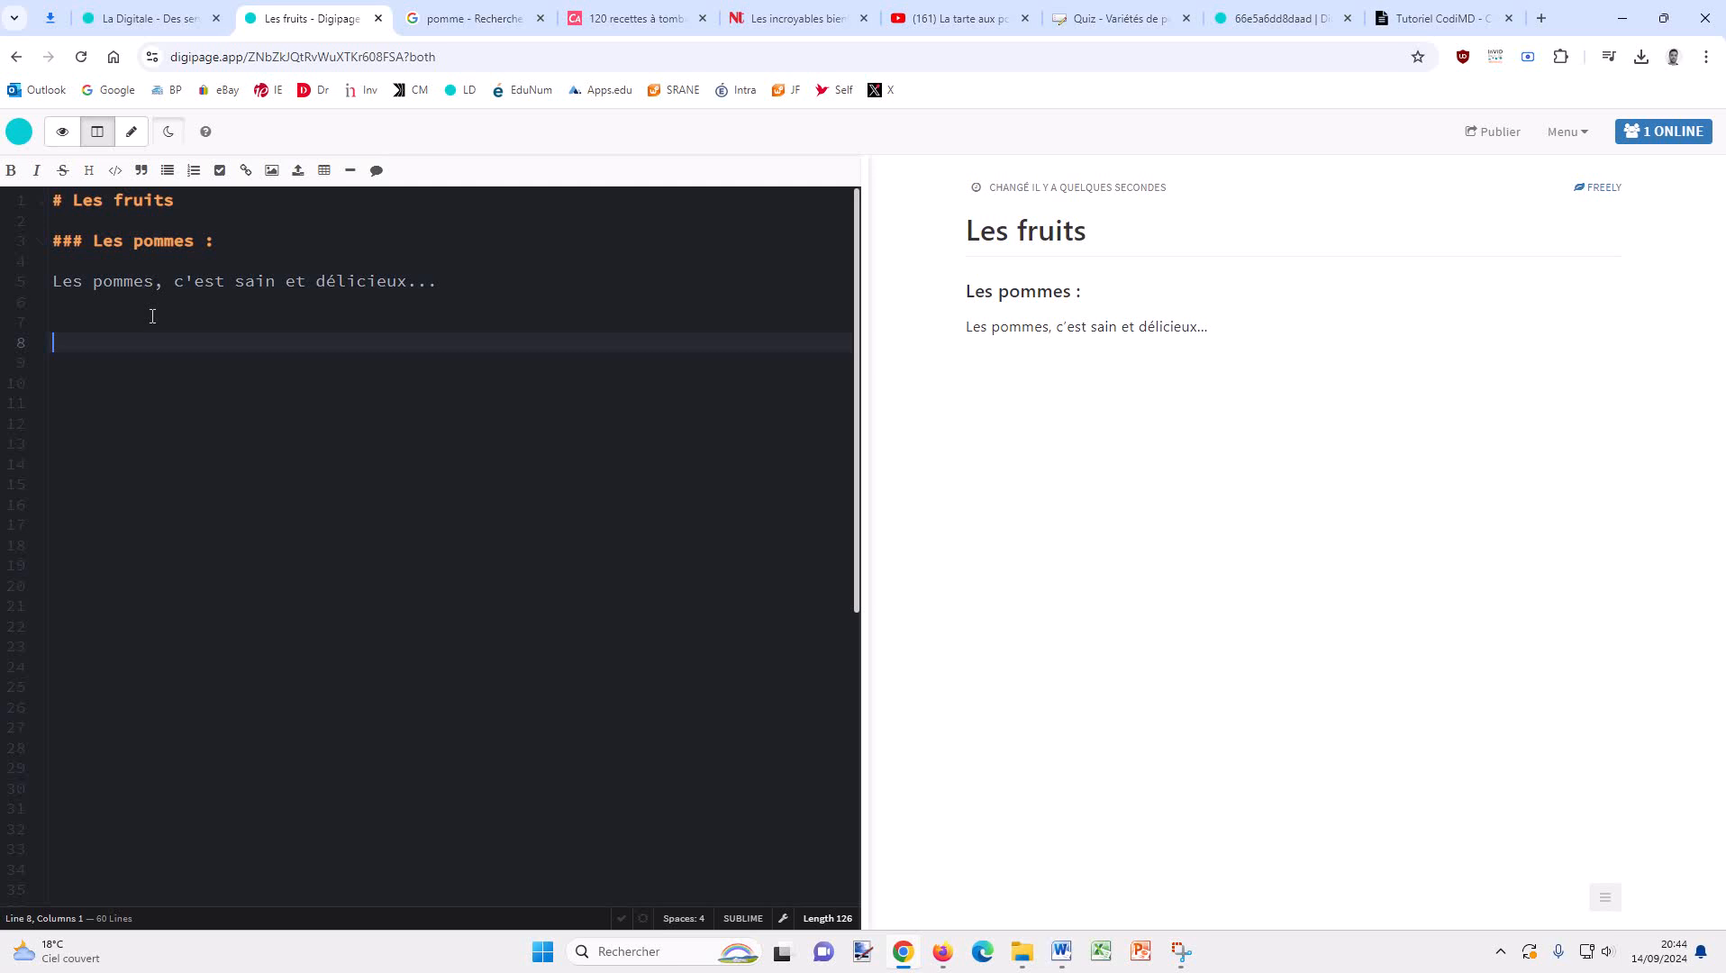
Make "pommes" bold and "délicieux" italic in the sentence on line 5.
triple_click(142, 283)
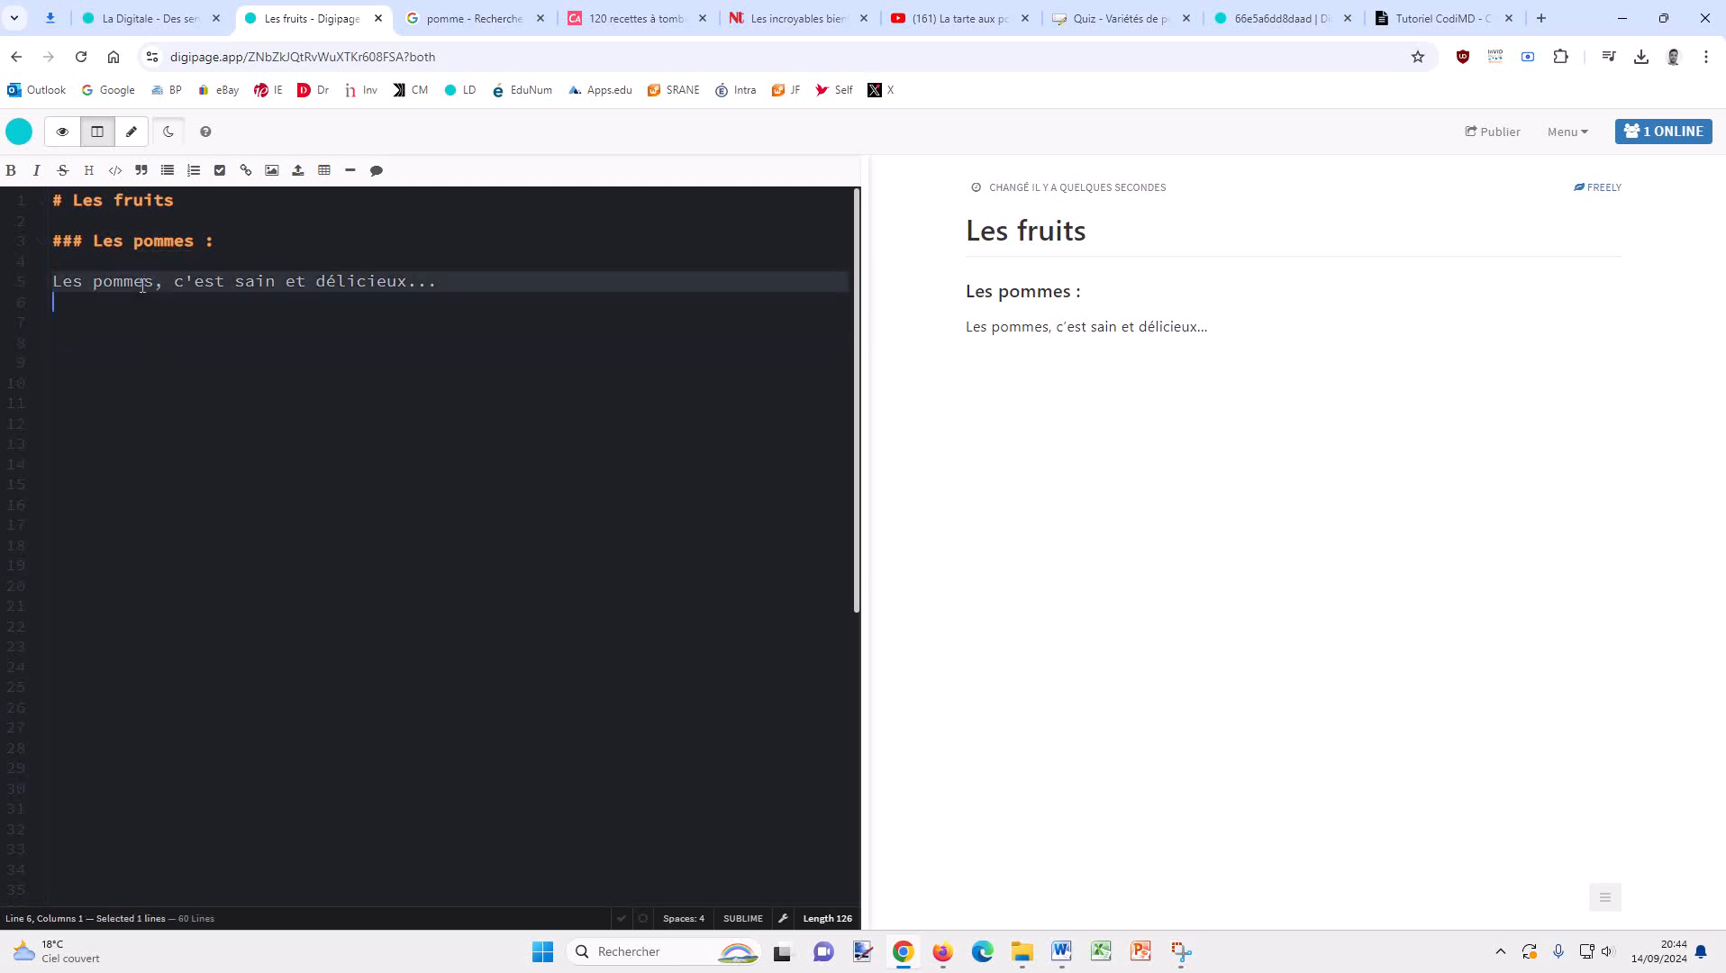
left_click_drag(506, 286, 3, 285)
left_click(169, 294)
left_click(134, 285)
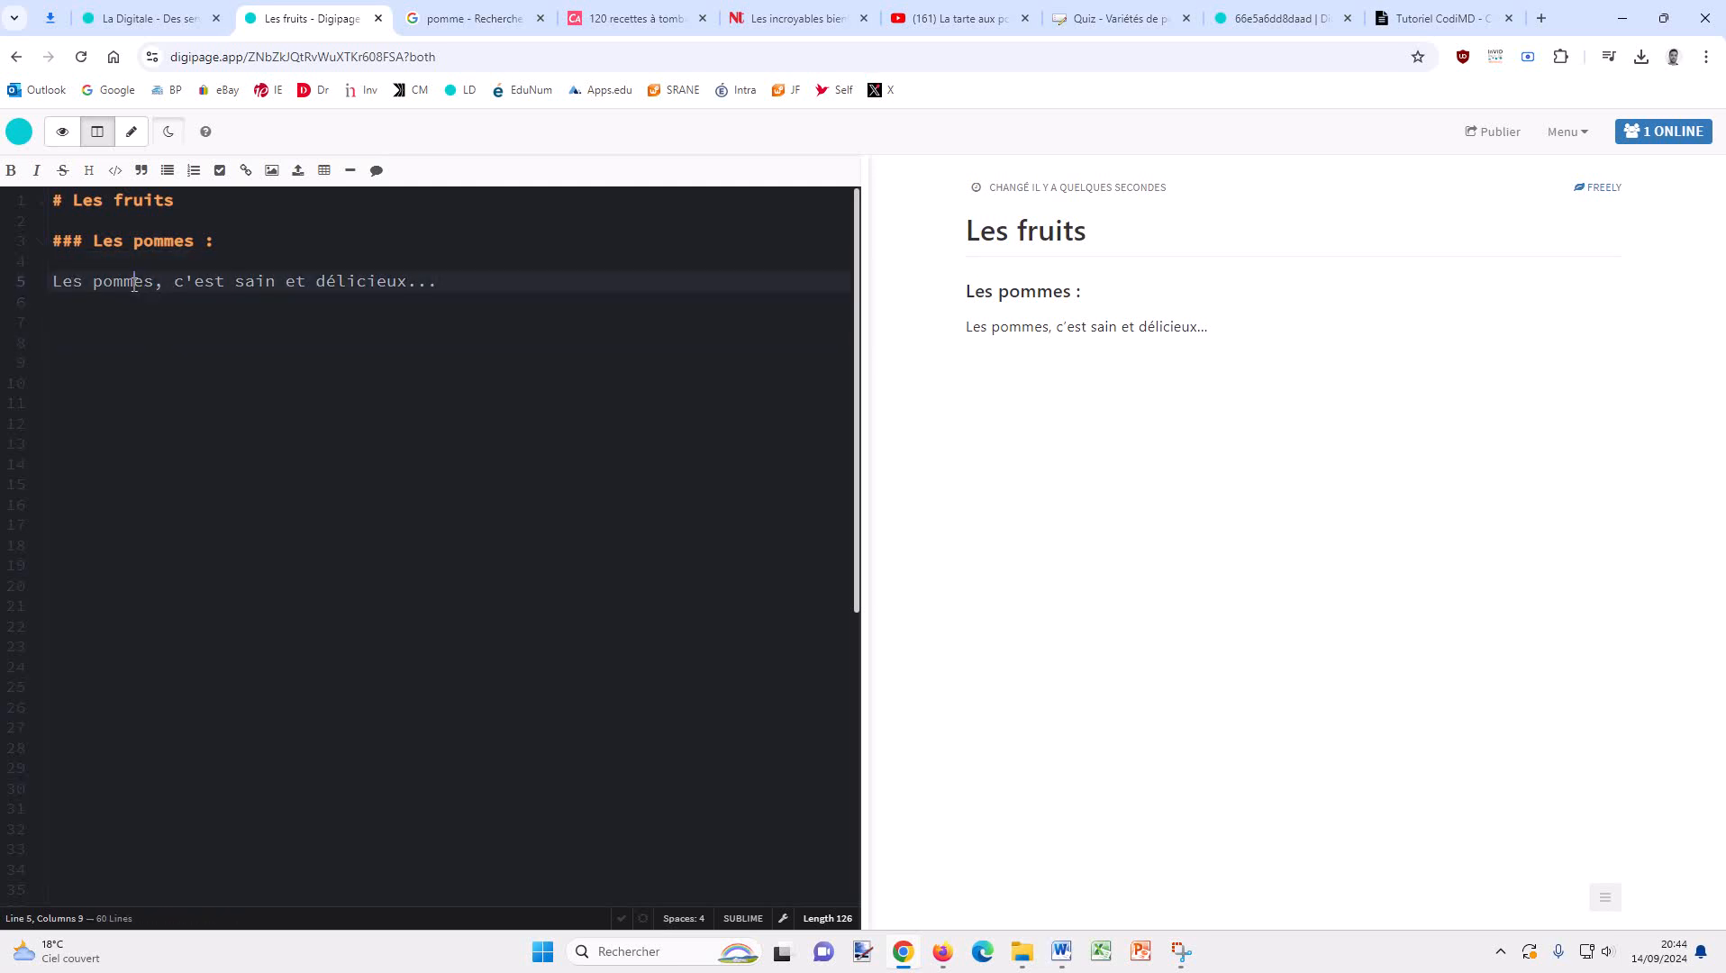
double_click(134, 285)
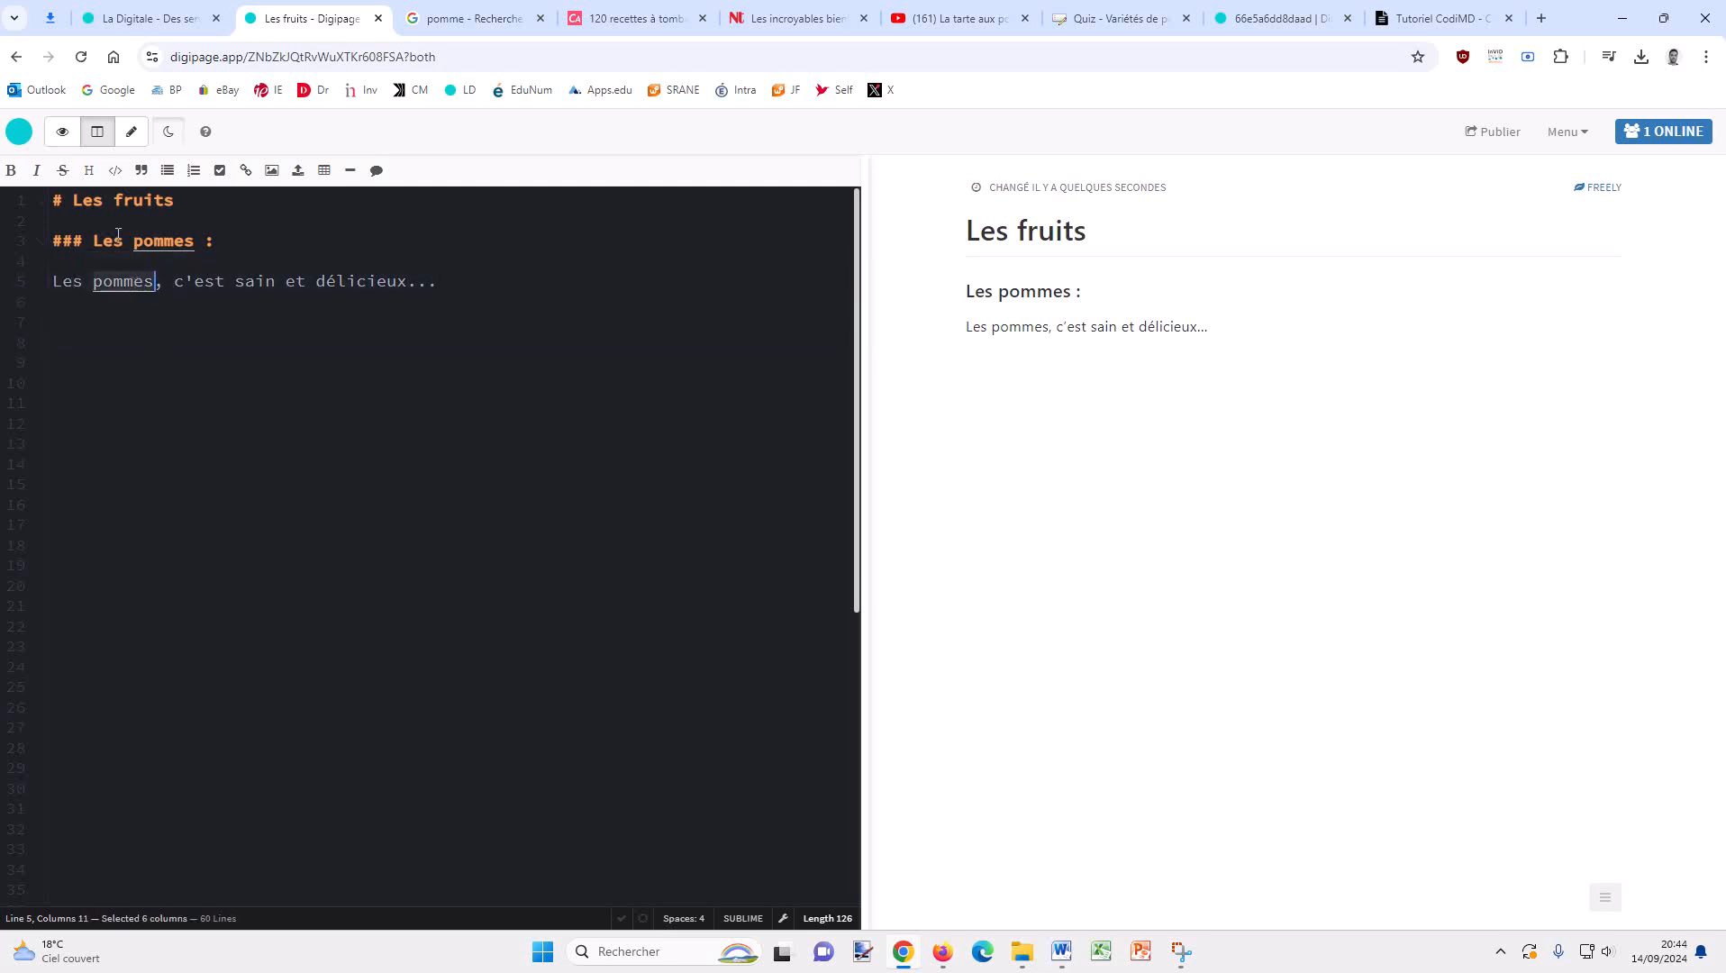
left_click(12, 174)
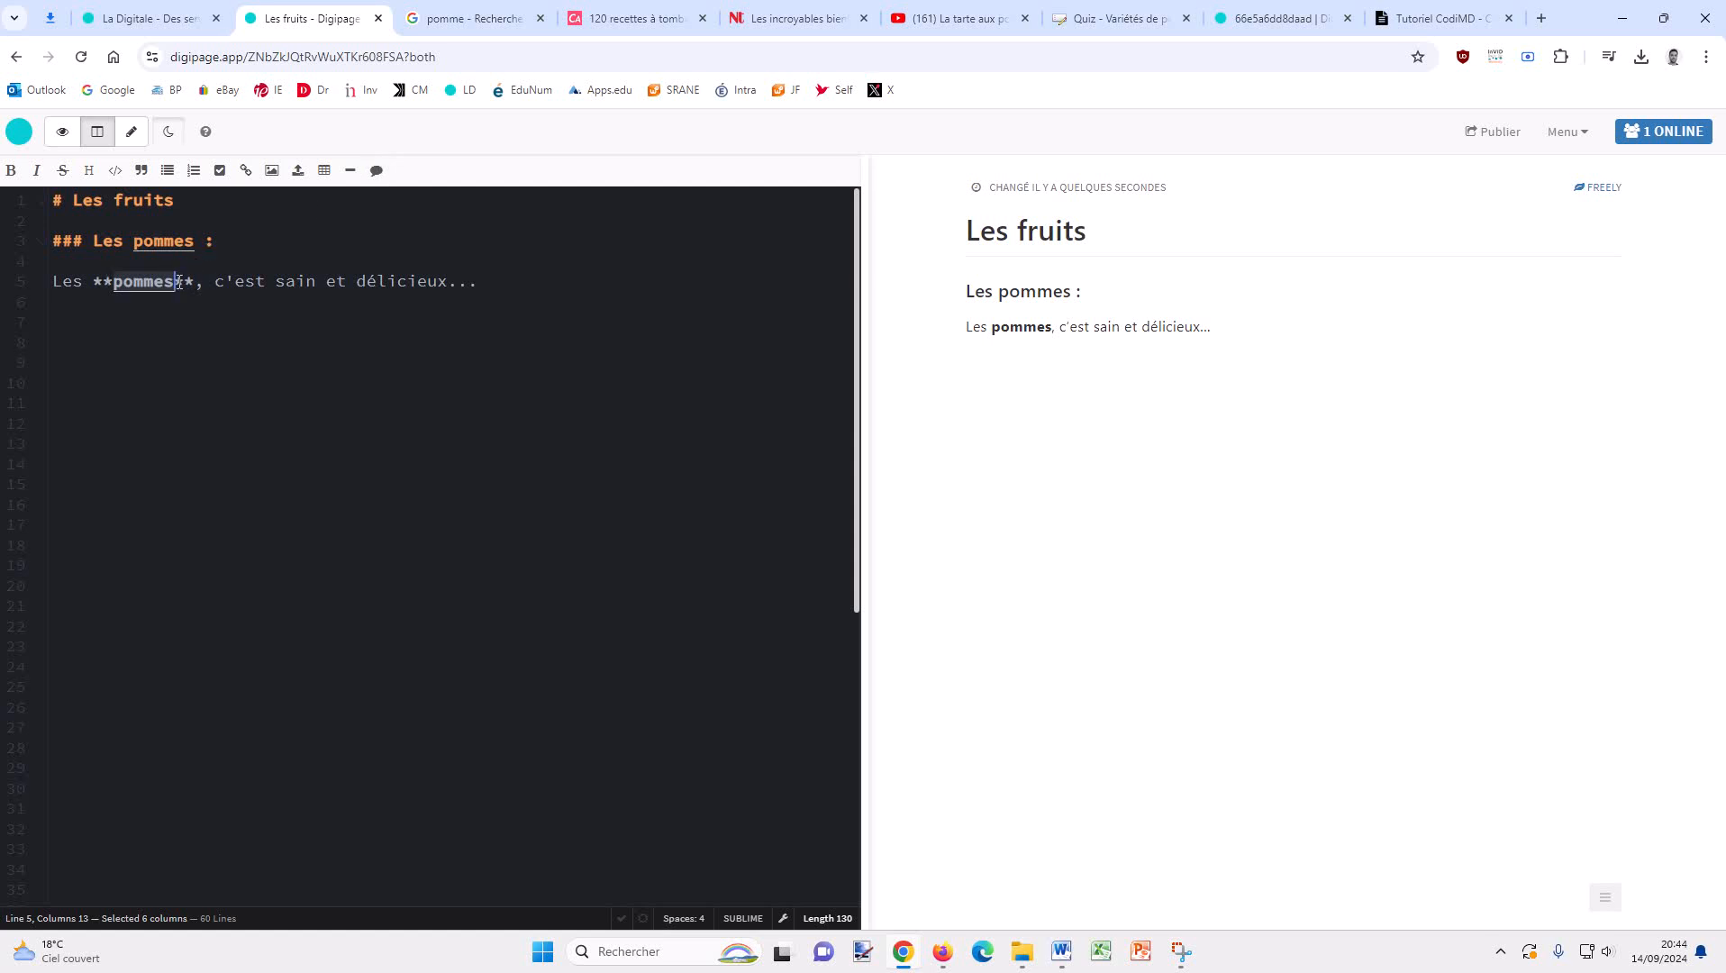
double_click(399, 283)
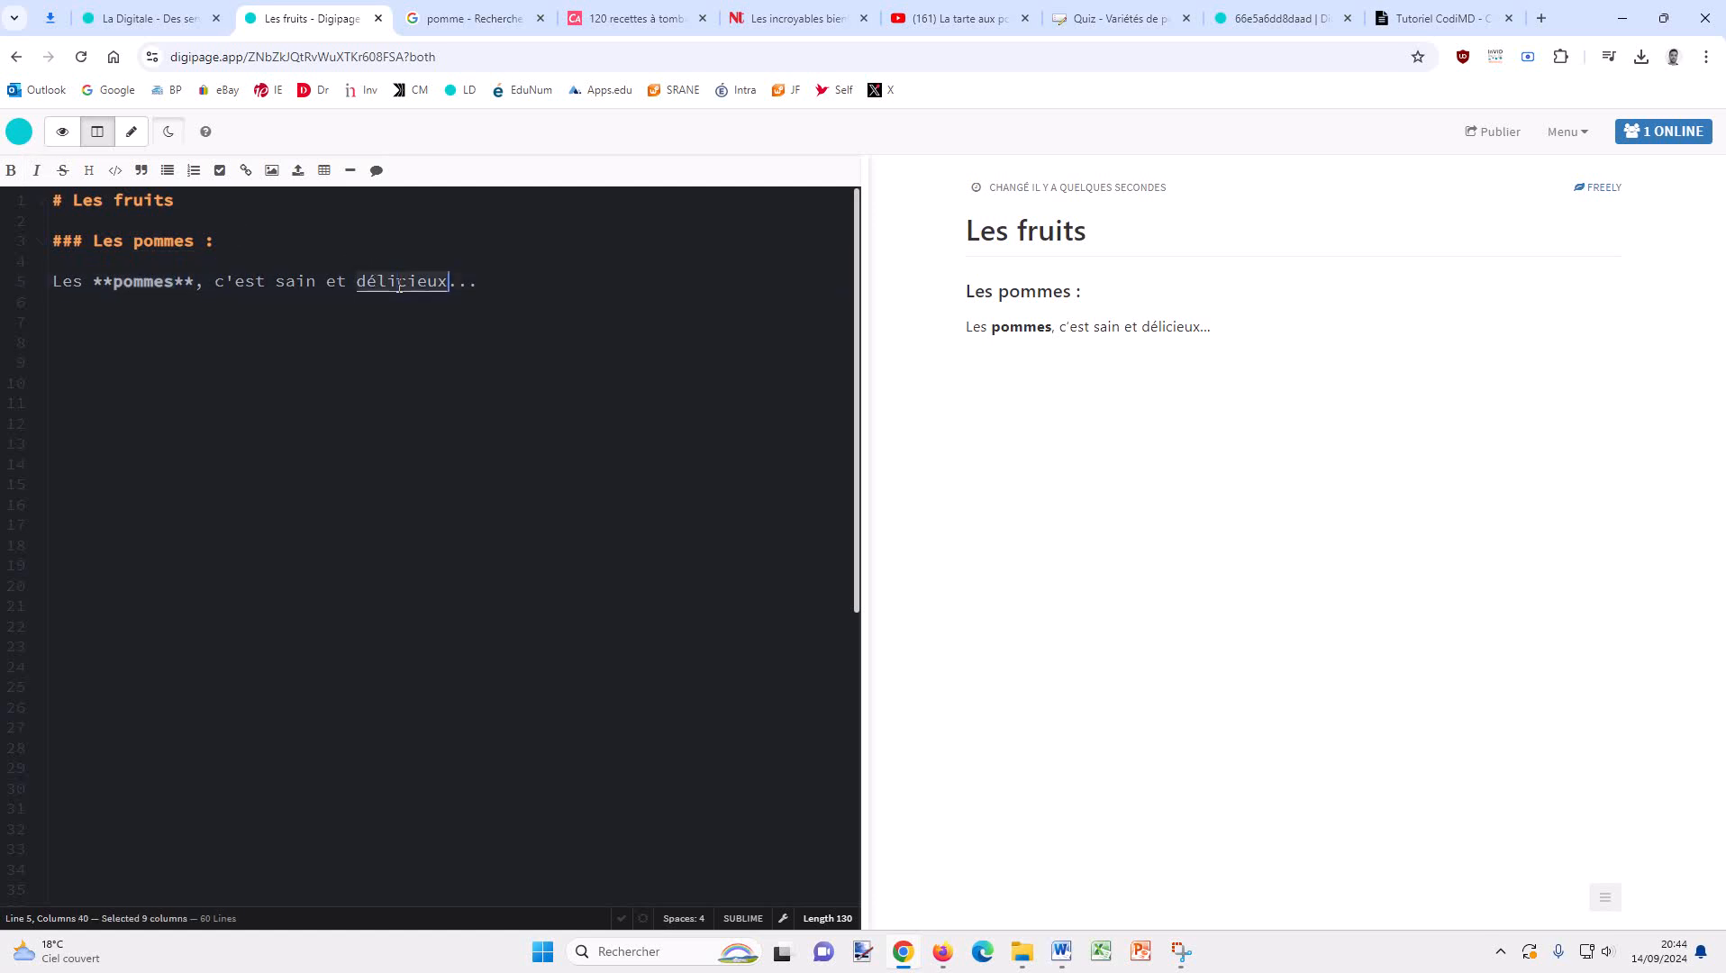
left_click(36, 171)
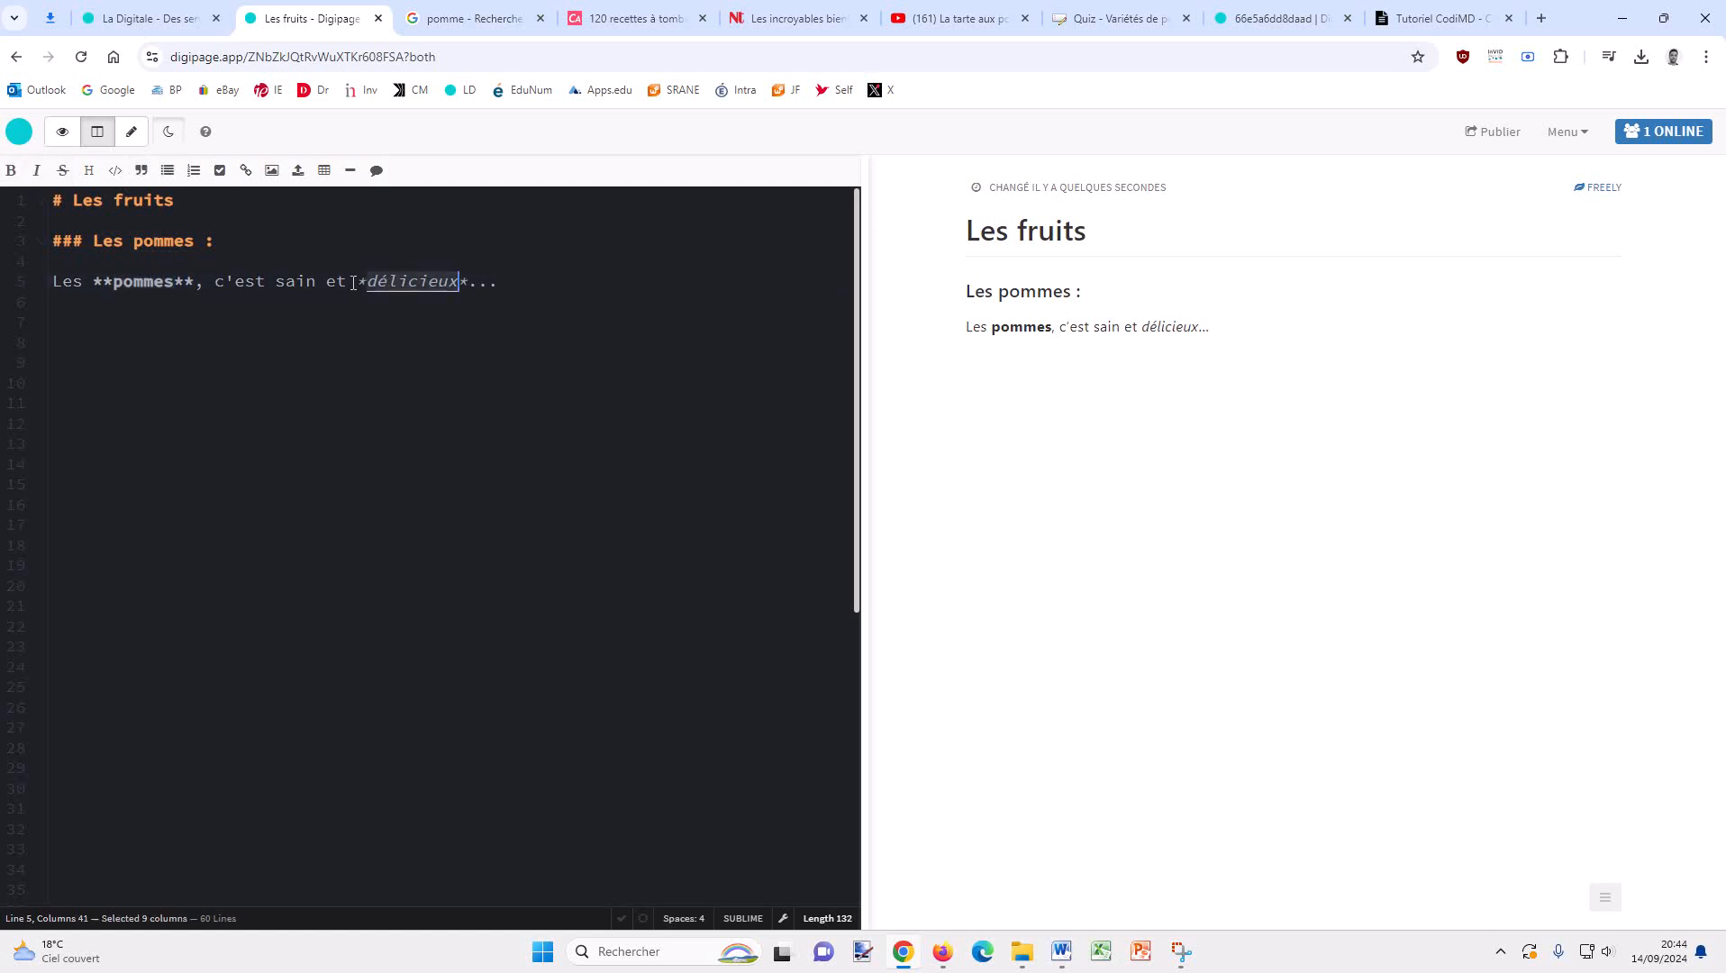
Remove the italic markers around "délicieux" and apply italic to the word again.
left_click(469, 281)
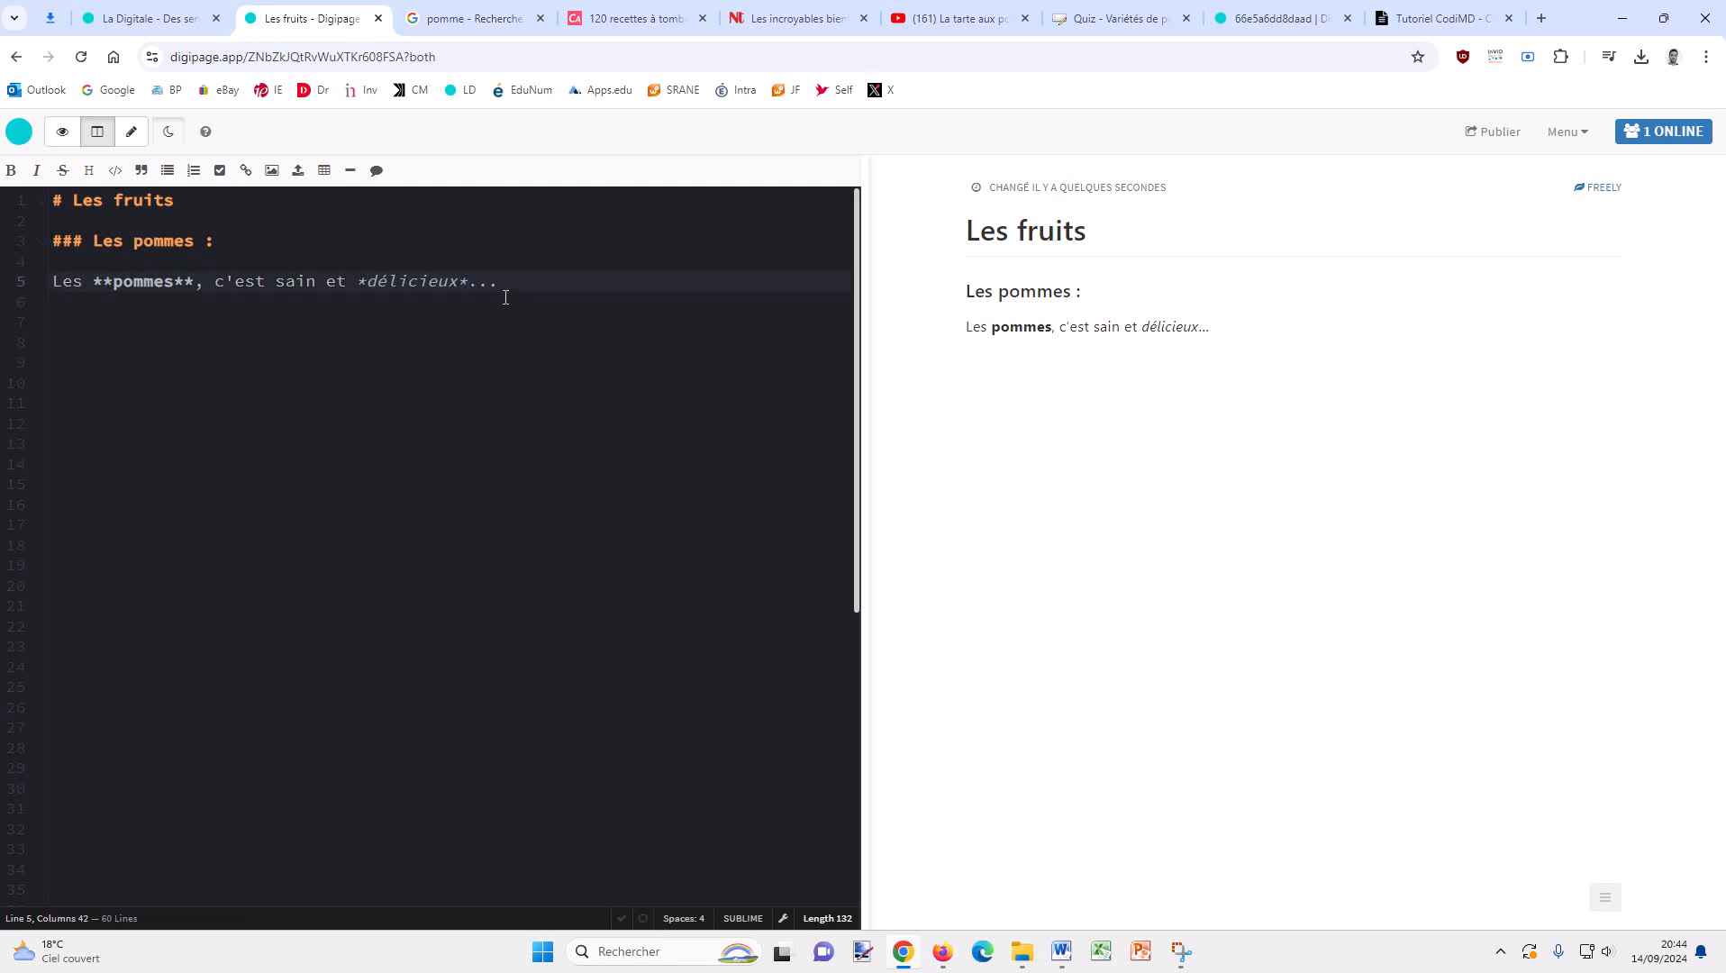
key("BackSpace")
left_click(366, 281)
key("BackSpace")
double_click(412, 281)
left_click(36, 170)
left_click(165, 344)
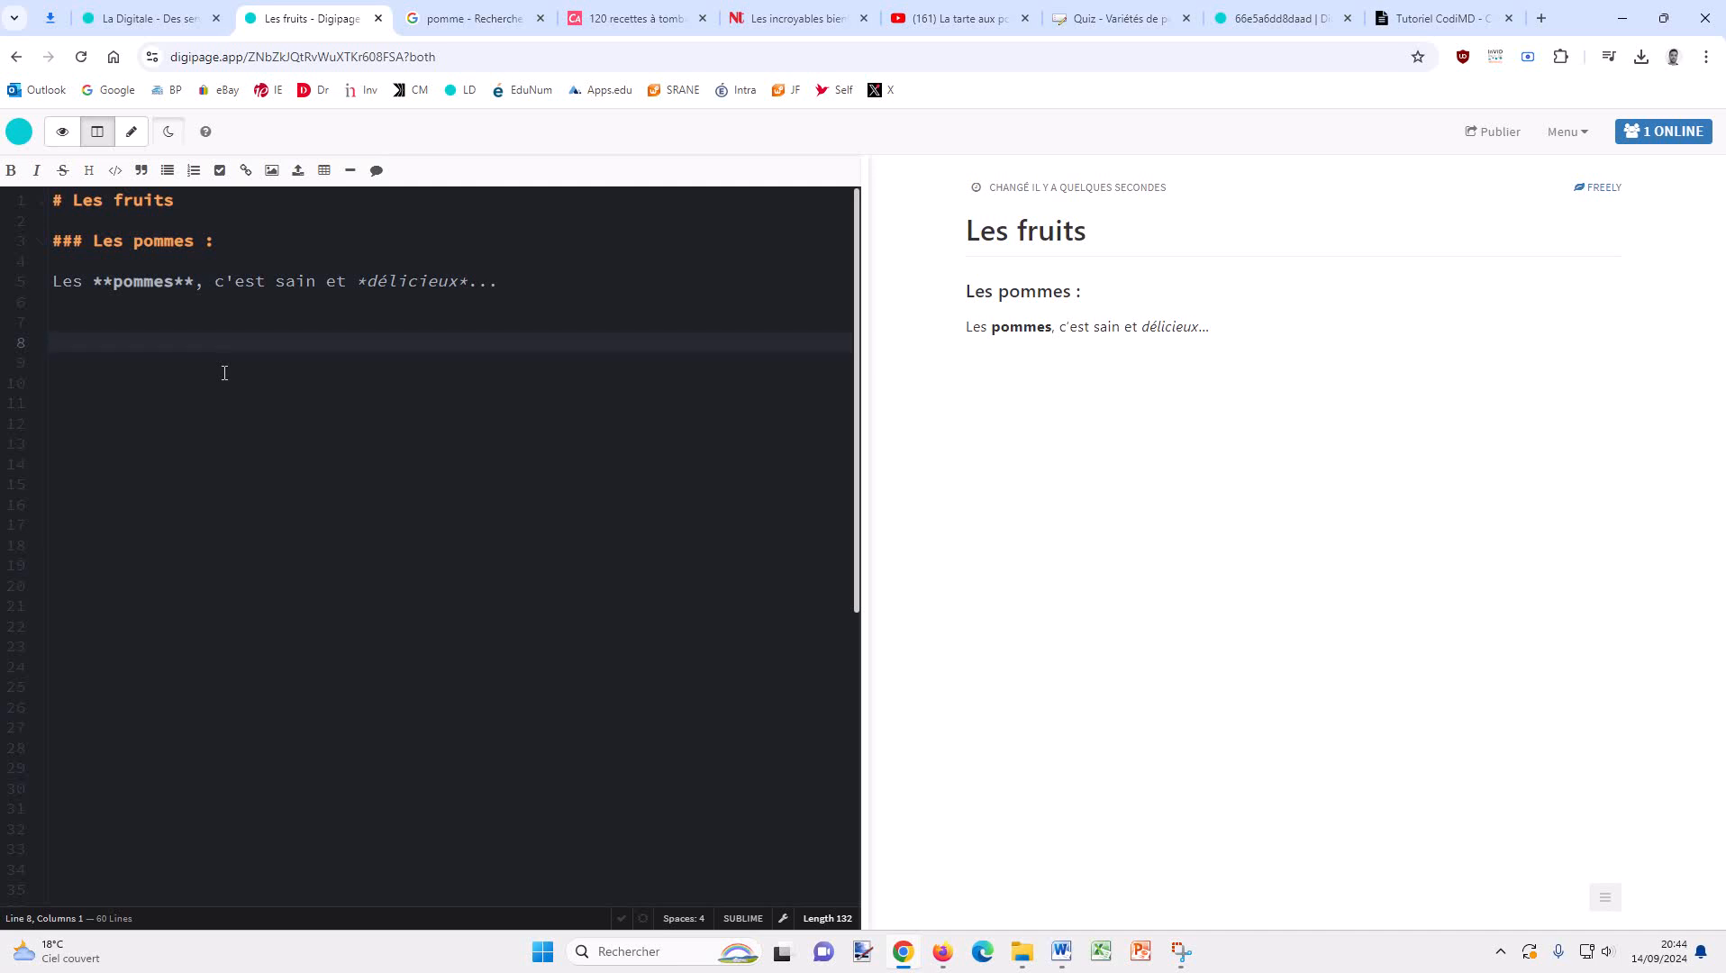
Undo the bold and italic formatting changes in the sentence, redo them all, and place the cursor on line 7.
key("ctrl+z")
key("ctrl+z")
key("ctrl+z")
key("ctrl+z")
key("ctrl+z")
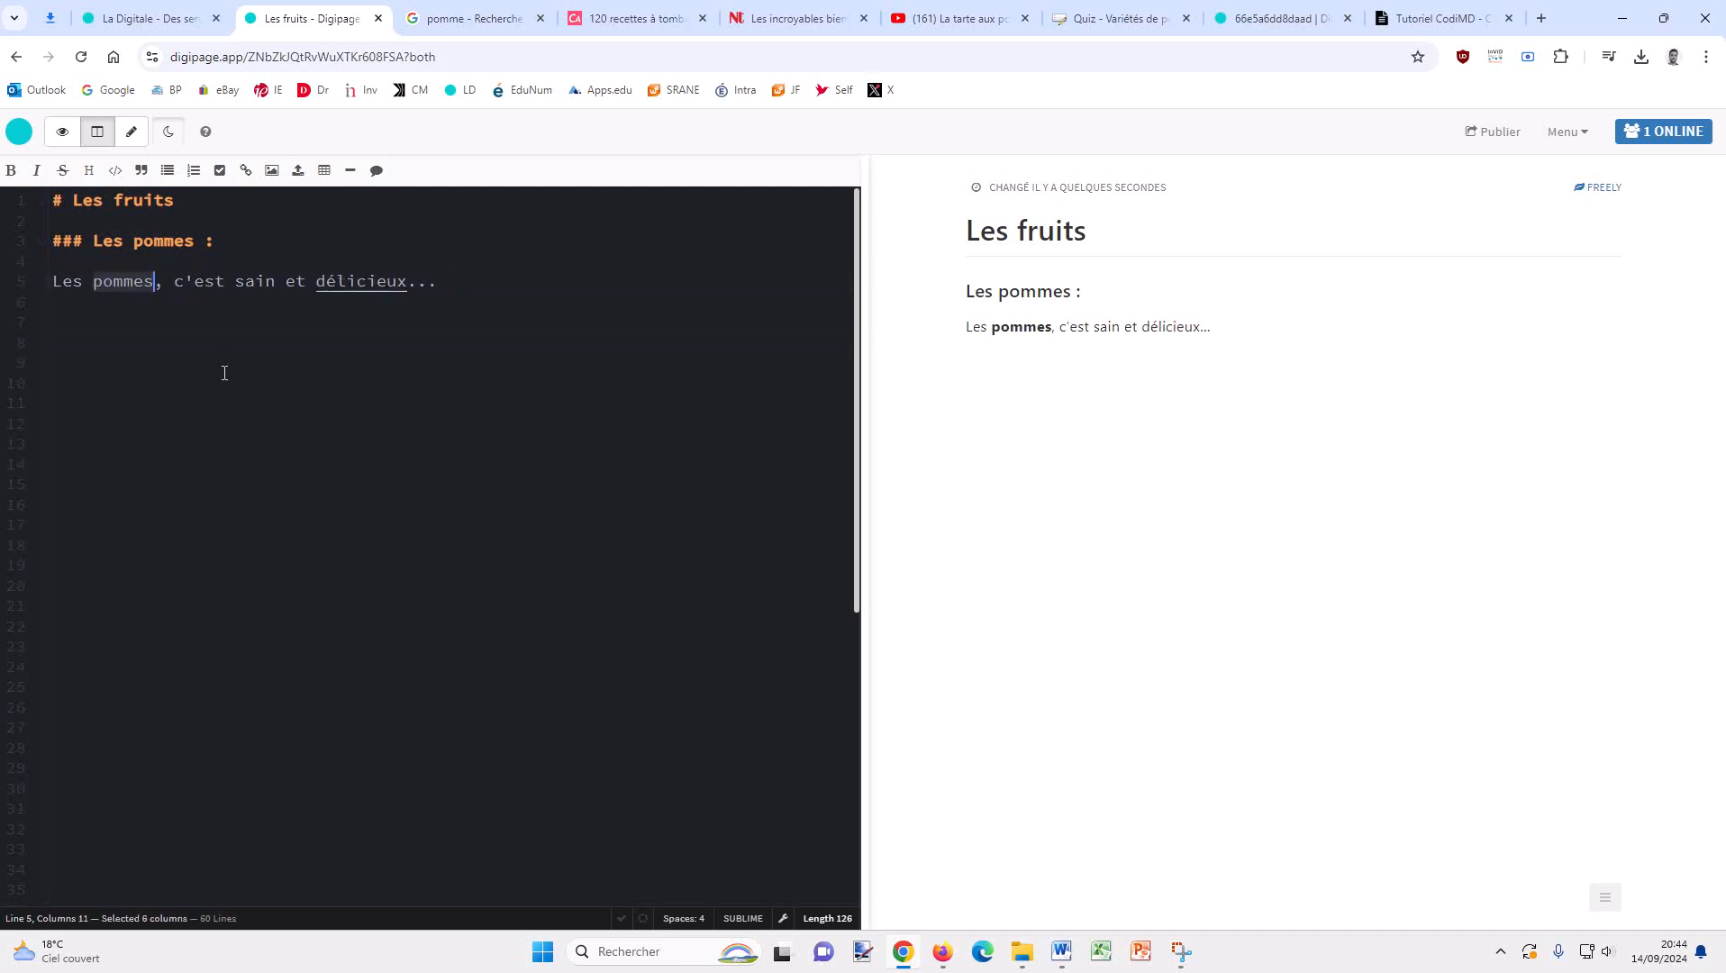
key("ctrl+y")
key("ctrl+y")
key("ctrl+y")
key("ctrl+y")
key("ctrl+y")
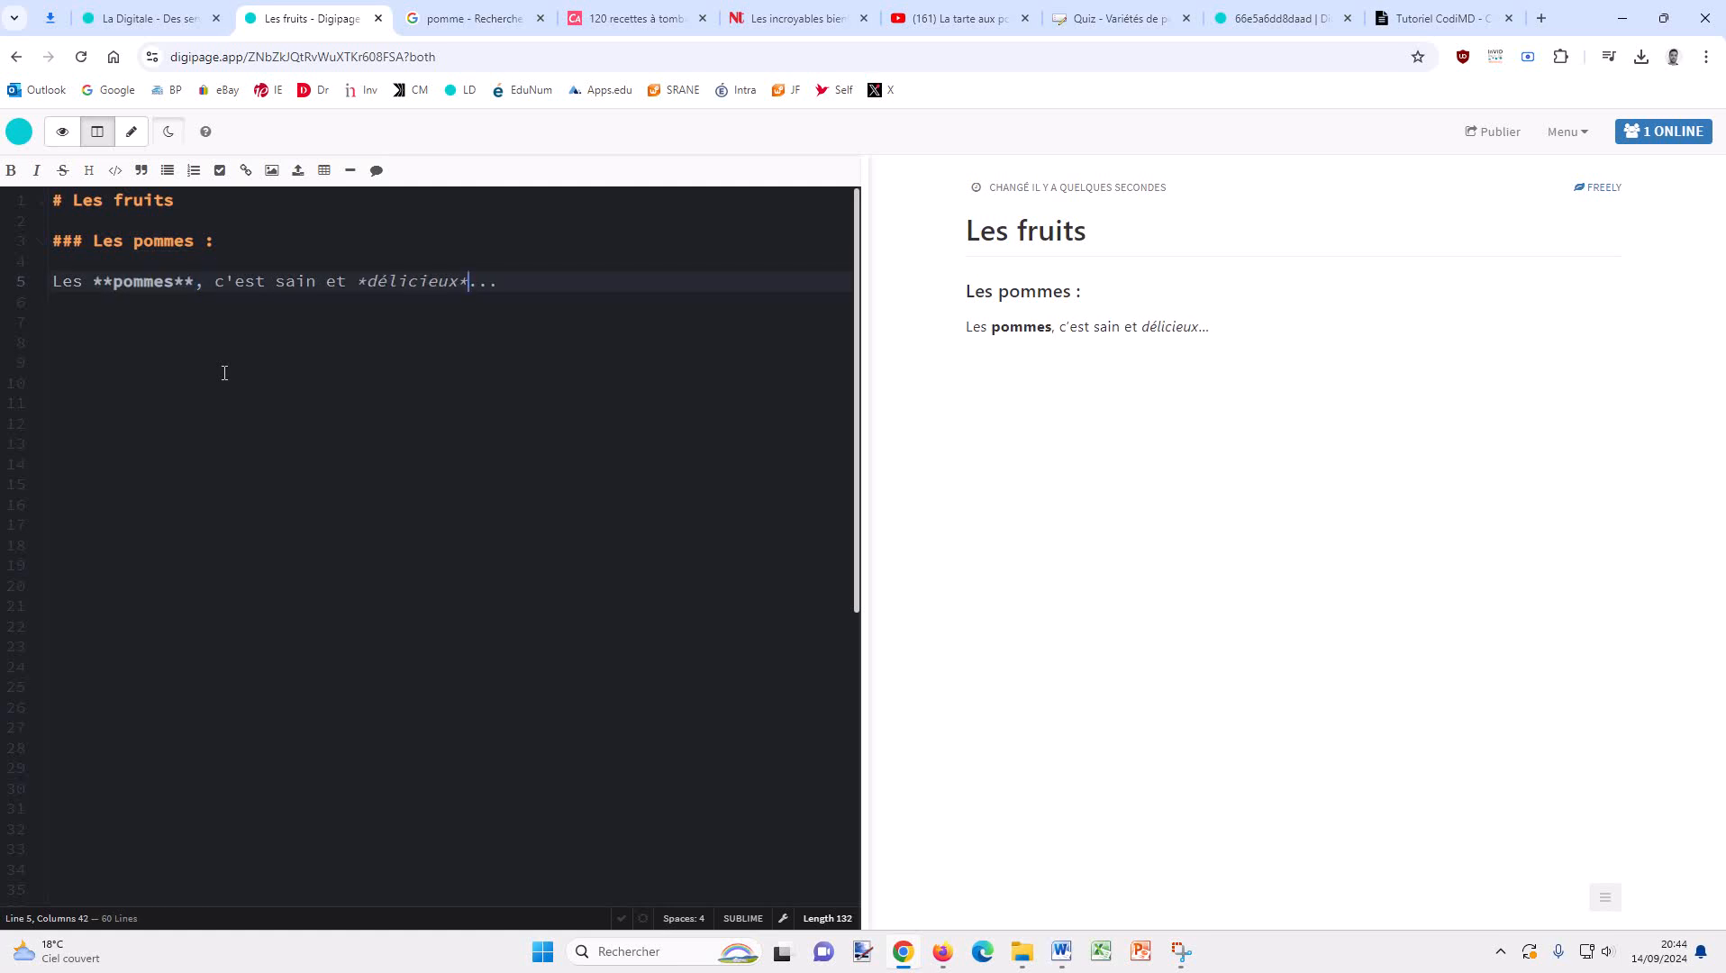
left_click(201, 320)
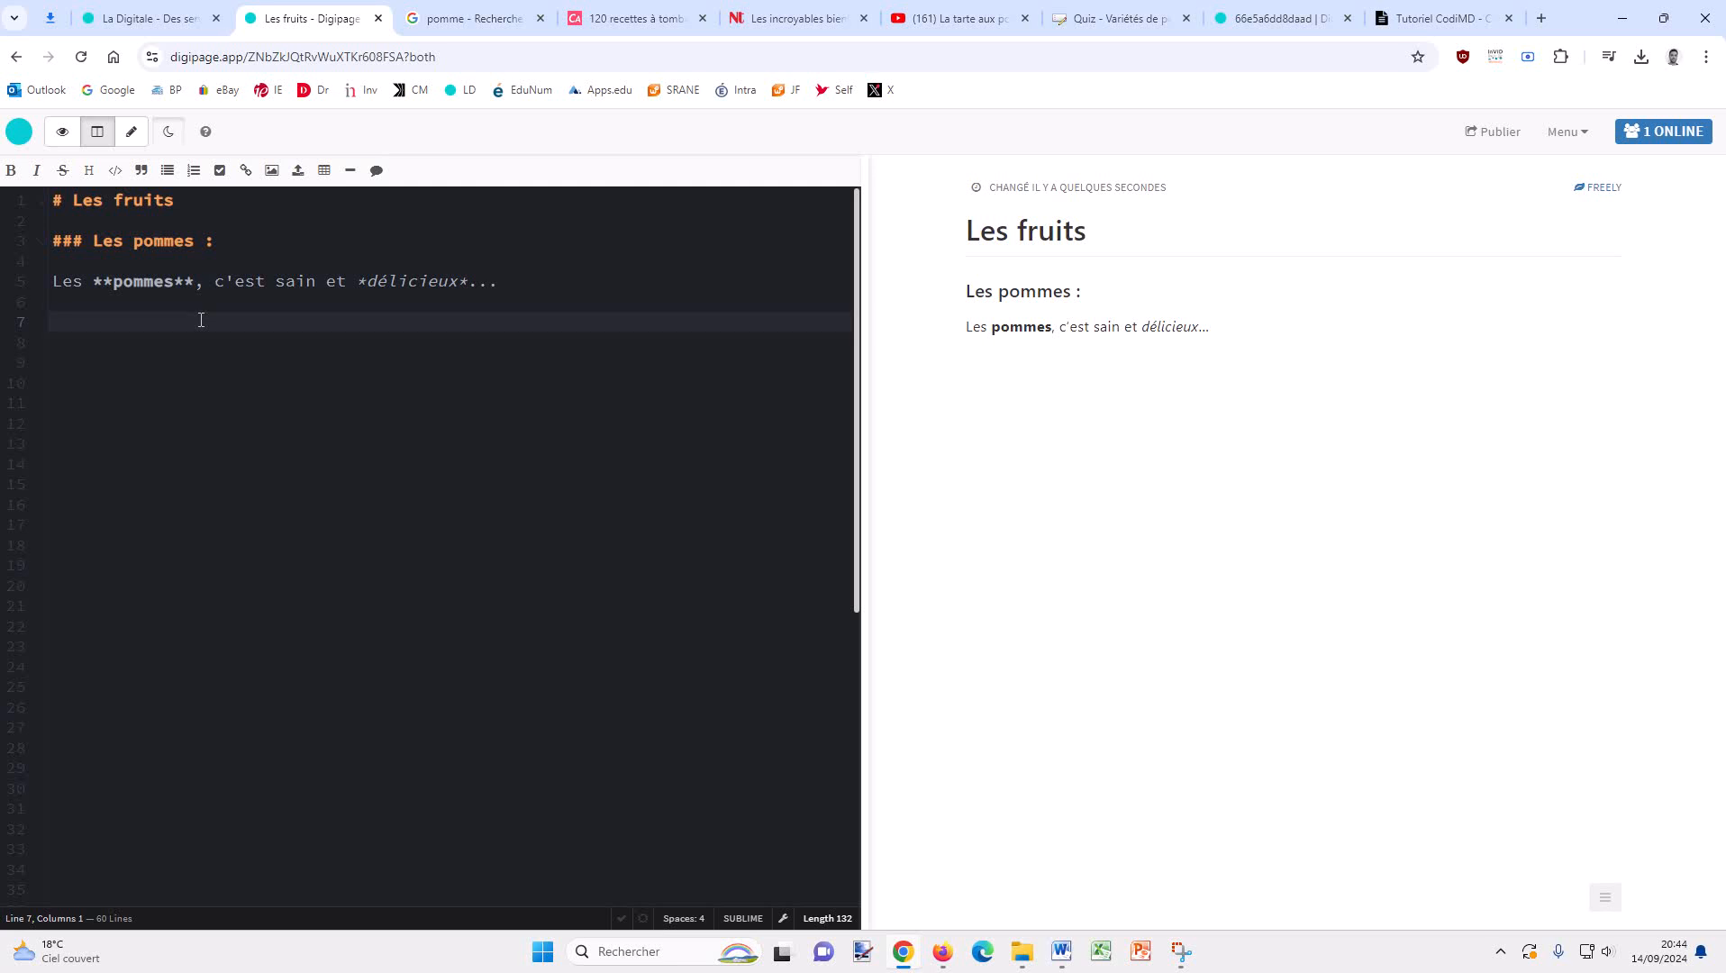
Insert a horizontal rule between the "Les fruits" title and the "Les pommes :" subheading, with a blank line added above it.
left_click(217, 221)
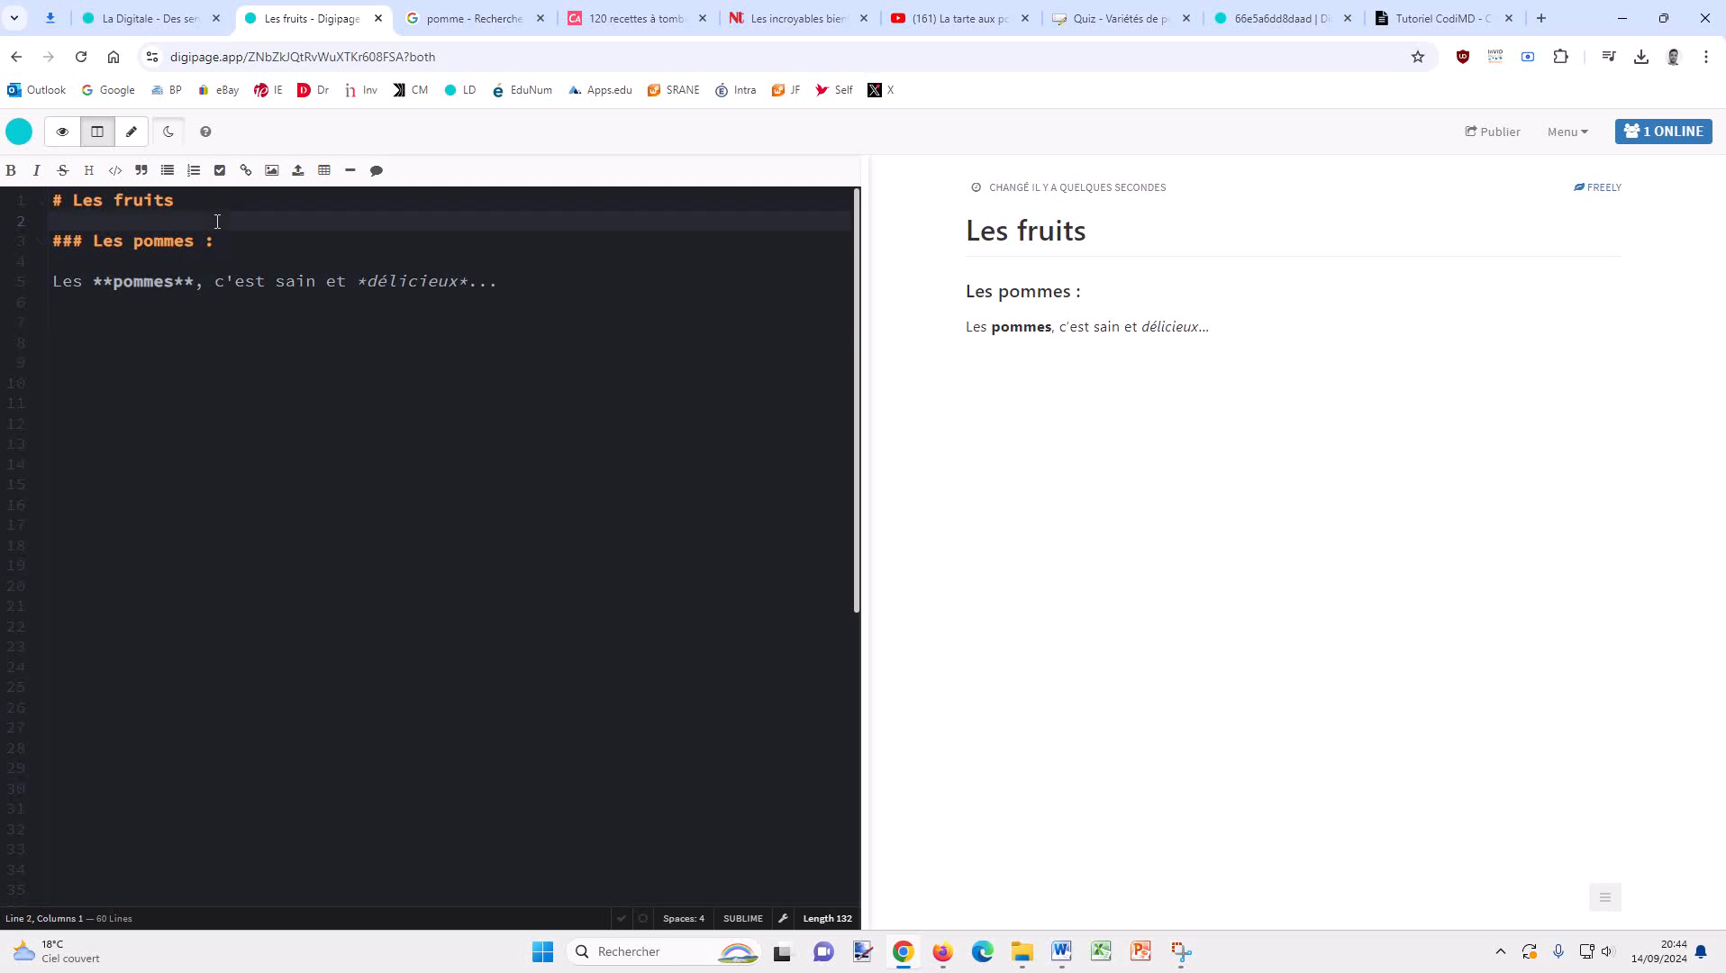
key("Return")
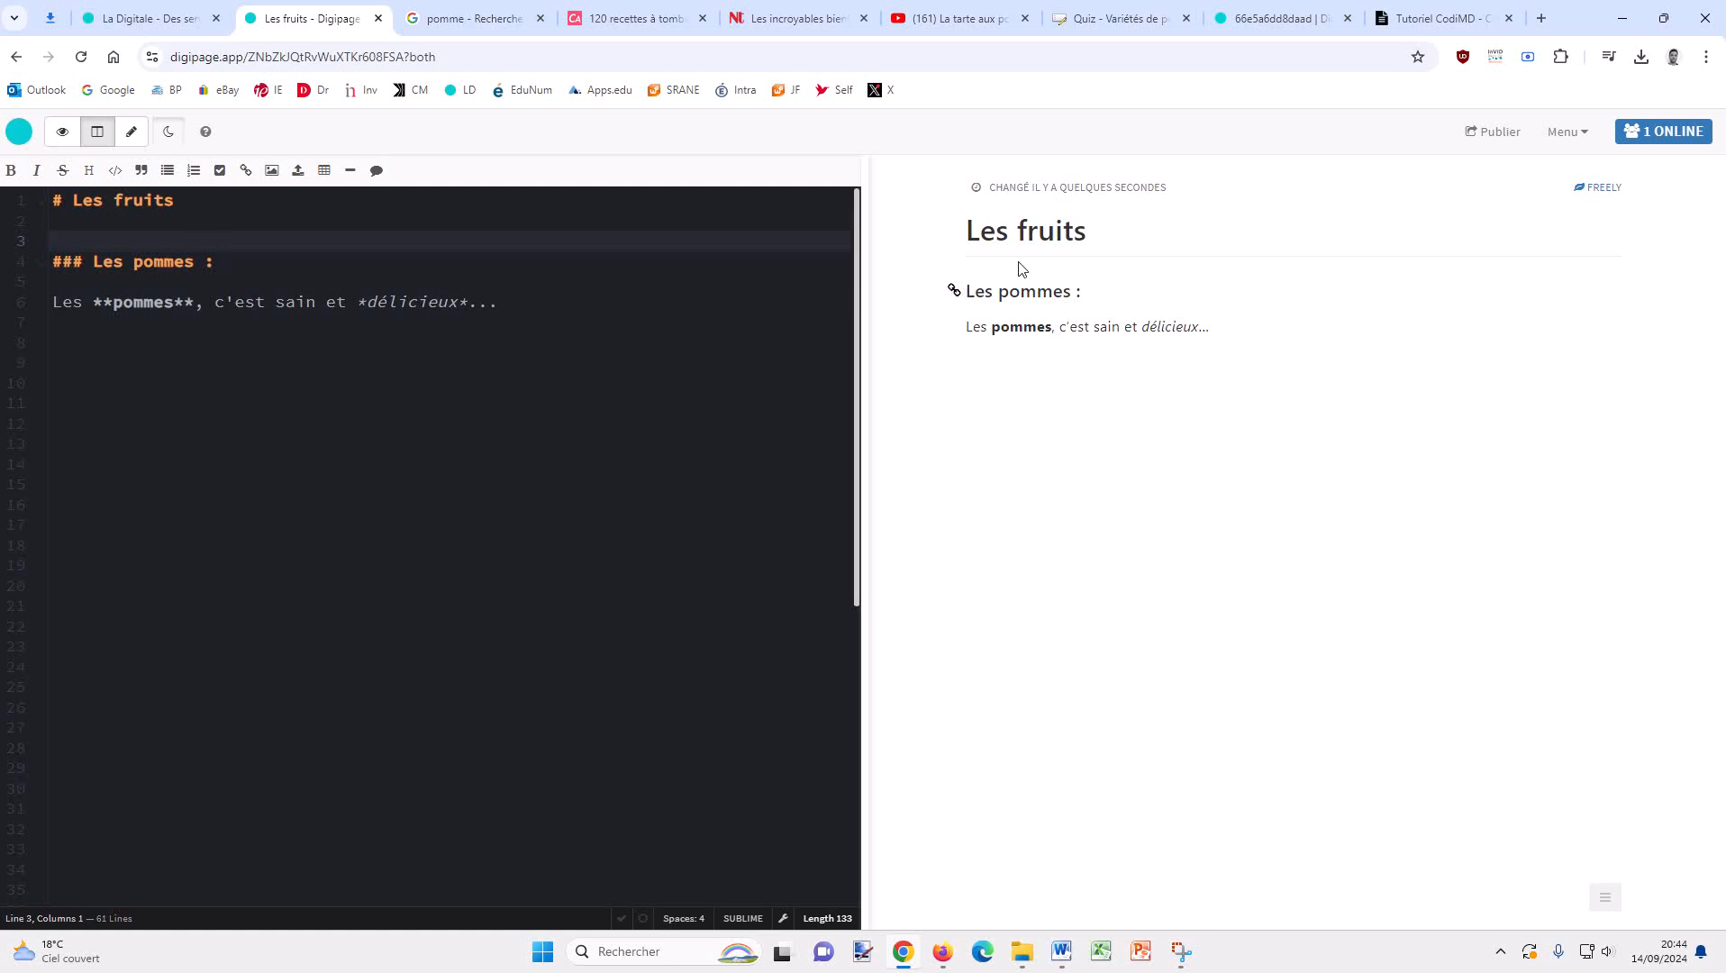
left_click(349, 172)
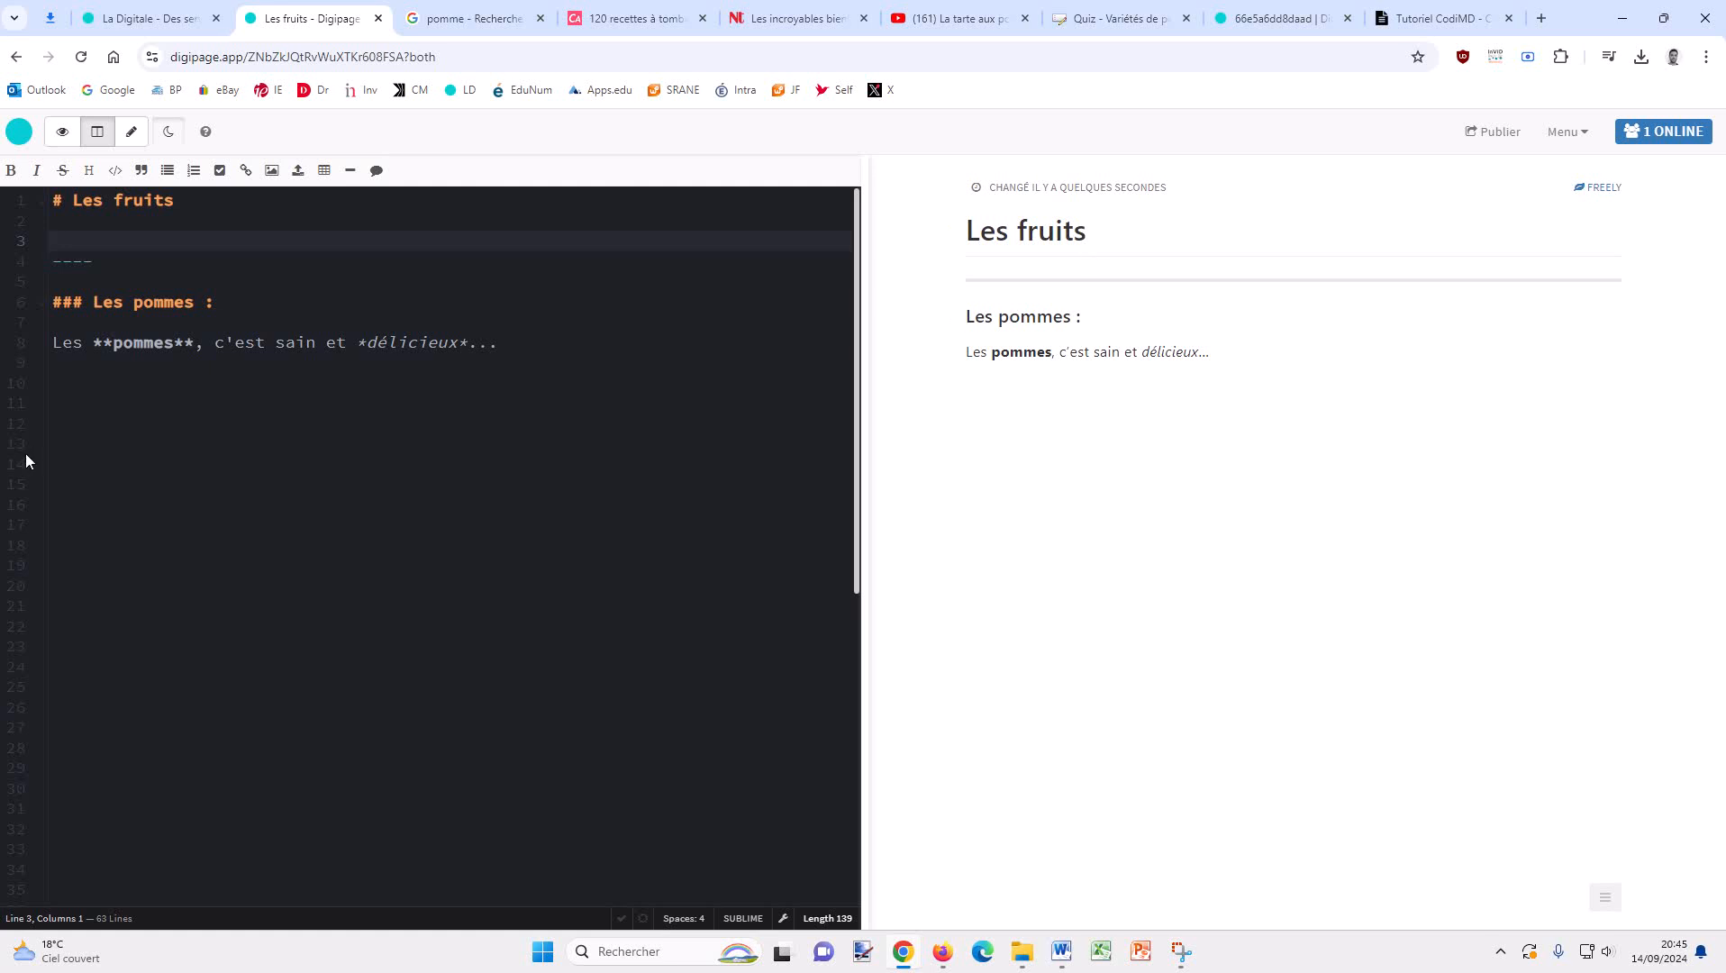
Add the Pomme image from the PAGE Tuto folder on line 10, below the sentence about apples.
left_click(85, 384)
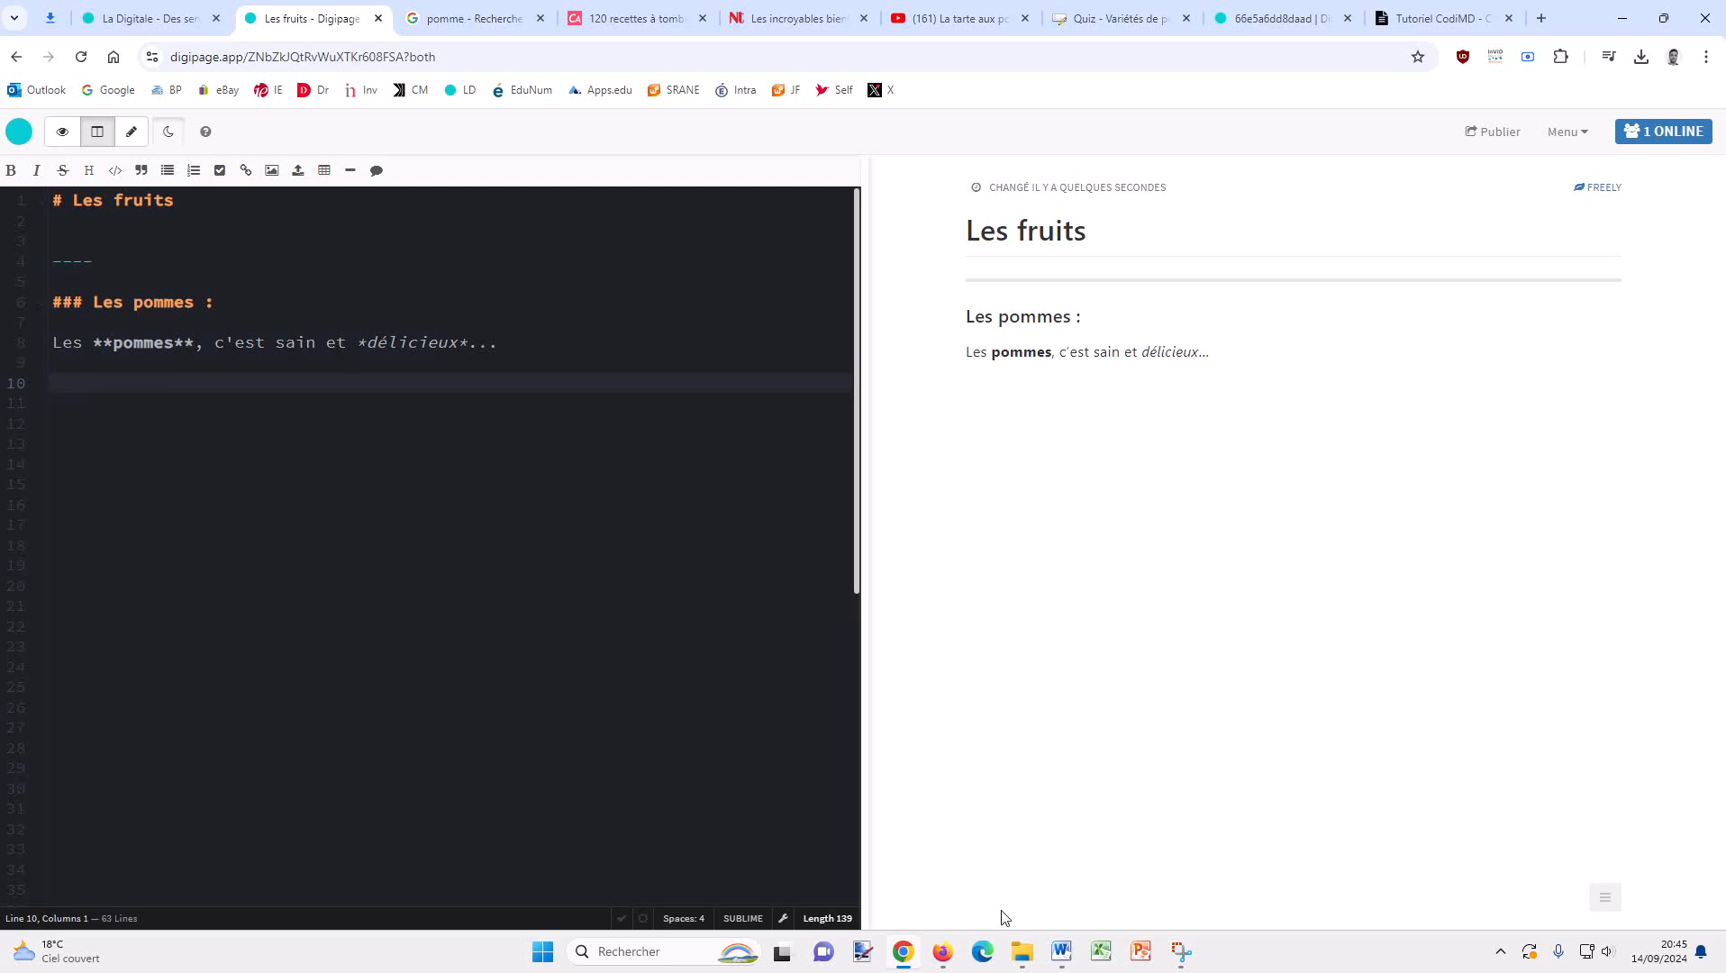
left_click(1022, 951)
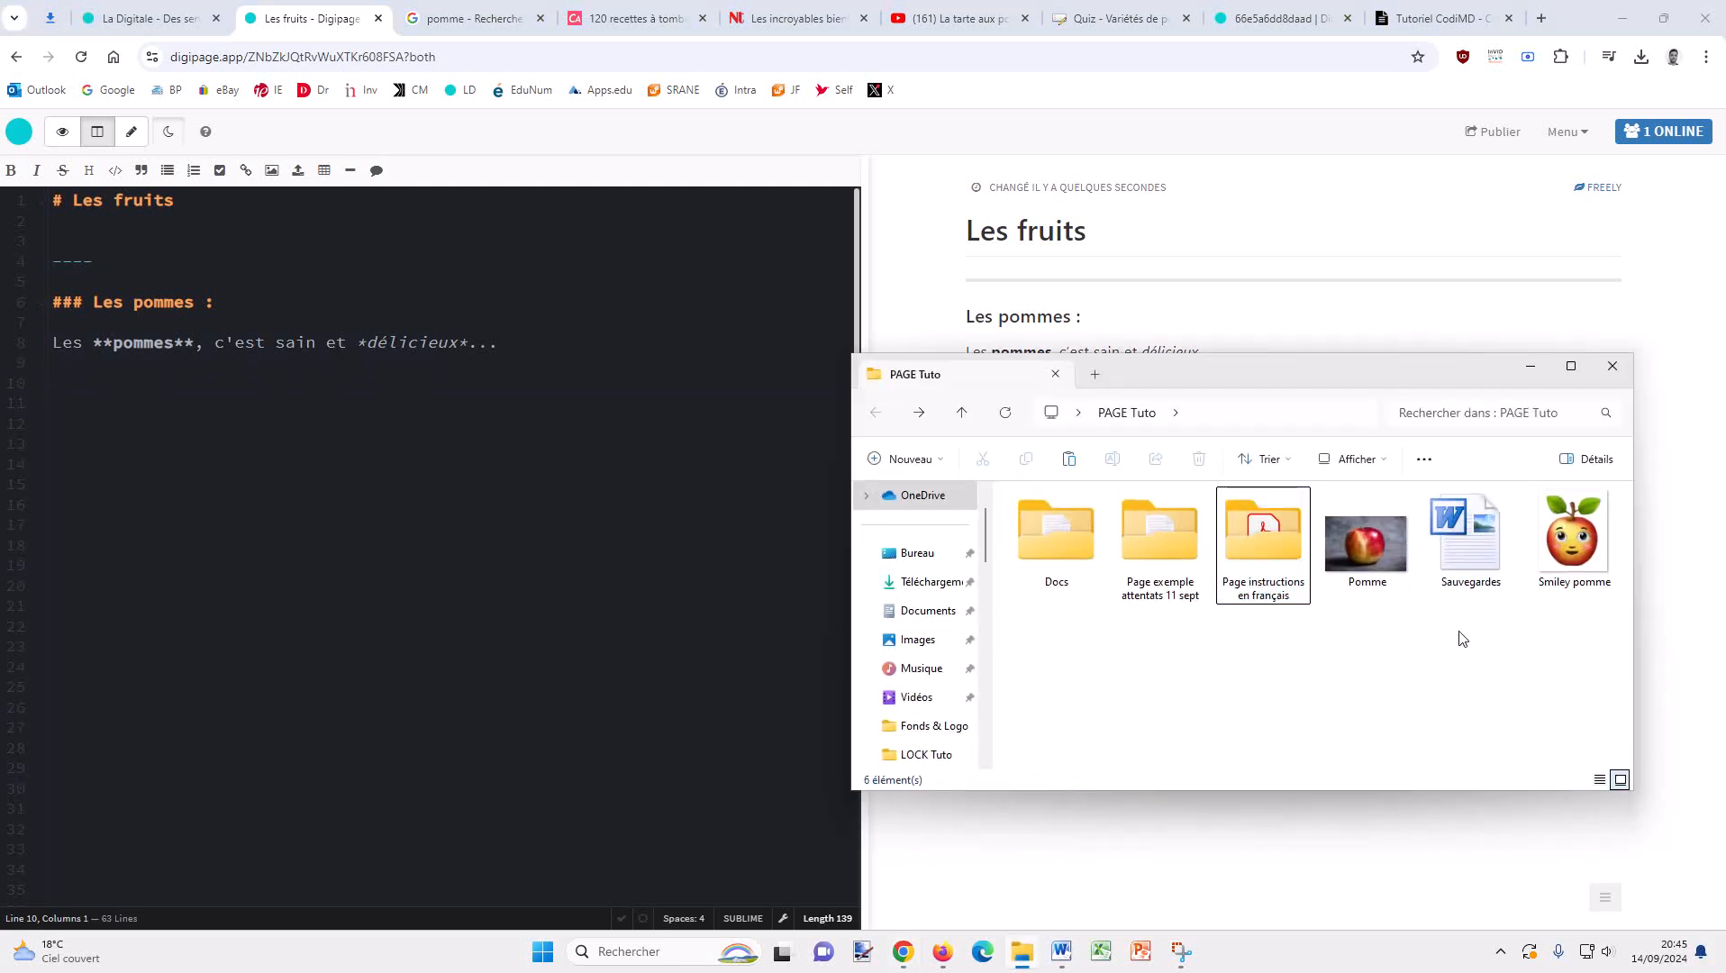
left_click_drag(1384, 540, 89, 383)
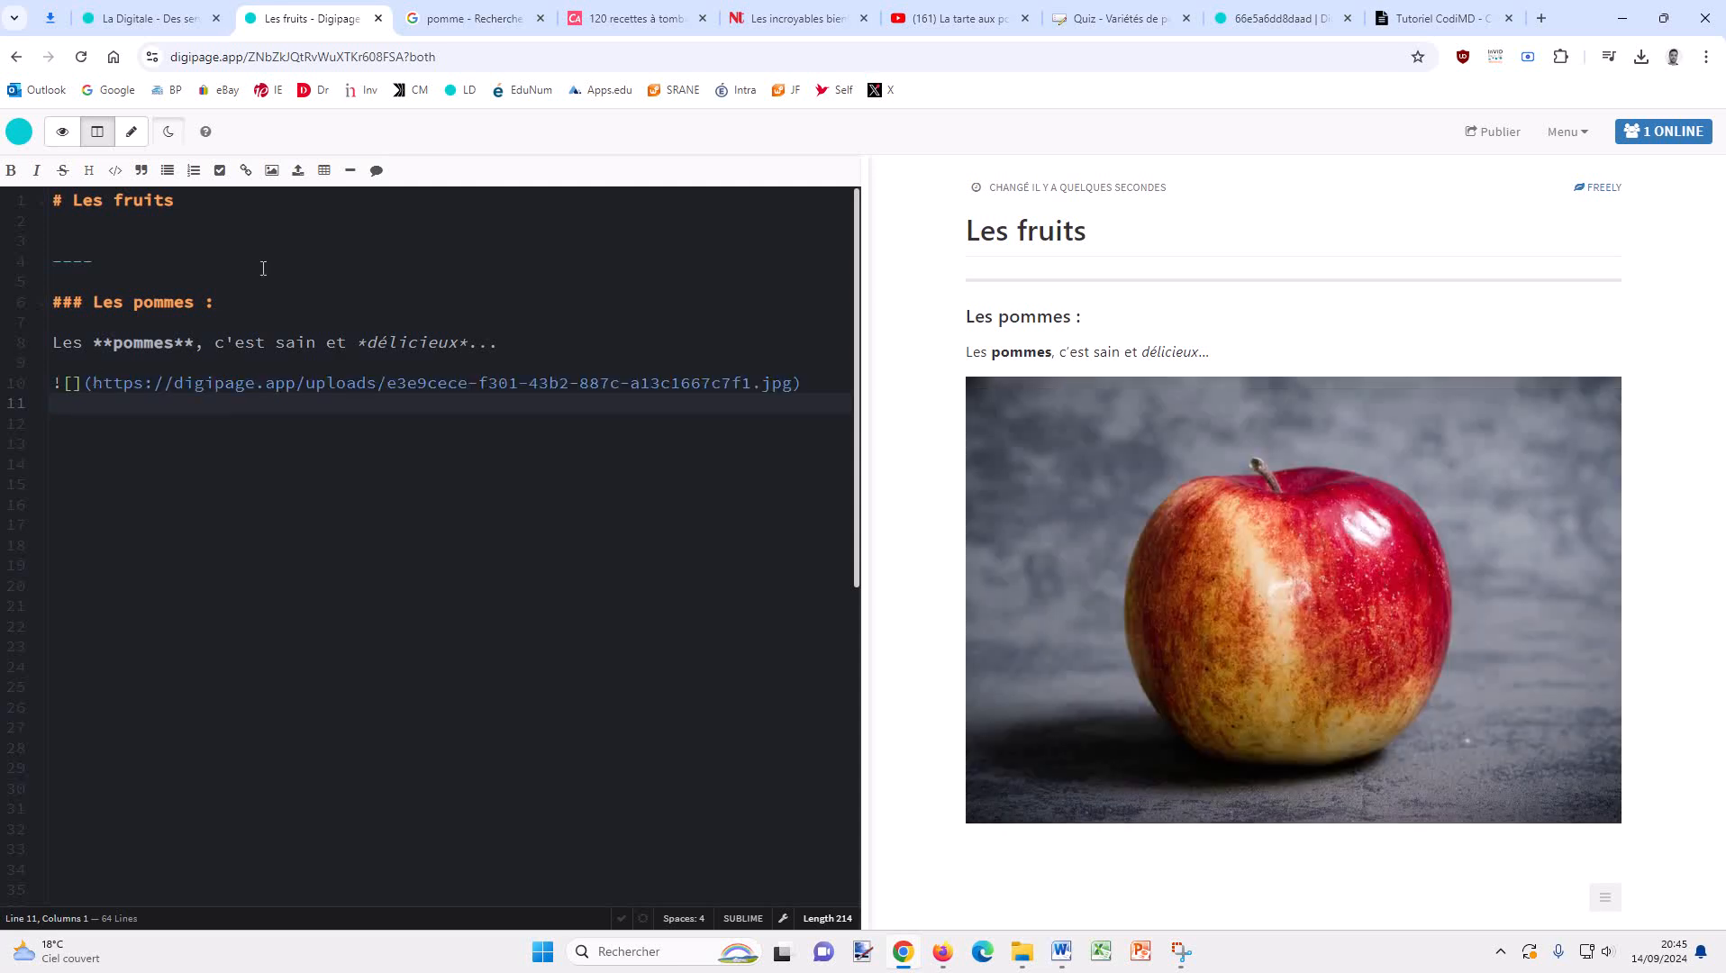
Upload the Smiley pomme image file on the line below the apple photo.
left_click(297, 173)
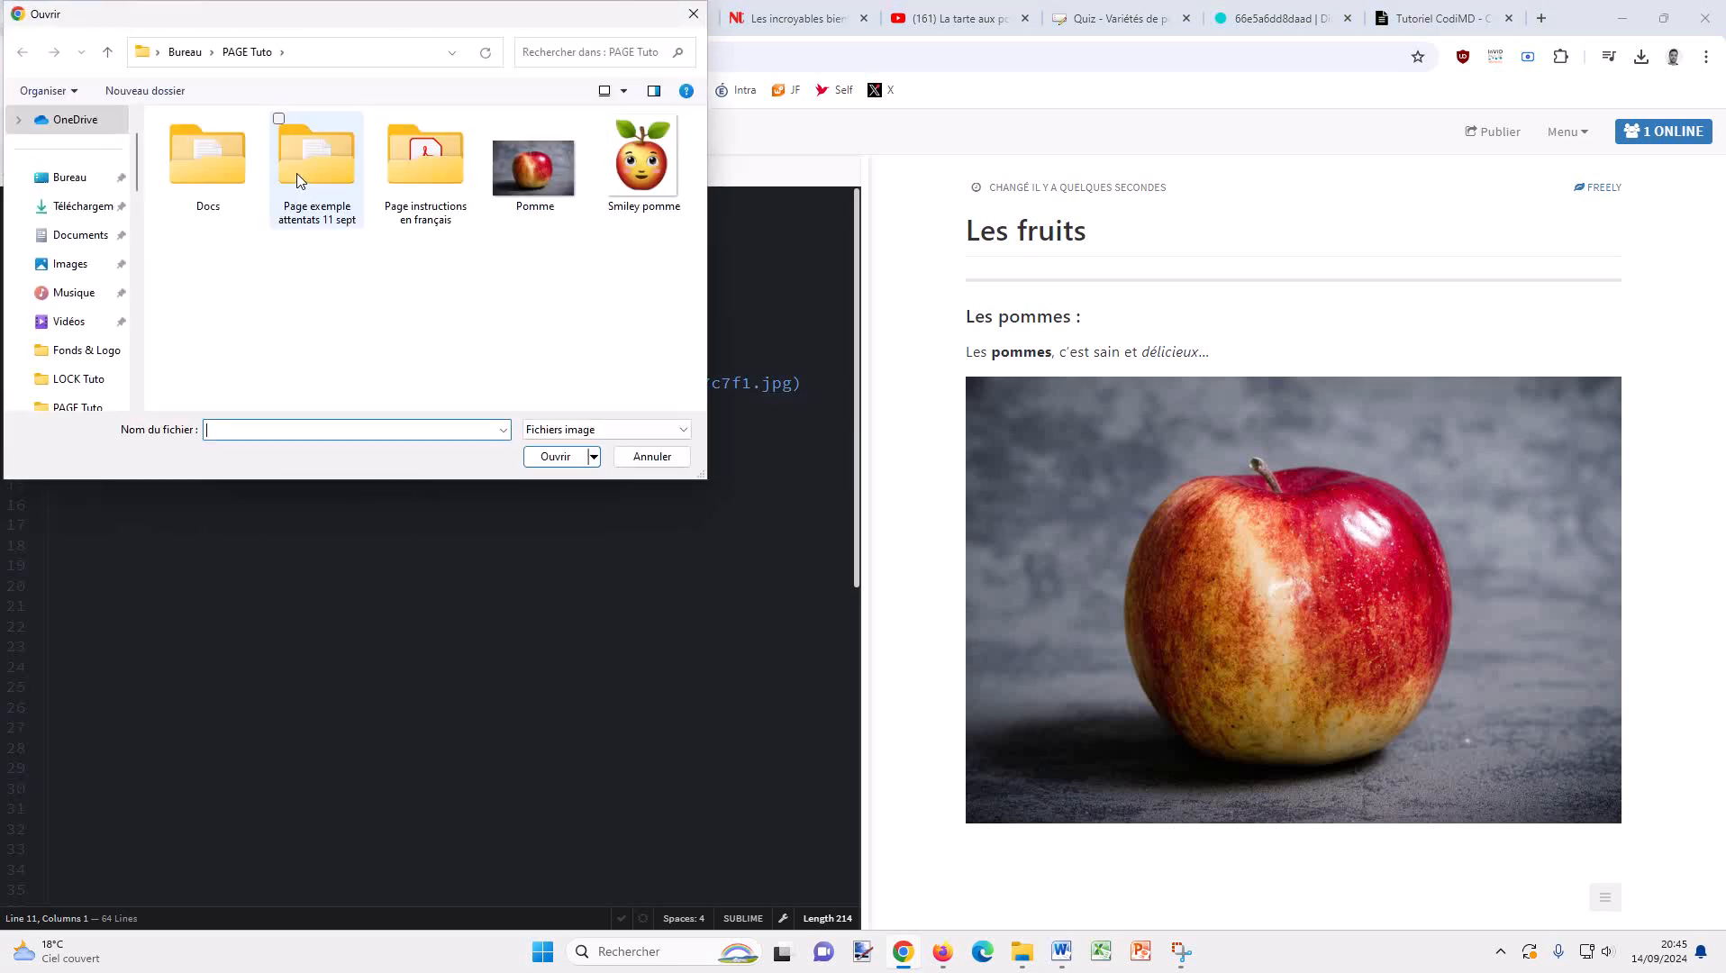
left_click(628, 155)
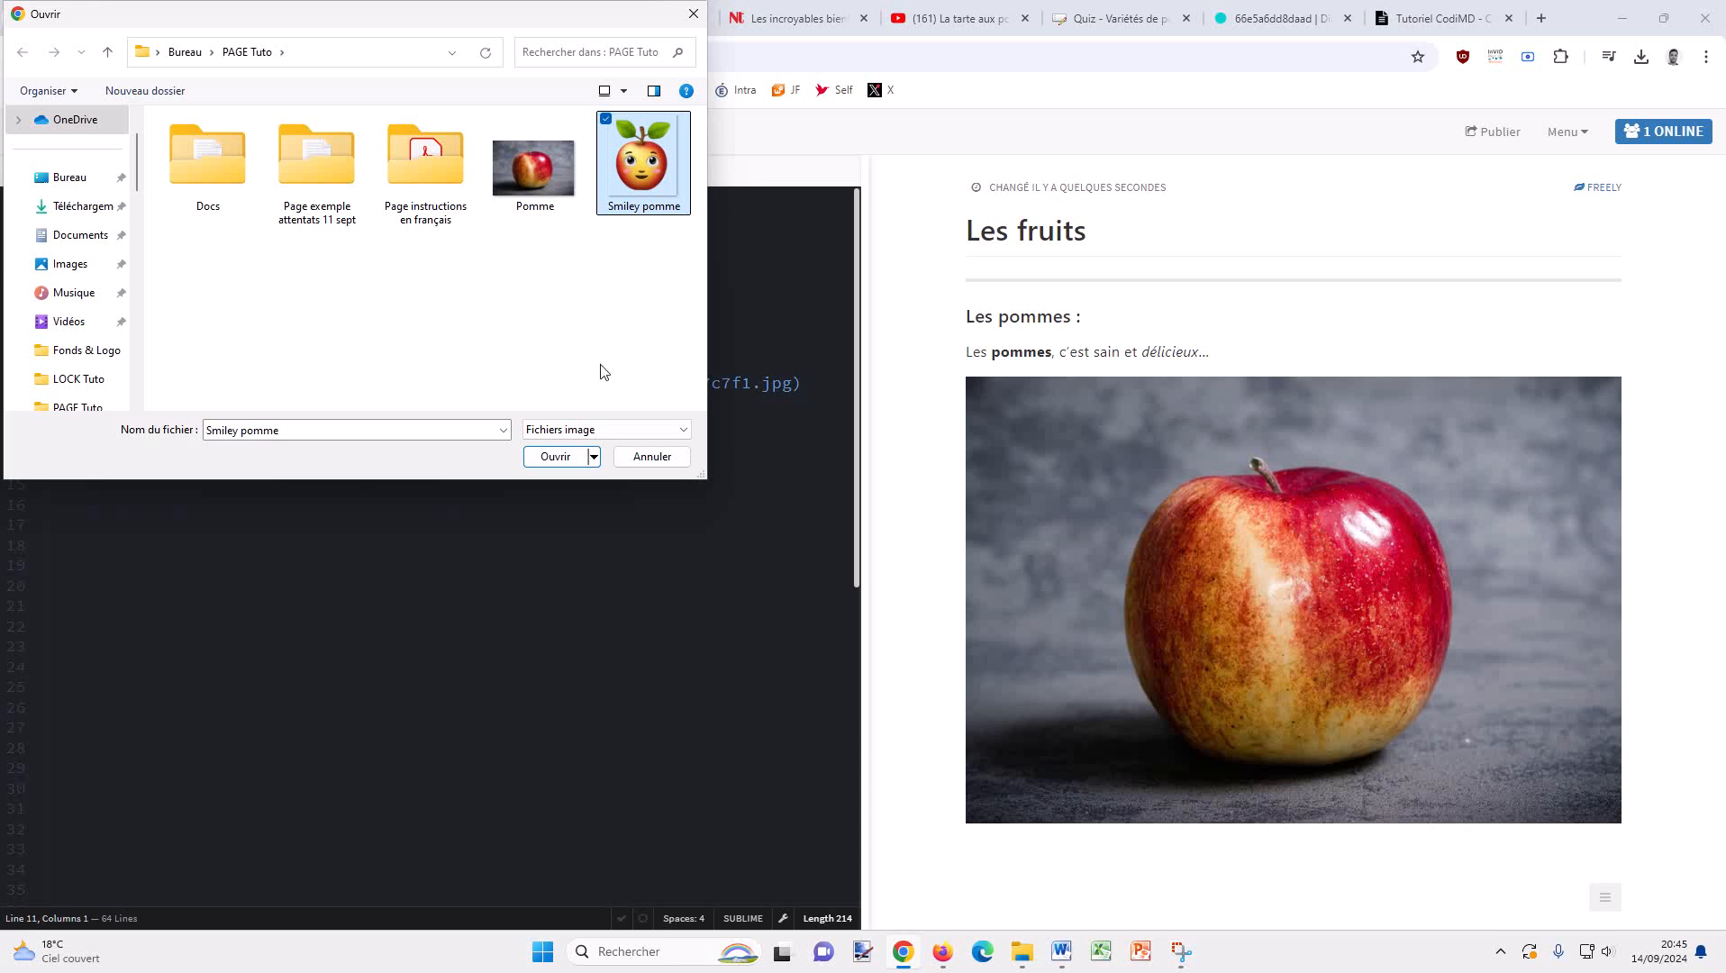
left_click(553, 457)
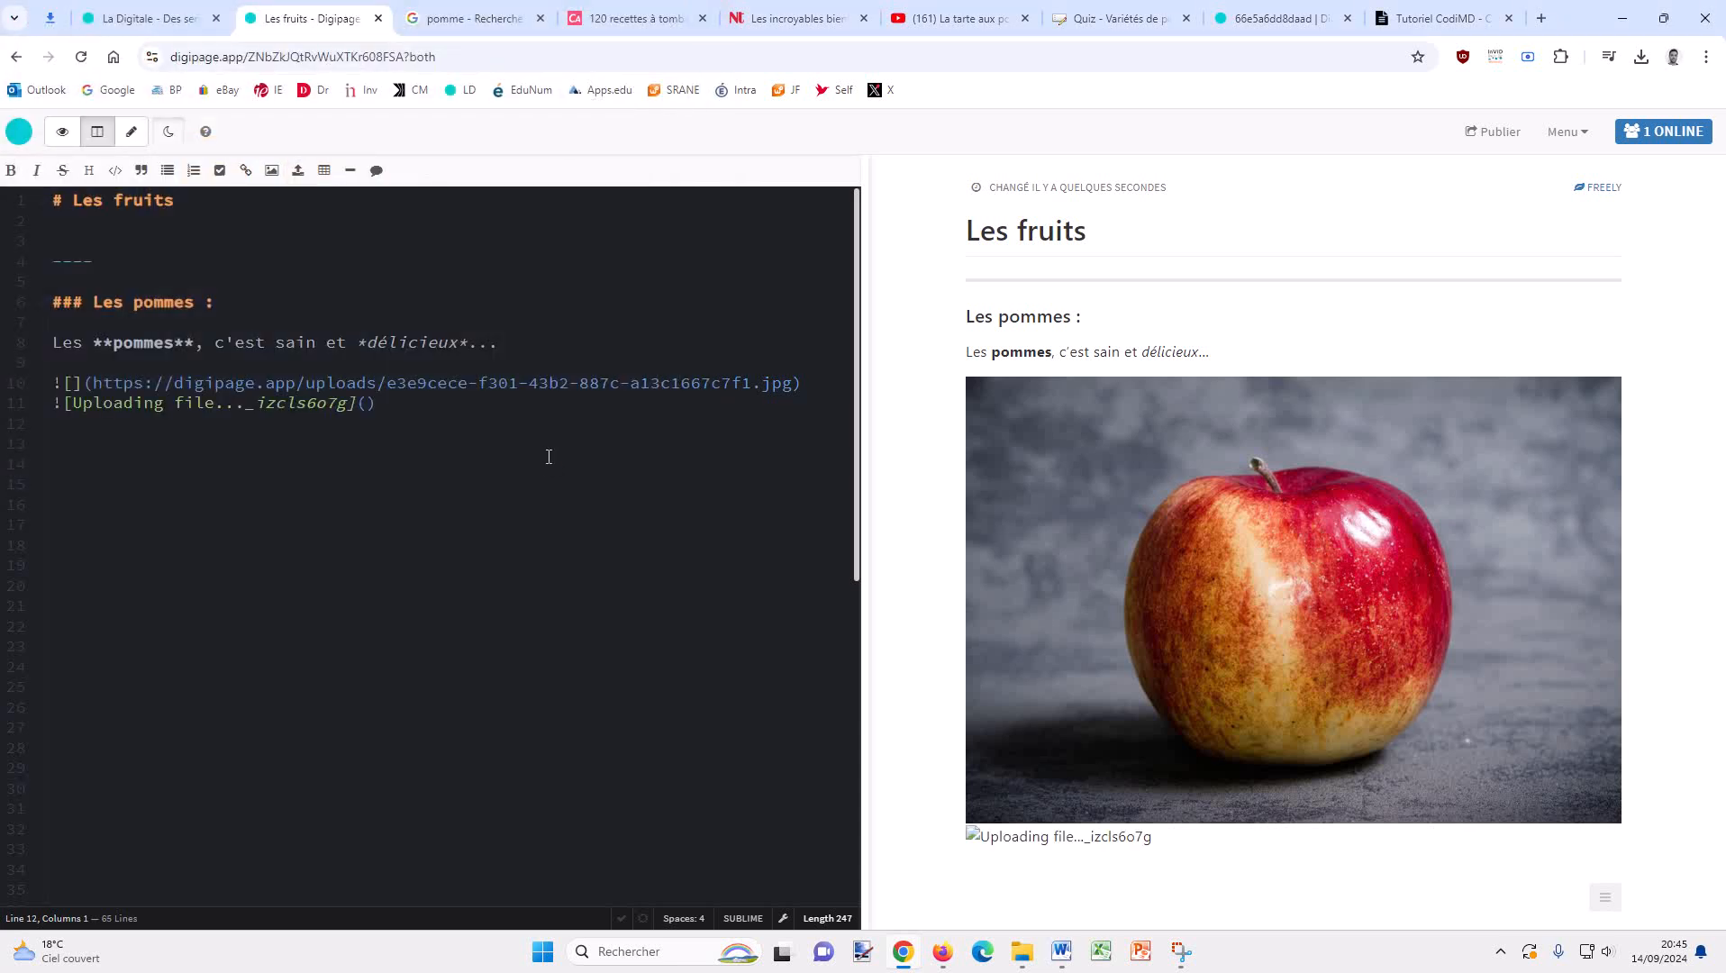
left_click(85, 57)
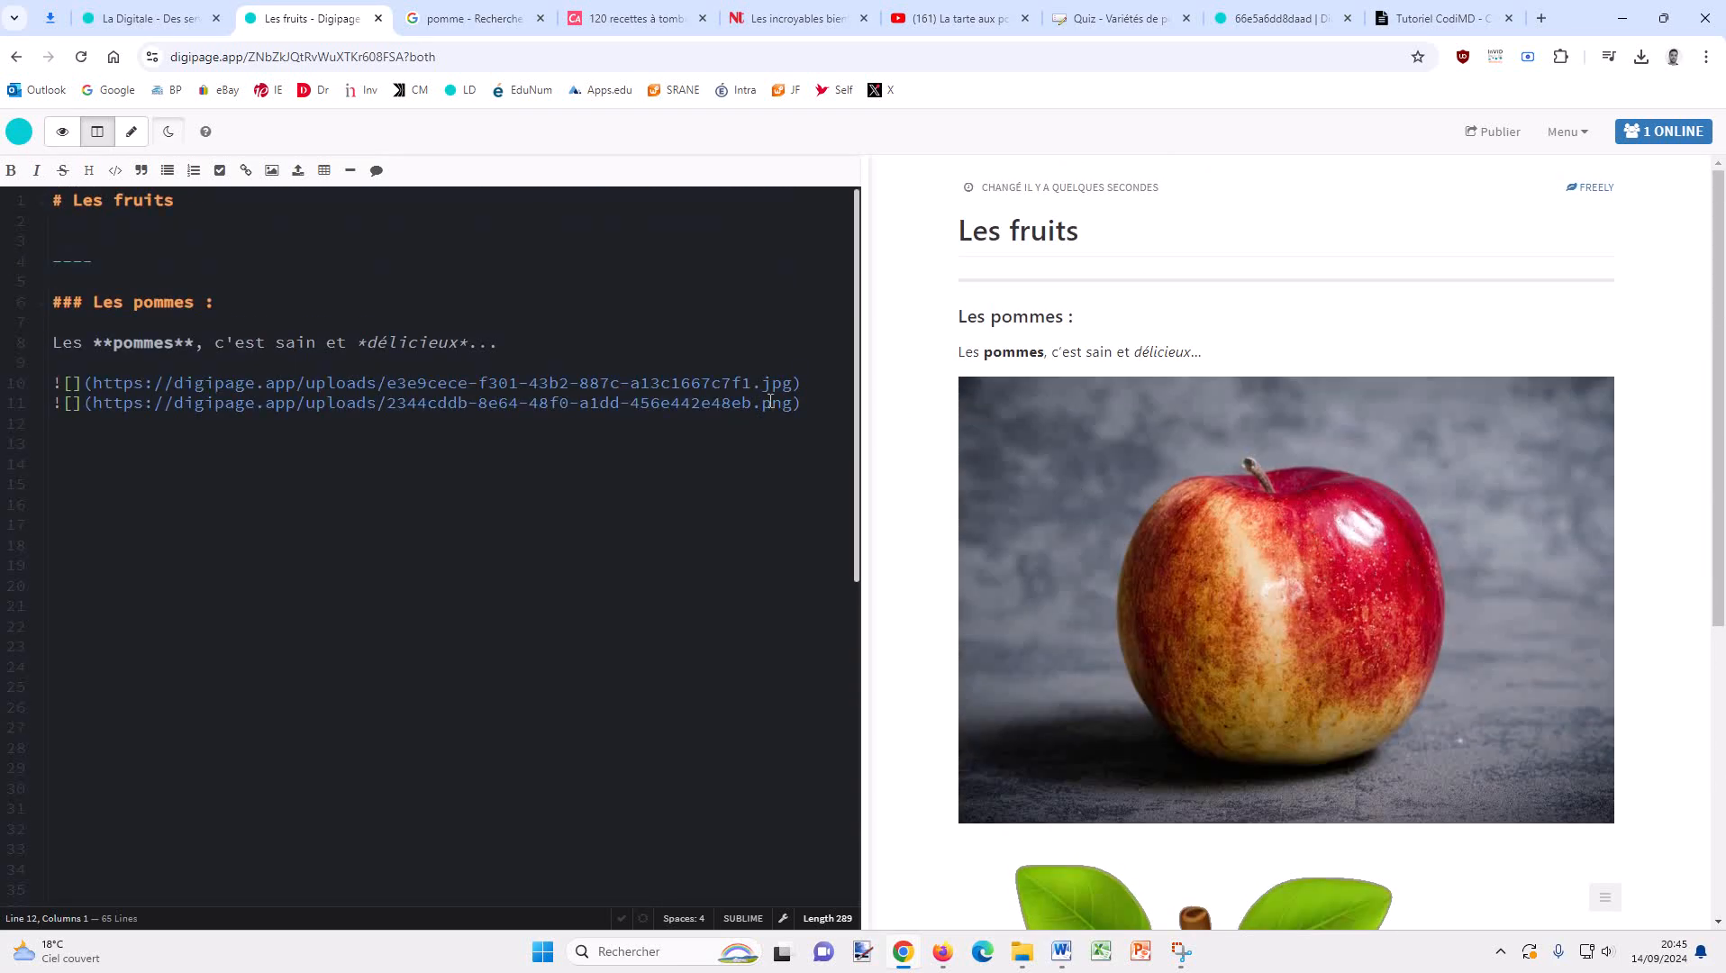
Set the apple photo's width to 450 by adding =450x after its .jpg address.
left_click(793, 387)
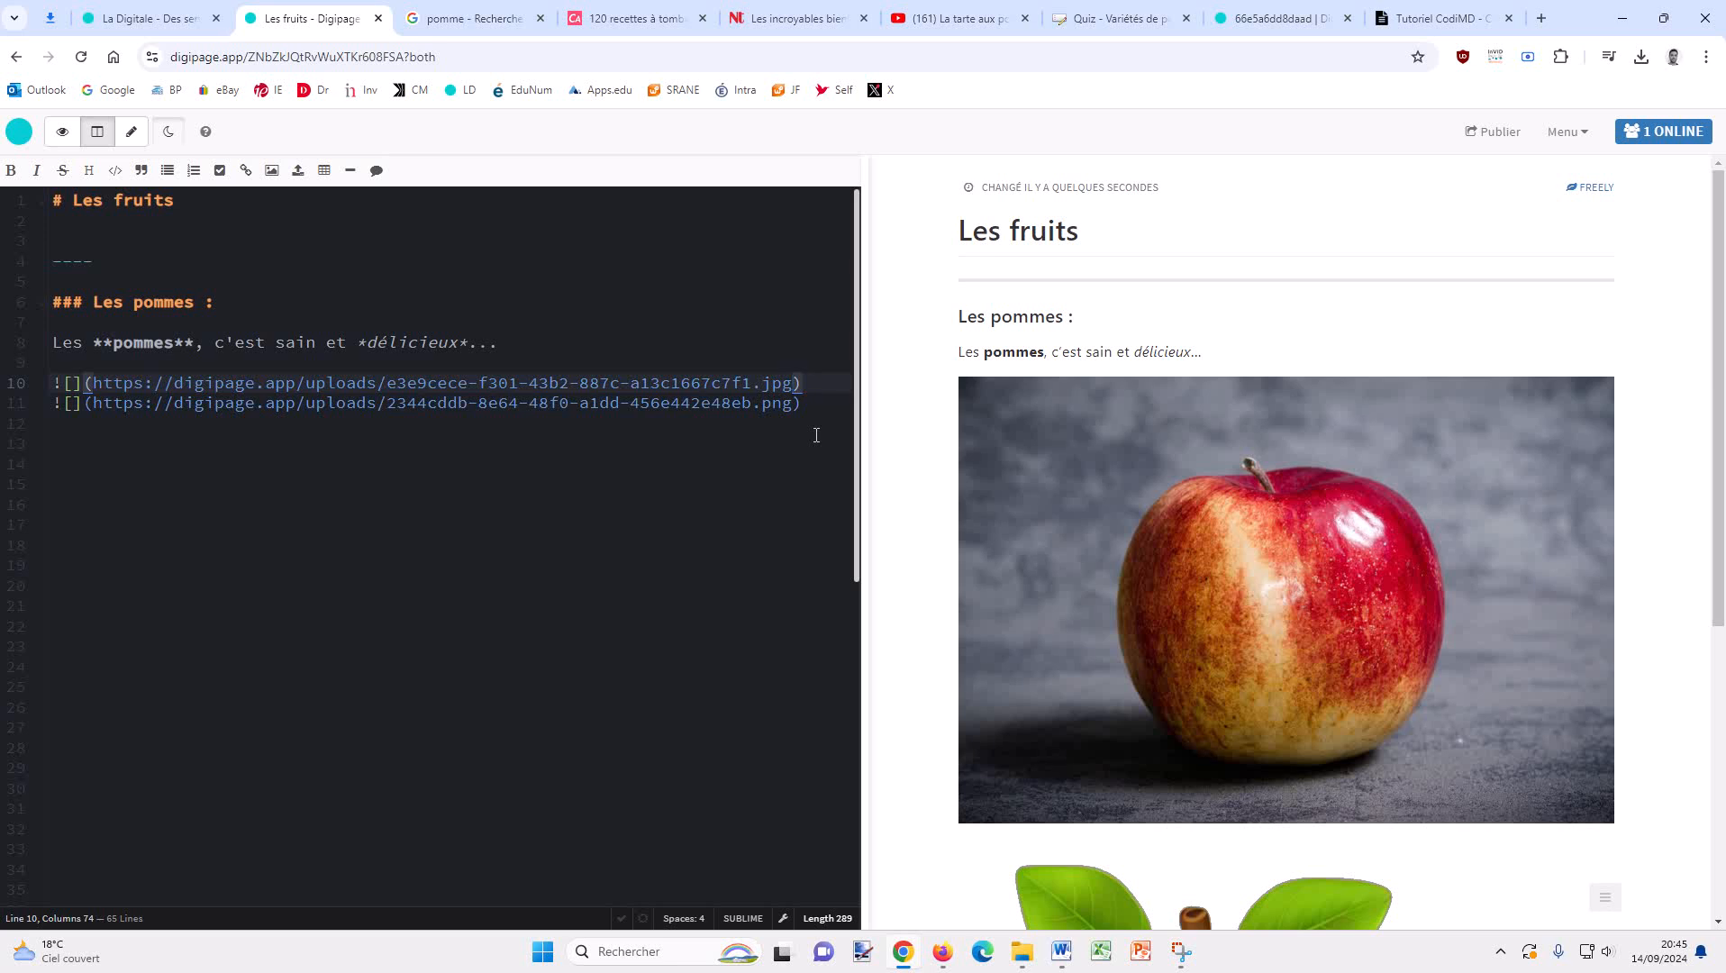
type("=")
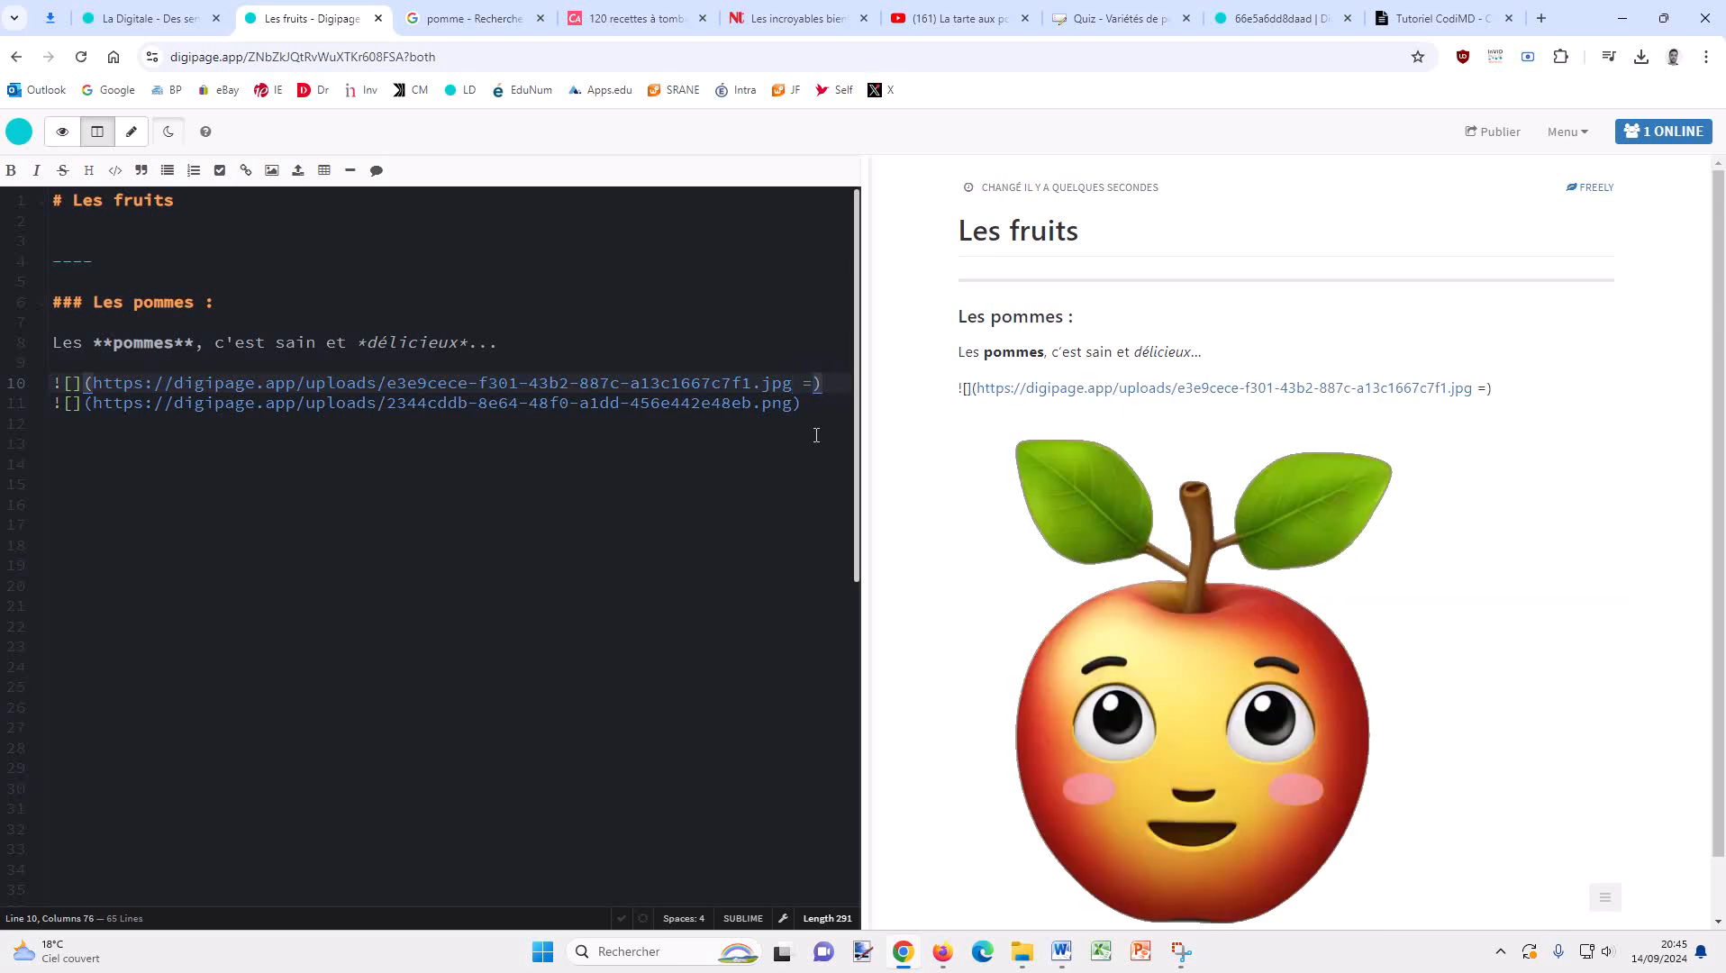
type("450")
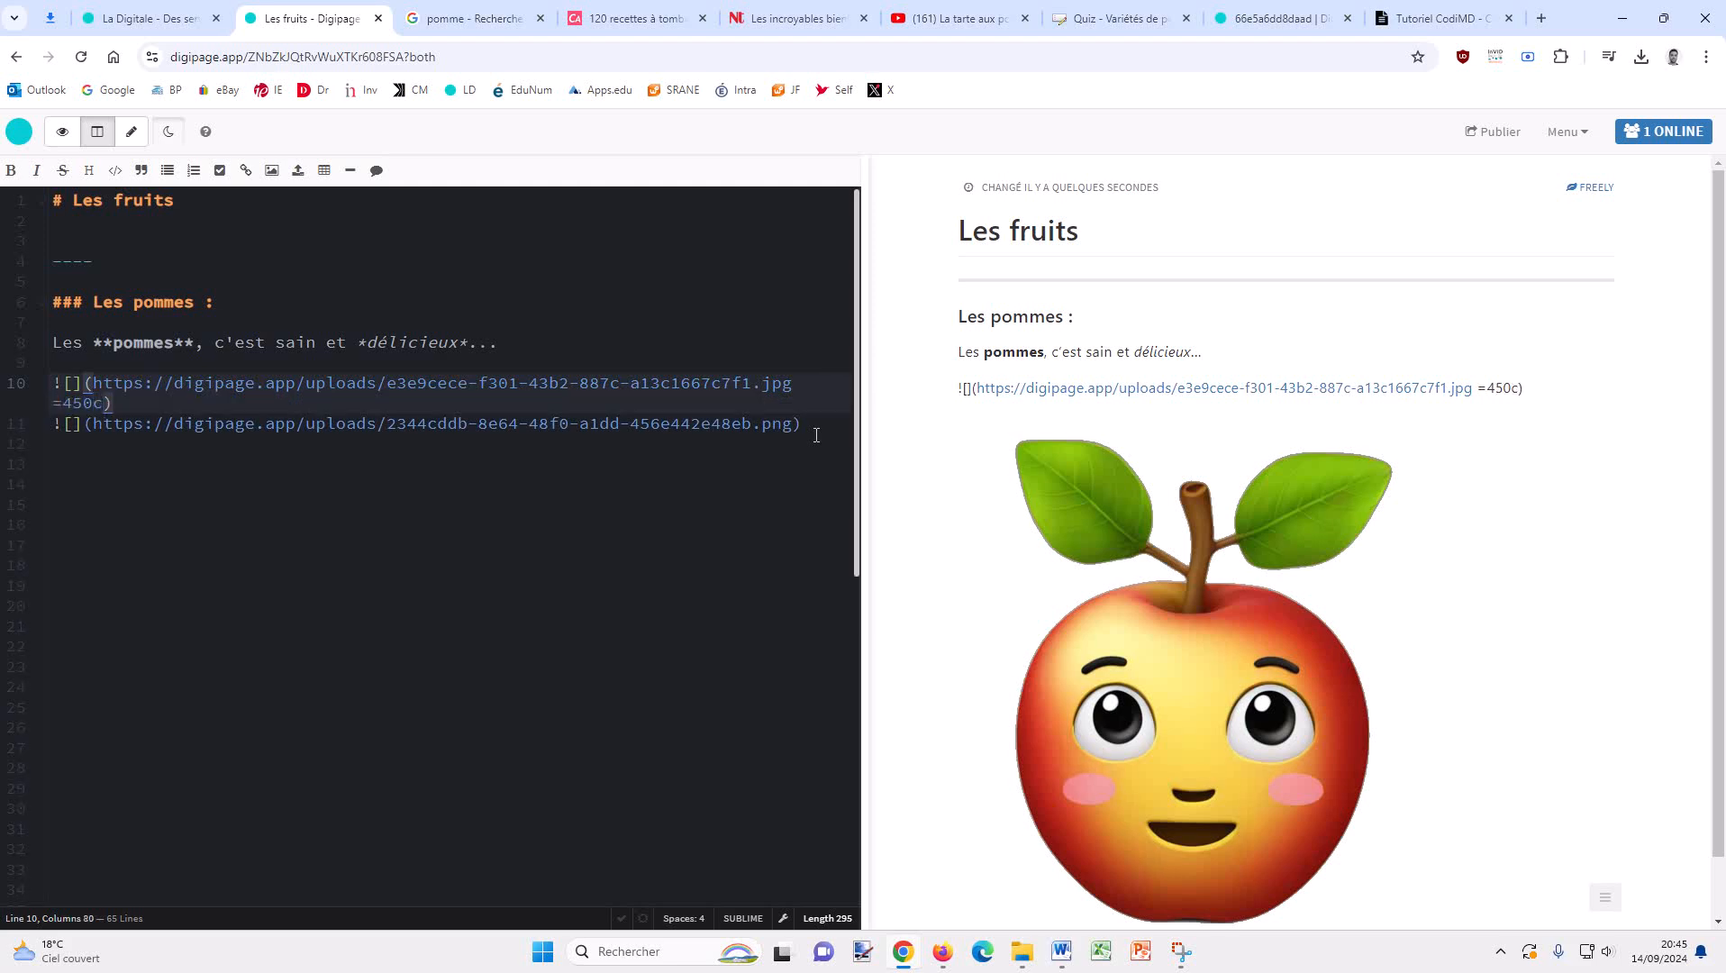
type("x")
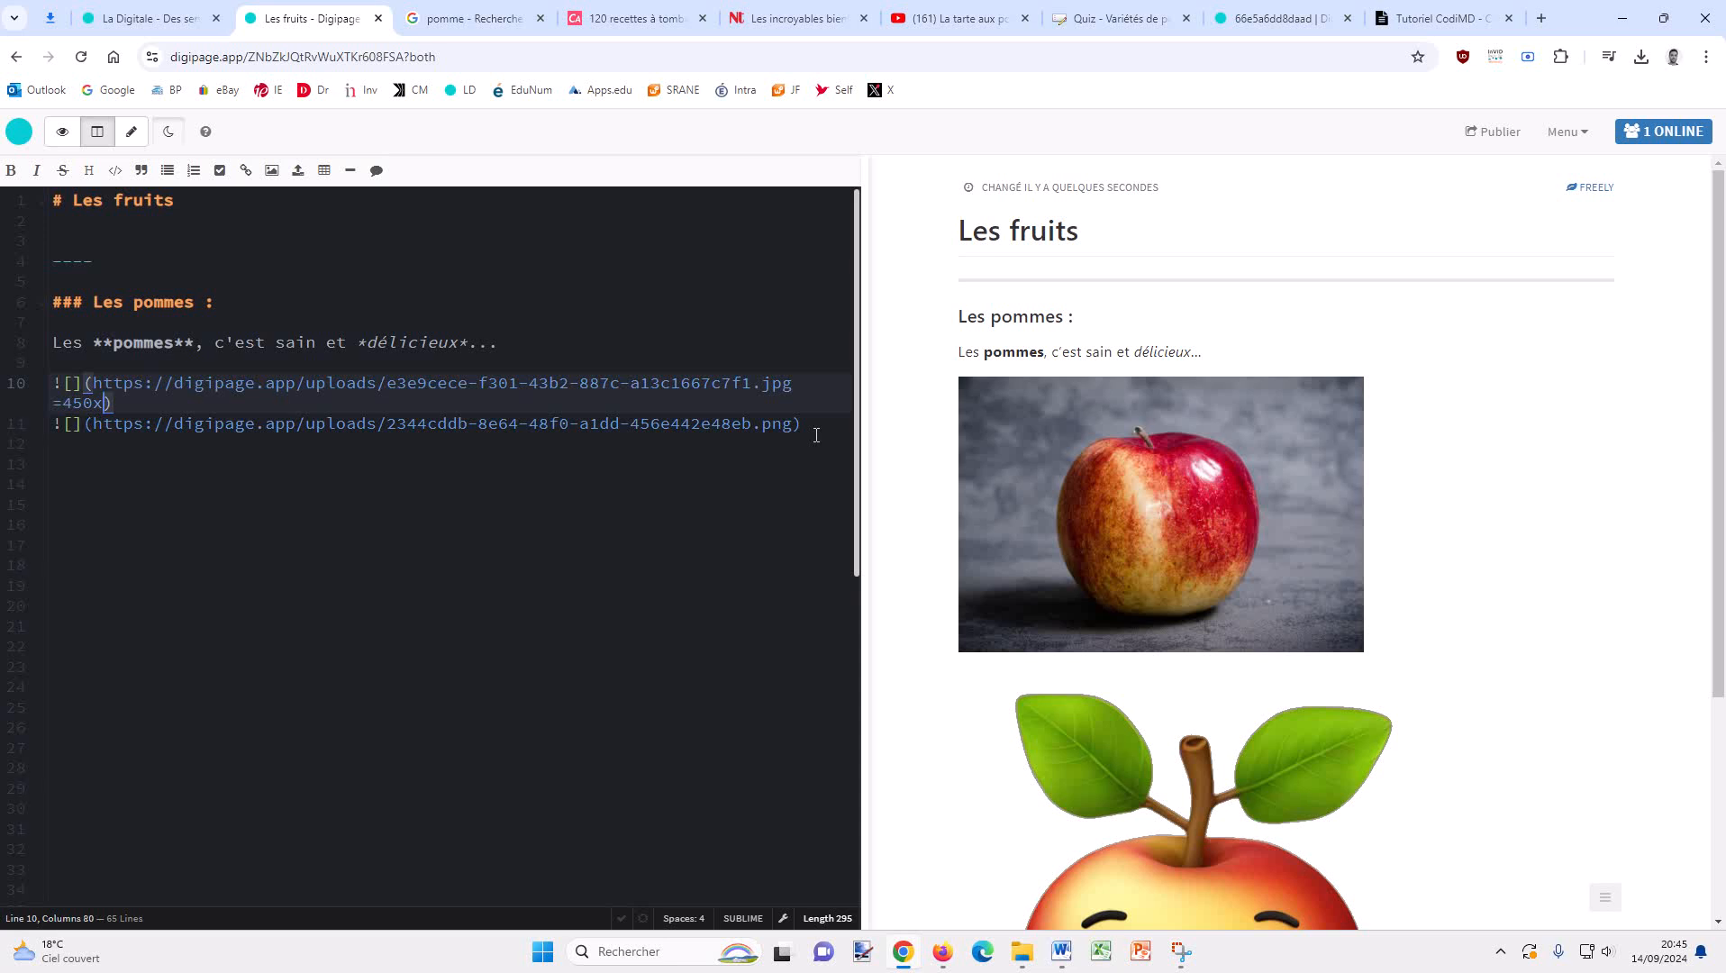
Set the smiley apple image's width to 150 by adding =150x after its .png address.
left_click(792, 423)
type("=")
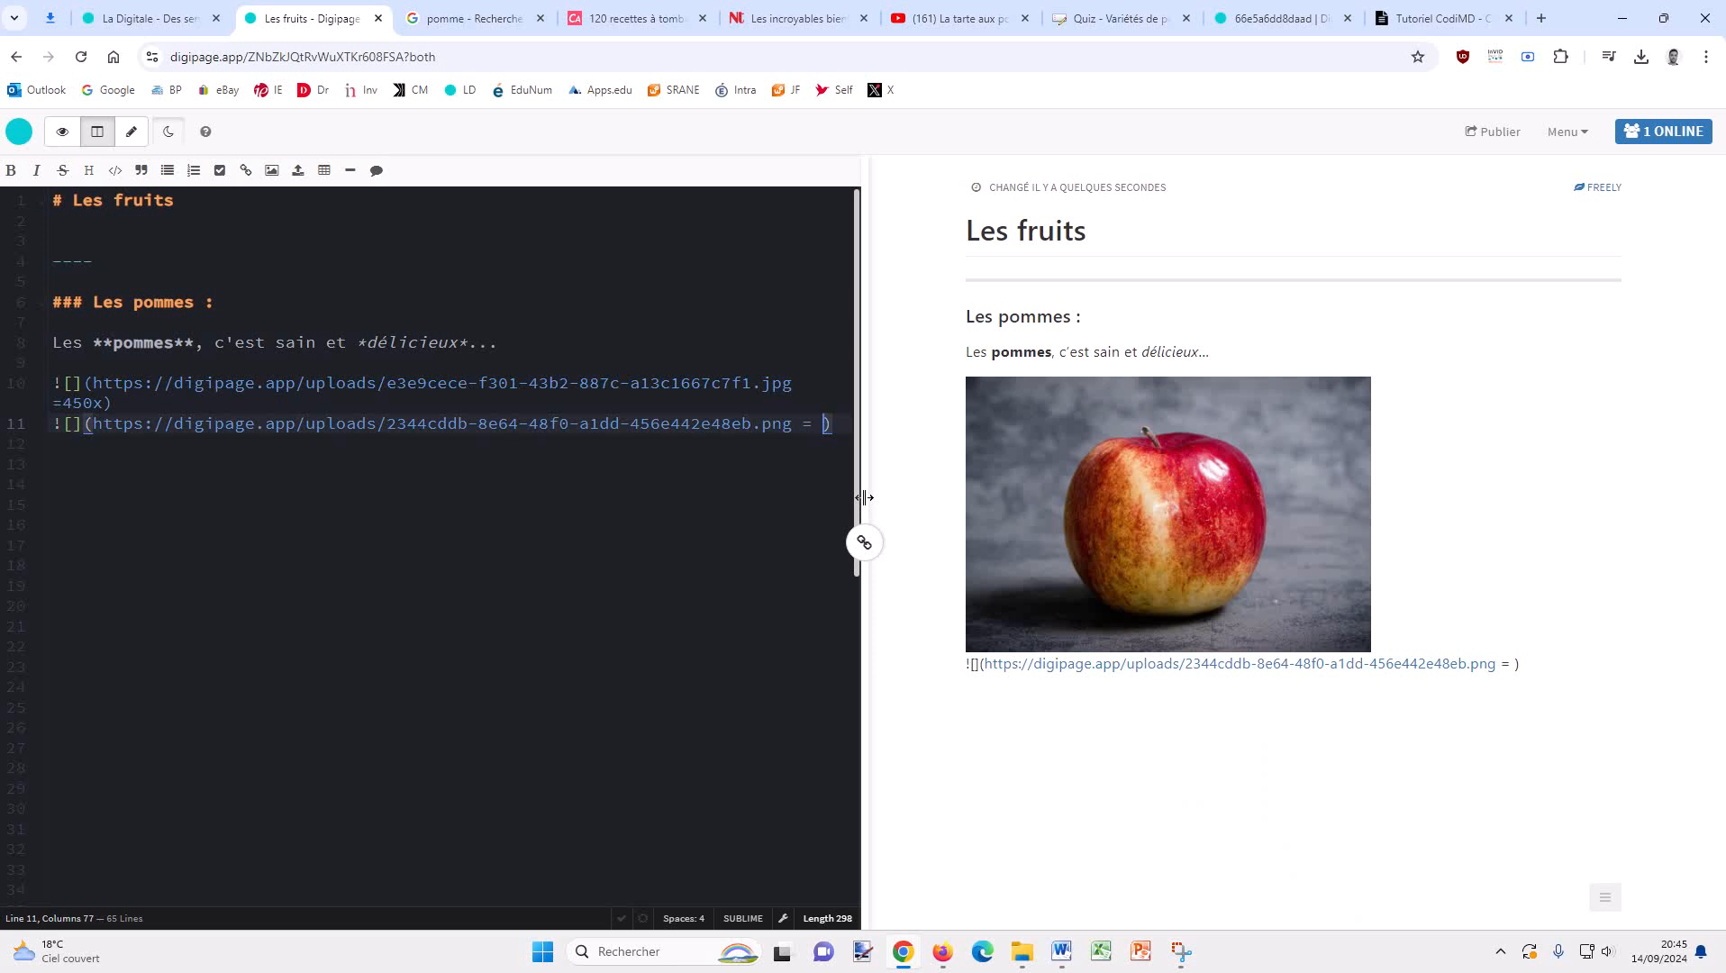
key("BackSpace")
type("150")
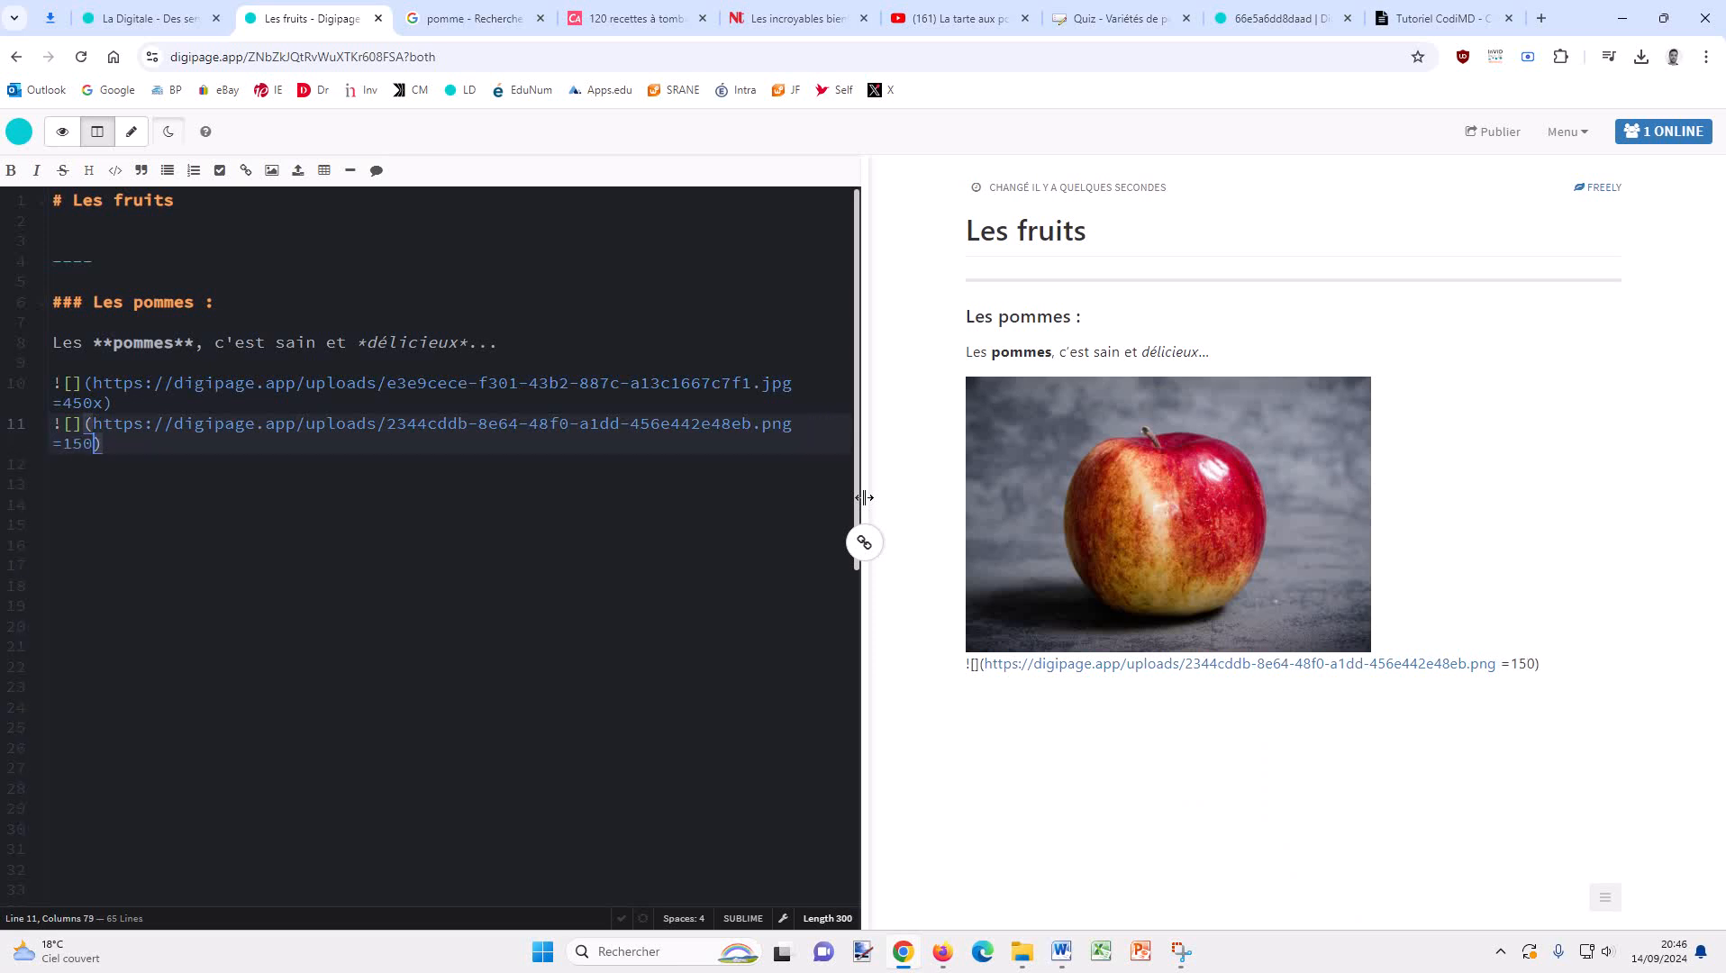
type("x")
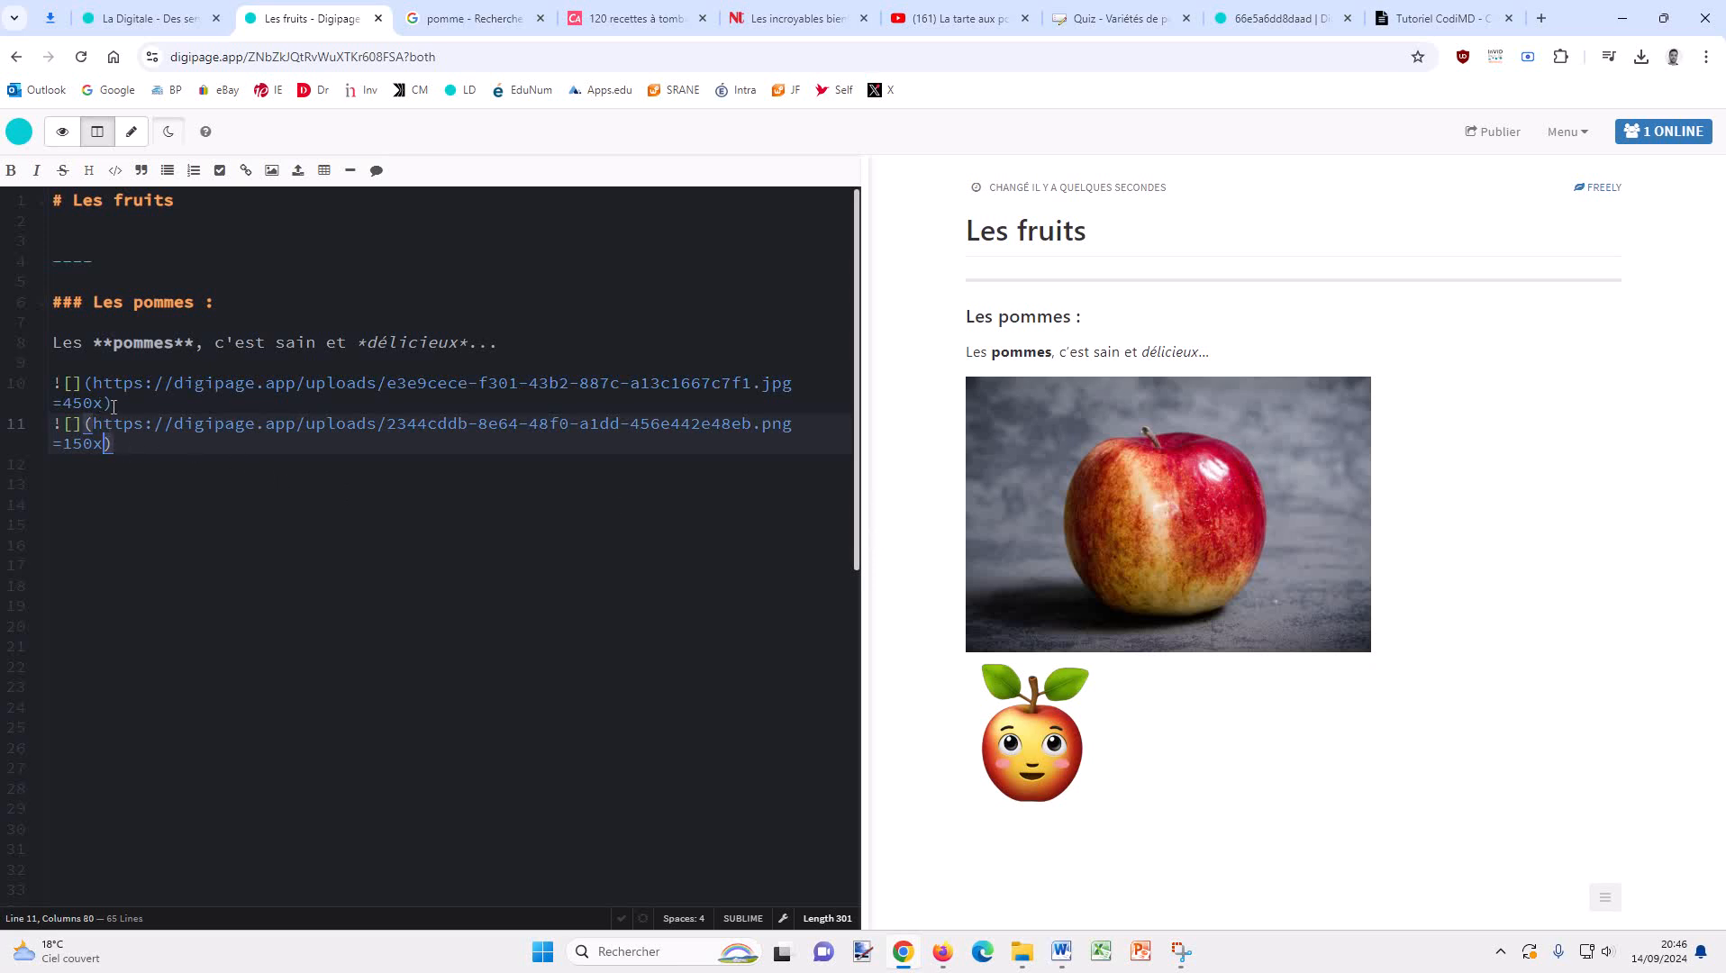
Remove the line break between the two images so they sit side by side, and place the cursor on line 12.
key("Home")
key("BackSpace")
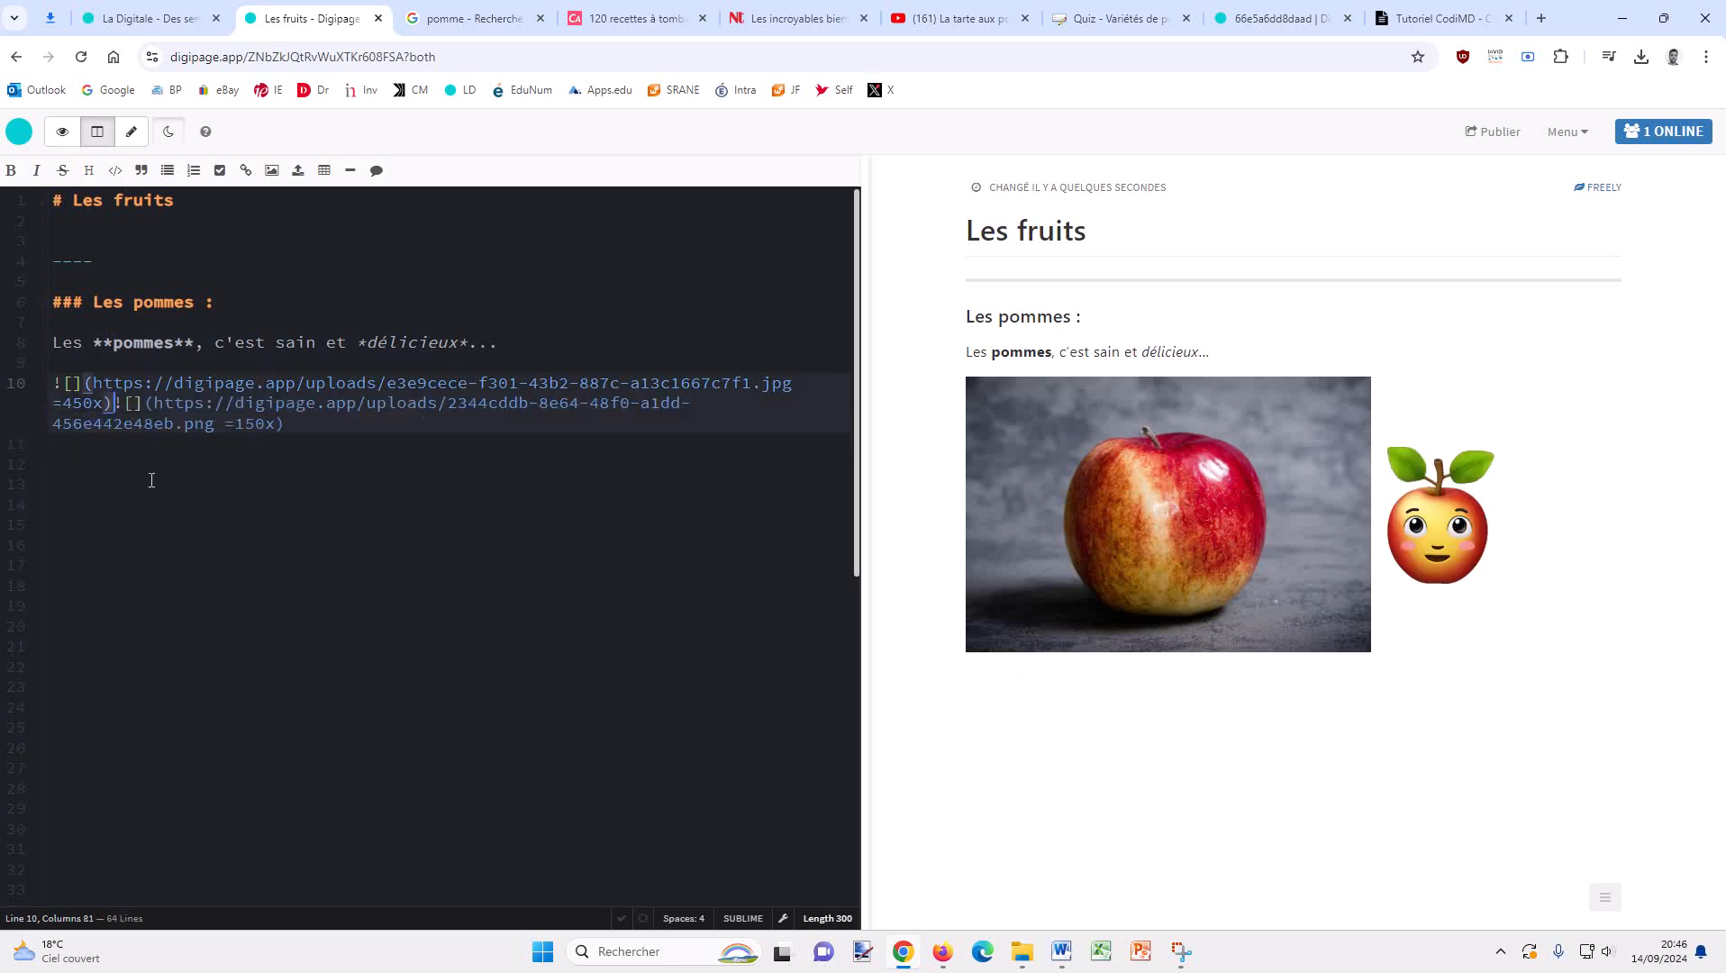
left_click(239, 469)
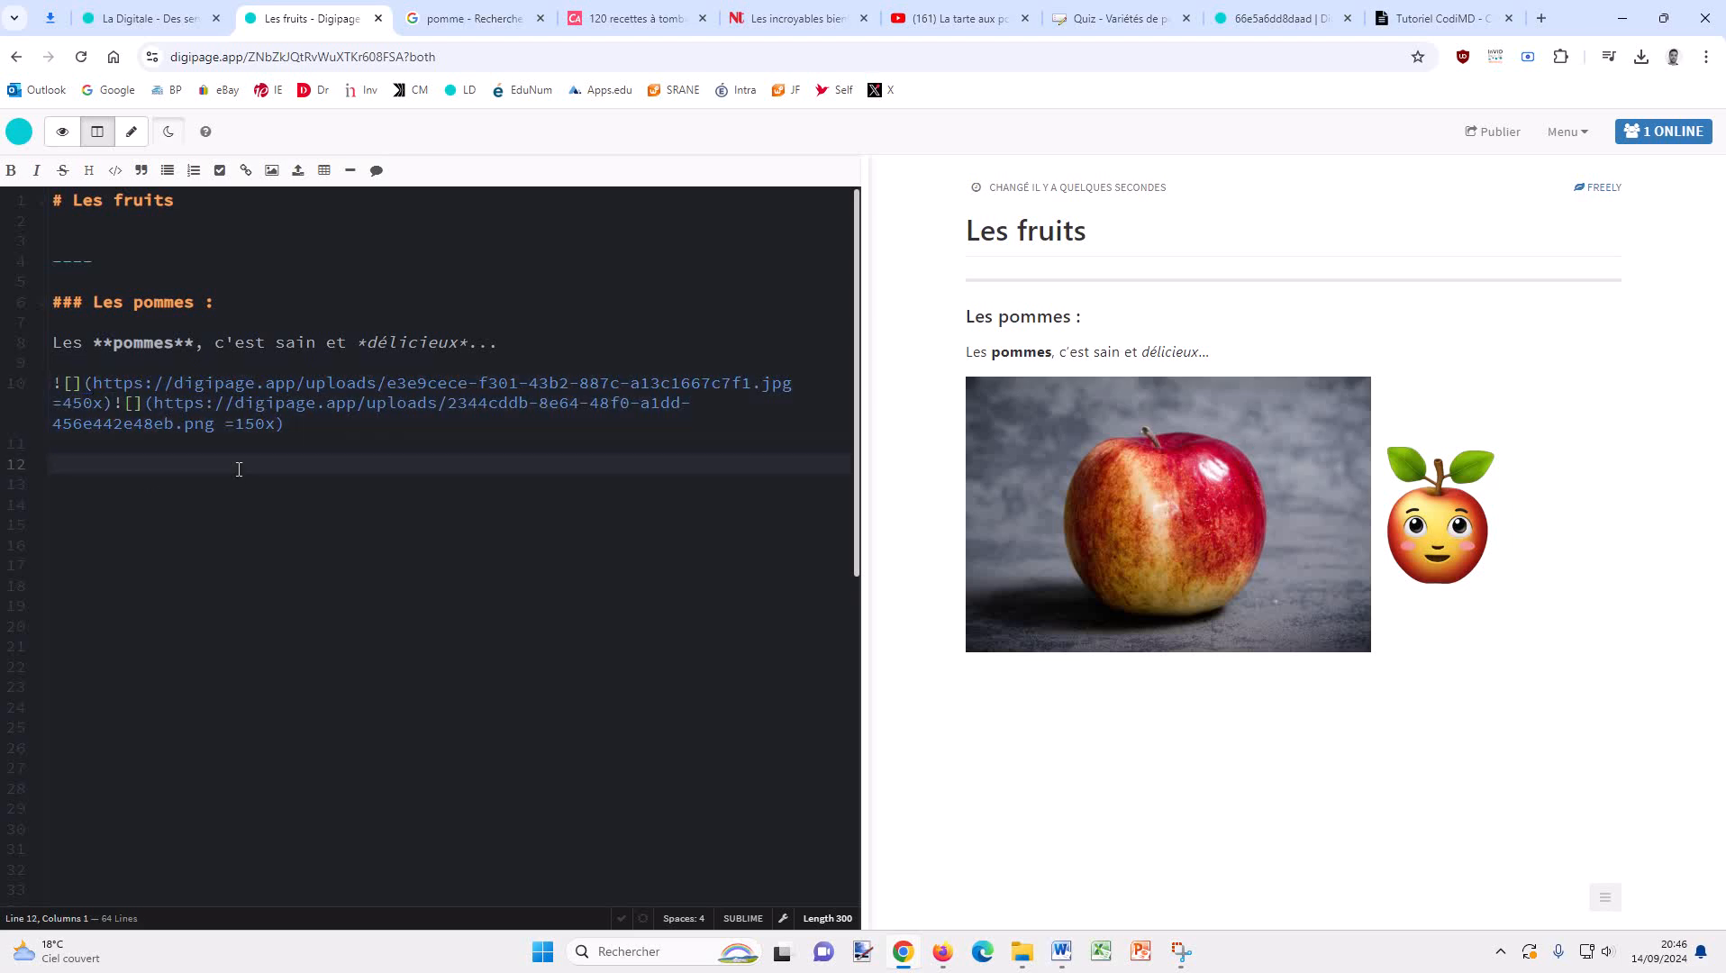
Switch to the "pomme" Google Images results and copy the image address of the PIXNIO photo with the halved apple.
left_click(462, 16)
scroll(797, 394, "down", 4)
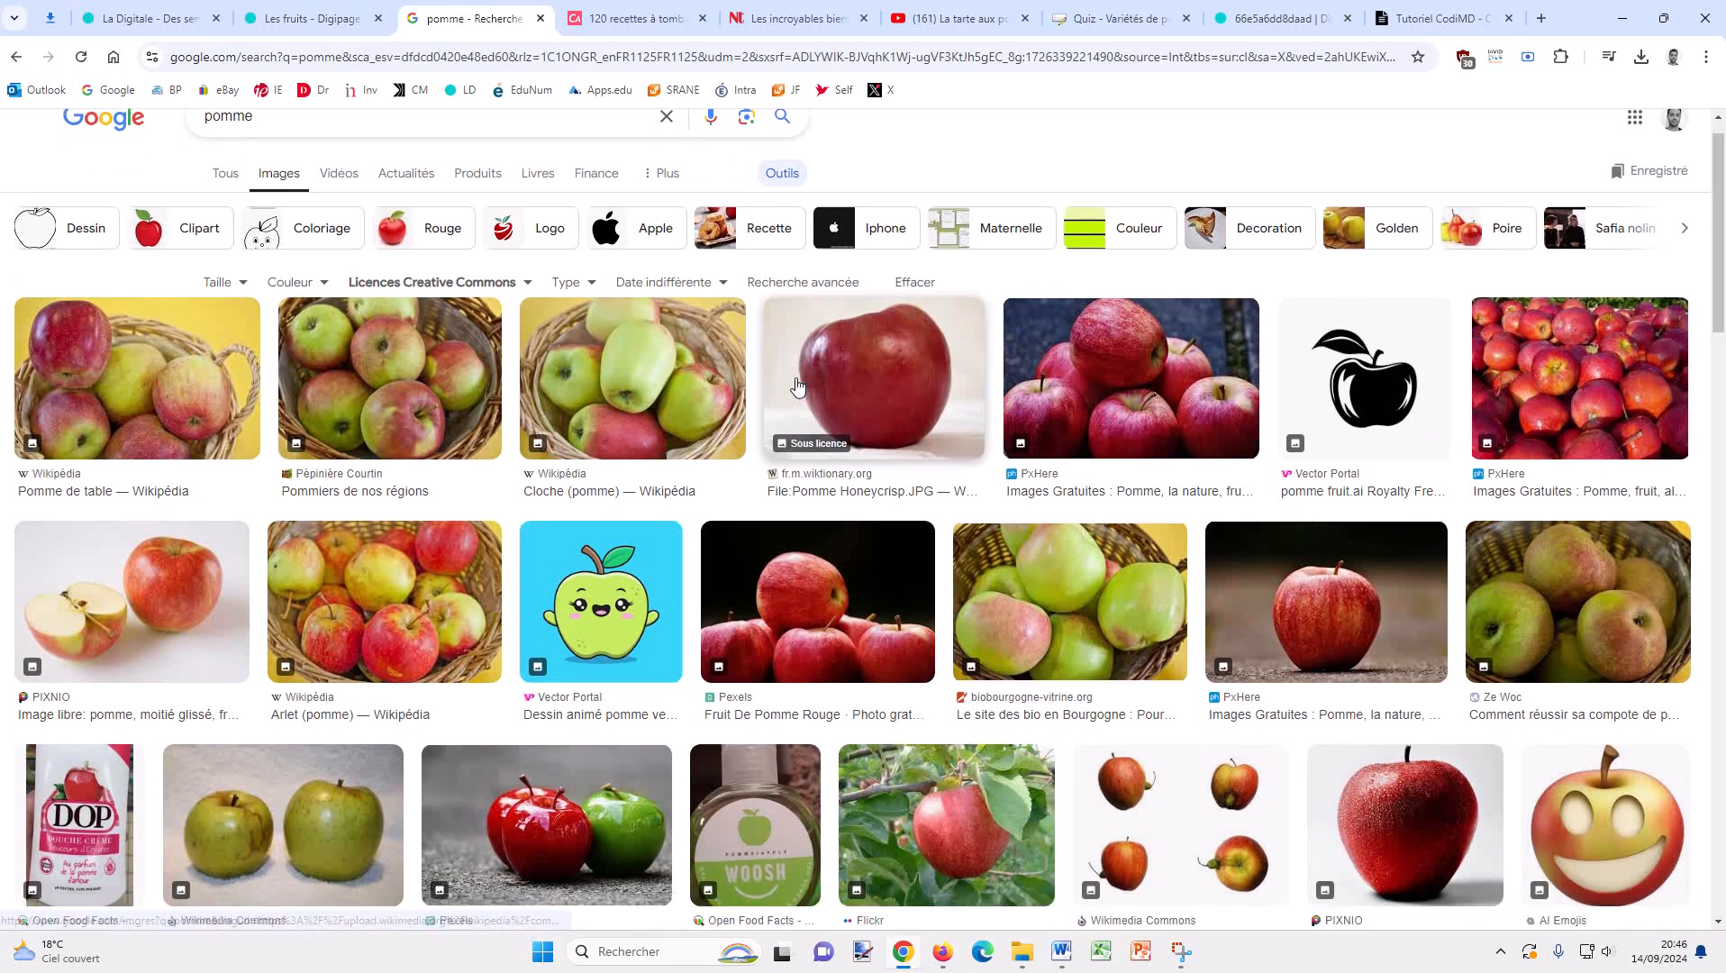
scroll(796, 394, "up", 4)
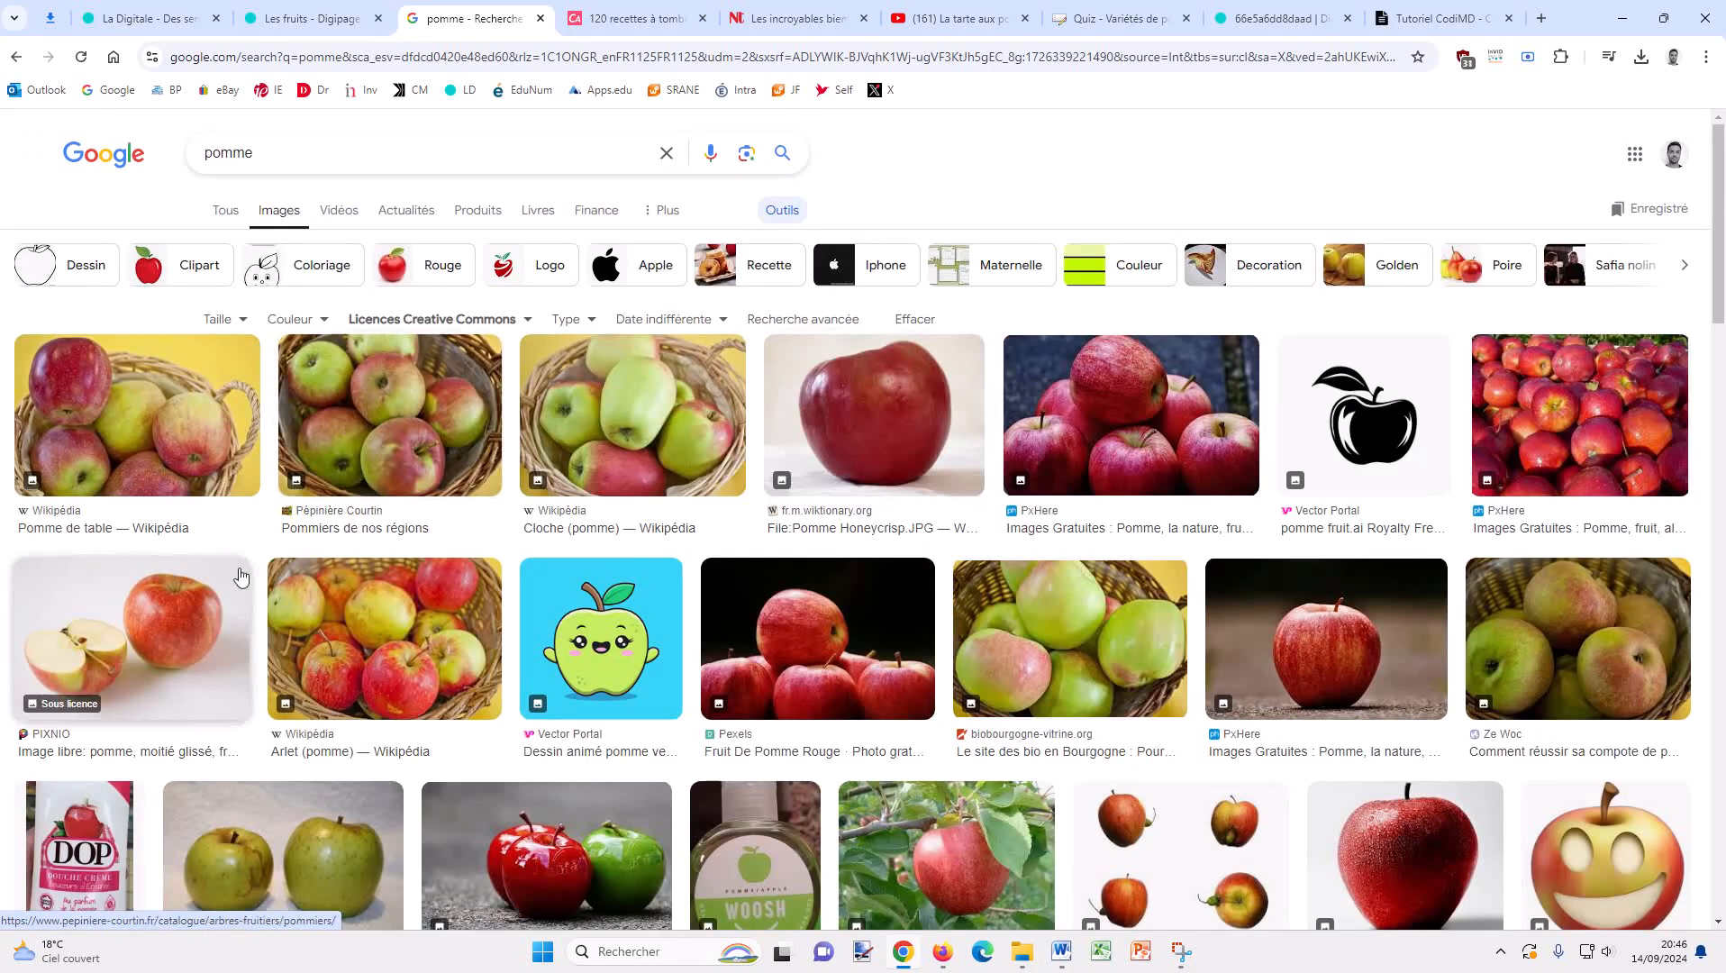
left_click(200, 629)
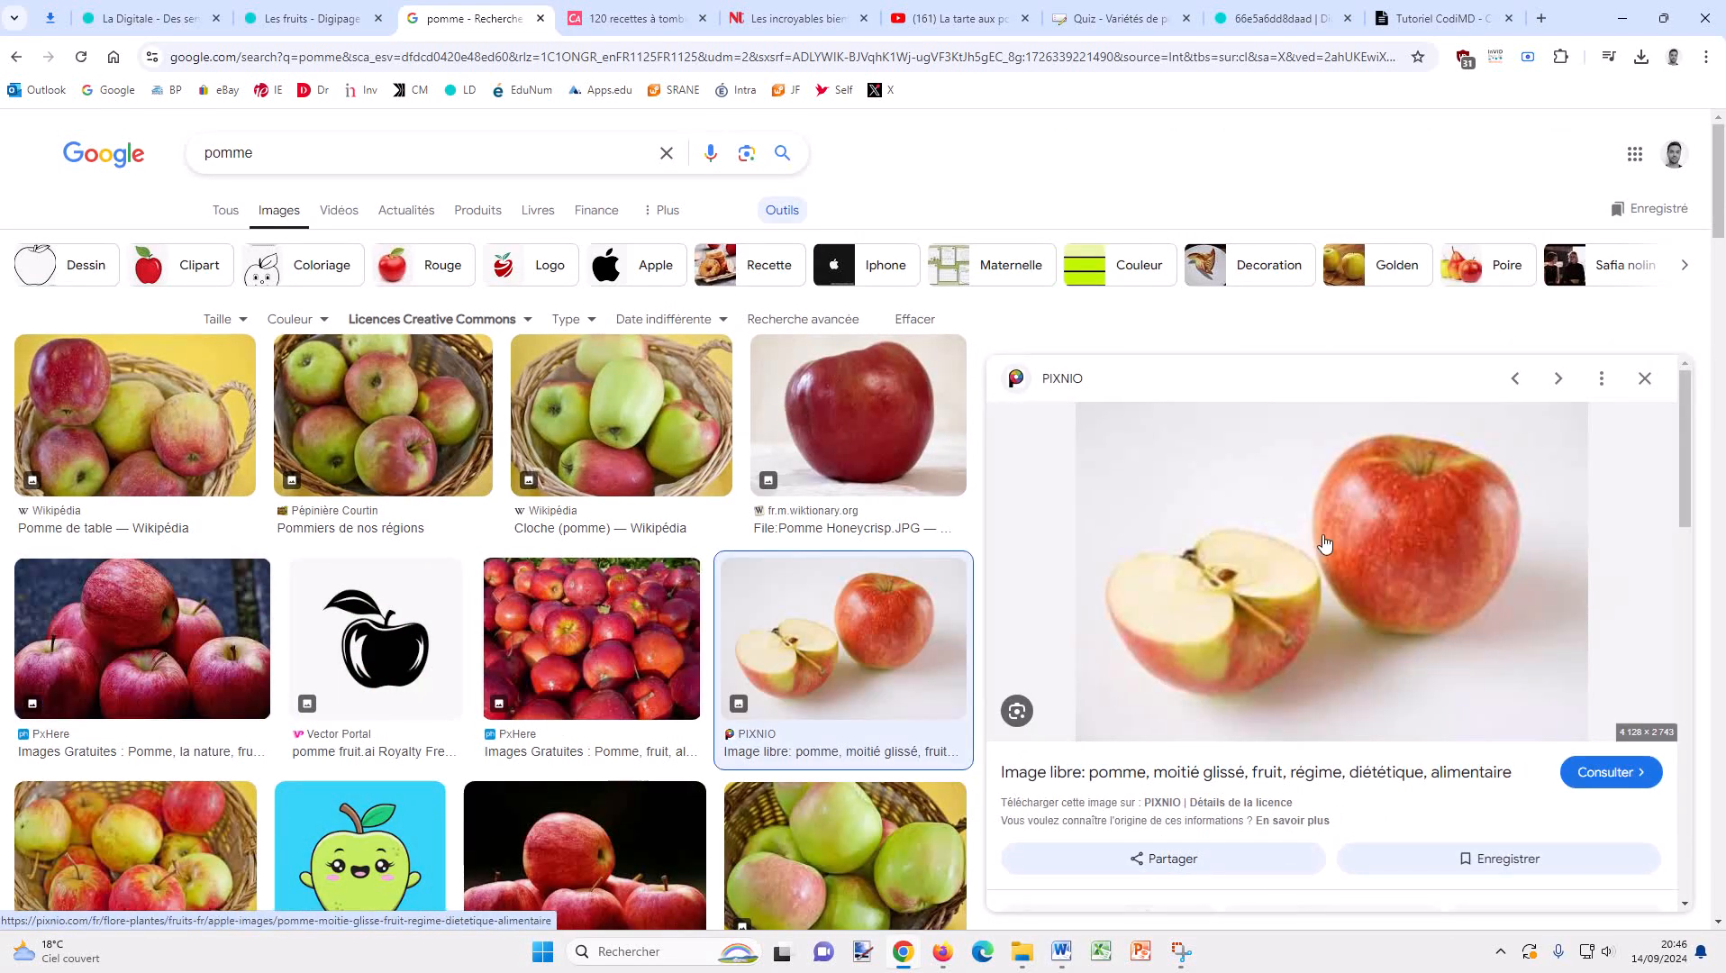
right_click(1303, 518)
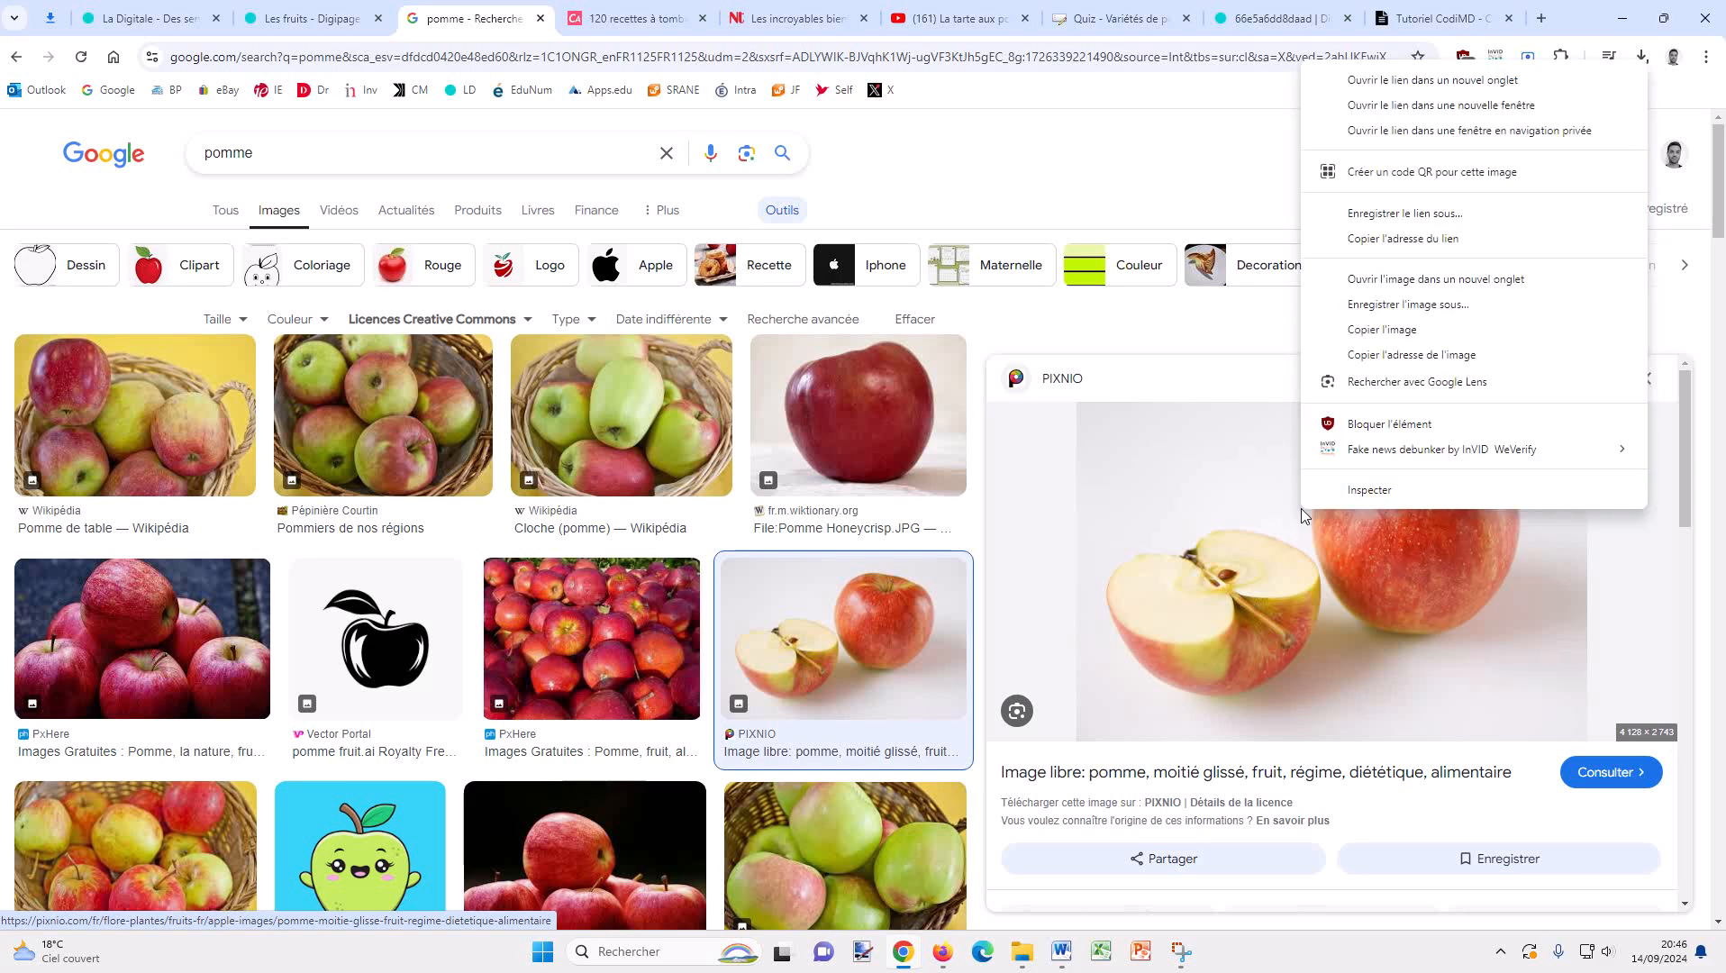
left_click(1394, 362)
right_click(1346, 525)
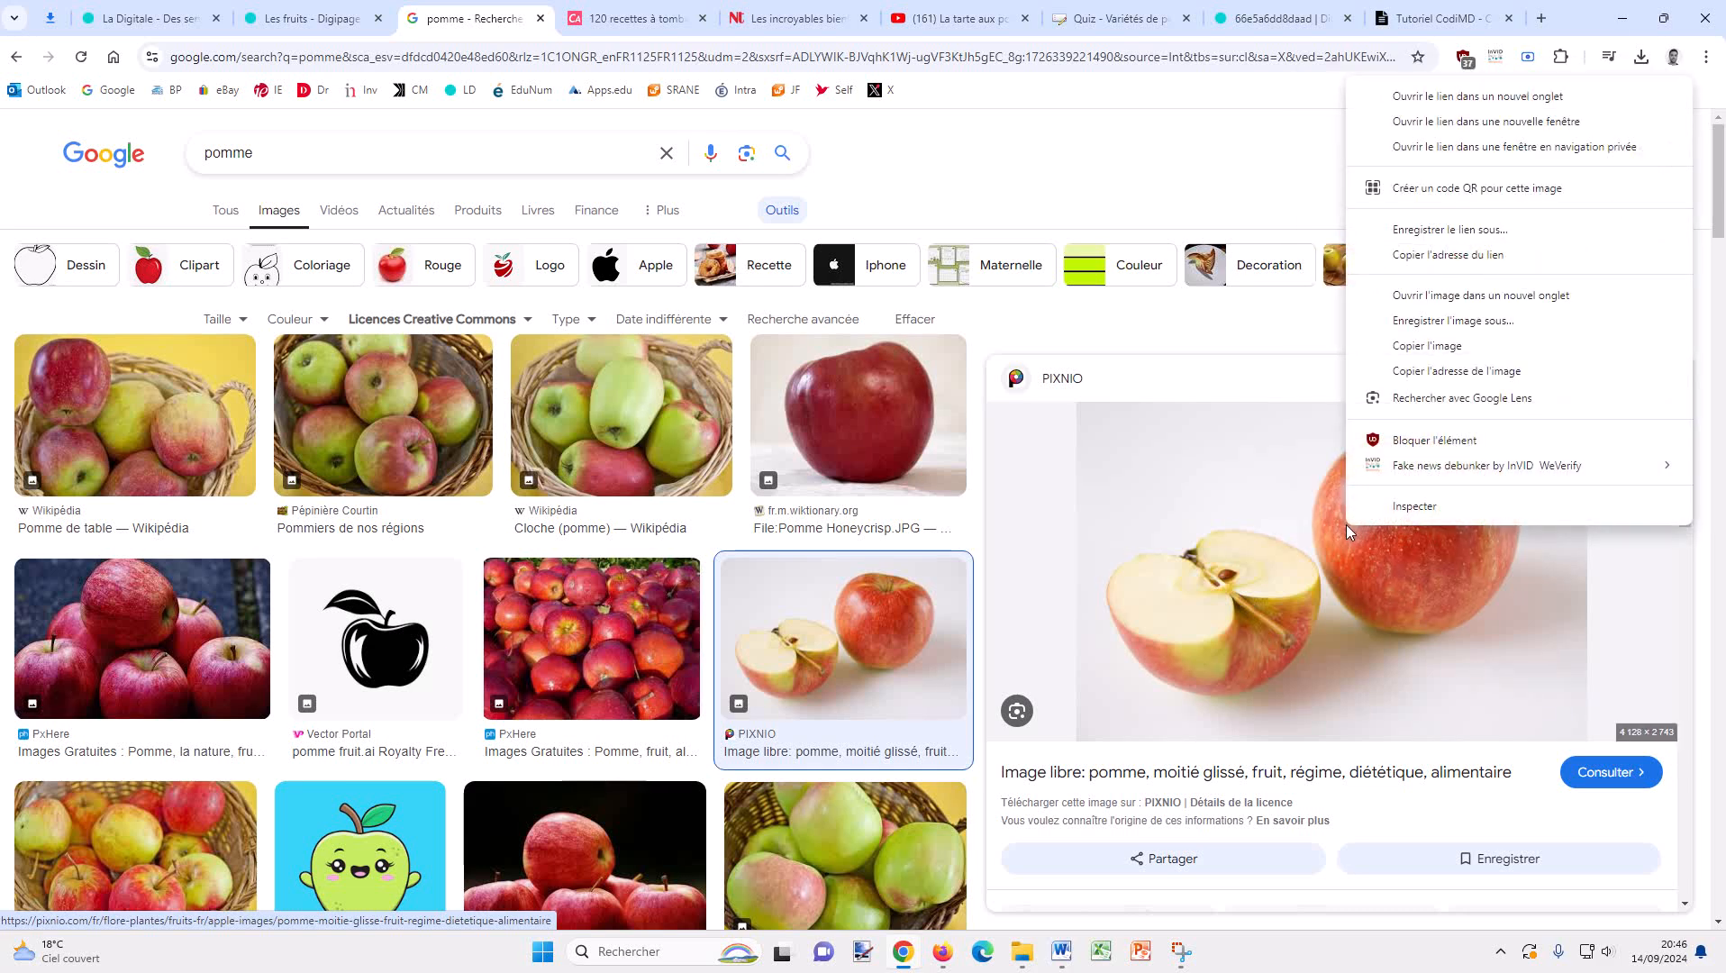
left_click(1433, 380)
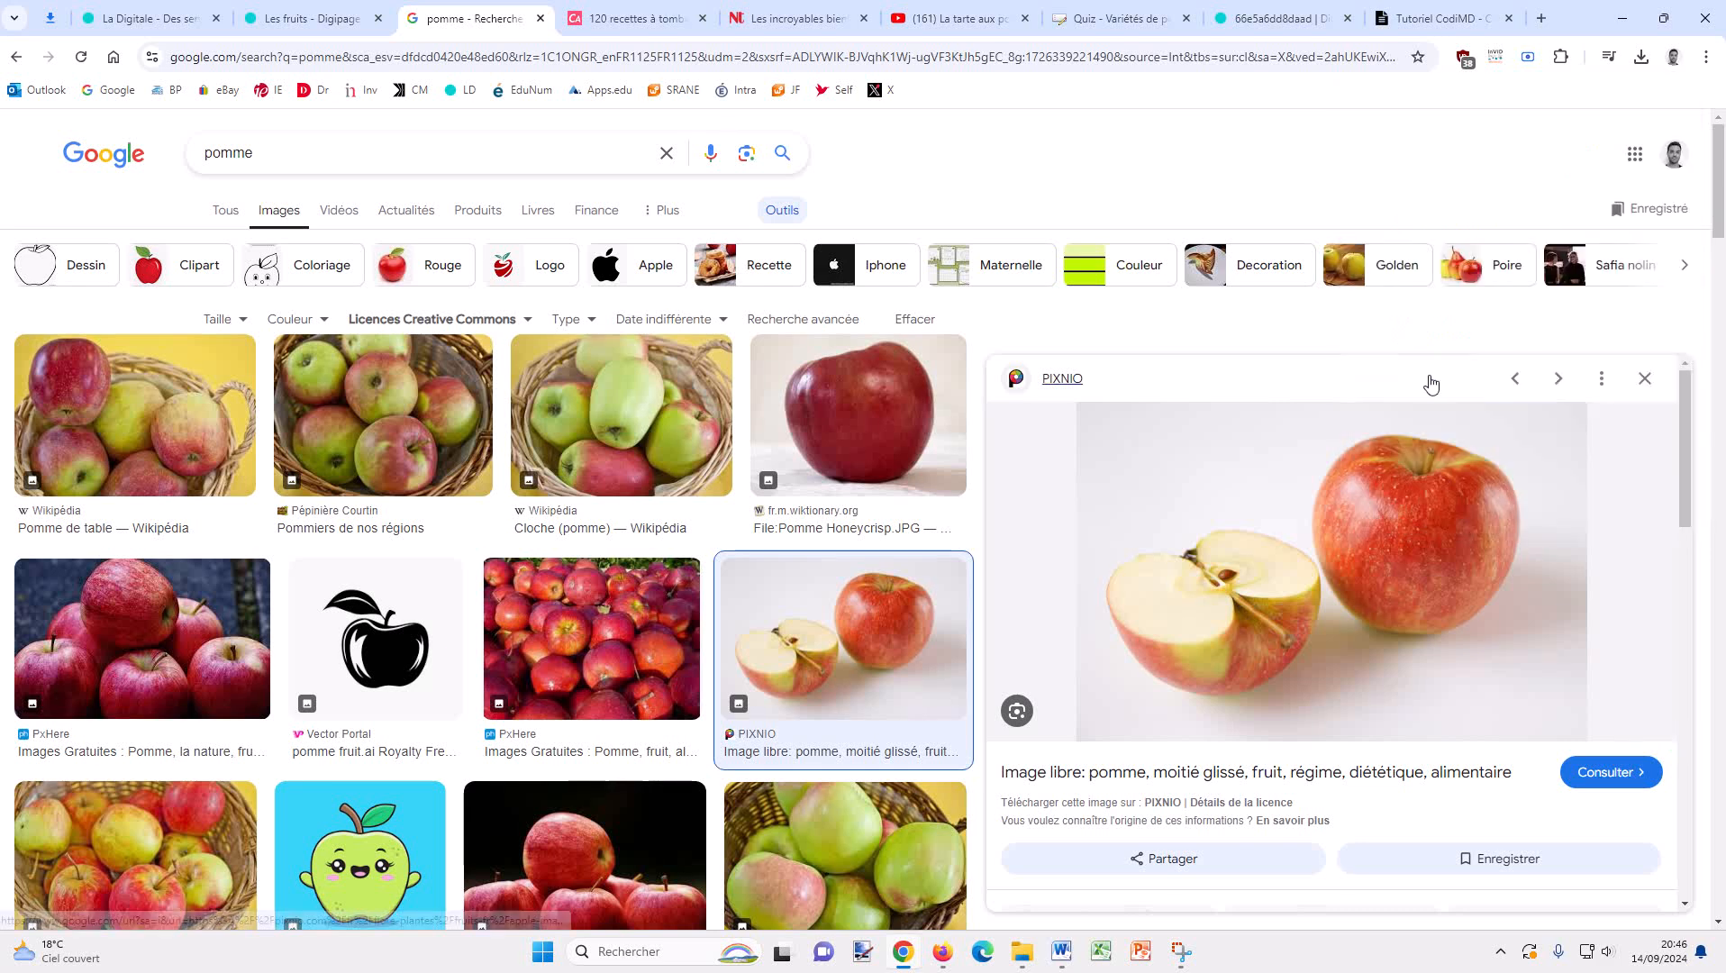
left_click(303, 23)
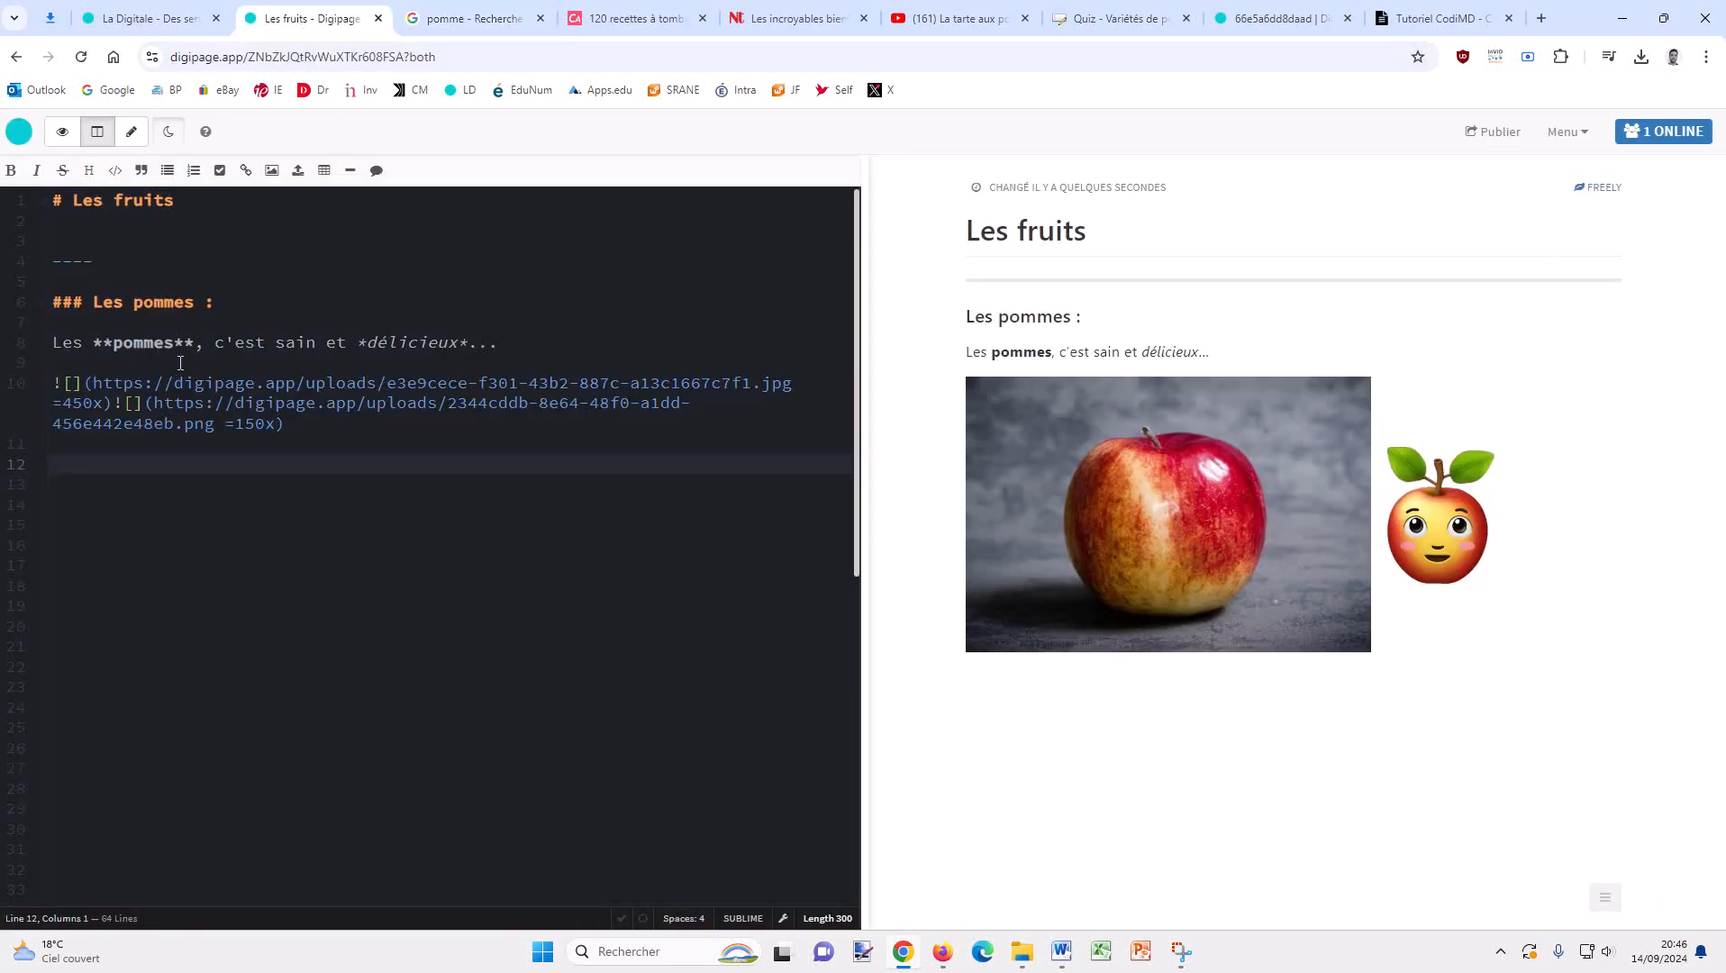
left_click(271, 171)
left_click_drag(175, 468, 93, 468)
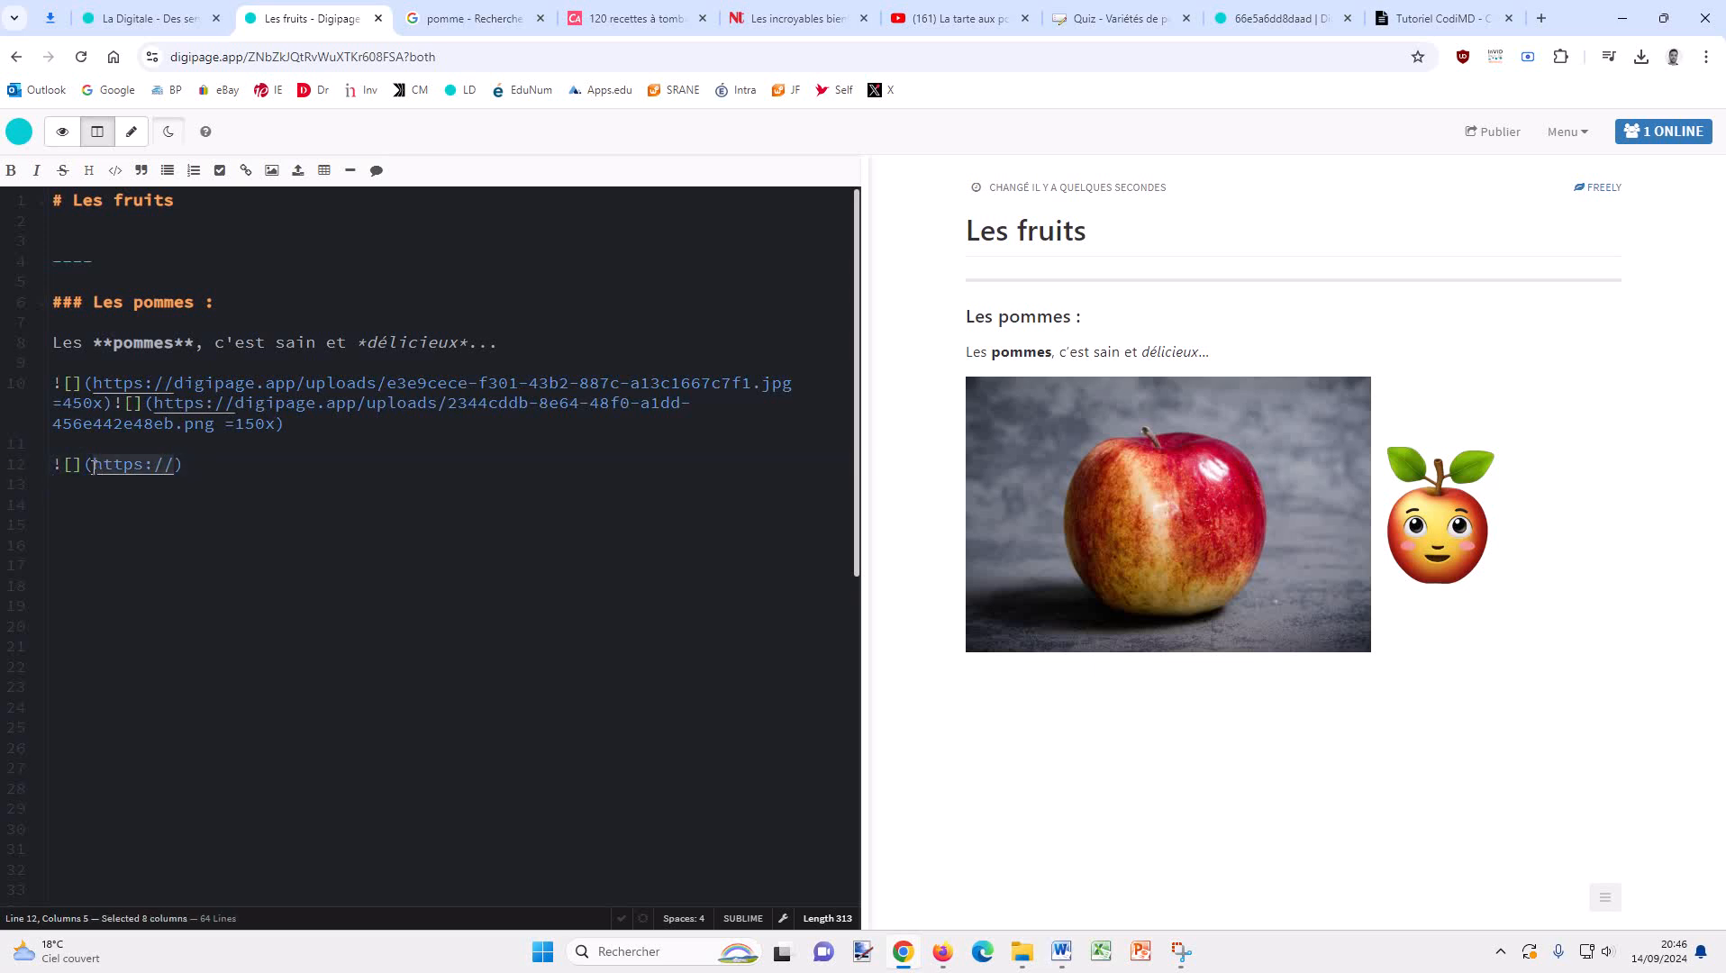
right_click(94, 467)
left_click(166, 575)
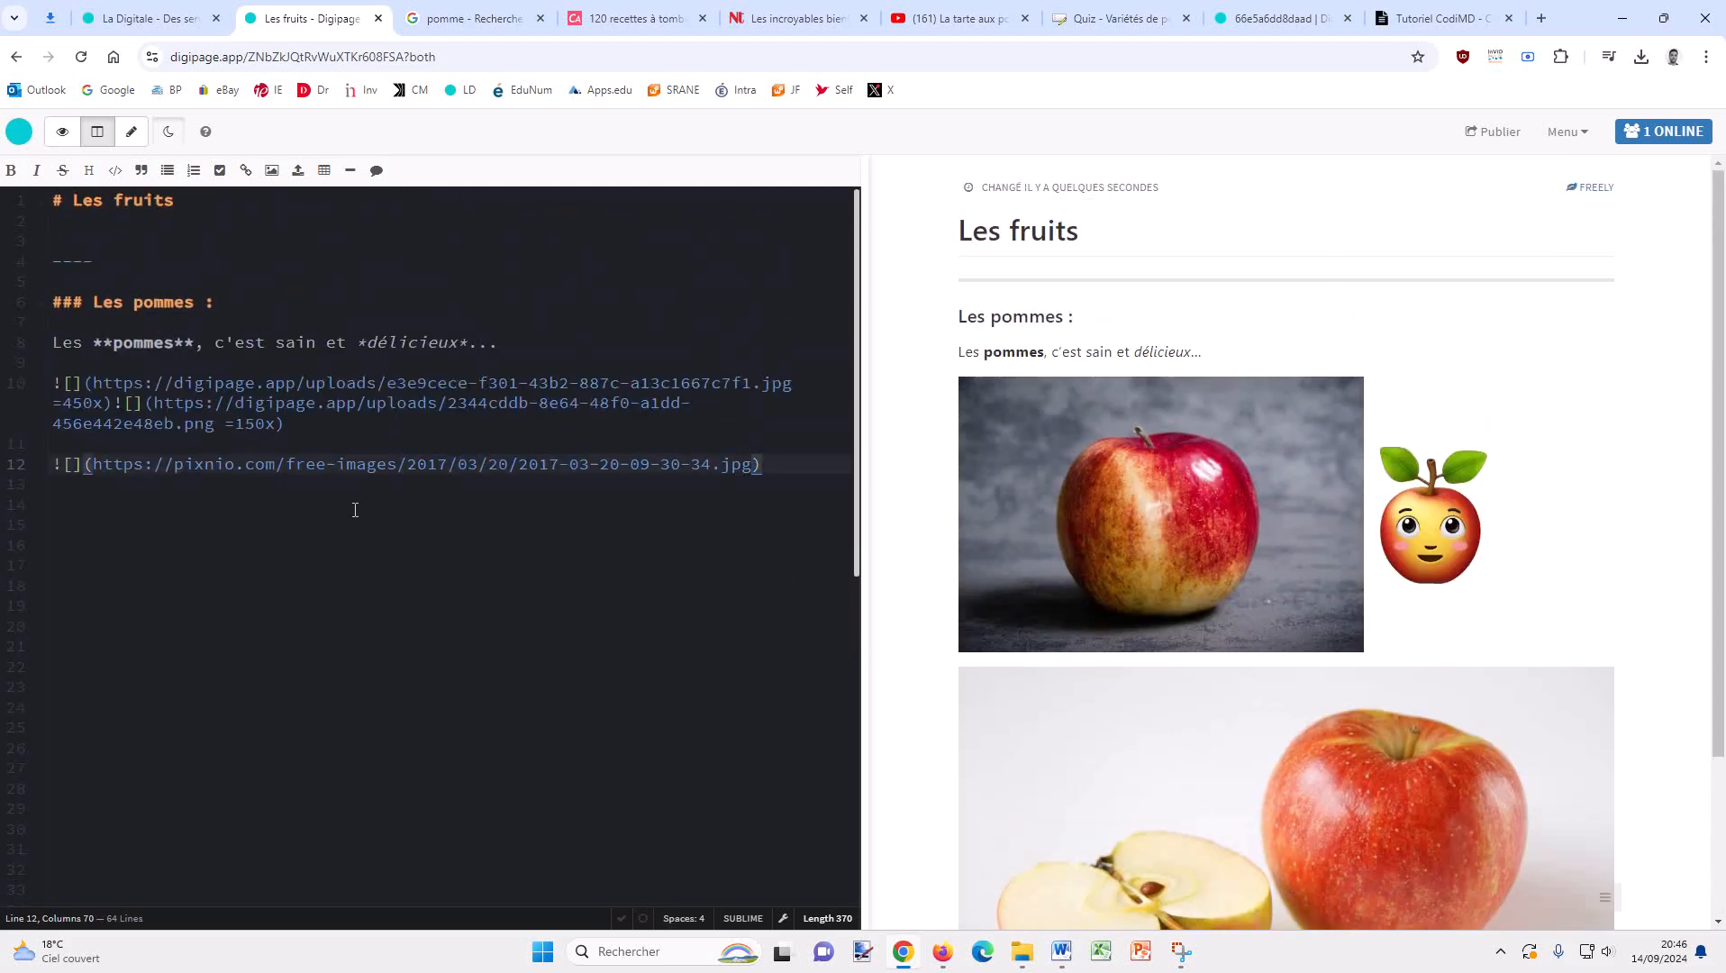
Delete the pixnio.com image line together with the blank lines around it.
left_click(290, 510)
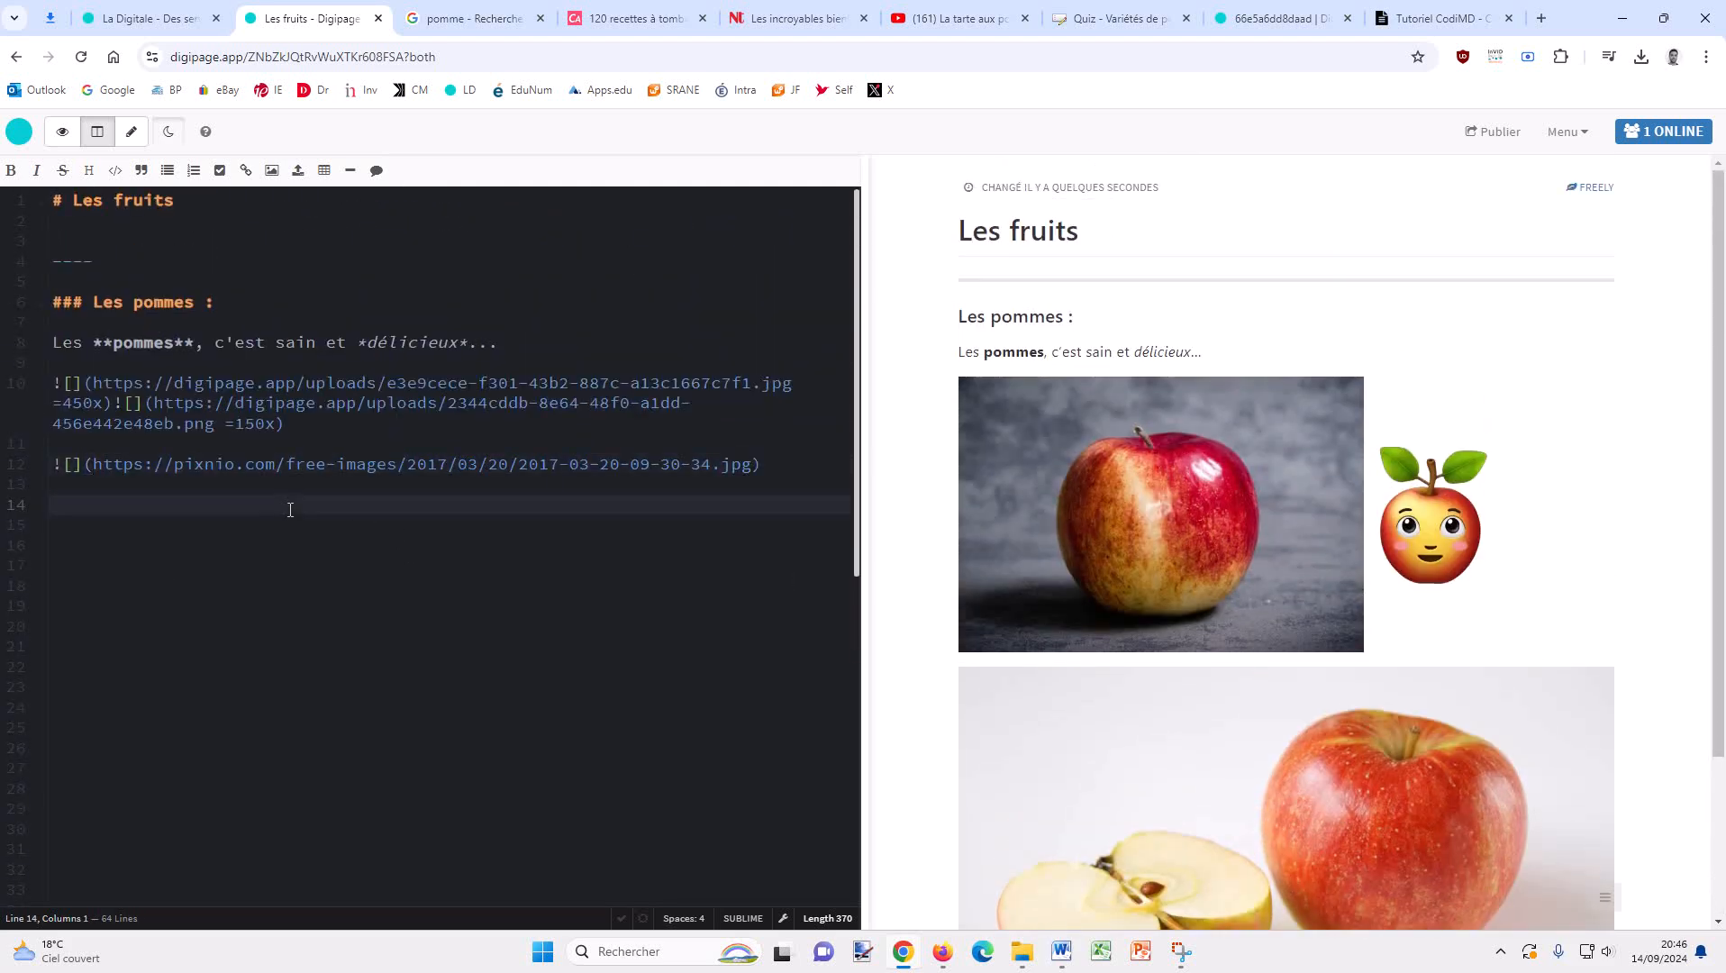
left_click_drag(290, 498, 293, 444)
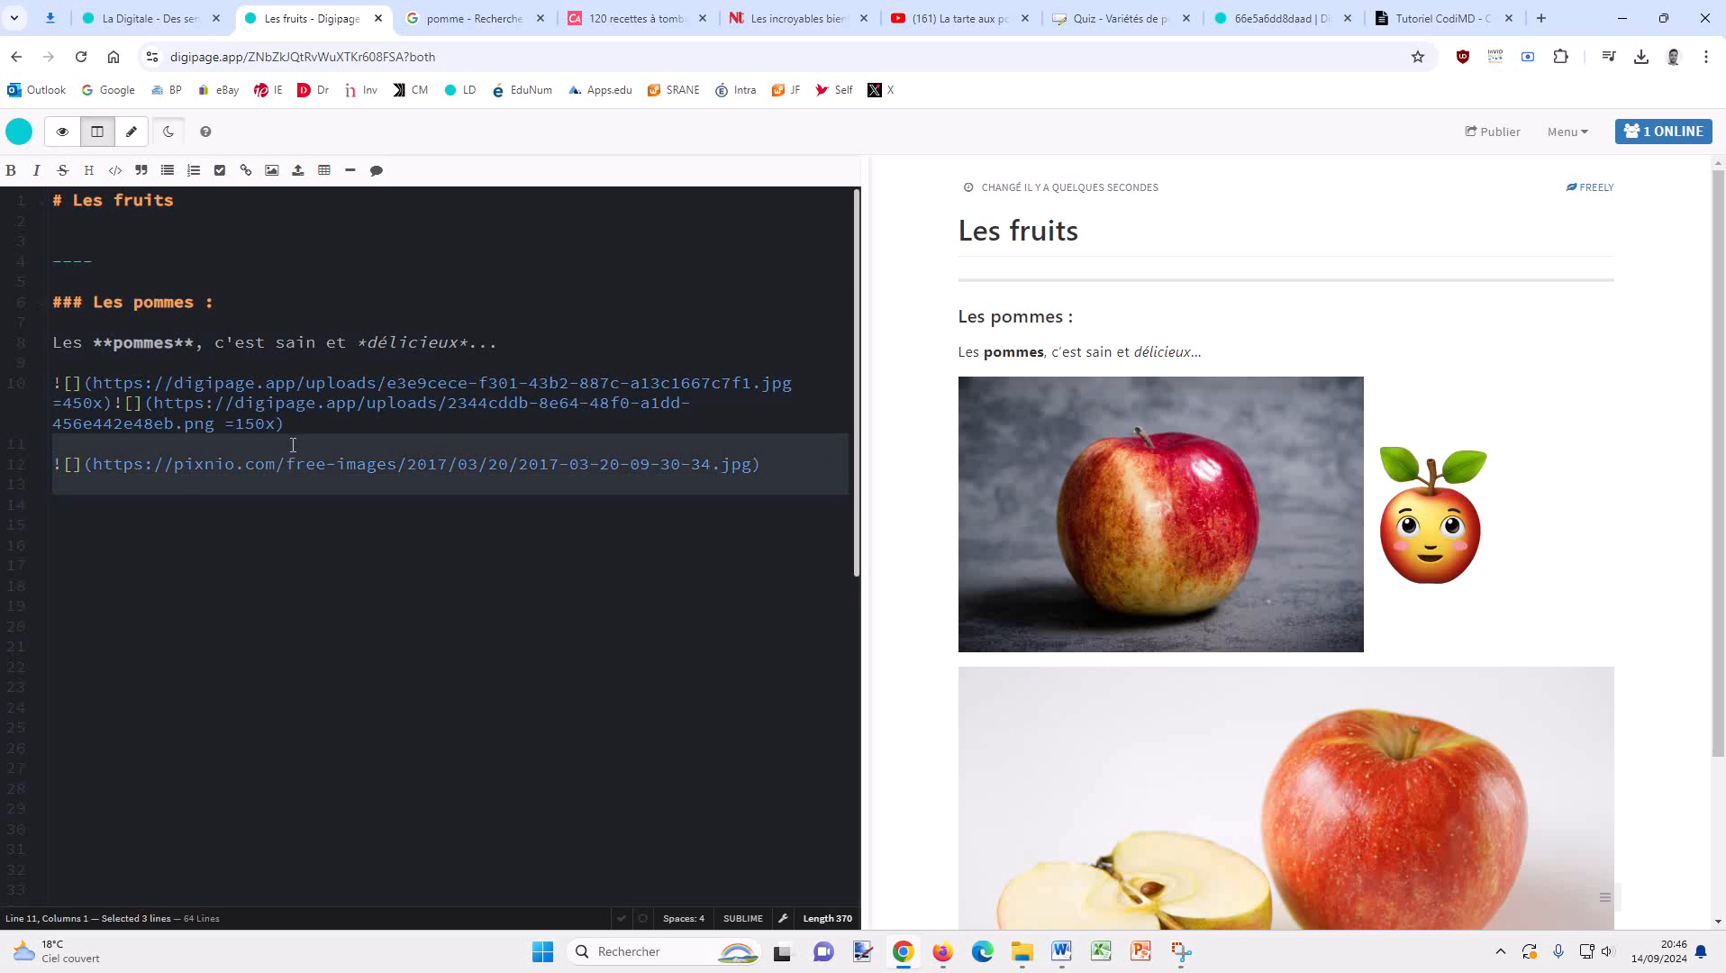
key("BackSpace")
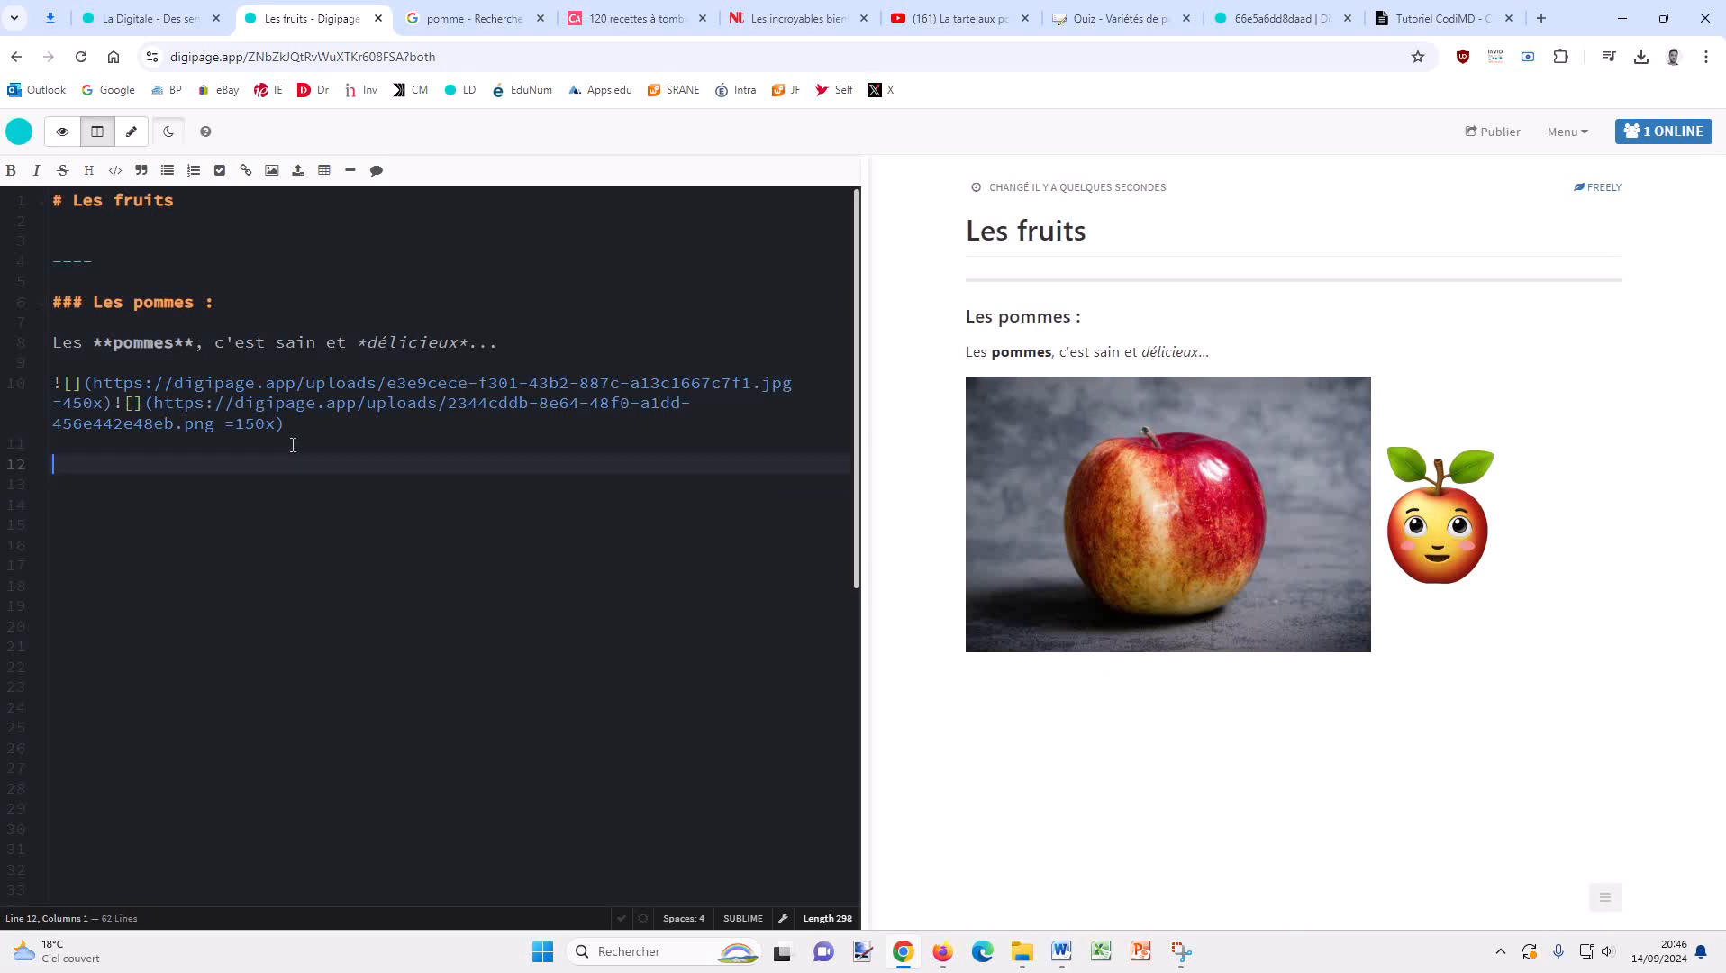
Add the line "Recettes avec des pommes :" on line 12, below the images, and start a new line under it.
key("Return")
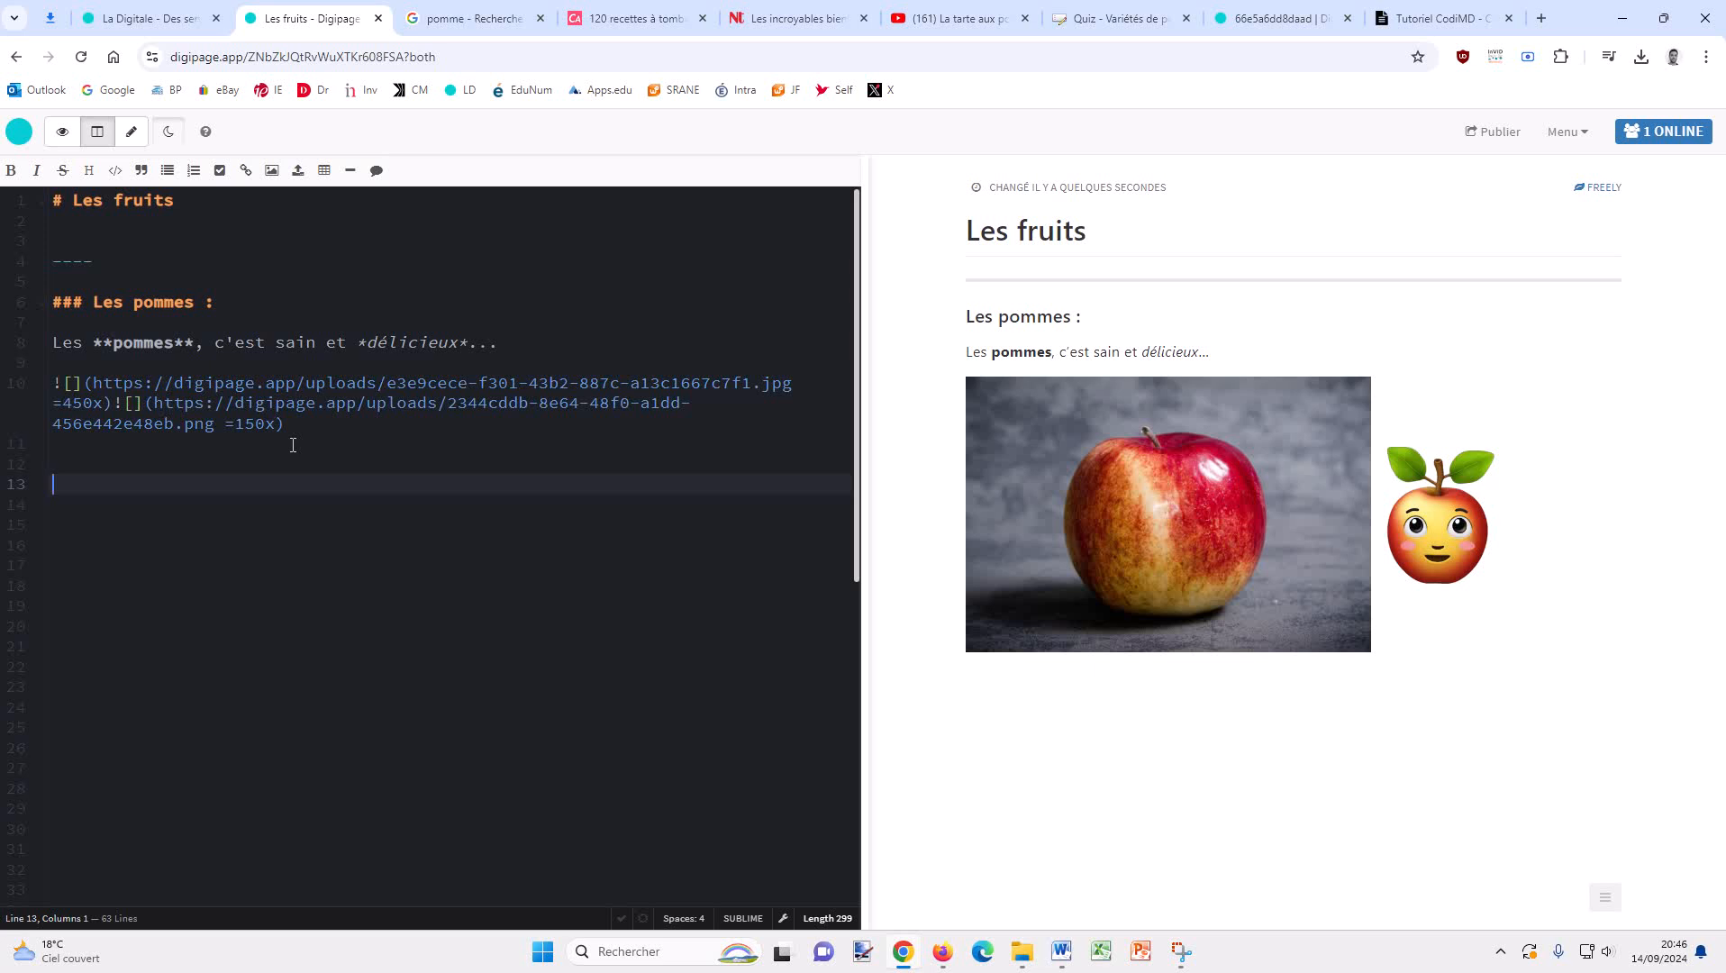
key("Up")
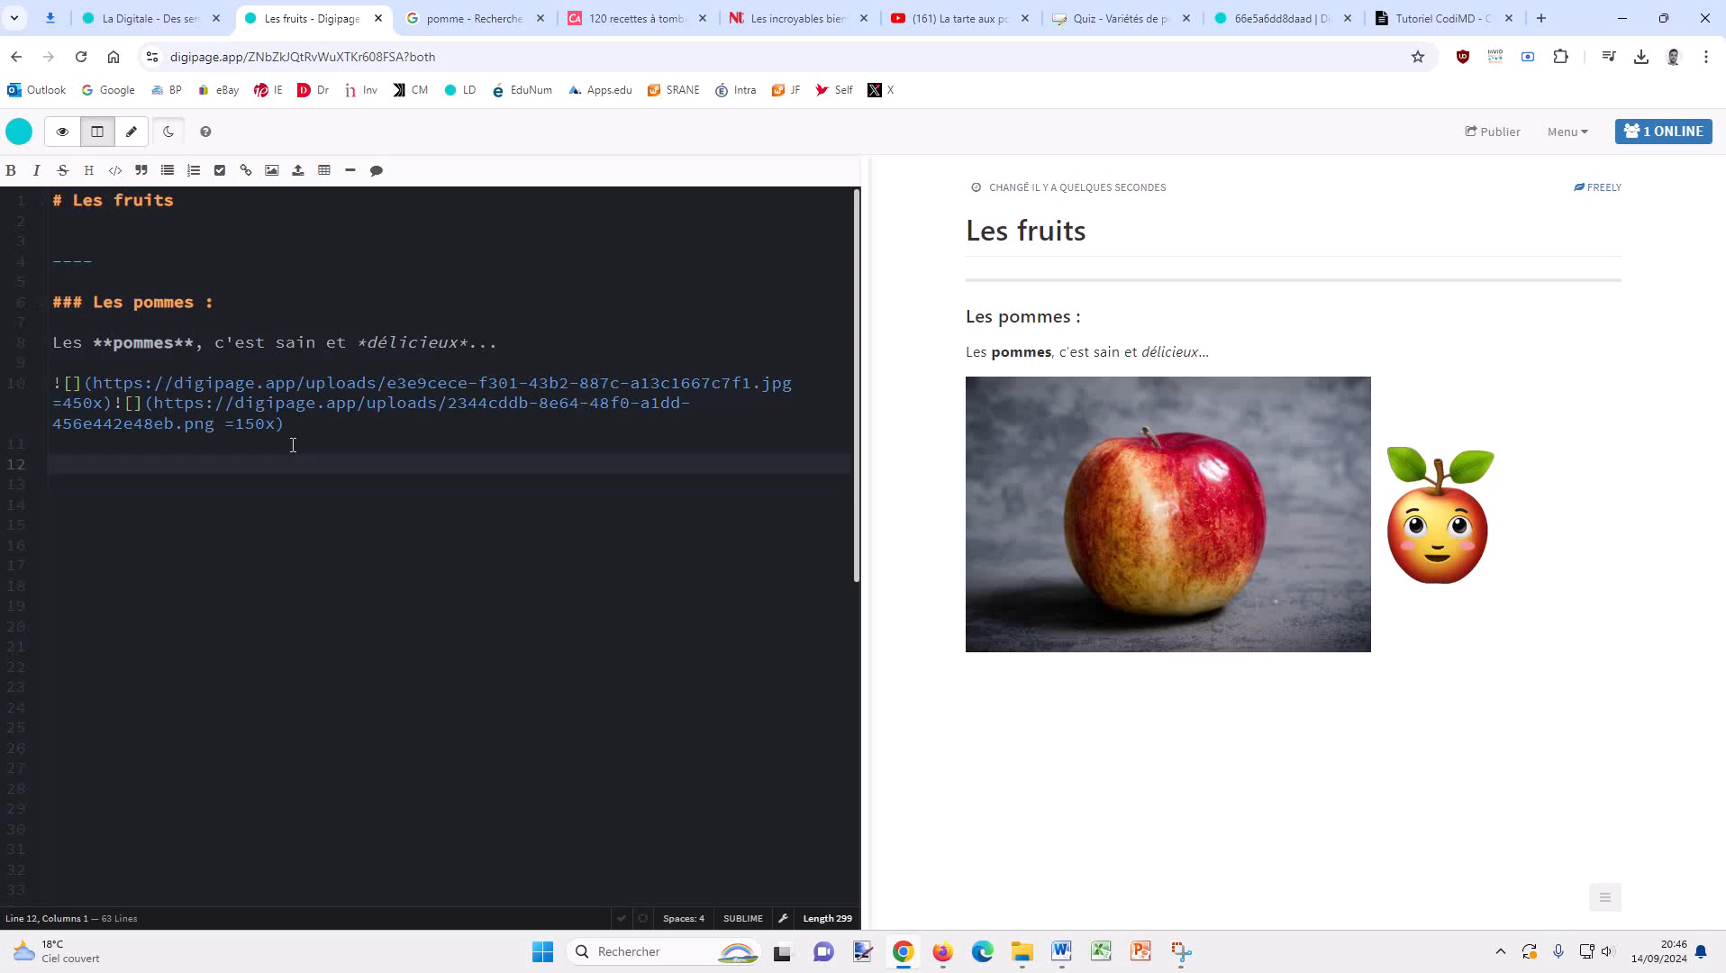
type("Recettes ave")
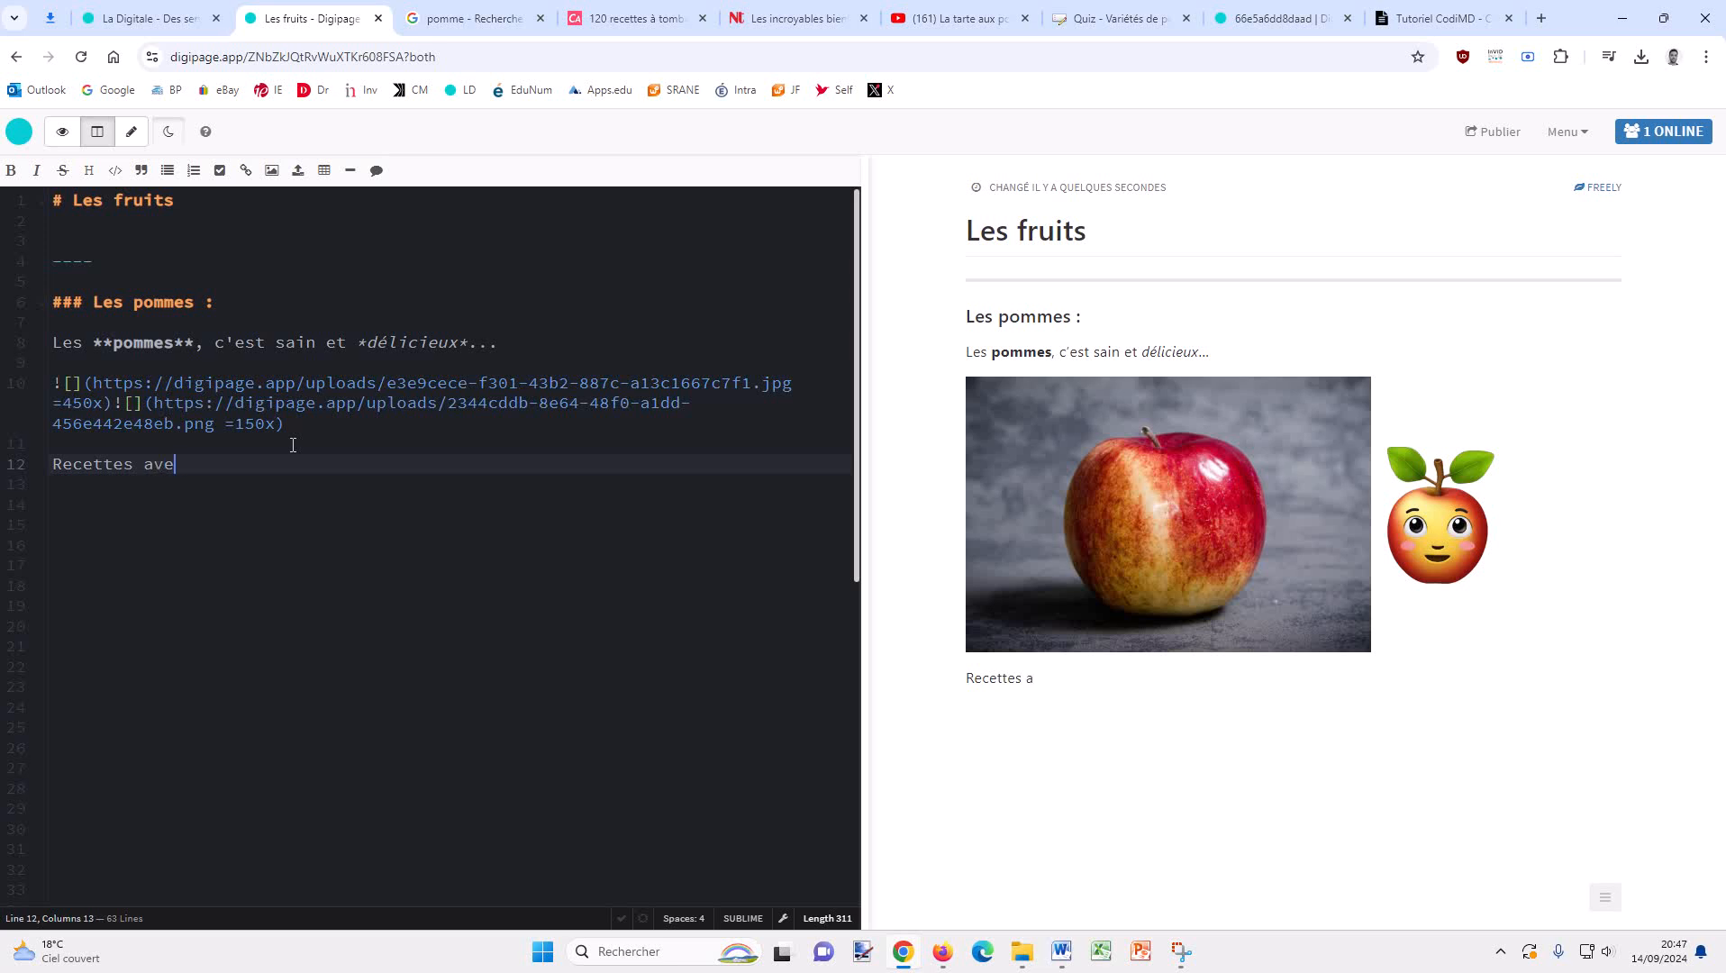
type("c des pommes : *")
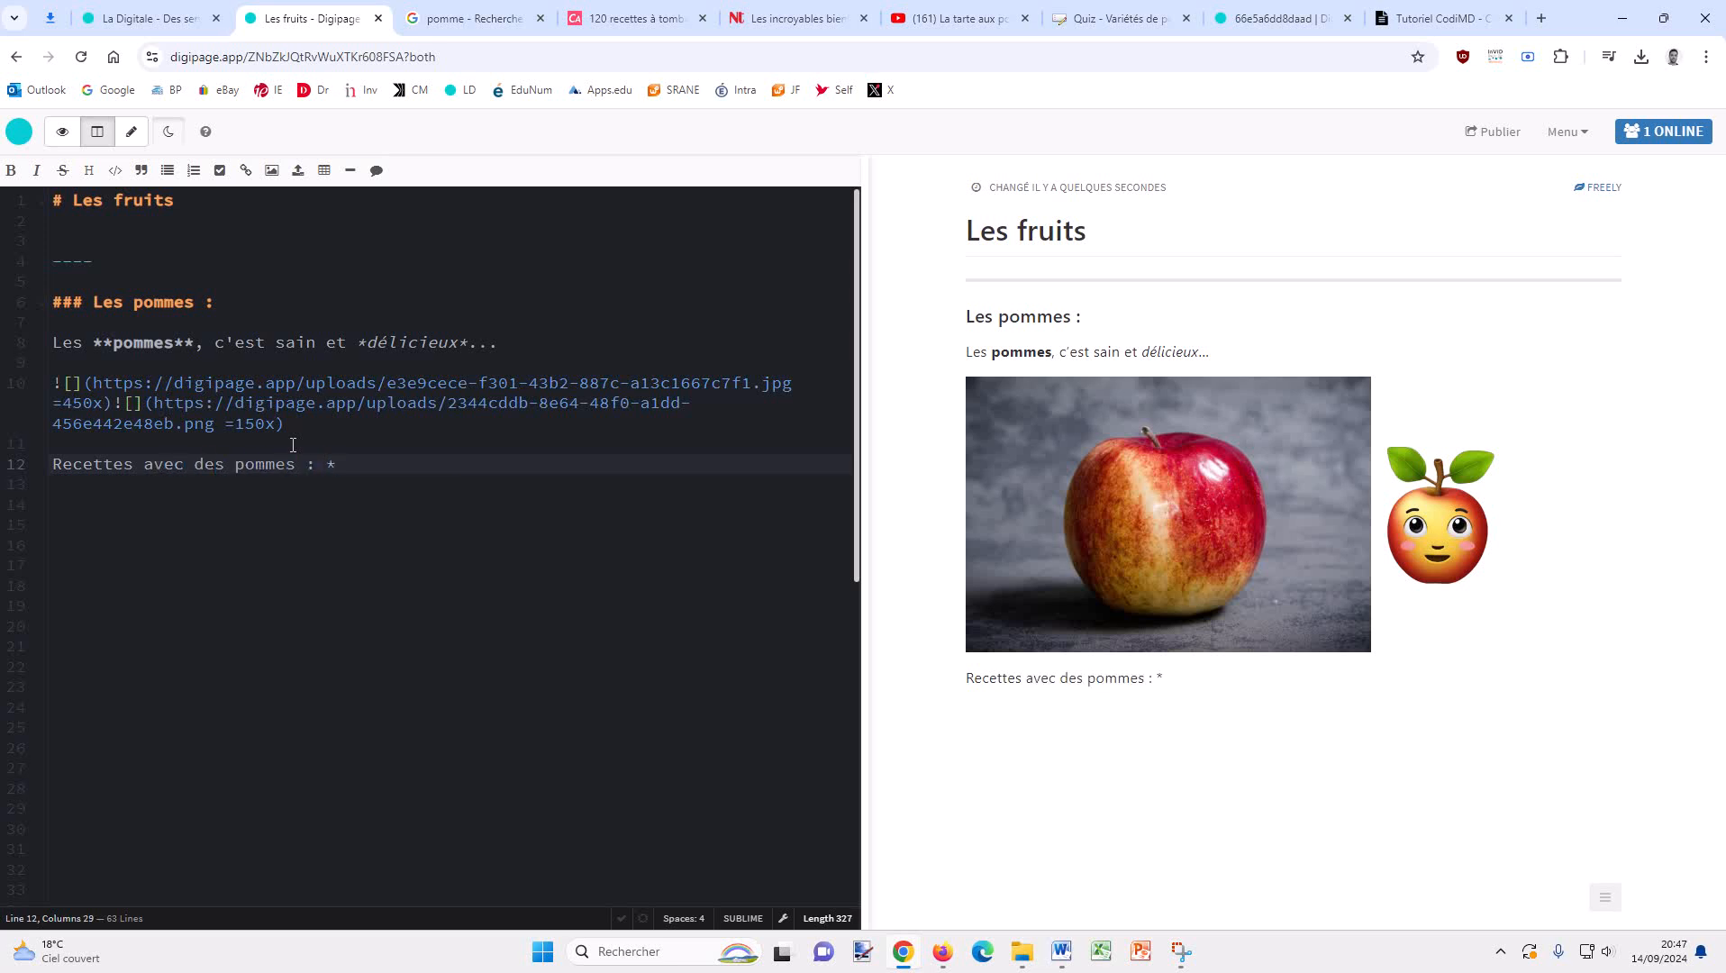
key("BackSpace")
key("Return")
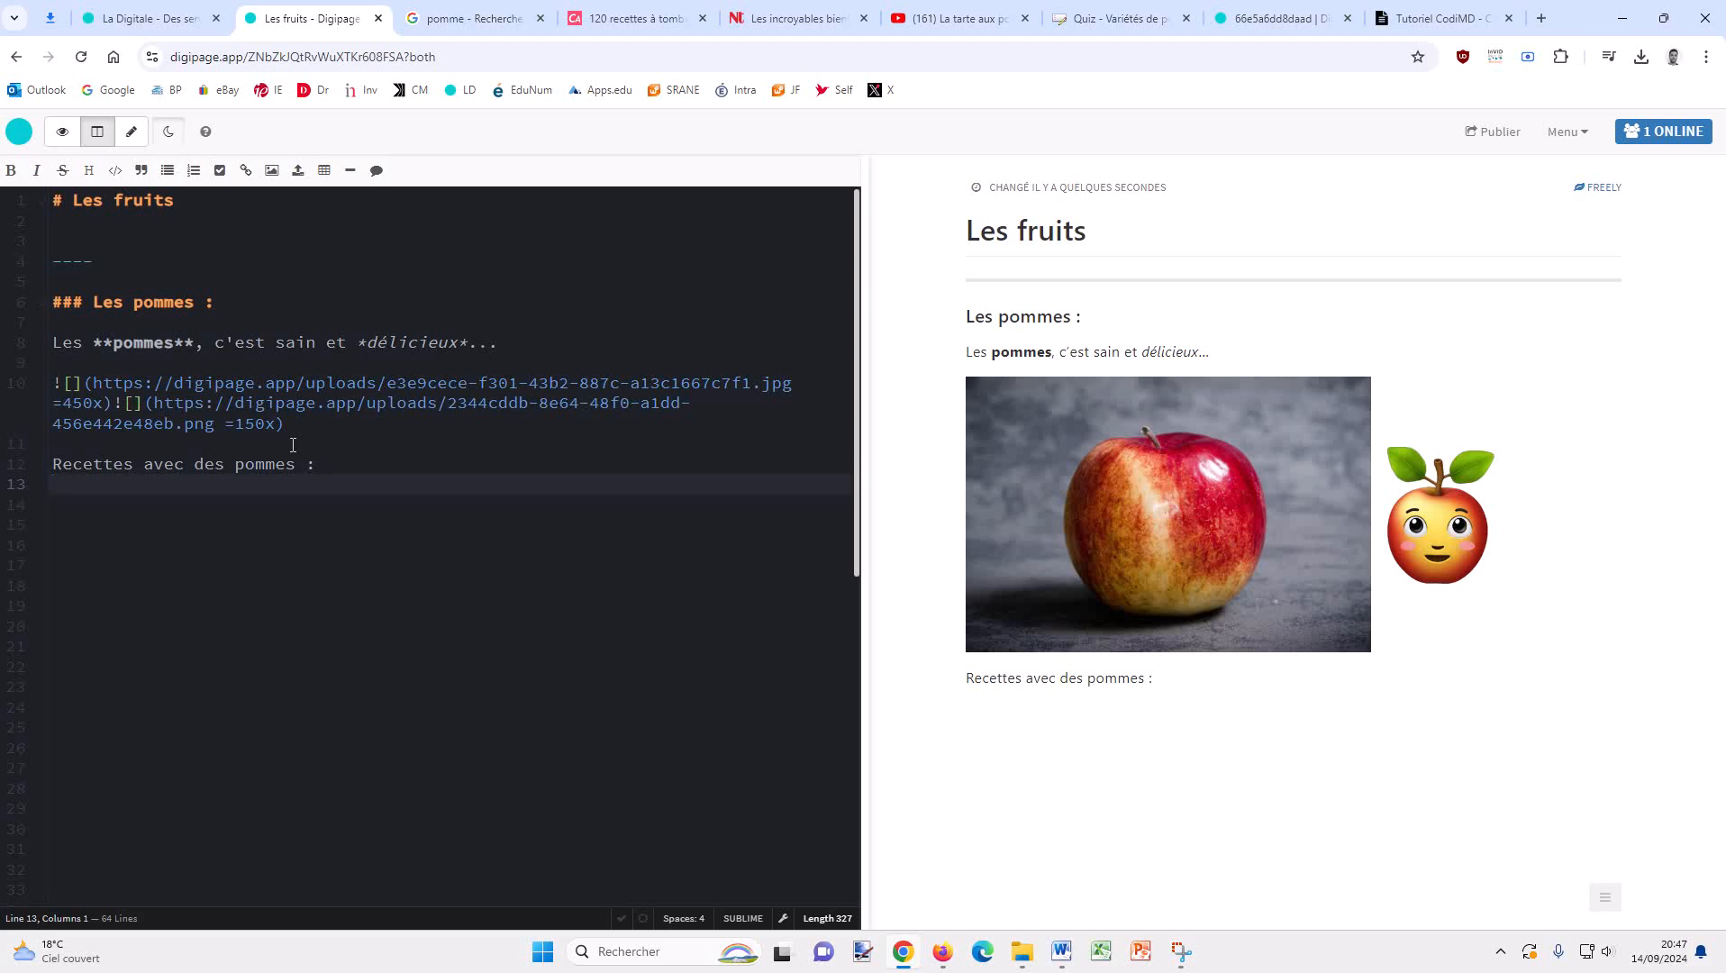
Close the "pomme" Google Images results and copy the address of the Cuisine Actuelle page "120 recettes à tomber (dans les pommes)".
left_click(527, 22)
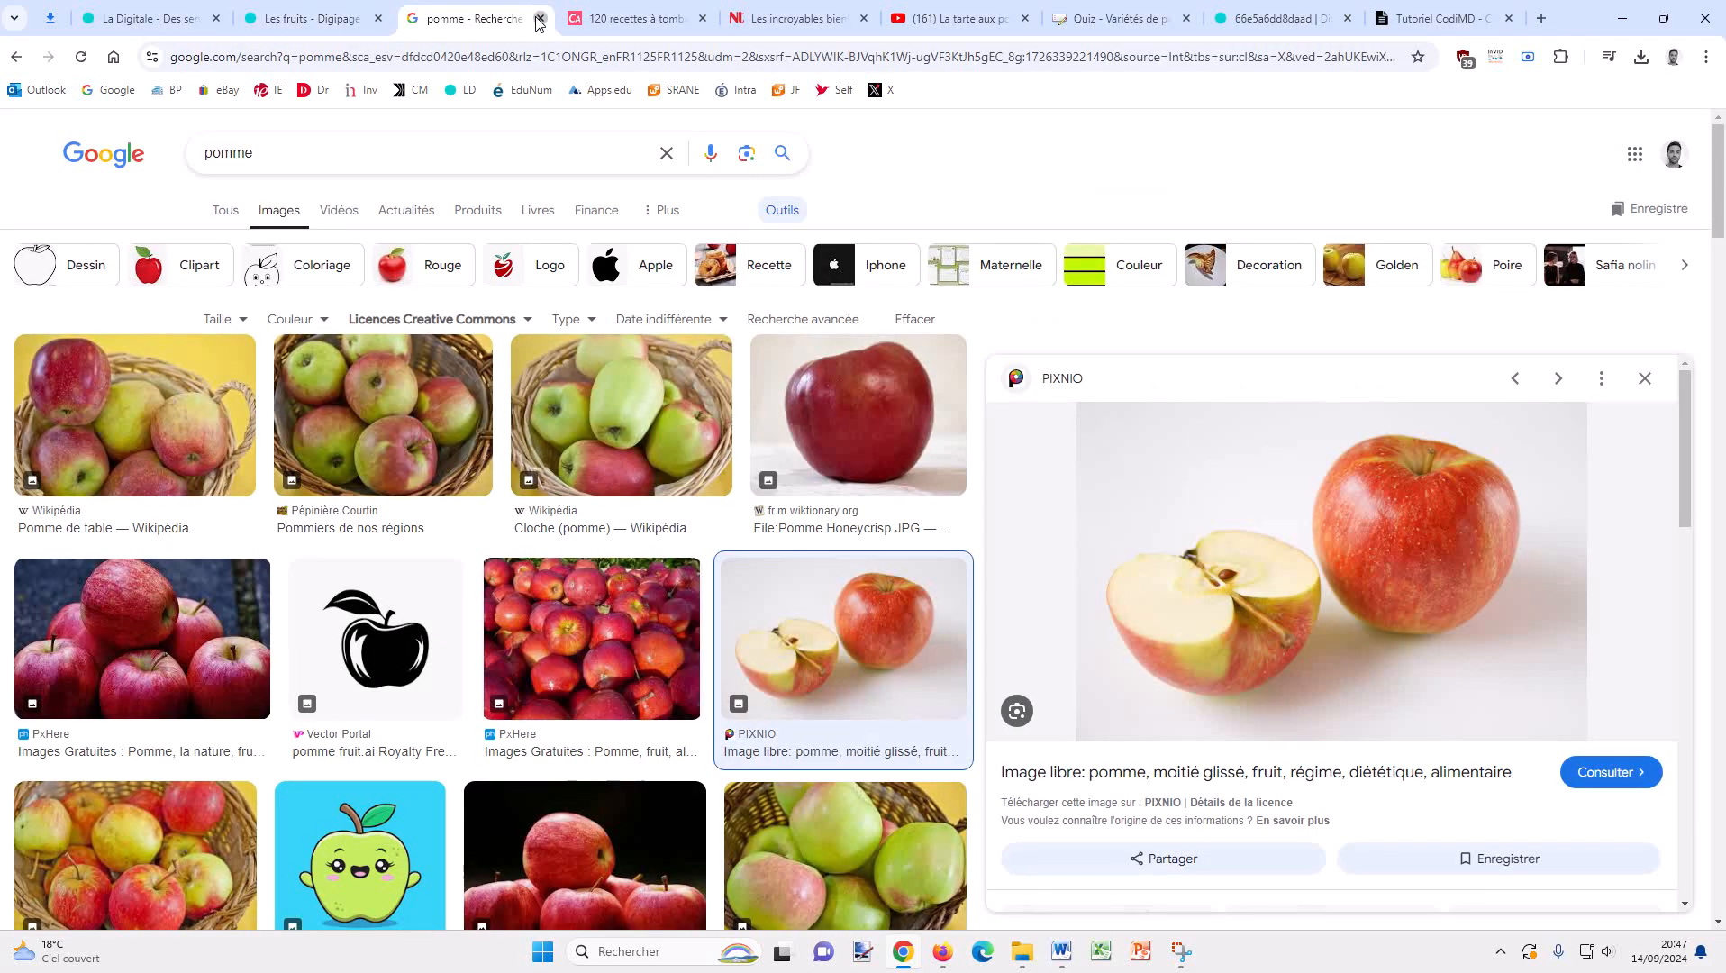
left_click(540, 19)
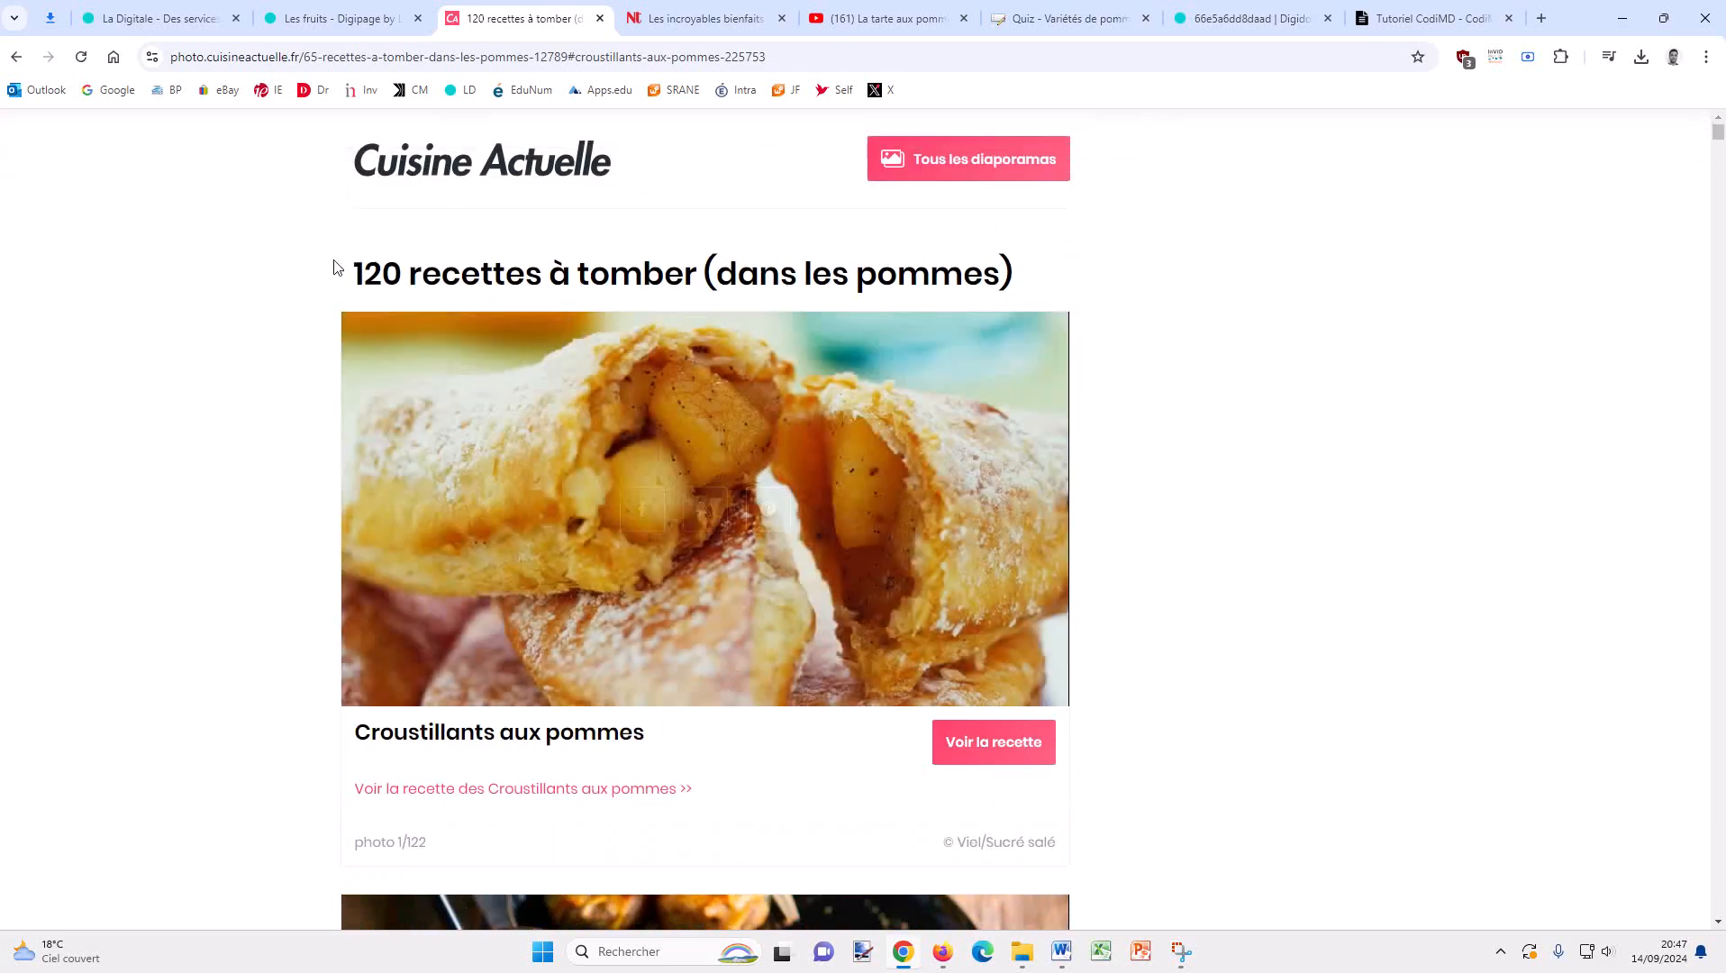
left_click(499, 56)
left_click(500, 57)
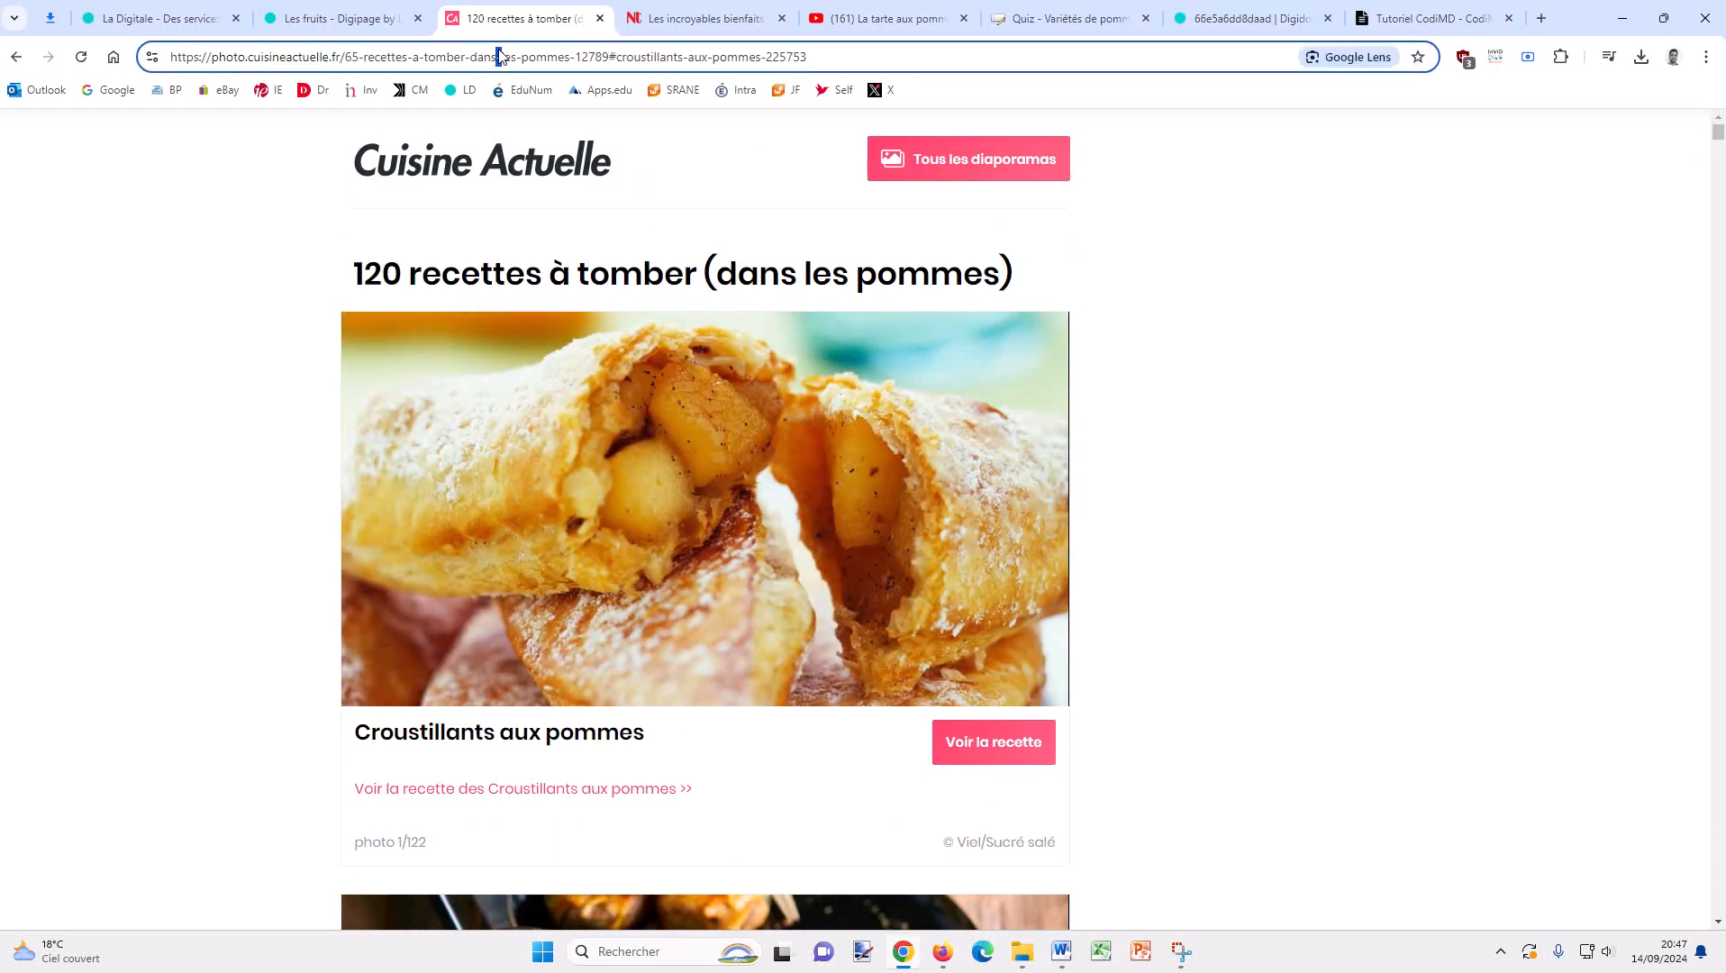
left_click(499, 57)
key("ctrl+c")
right_click(499, 56)
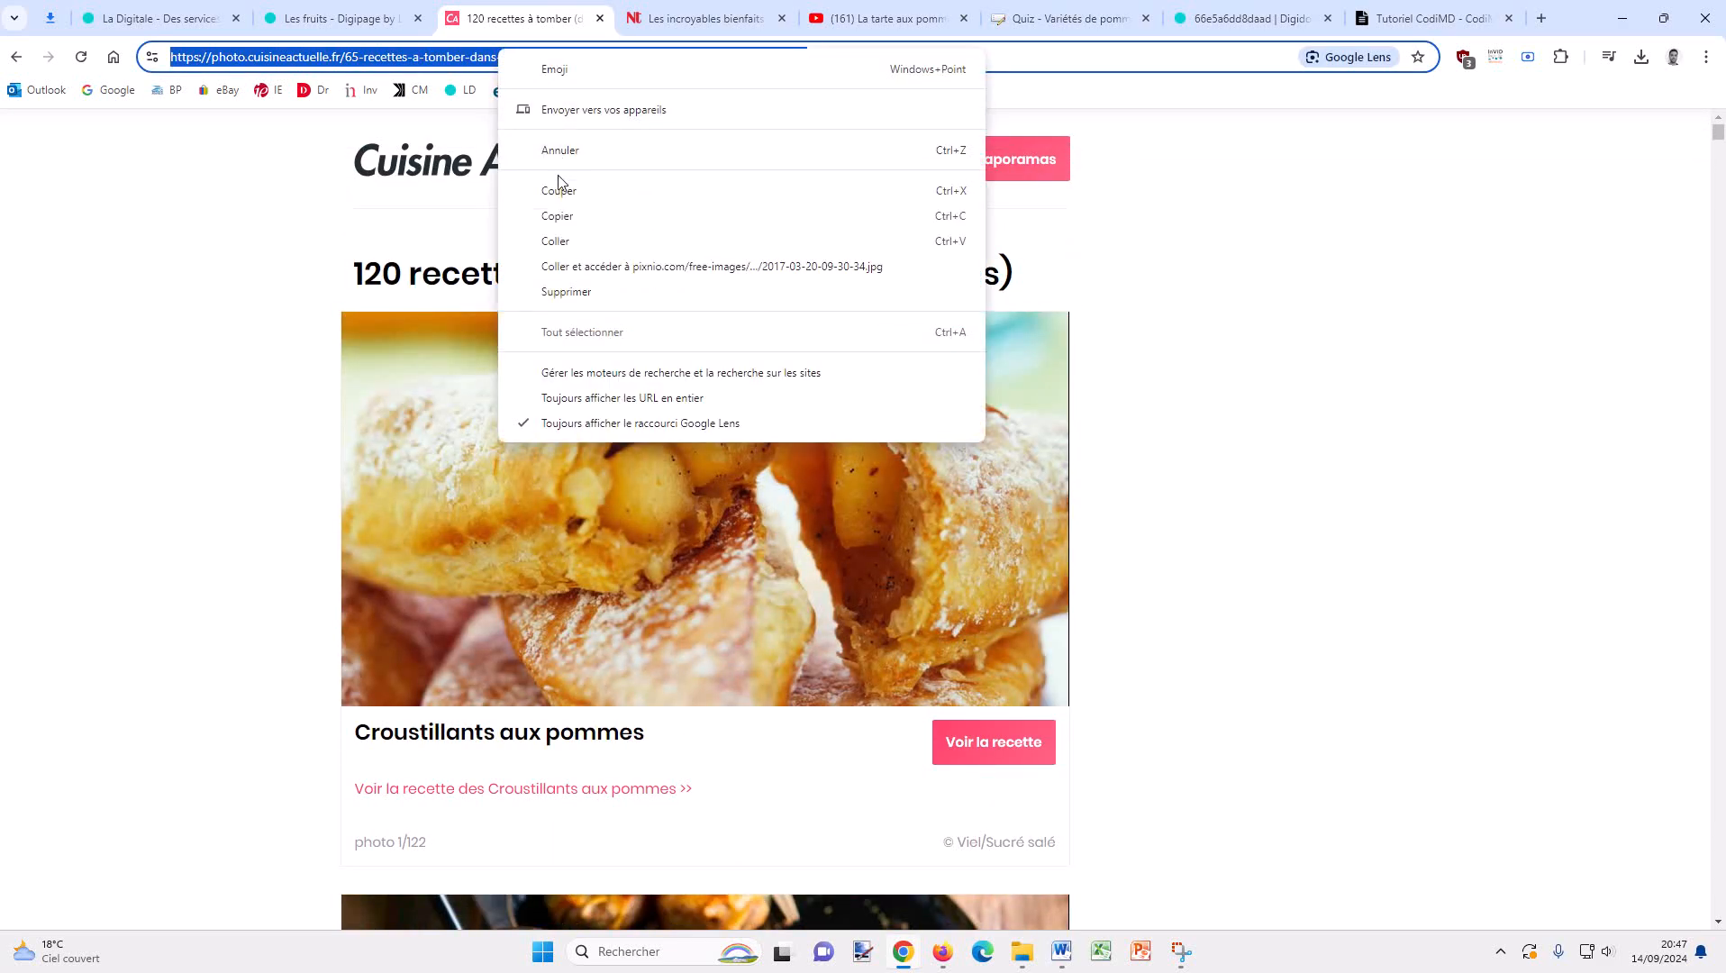
left_click(562, 215)
Back in the Digipage document, paste the recipe address on line 13 and test the link from the preview.
left_click(372, 15)
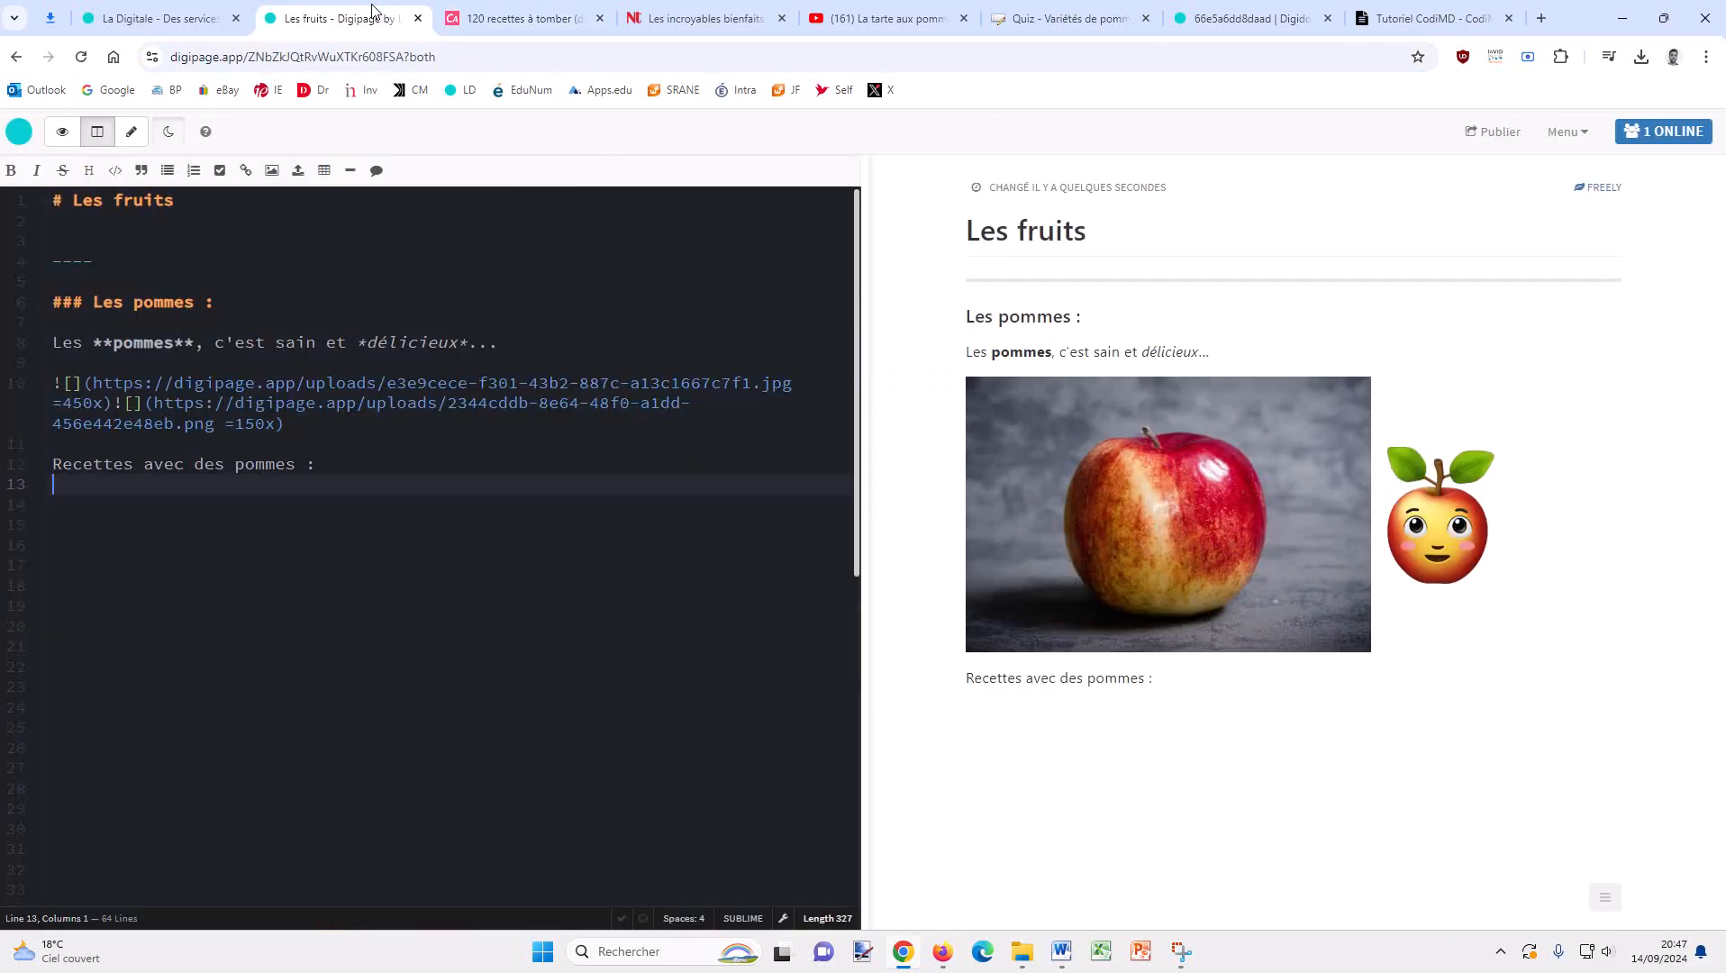
right_click(163, 490)
left_click(239, 252)
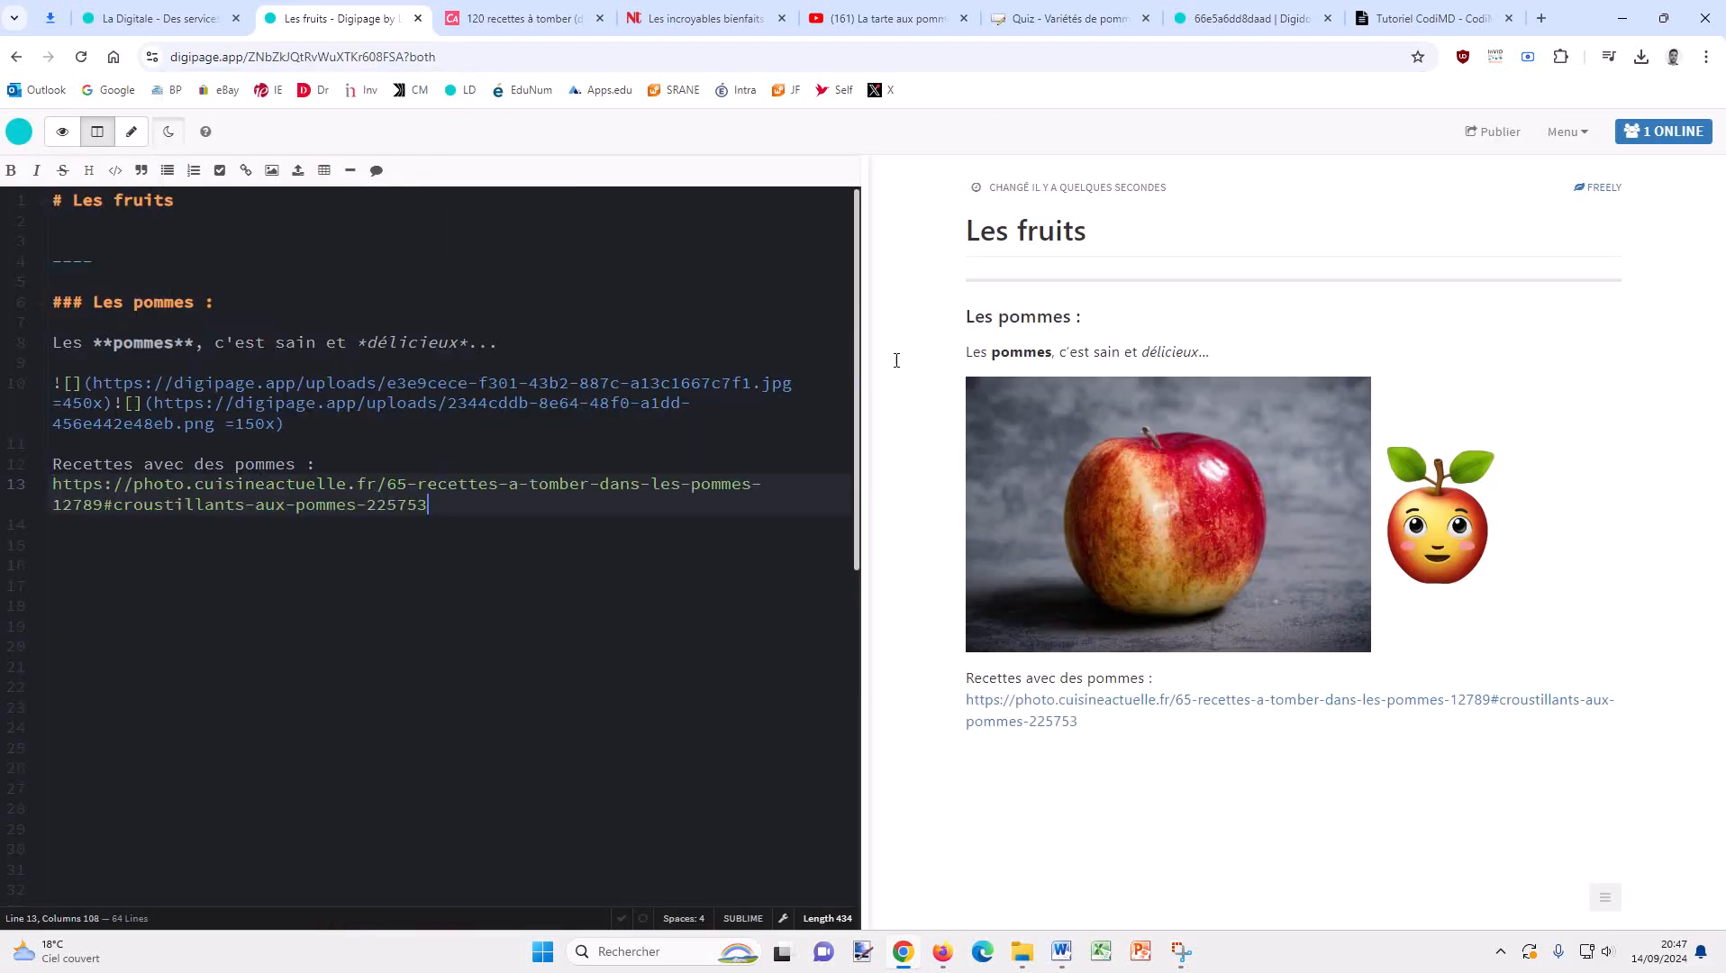
left_click(1329, 702)
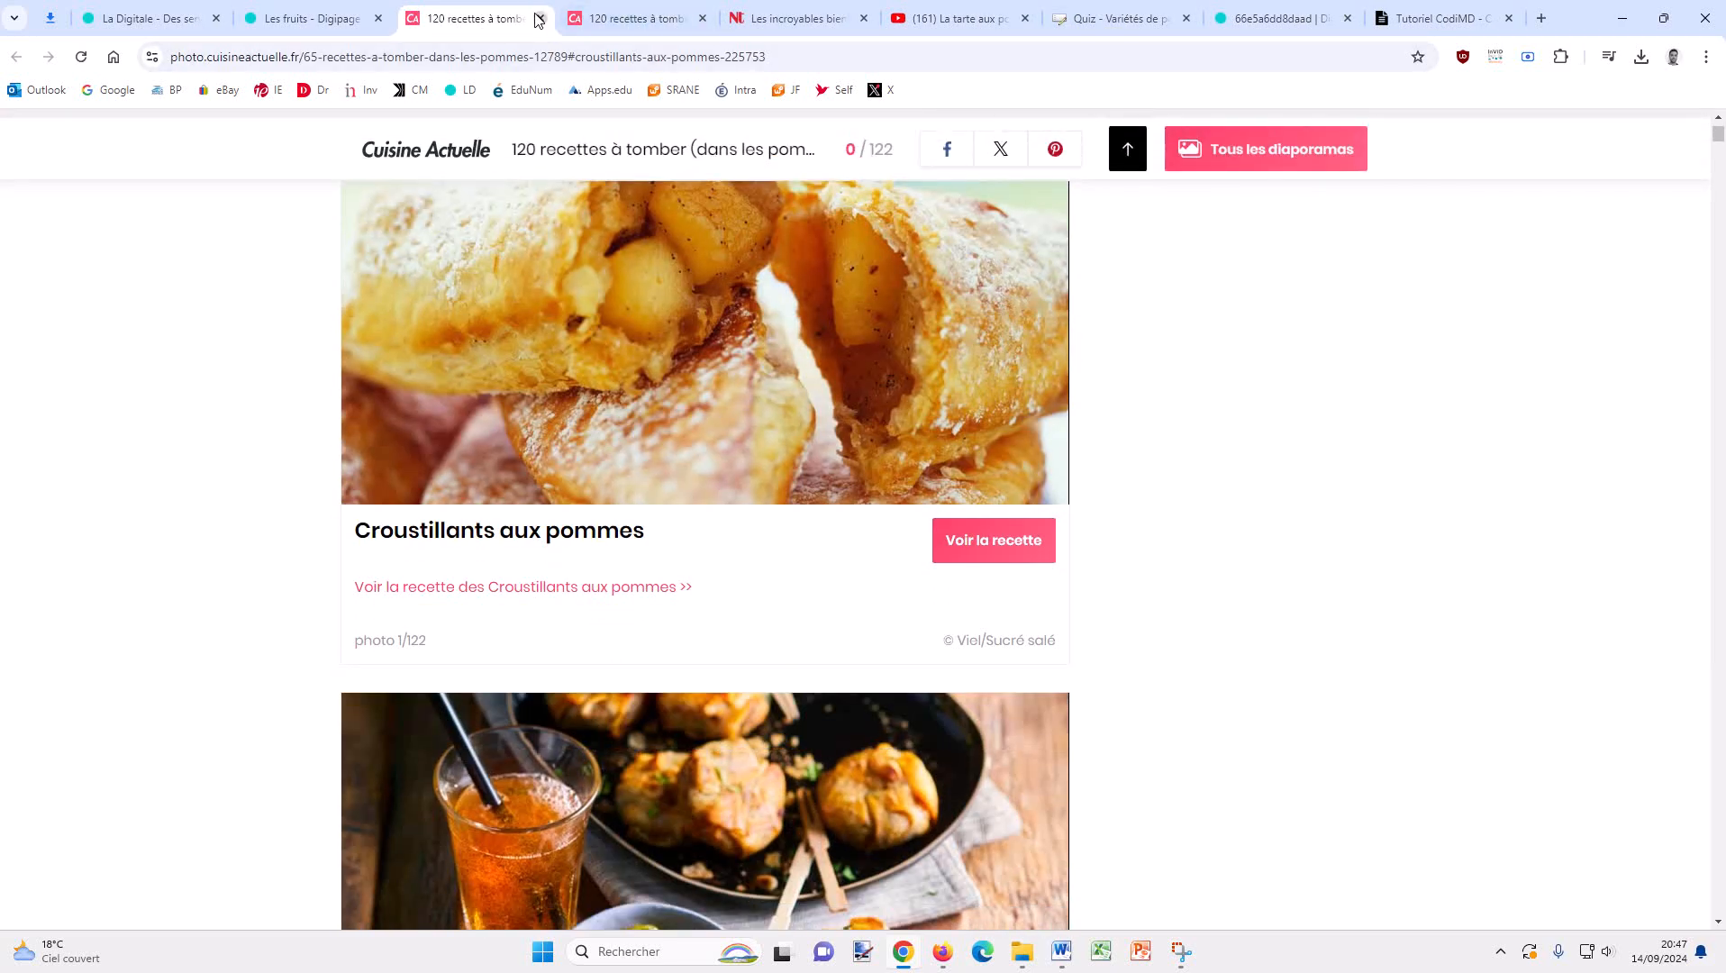
left_click(538, 18)
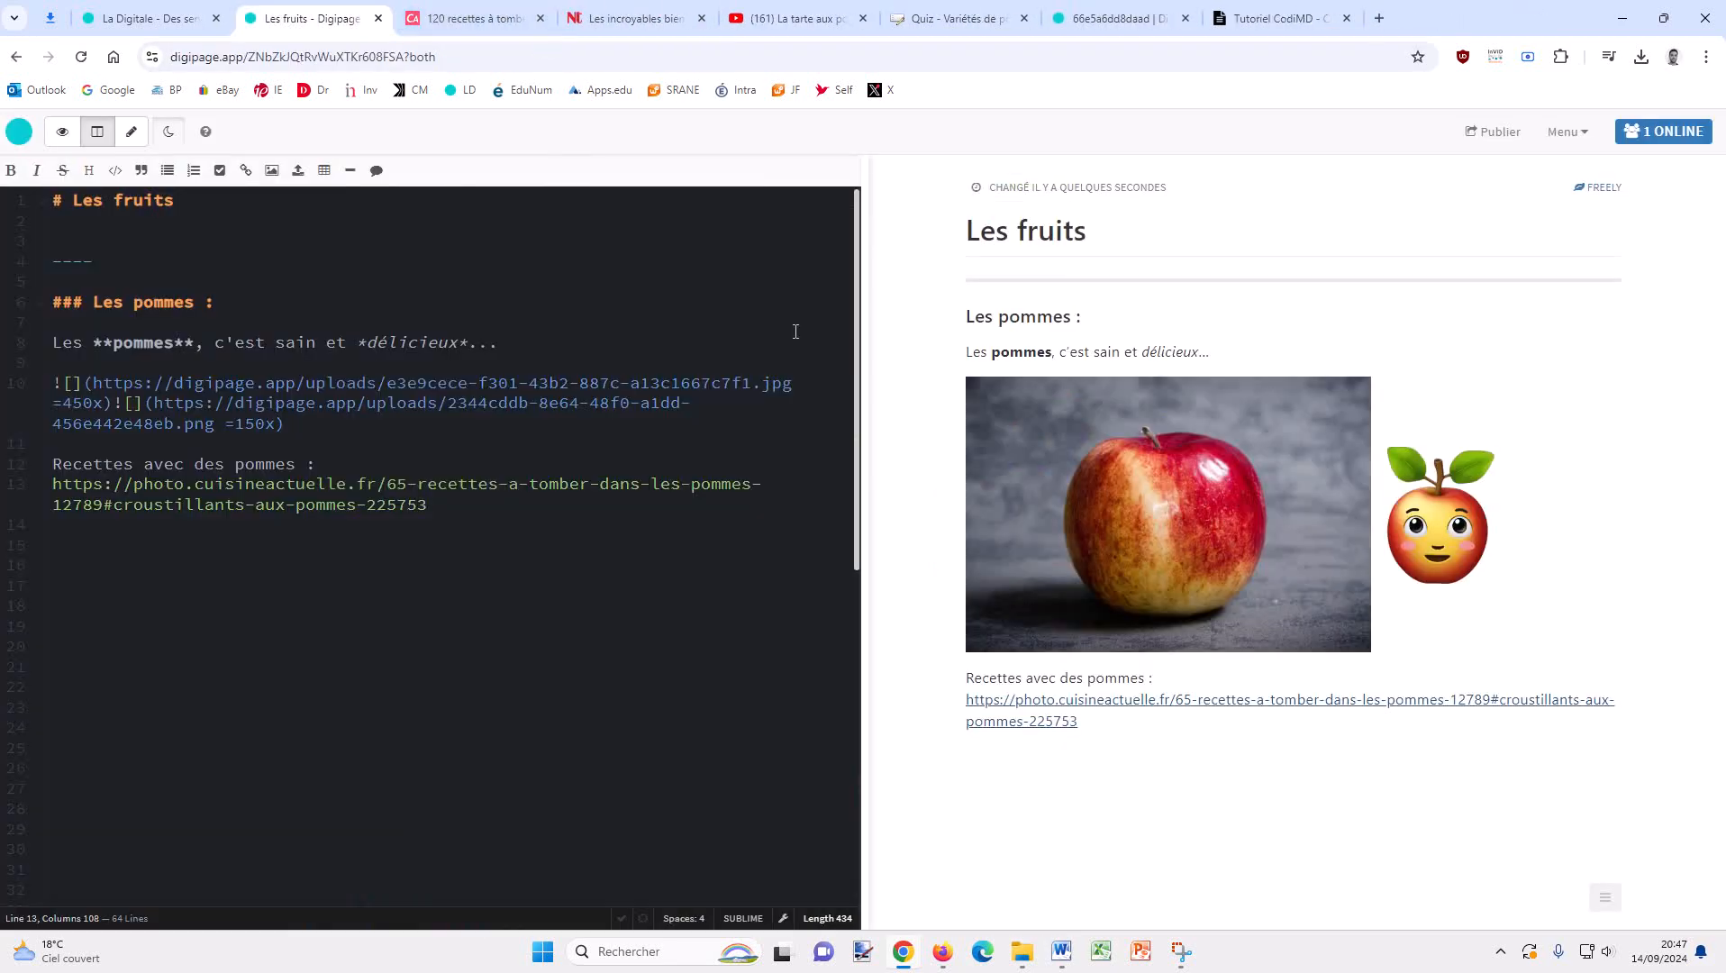
left_click(394, 539)
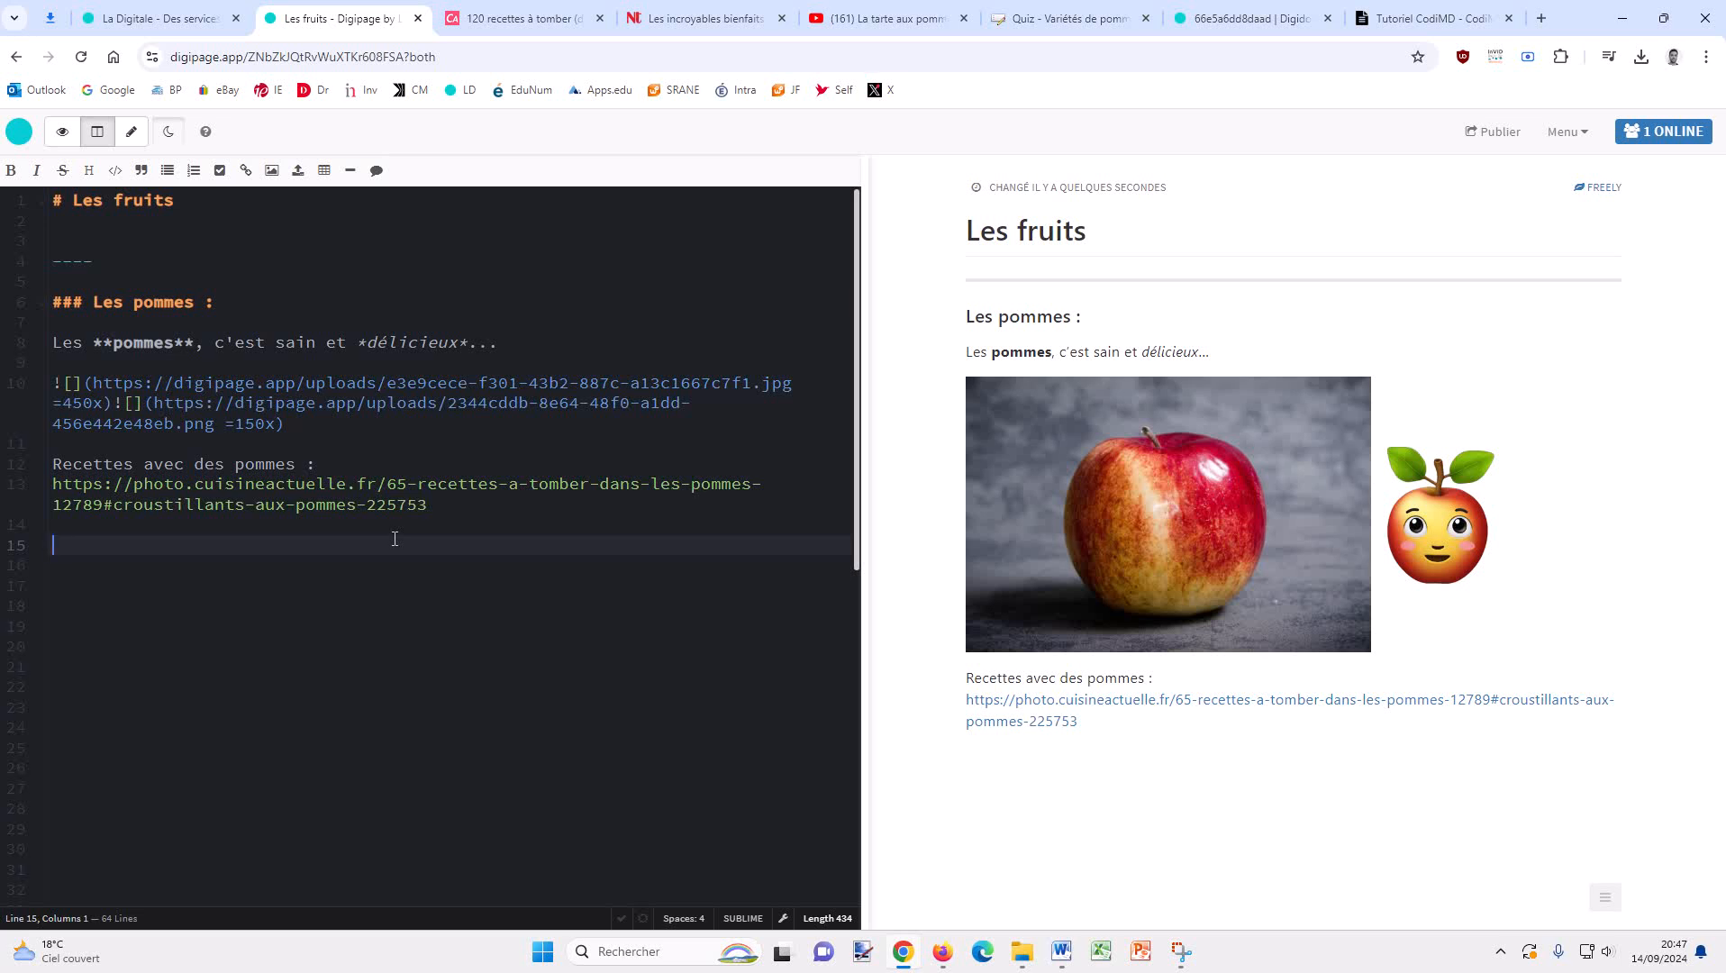
Close the recipe page and copy the address of the Notre Temps article "Les incroyables bienfaits de la pomme".
left_click(600, 18)
left_click(515, 11)
scroll(621, 417, "down", 3)
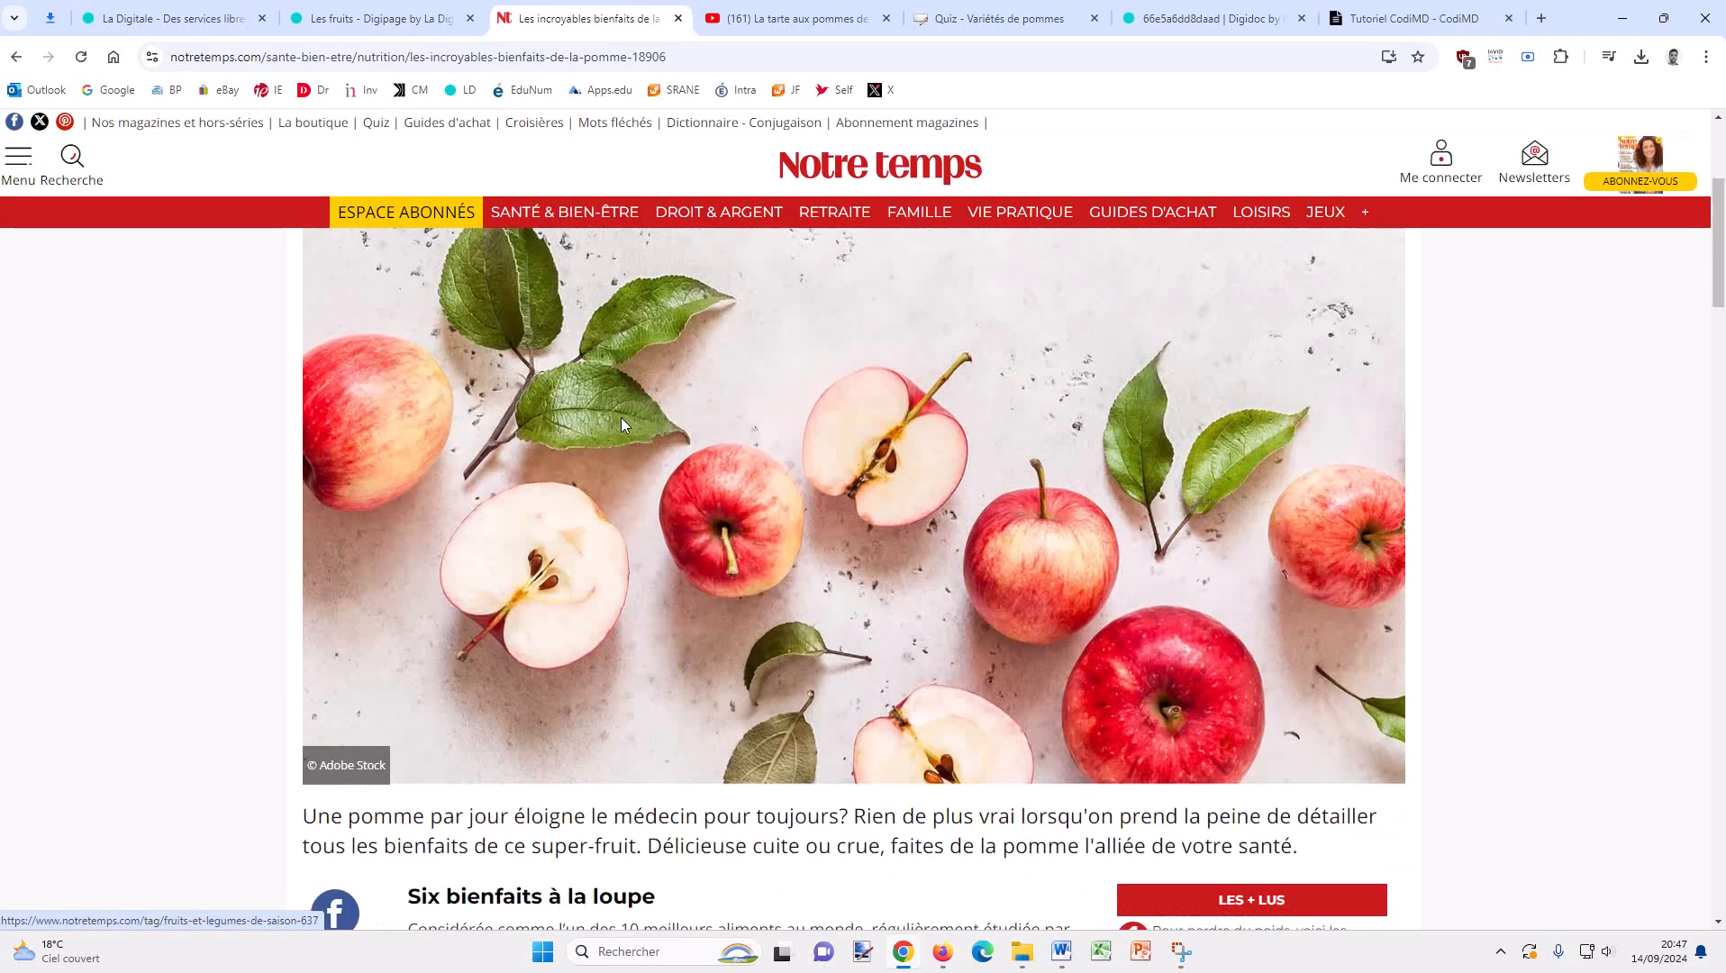
scroll(621, 417, "up", 3)
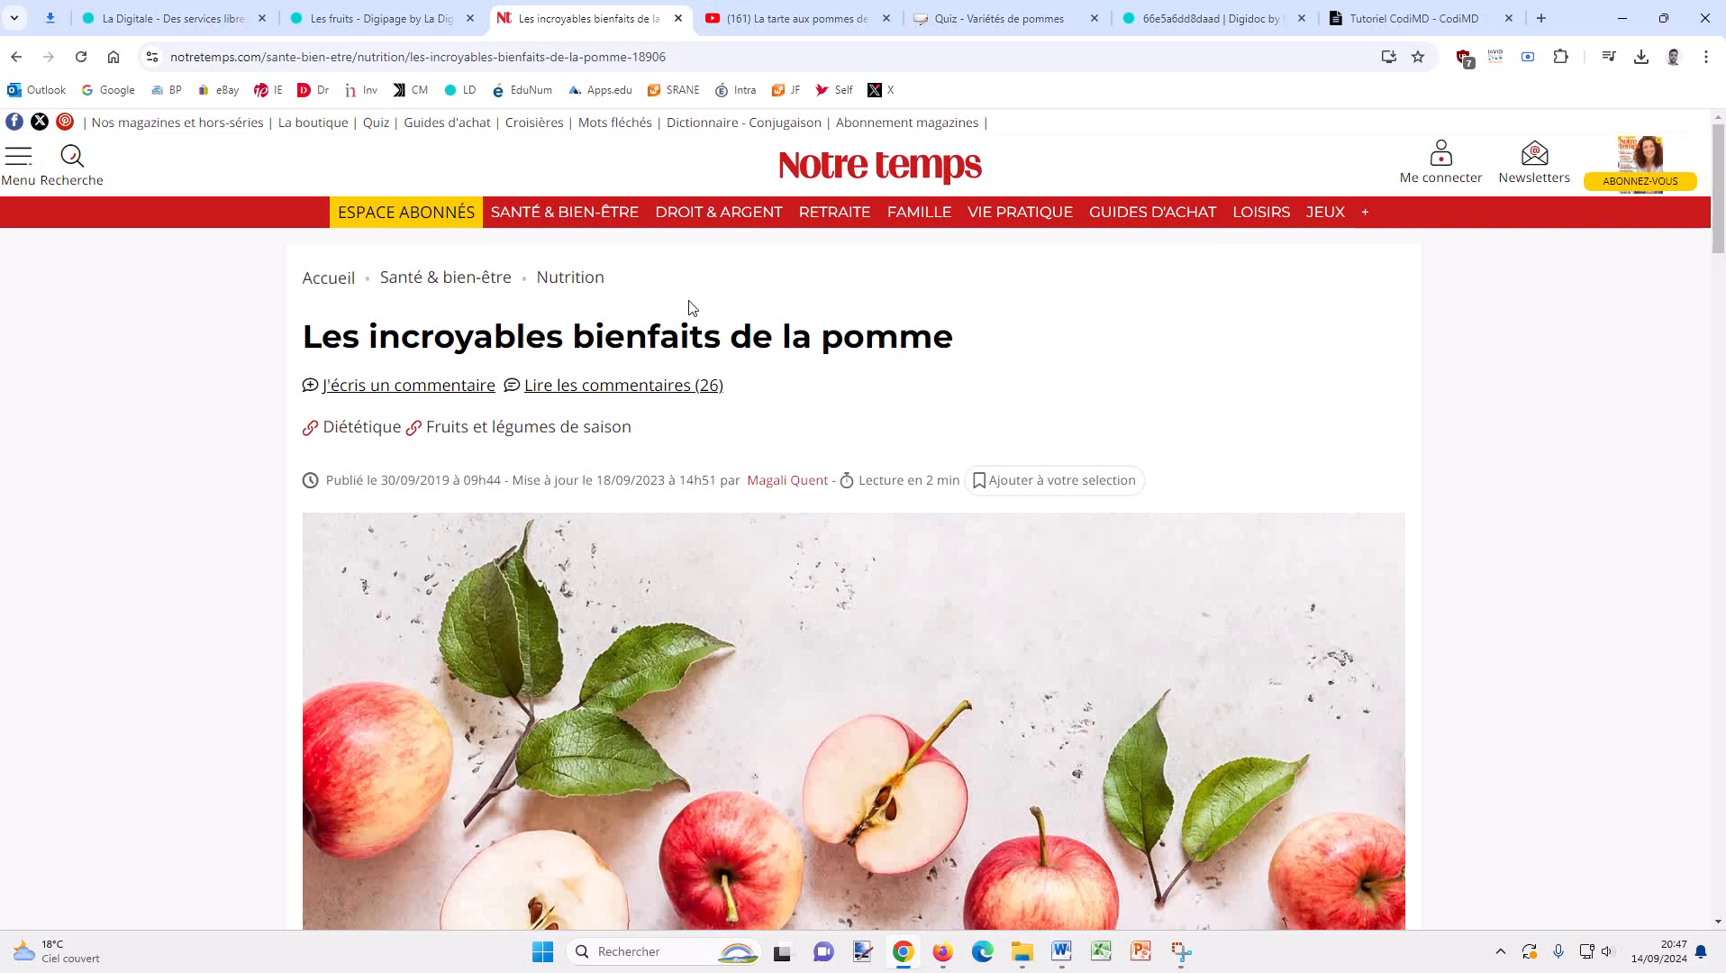
left_click(569, 56)
left_click(569, 56)
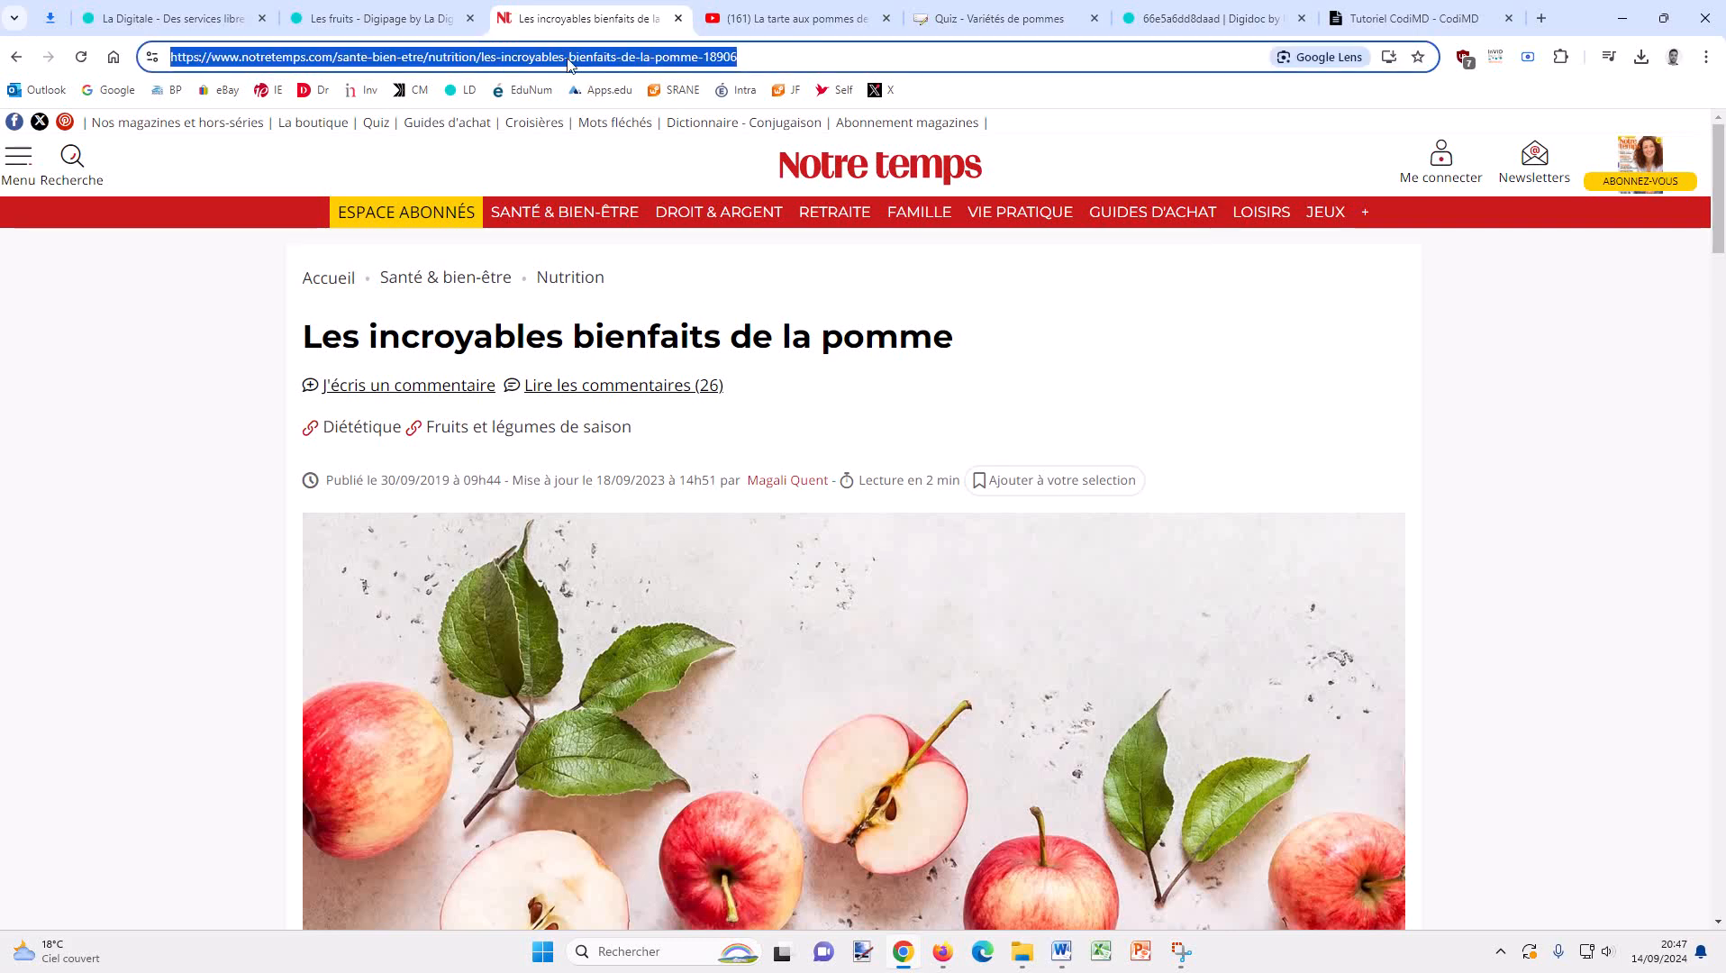
right_click(569, 59)
left_click(622, 227)
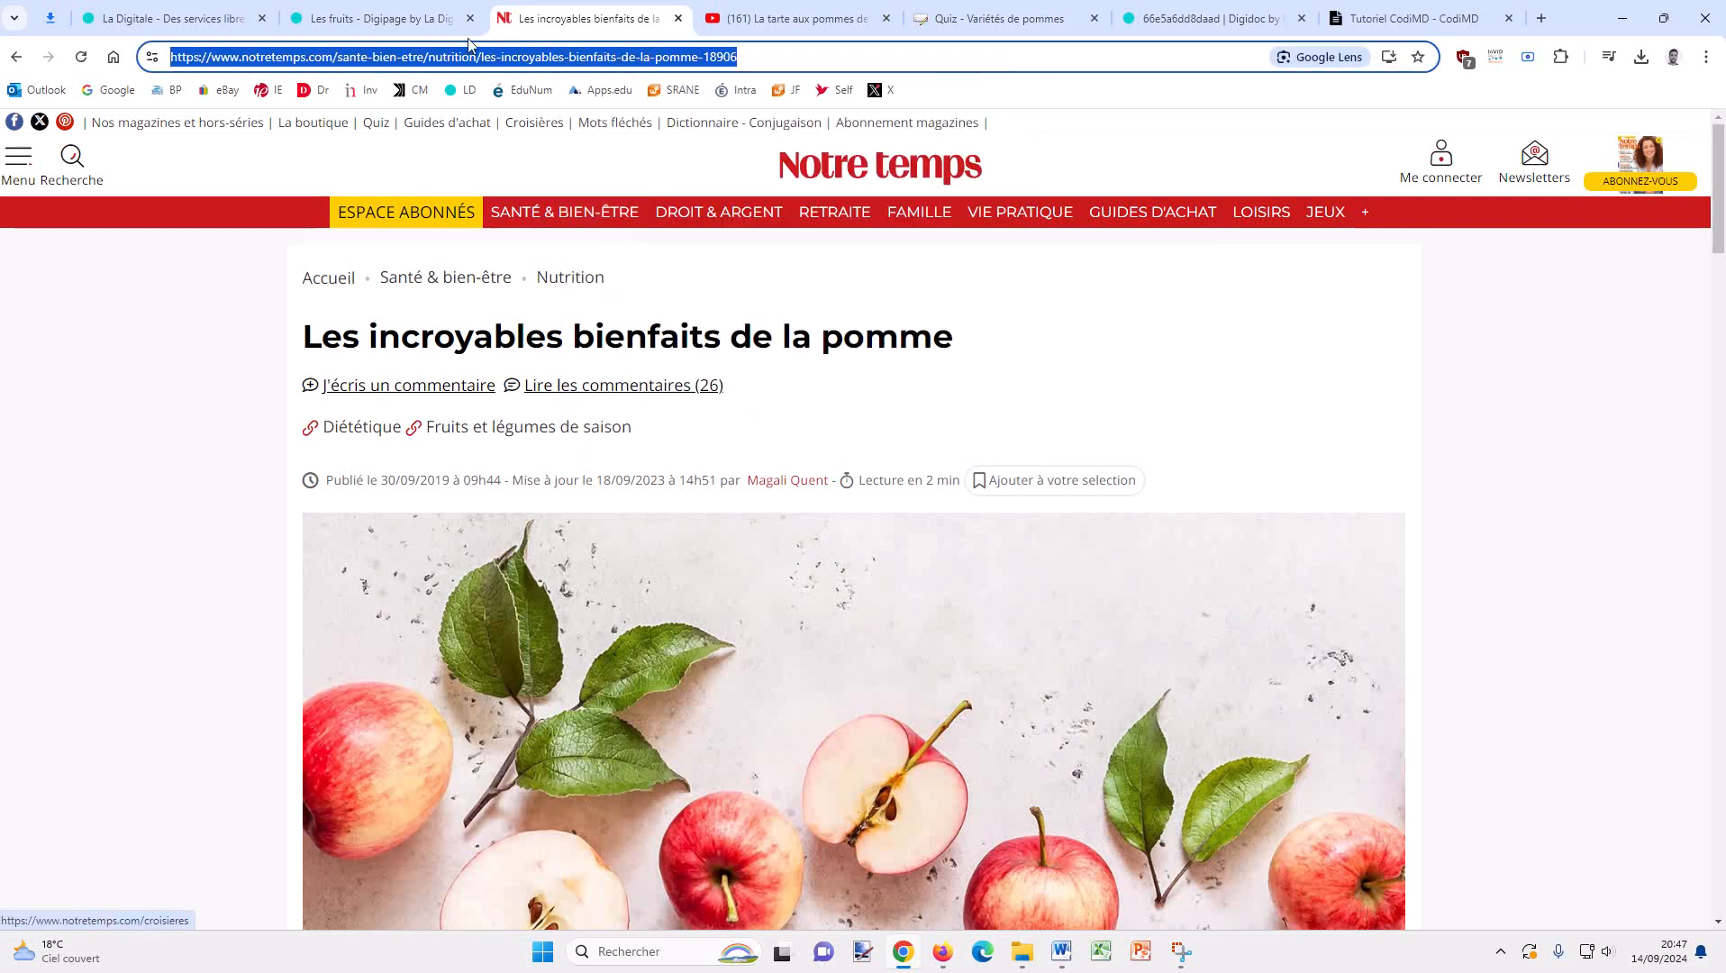
left_click(414, 16)
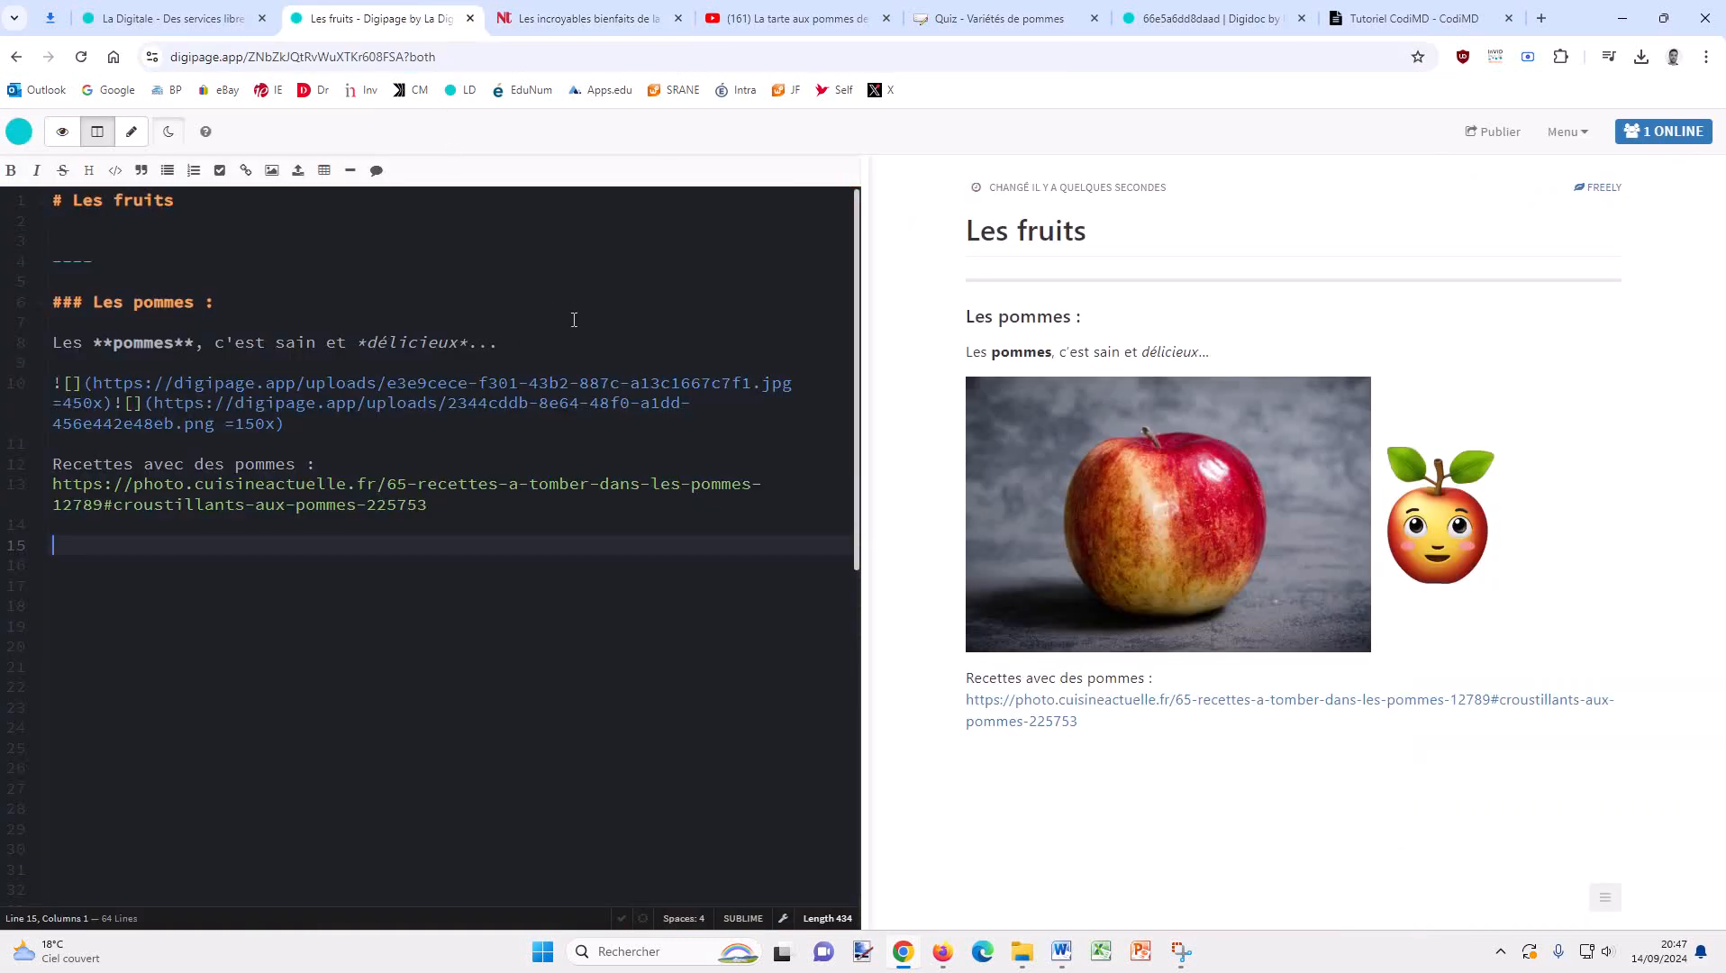
double_click(303, 344)
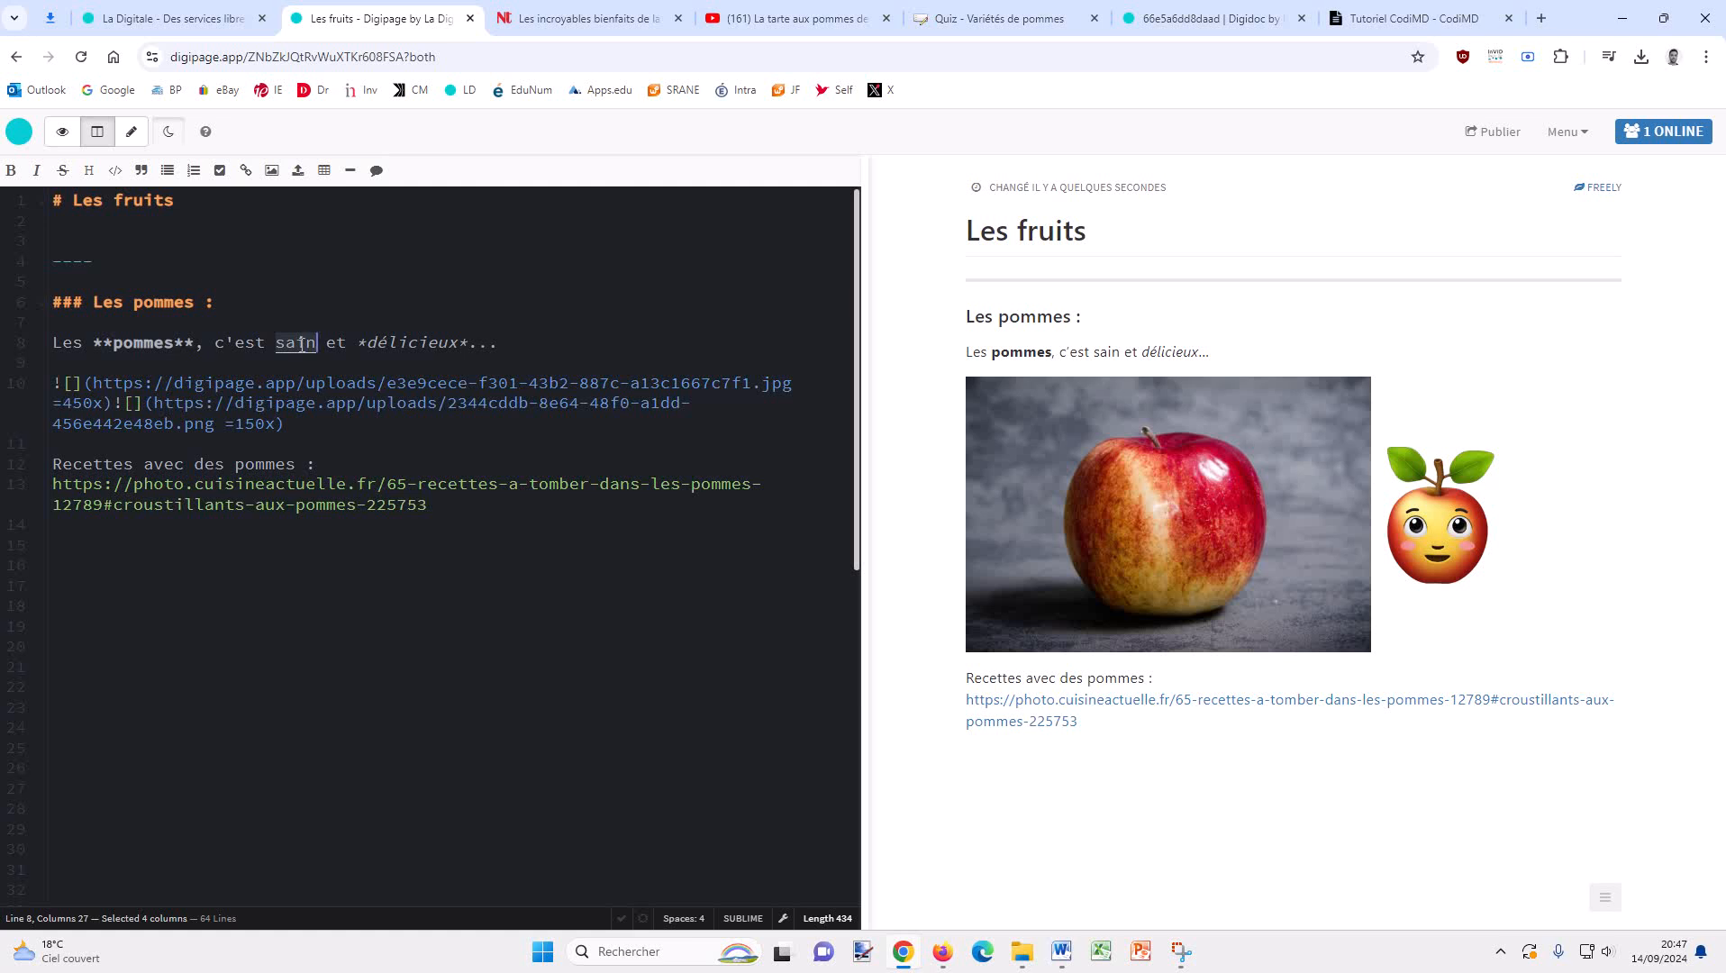
left_click(247, 177)
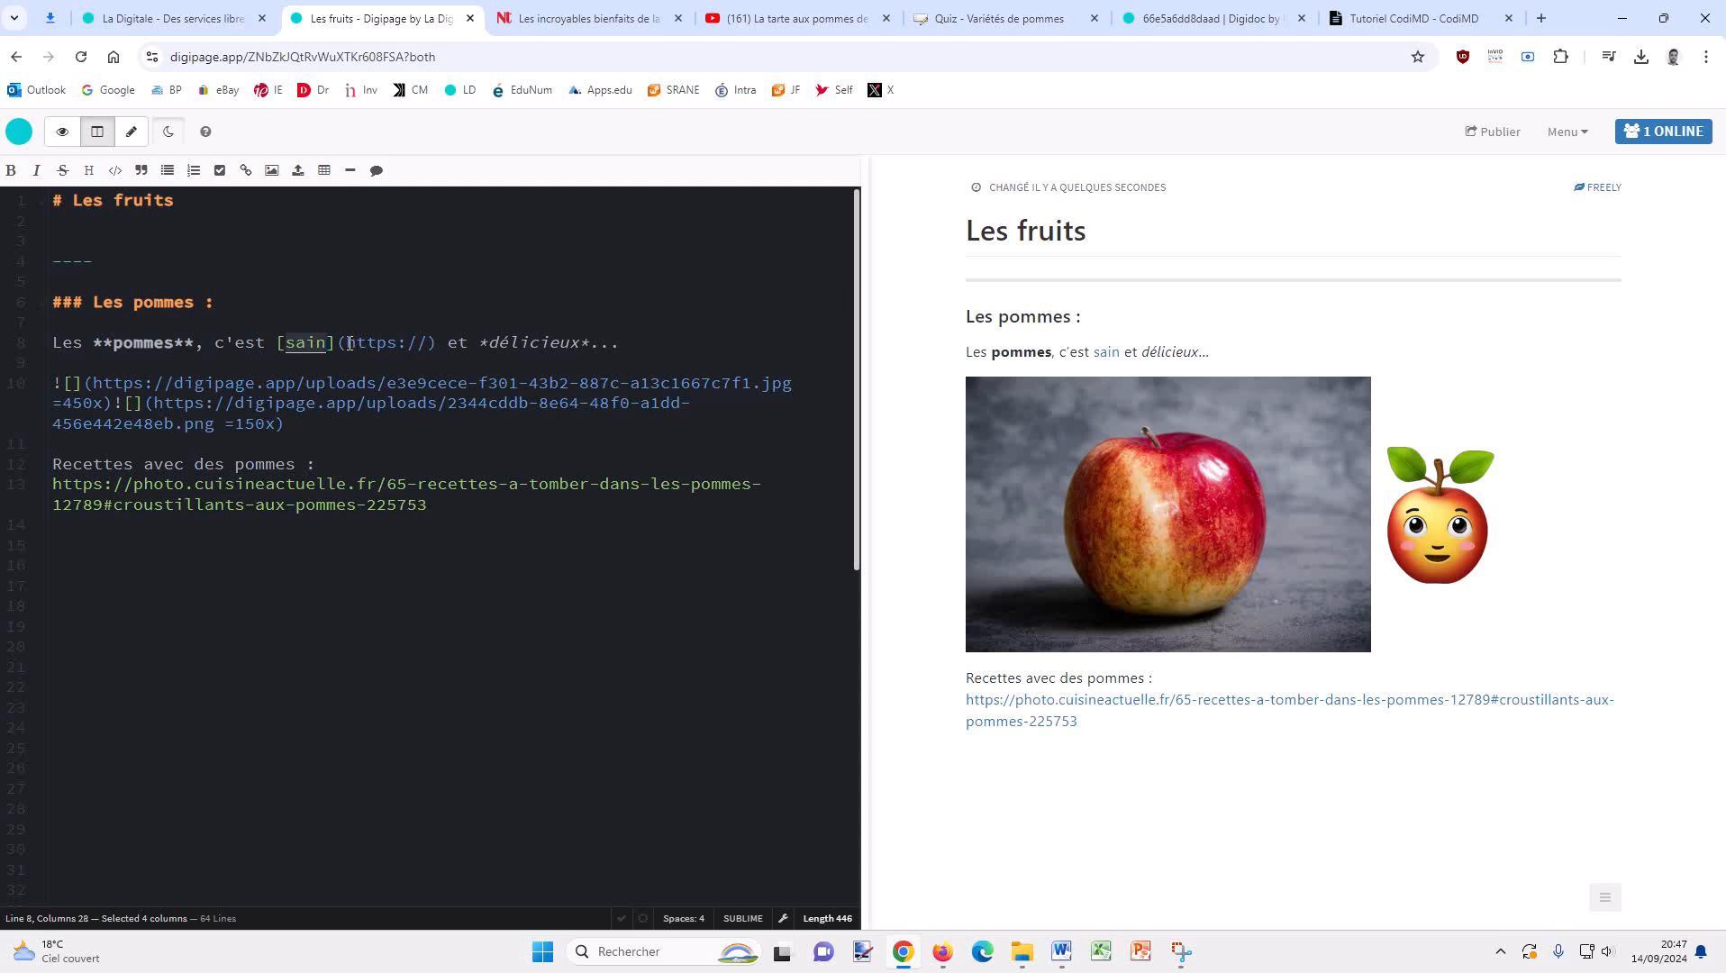
left_click_drag(347, 344, 428, 344)
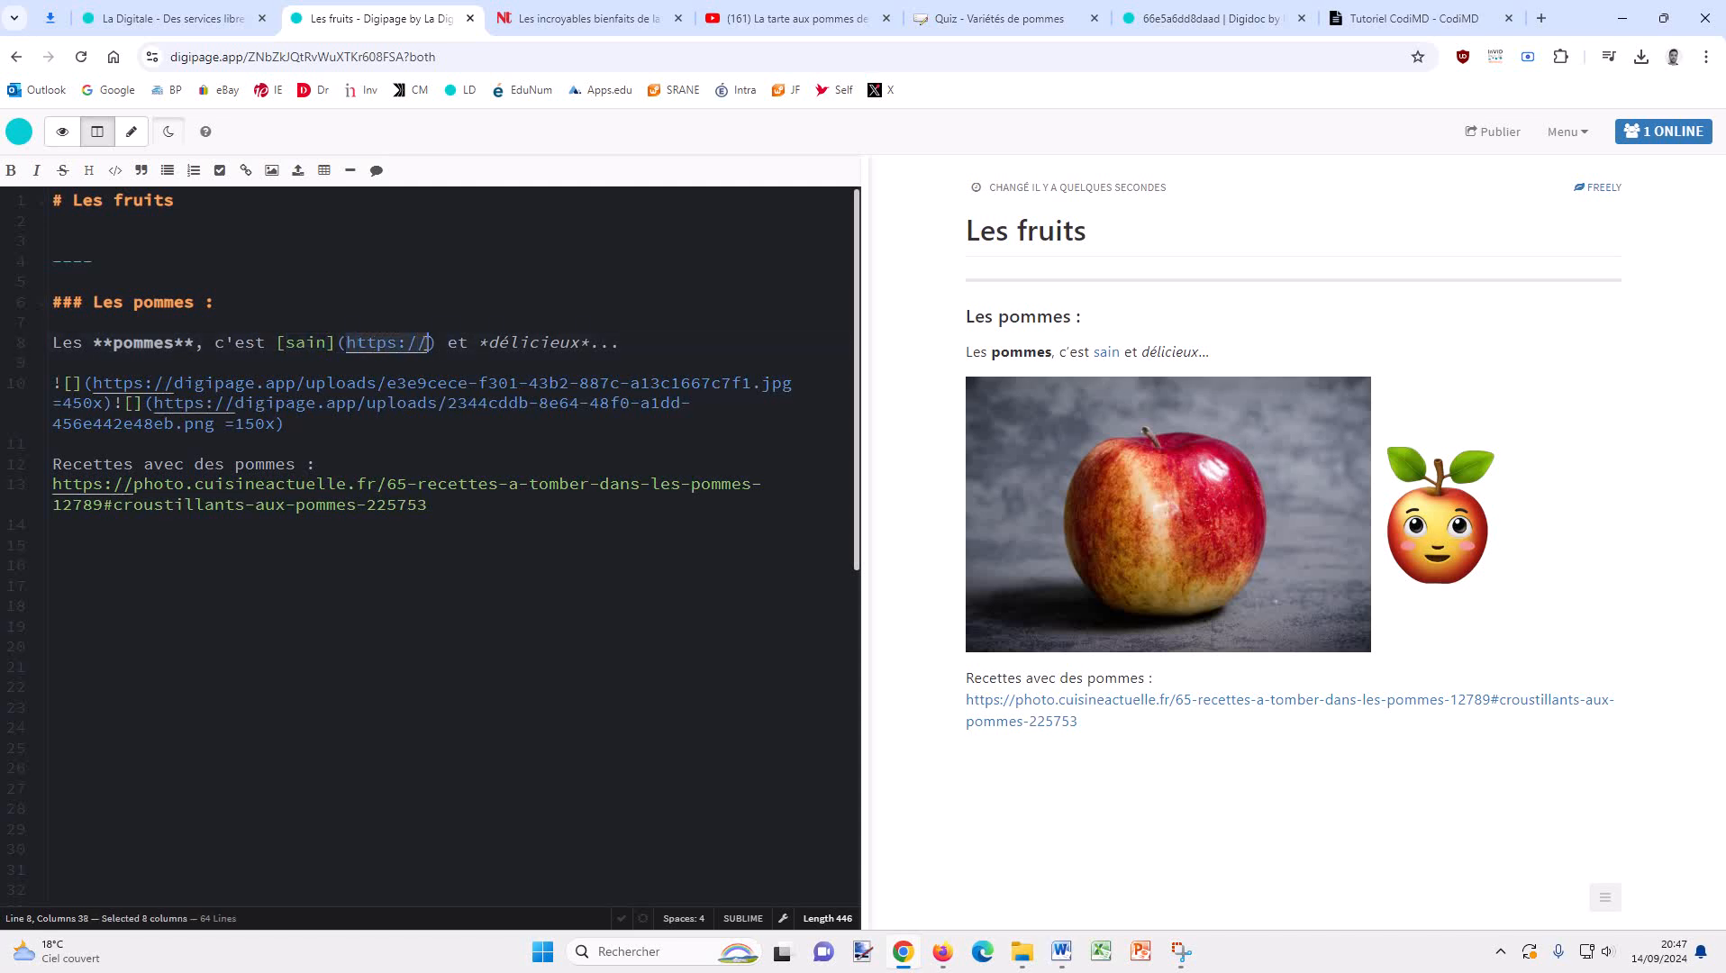
right_click(418, 344)
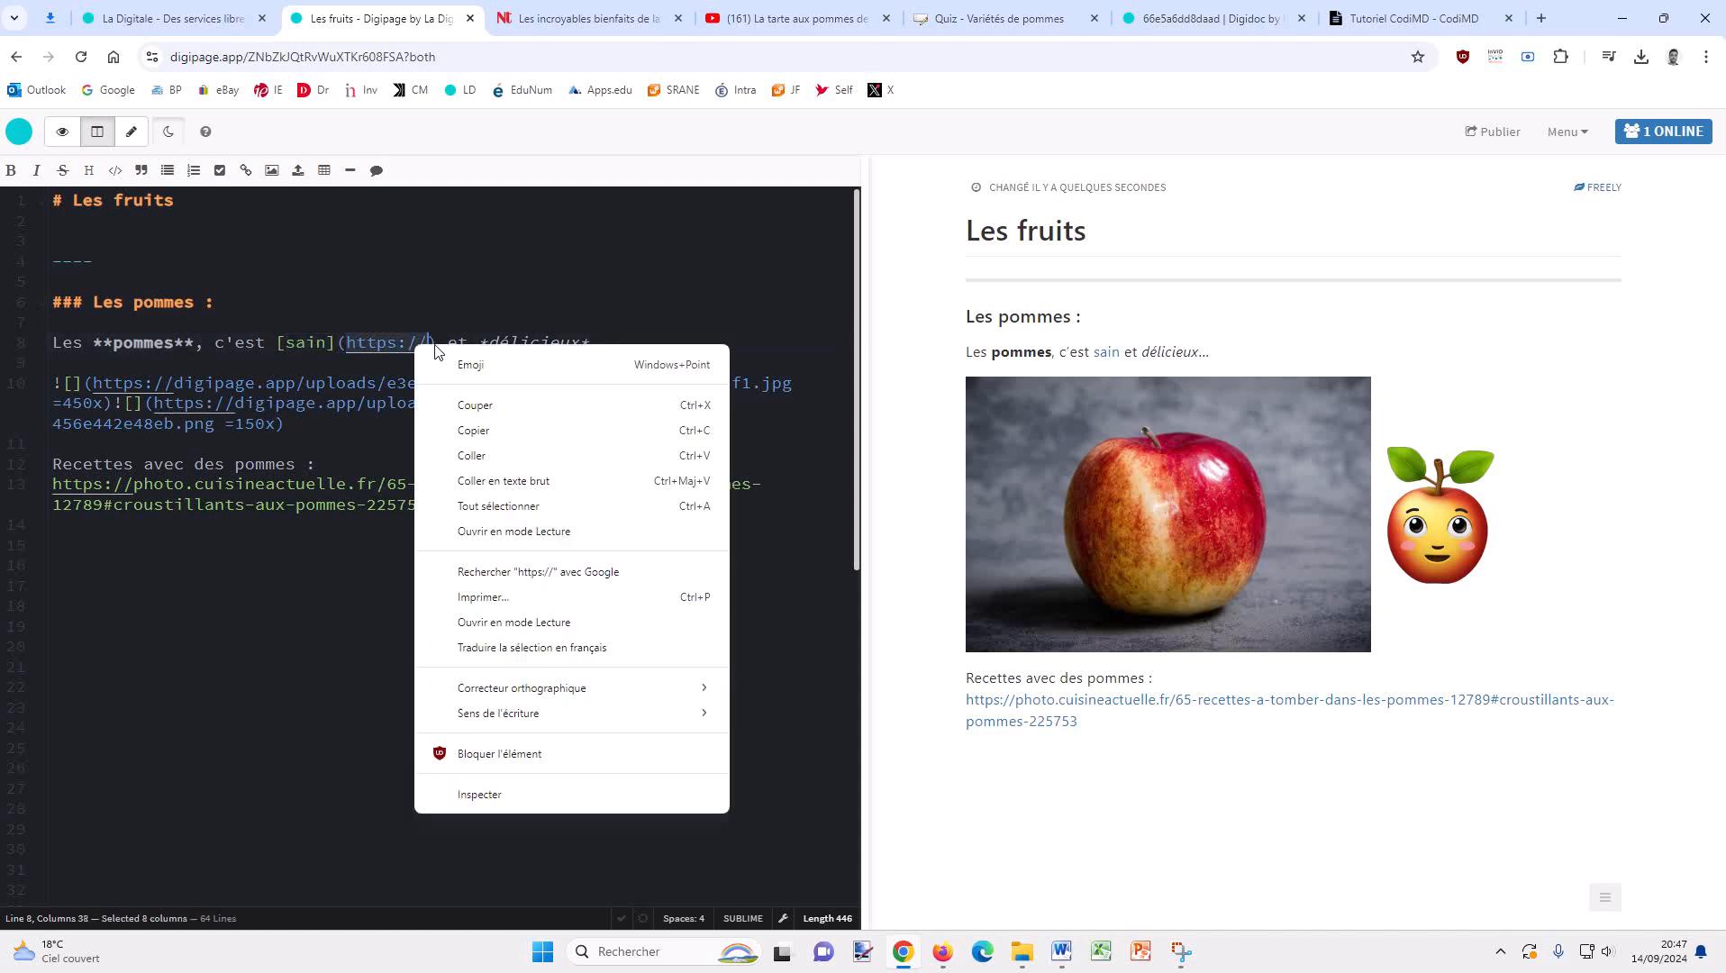
left_click(495, 461)
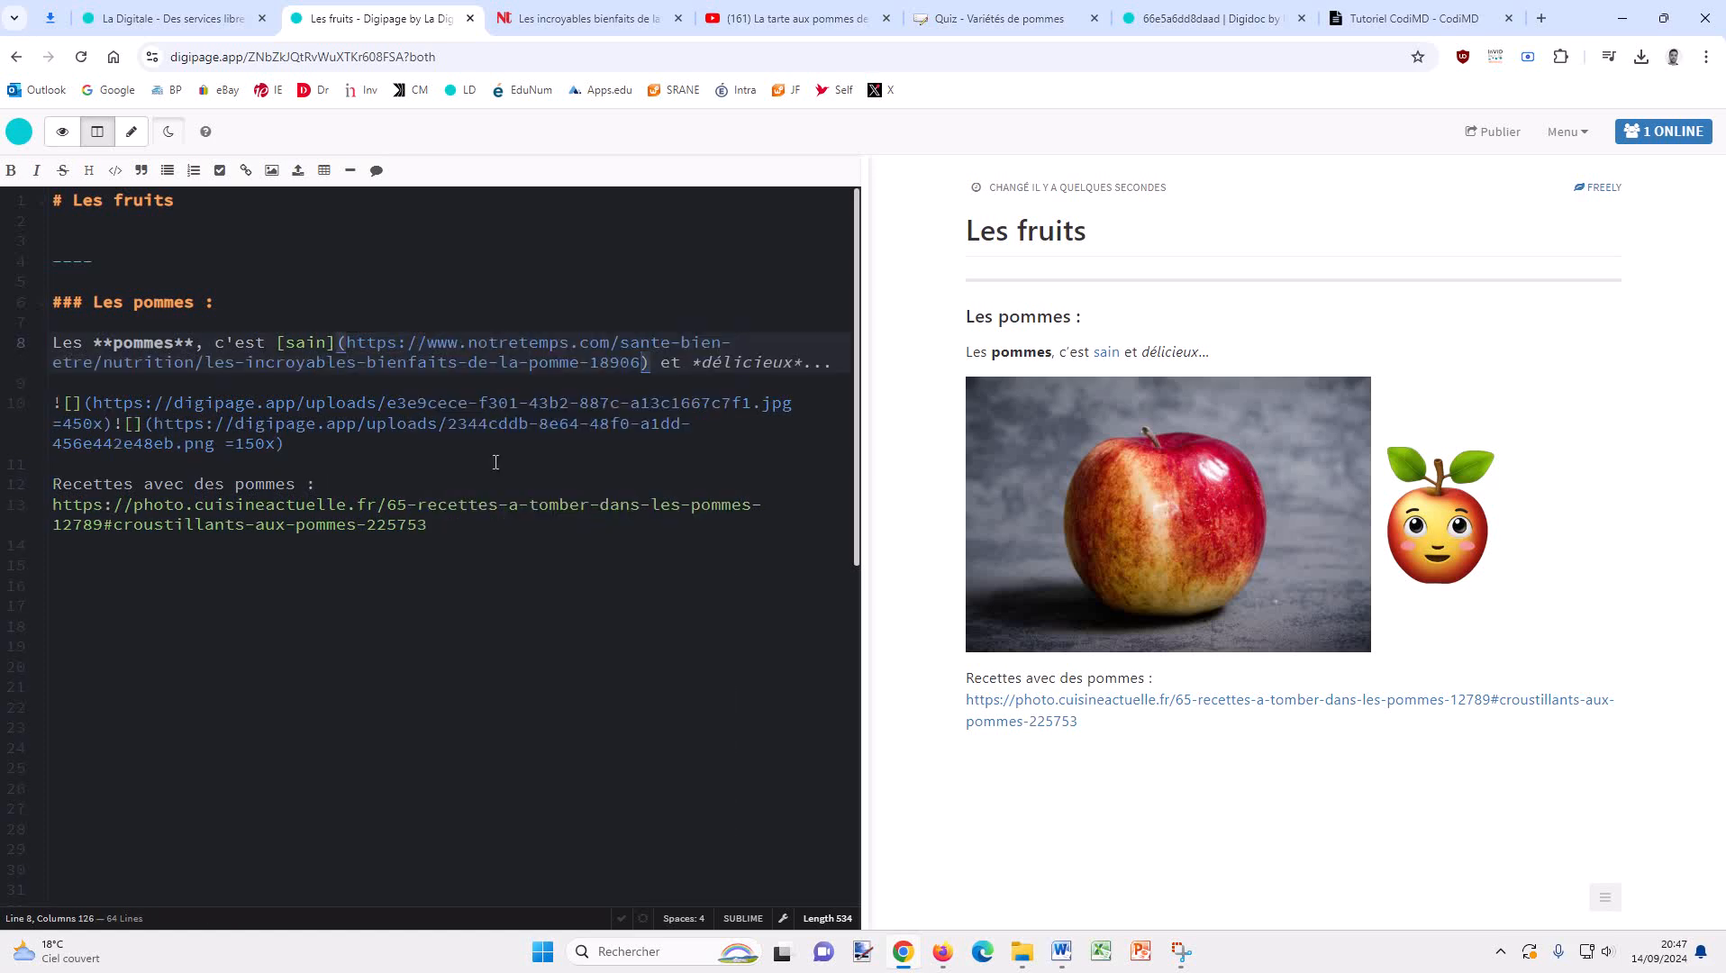
Test the "sain" link from the preview, close the article pages and place the cursor on line 15.
left_click(1104, 360)
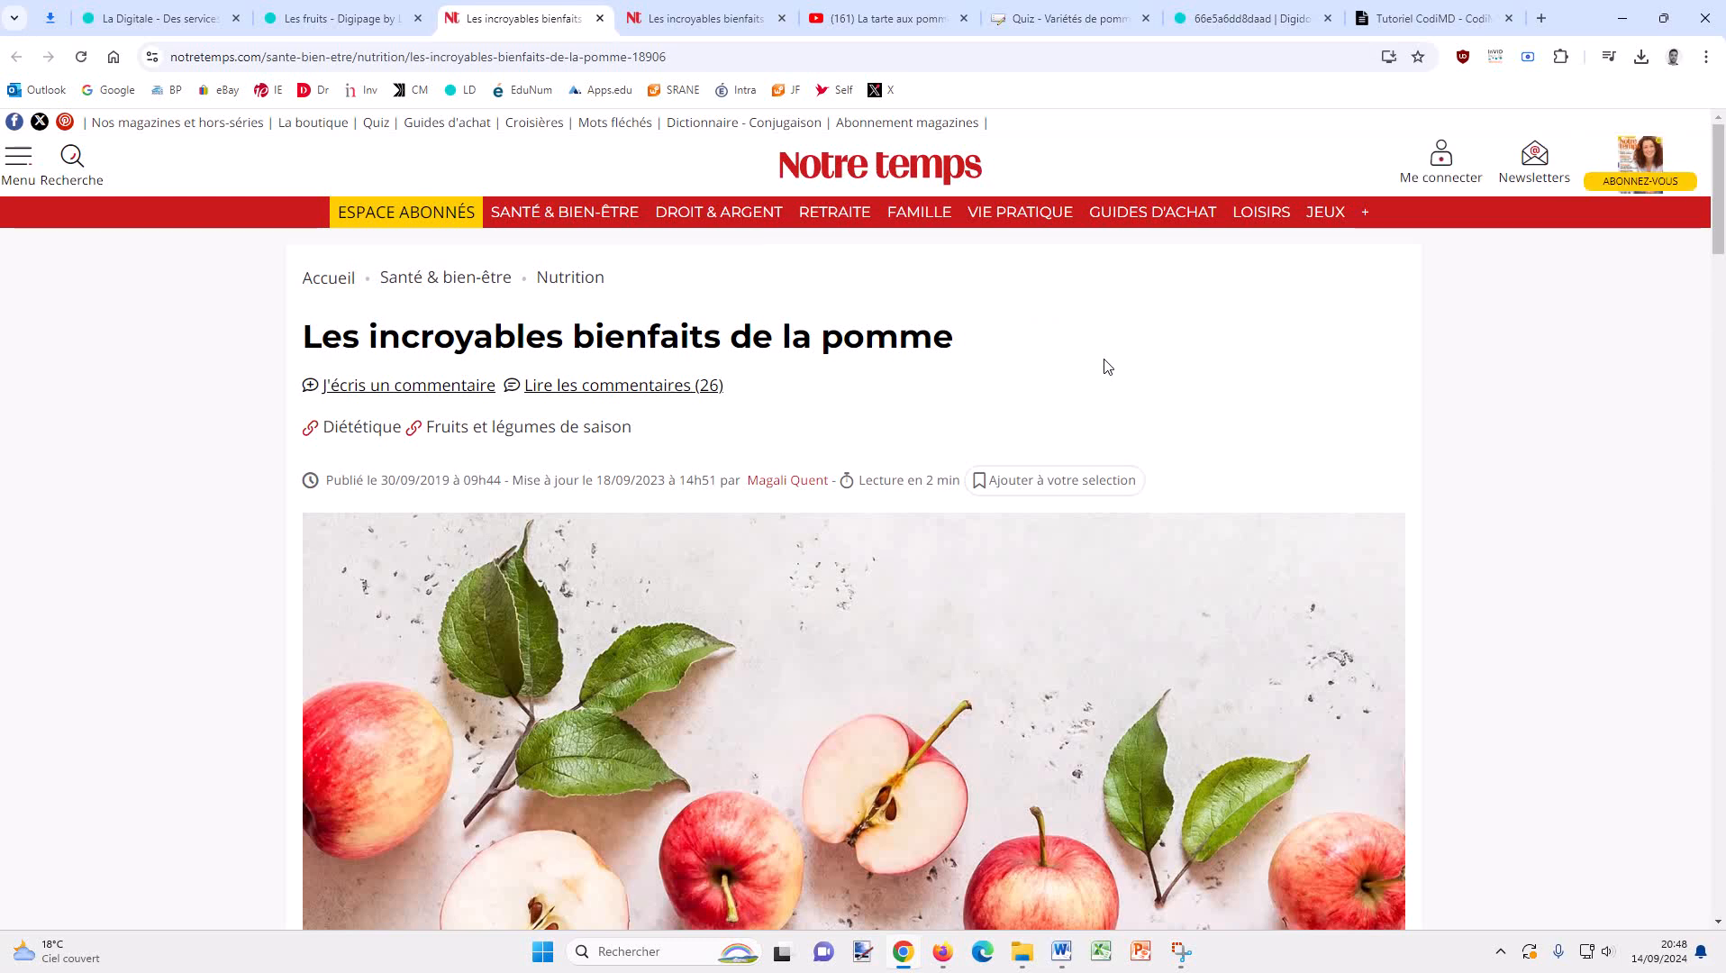
left_click(600, 18)
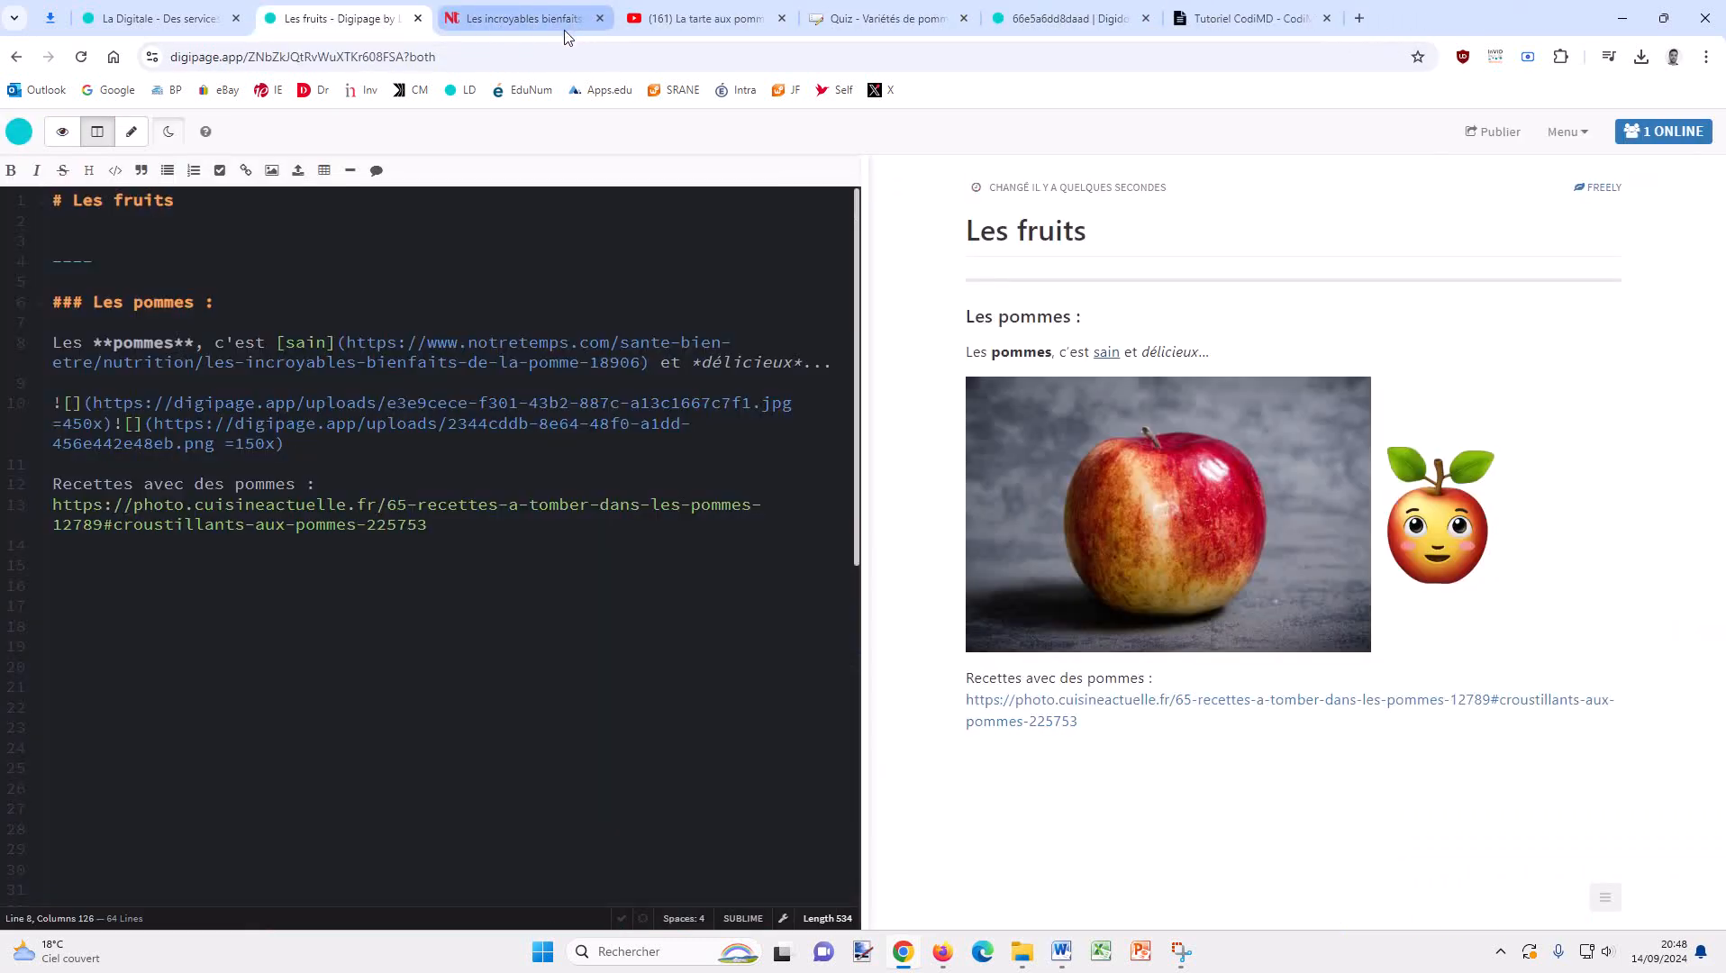
left_click(185, 563)
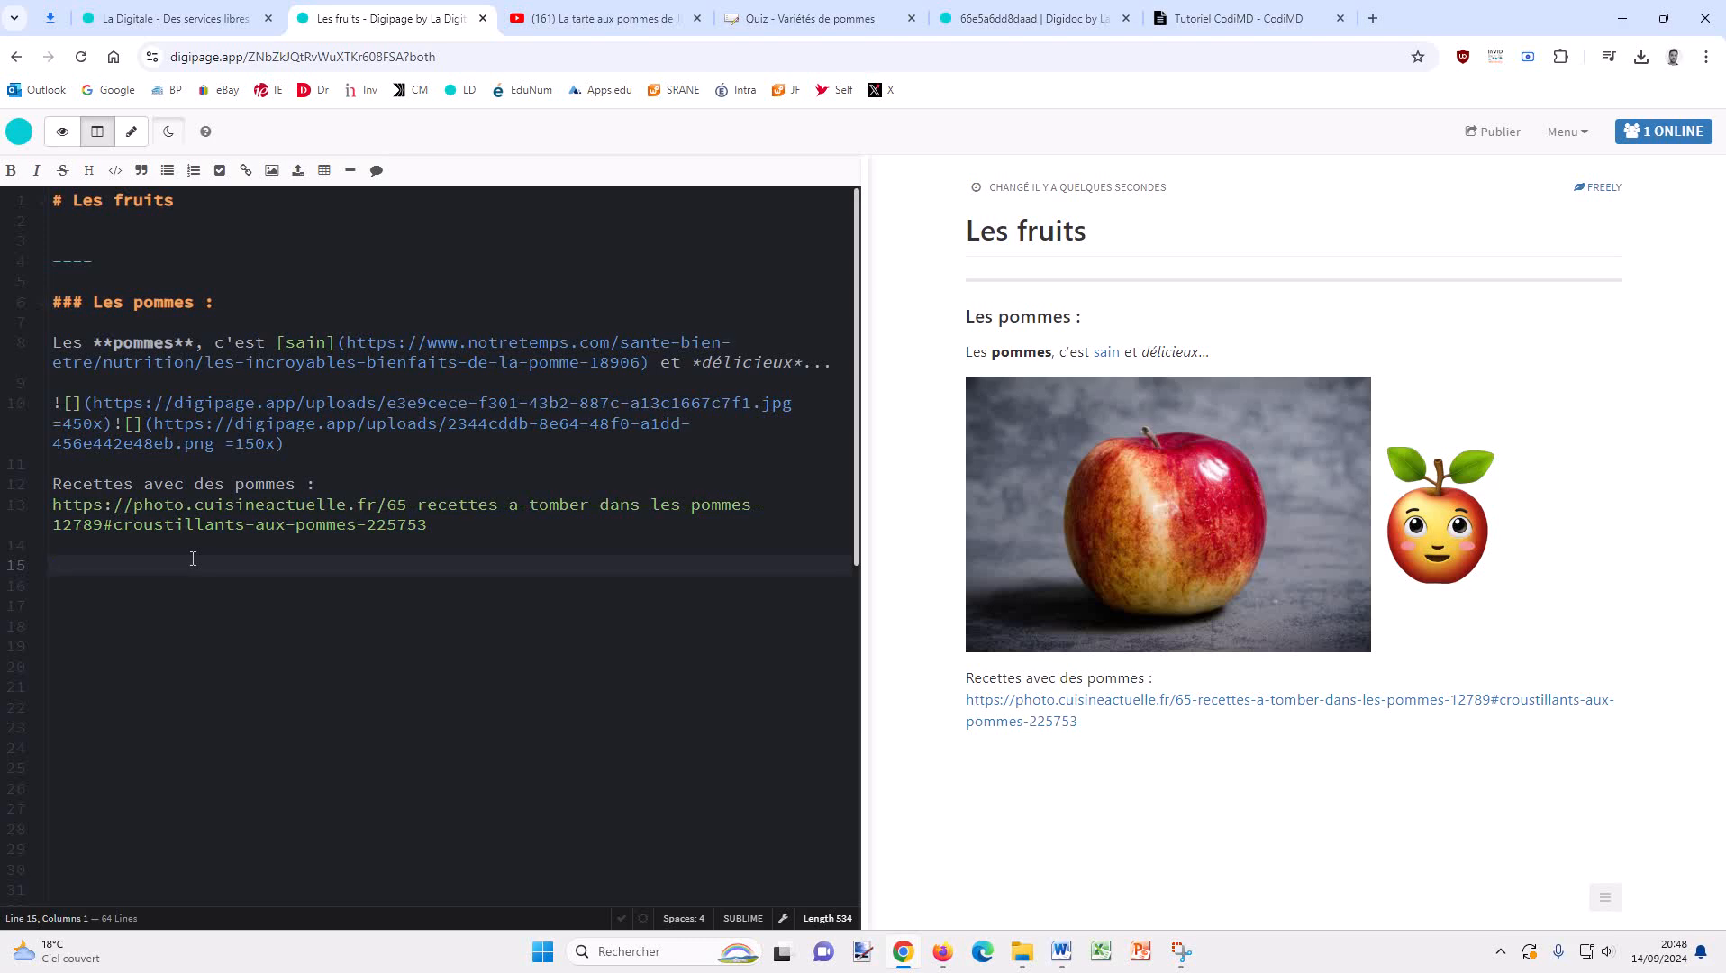
Switch to the YouTube apple tart video and copy its iframe embed code from the sharing options.
left_click(565, 18)
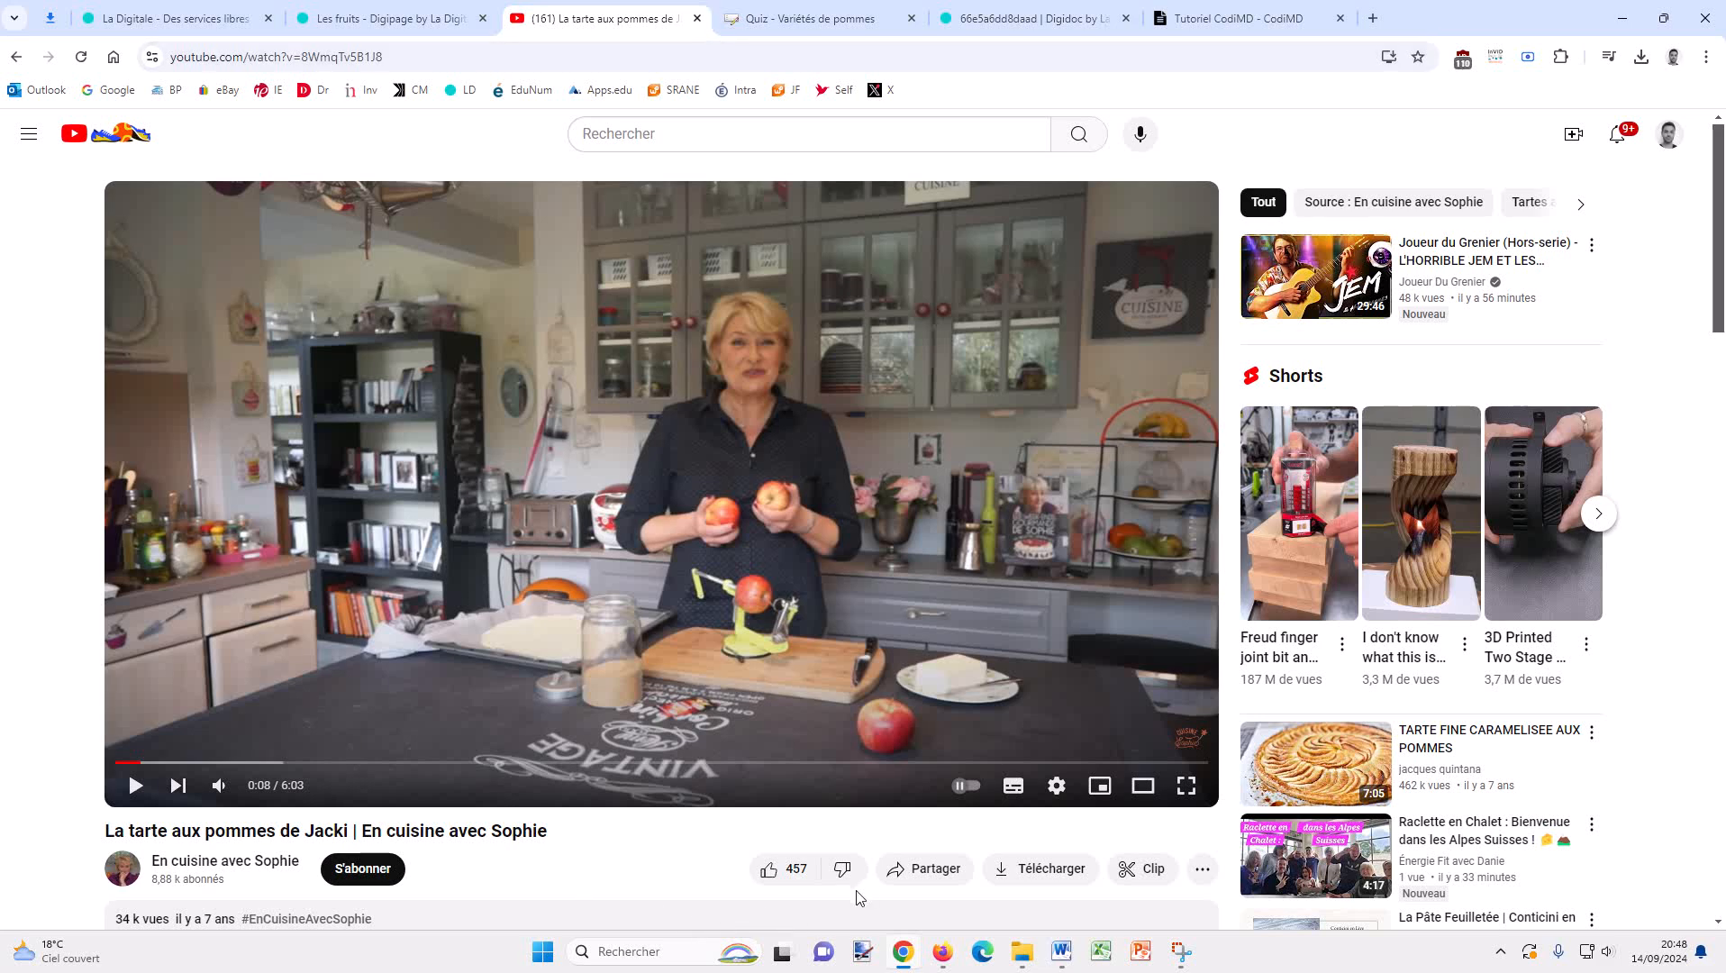
left_click(950, 878)
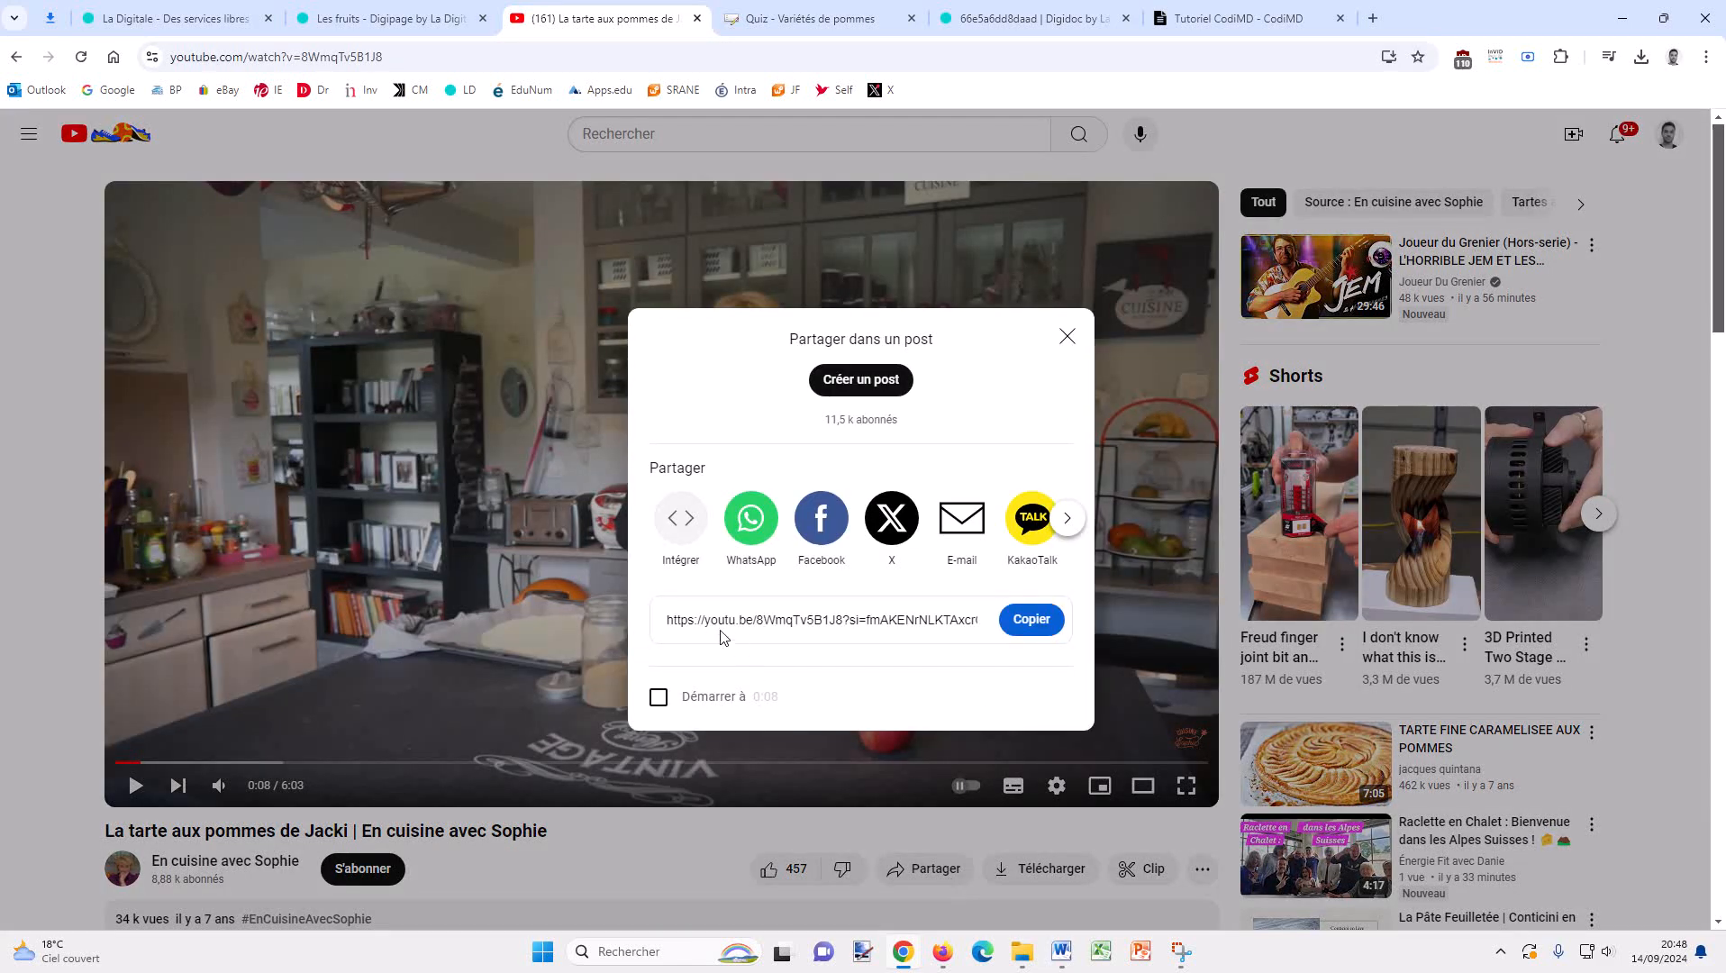
left_click(680, 517)
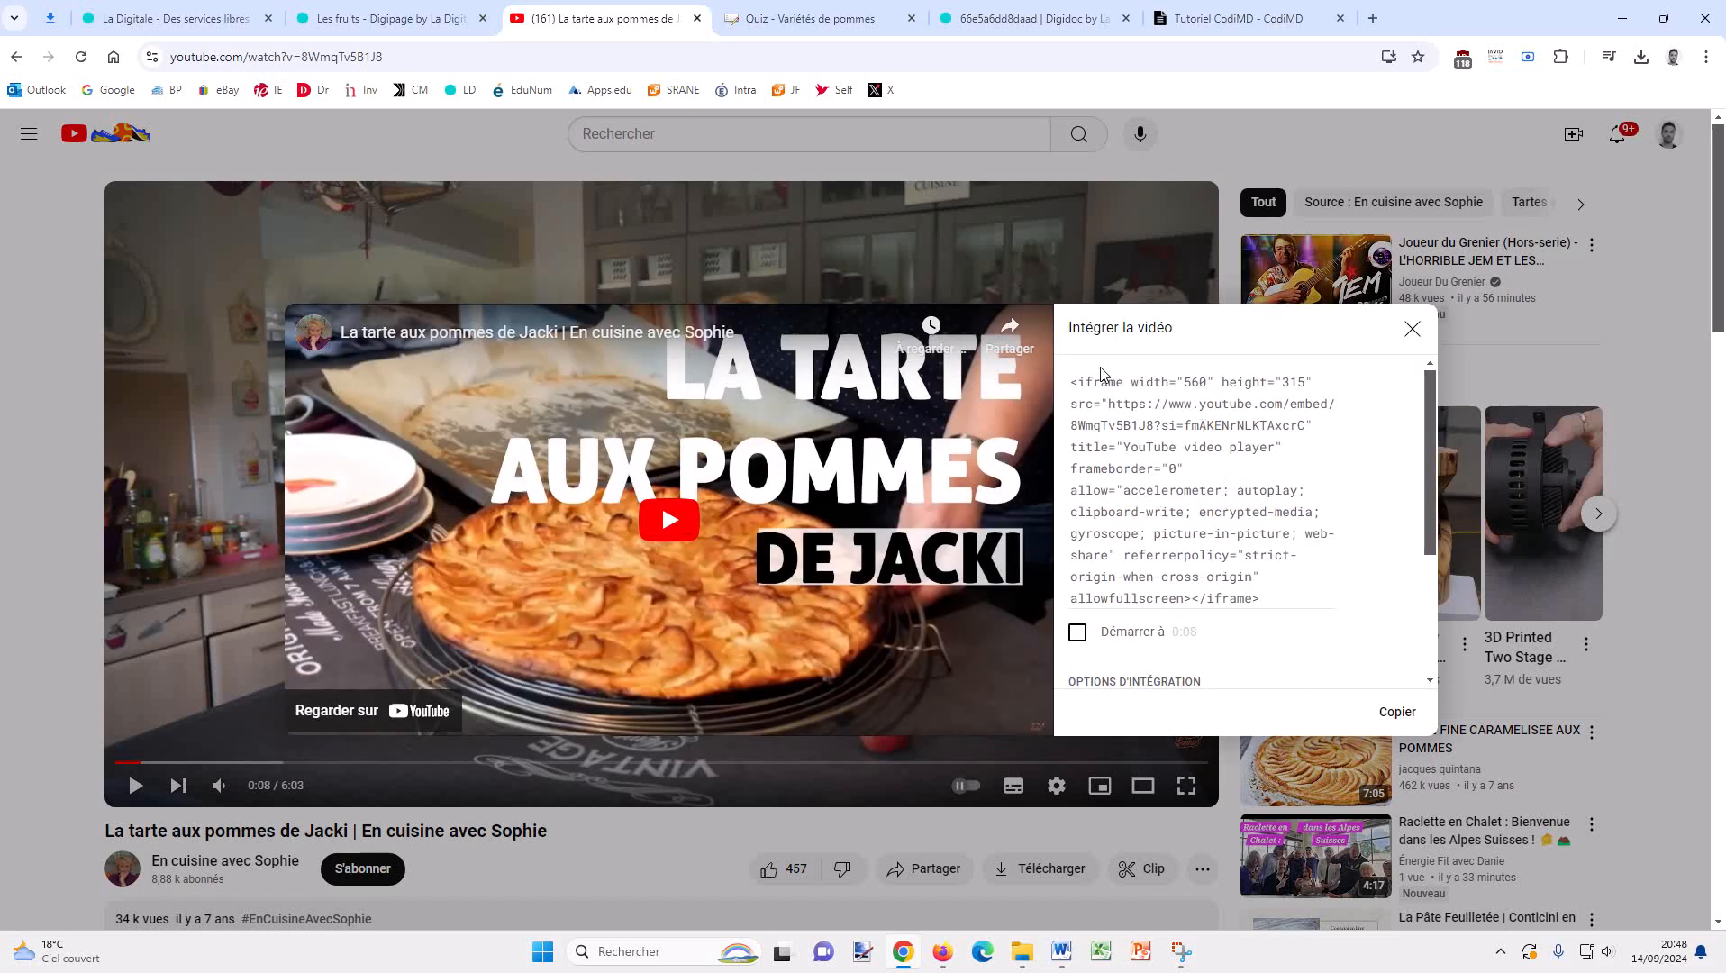
left_click(1263, 488)
right_click(1262, 487)
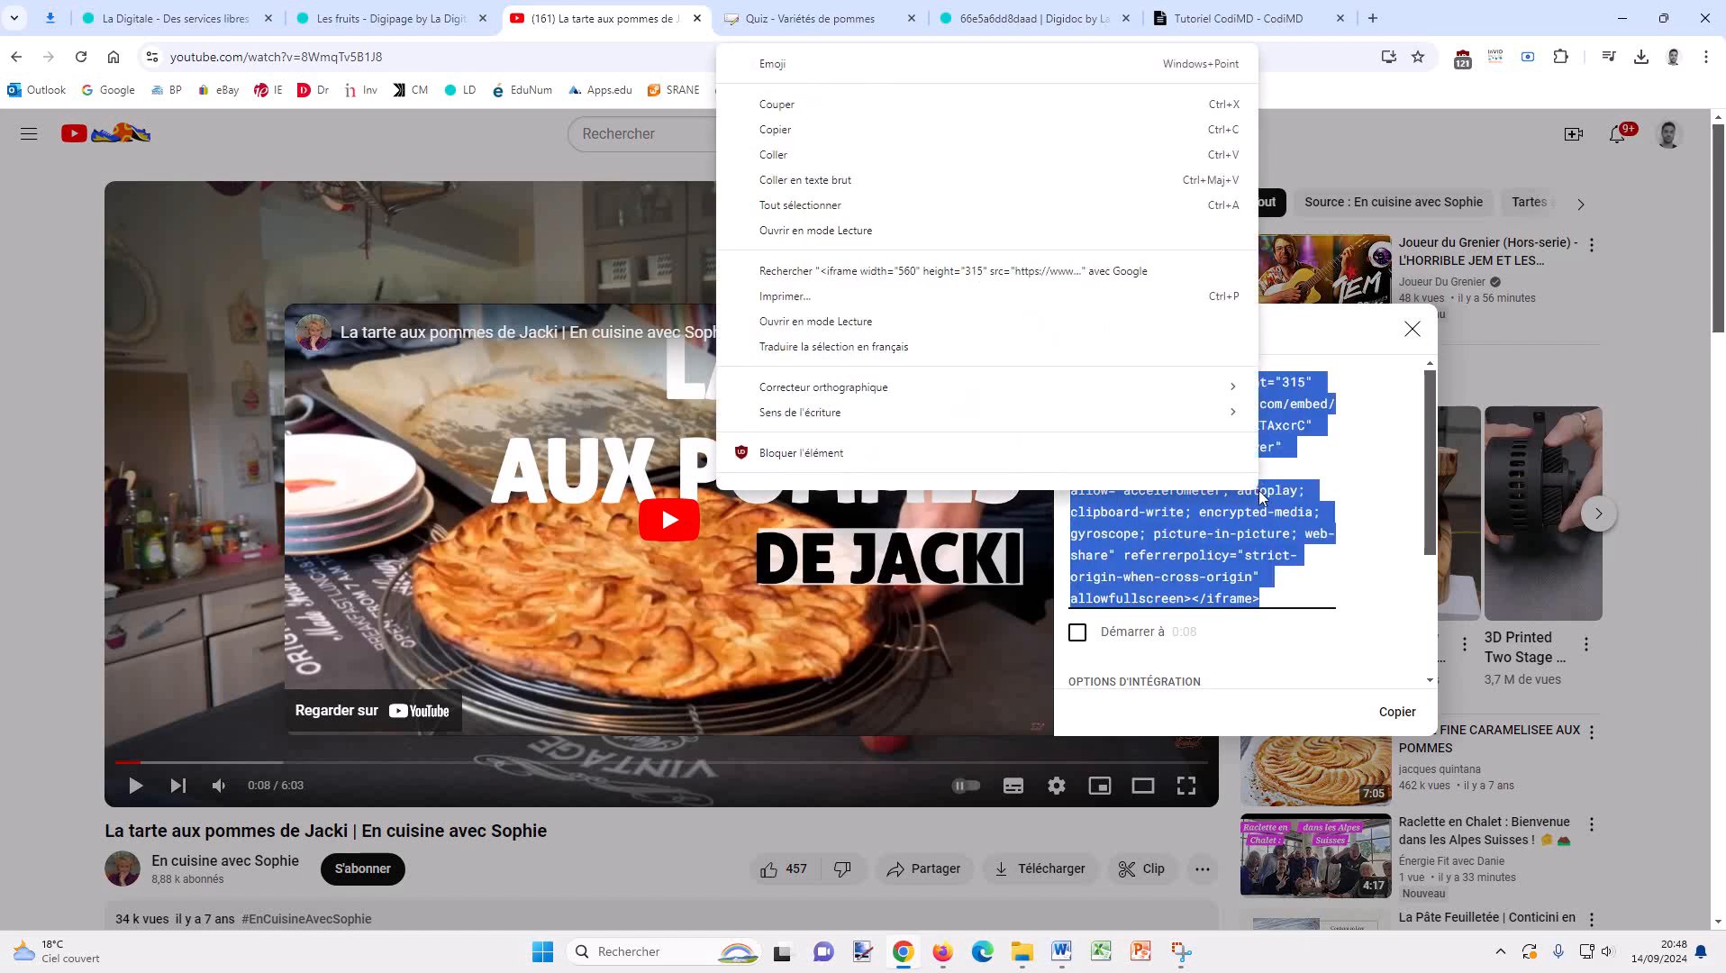
left_click(871, 135)
left_click(1393, 726)
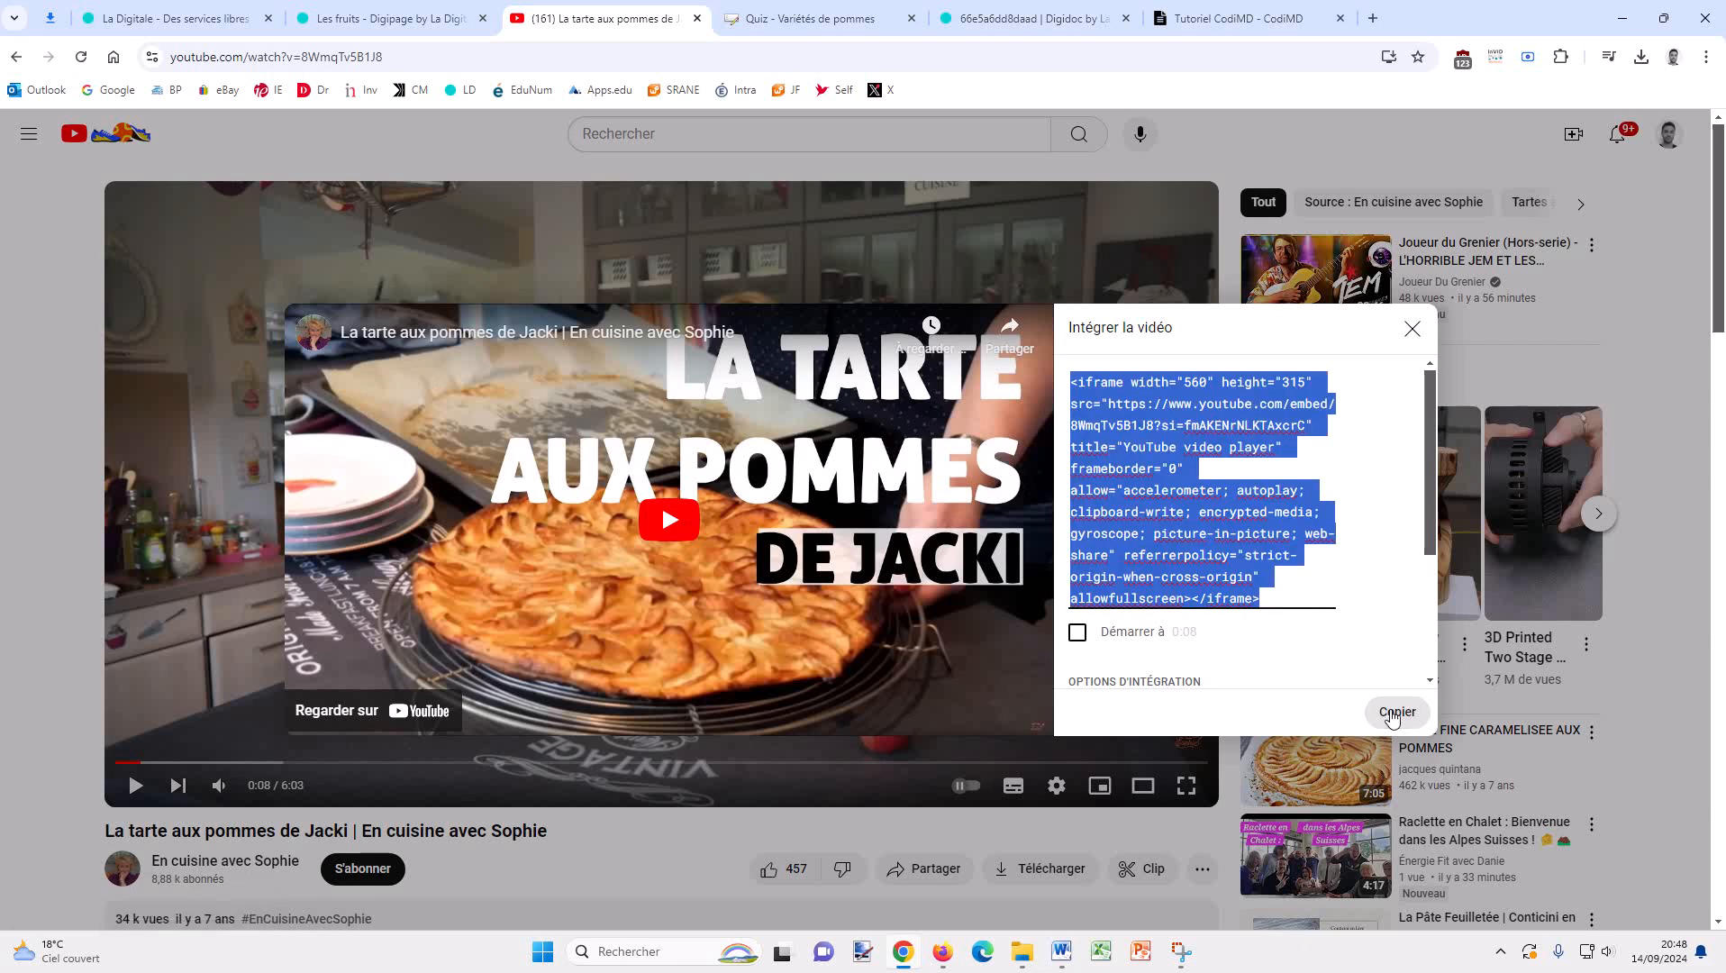
Back in the Digipage document, paste the YouTube iframe code on line 15 to embed the video.
left_click(406, 12)
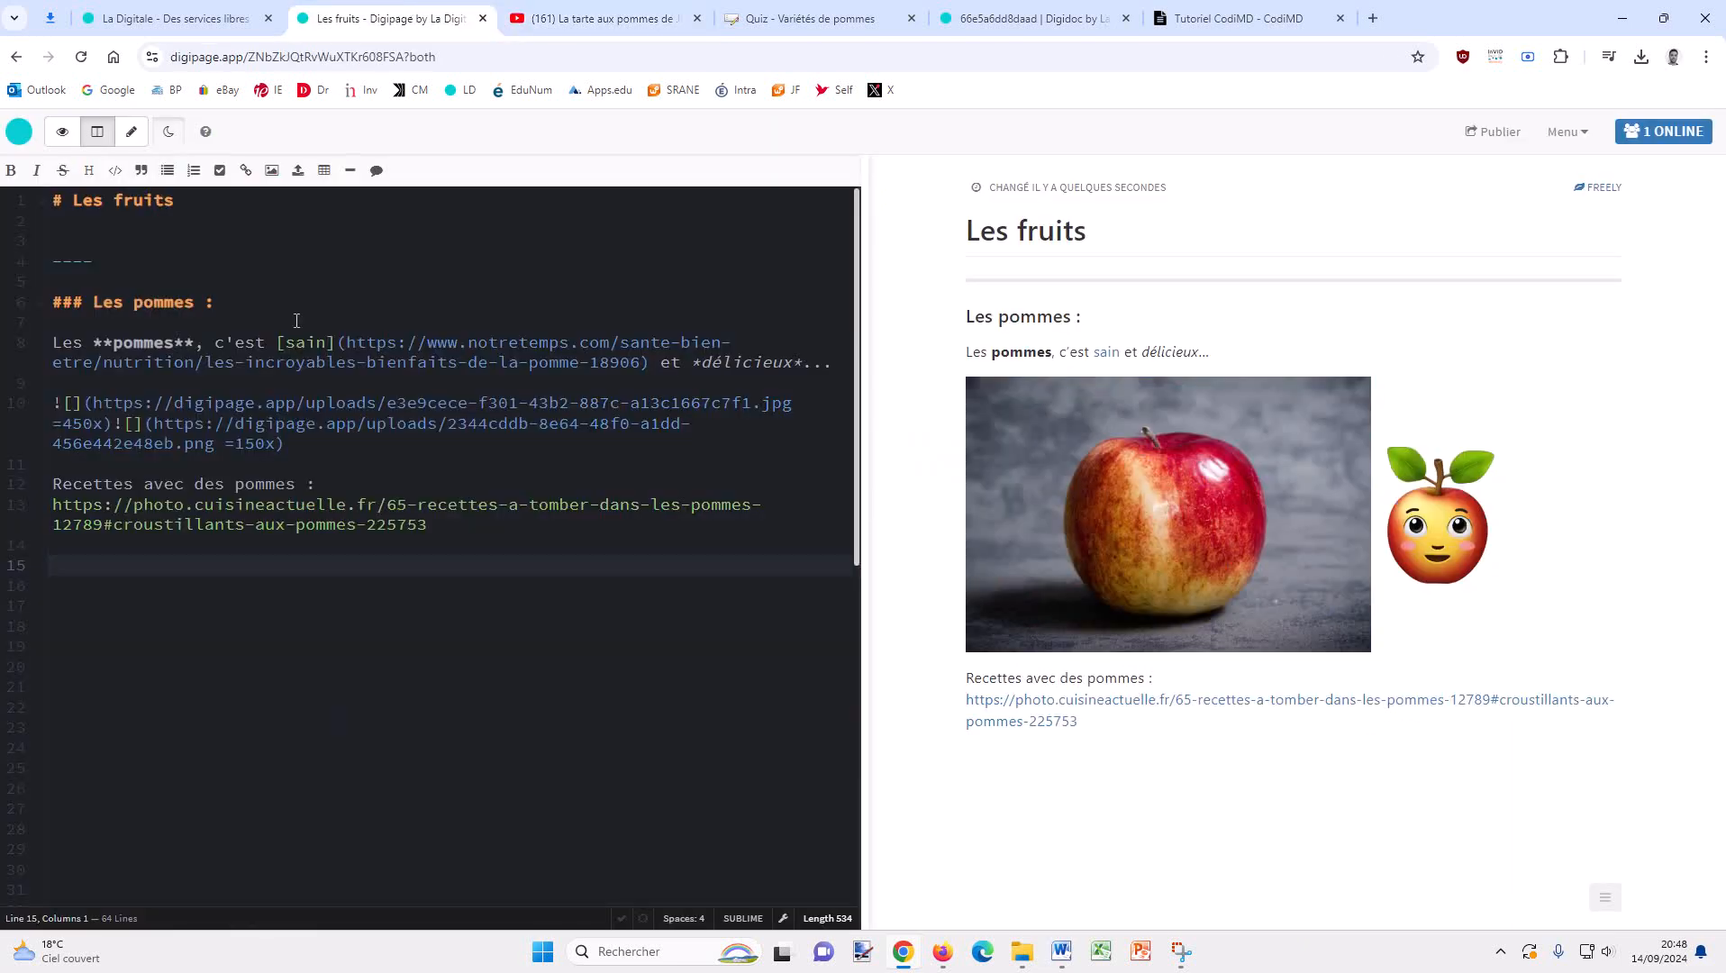
right_click(152, 573)
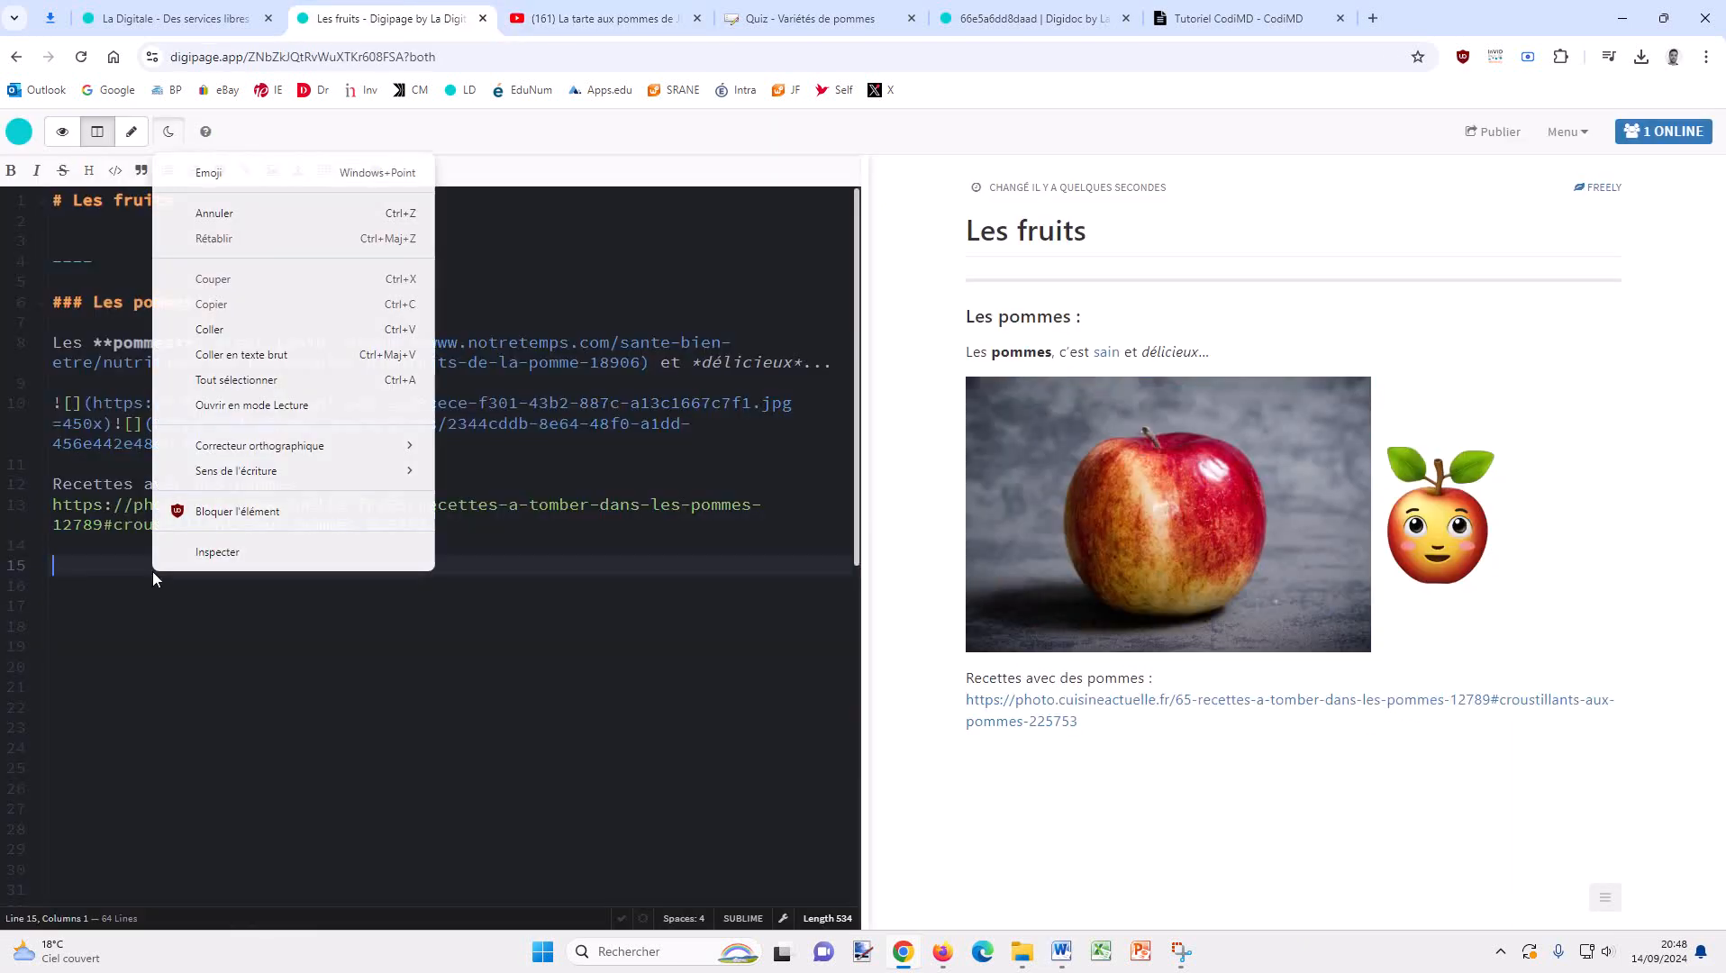
left_click(226, 331)
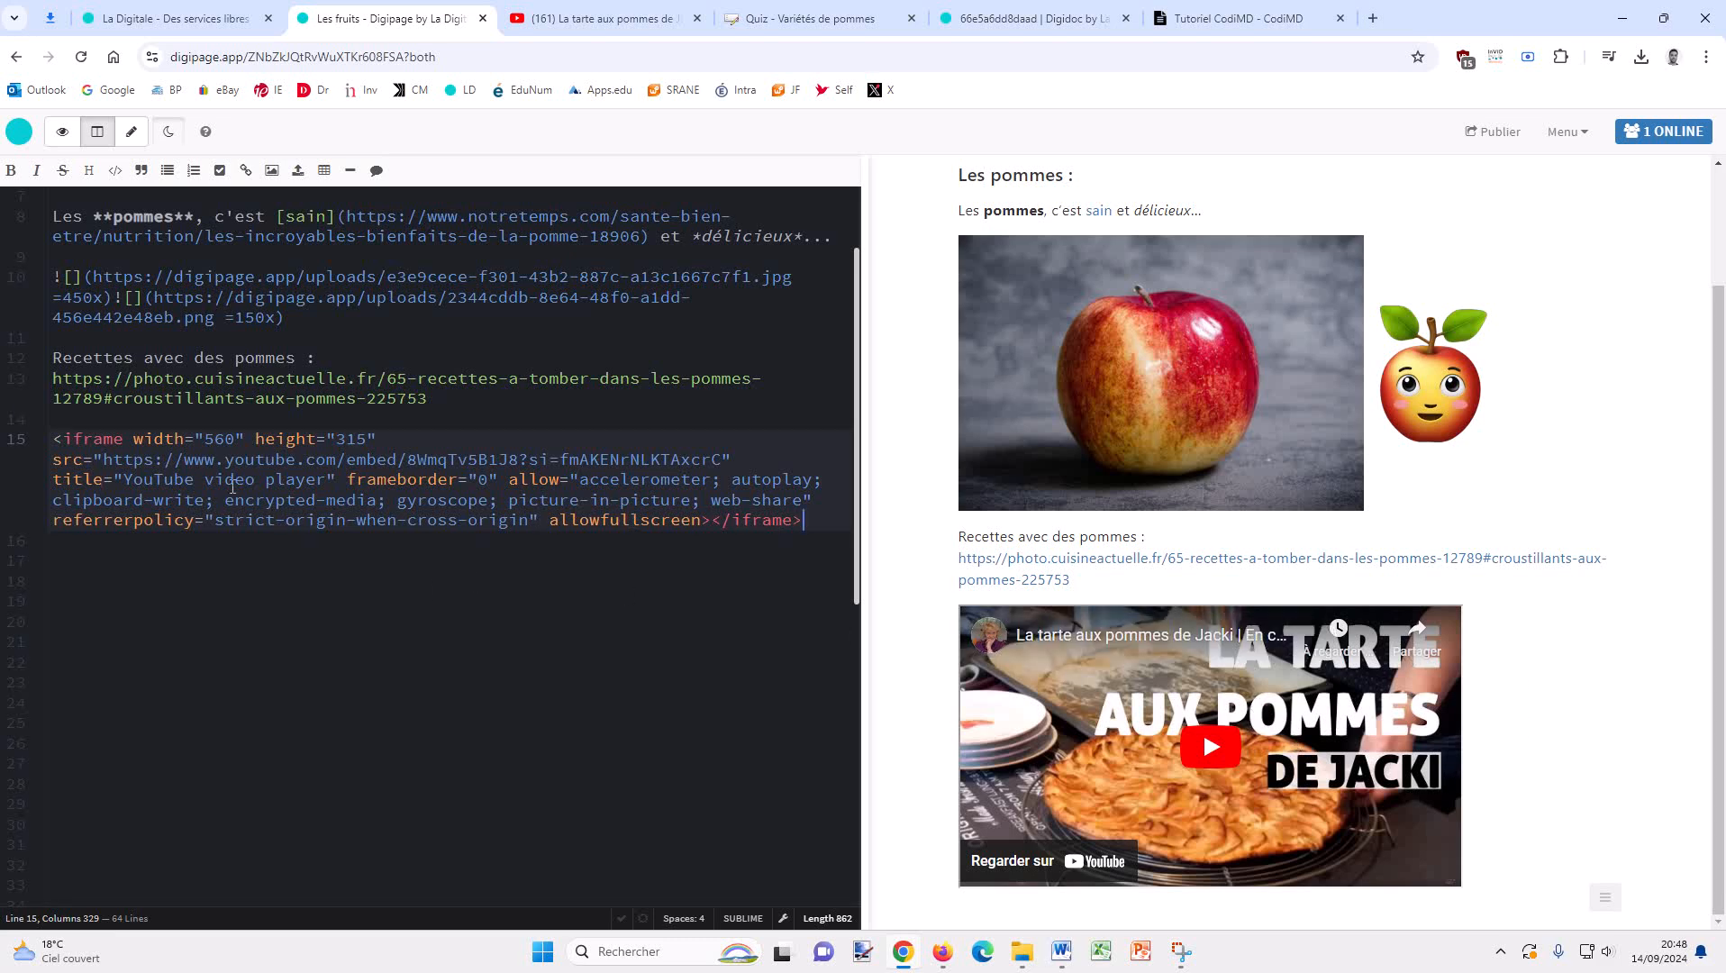
Set the width of the embedded YouTube iframe on line 15 to 720.
double_click(162, 443)
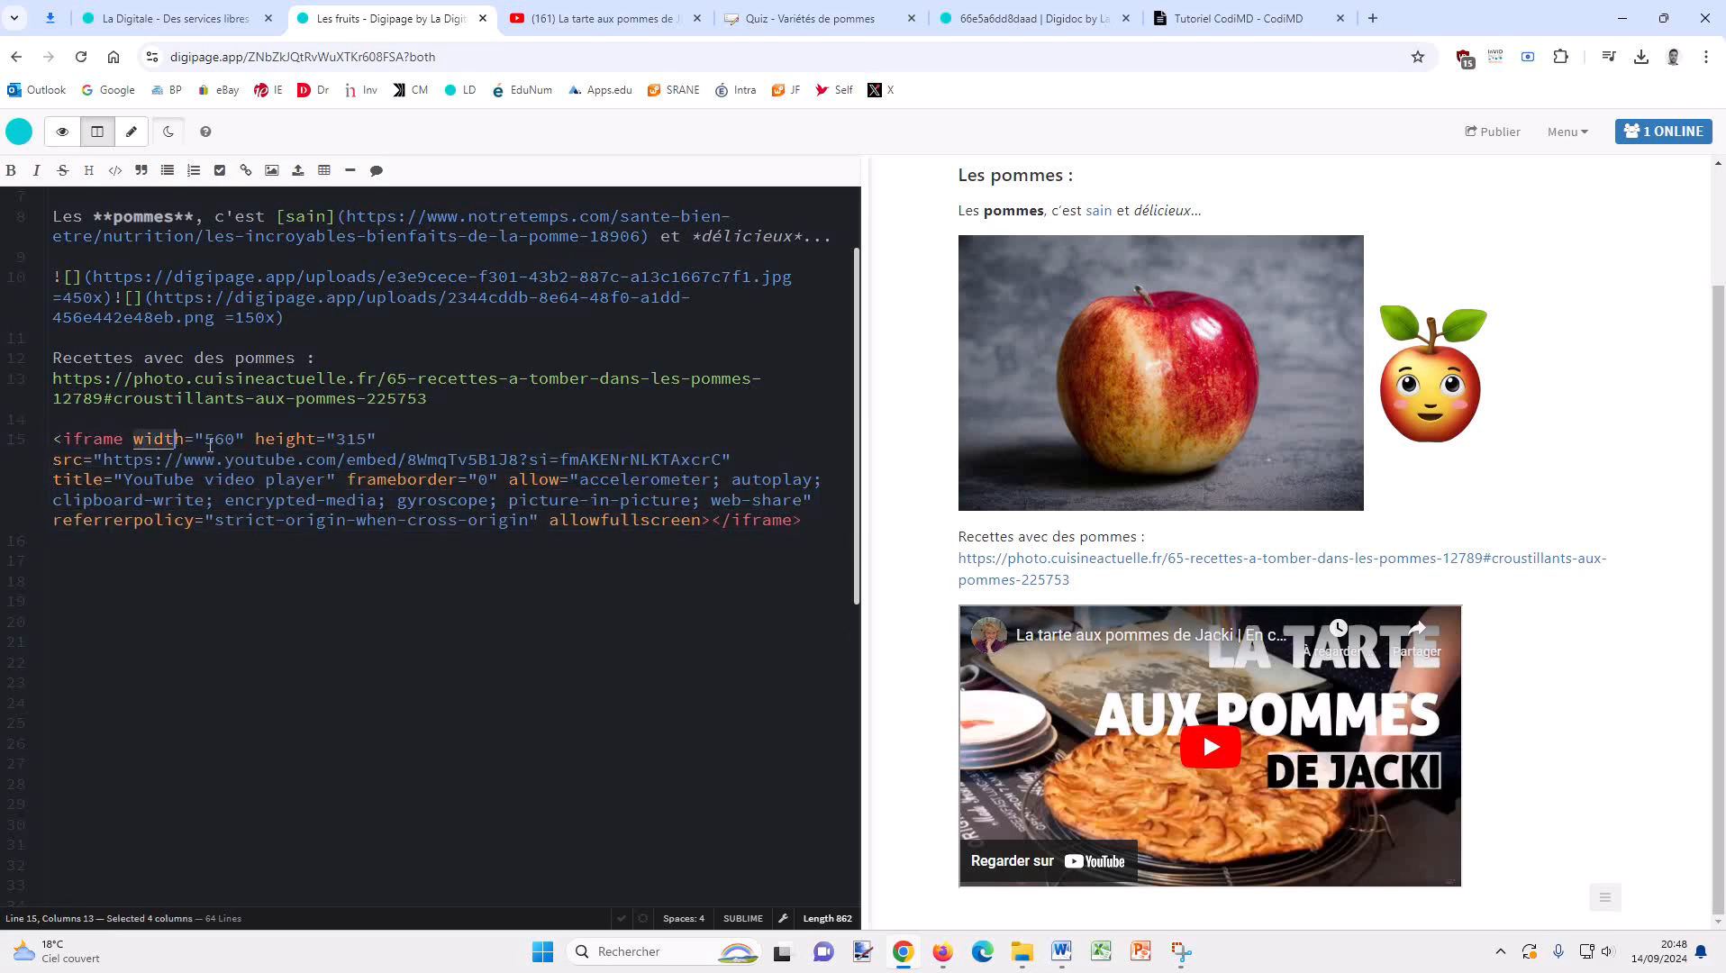
left_click(255, 441)
double_click(255, 441)
left_click(239, 439)
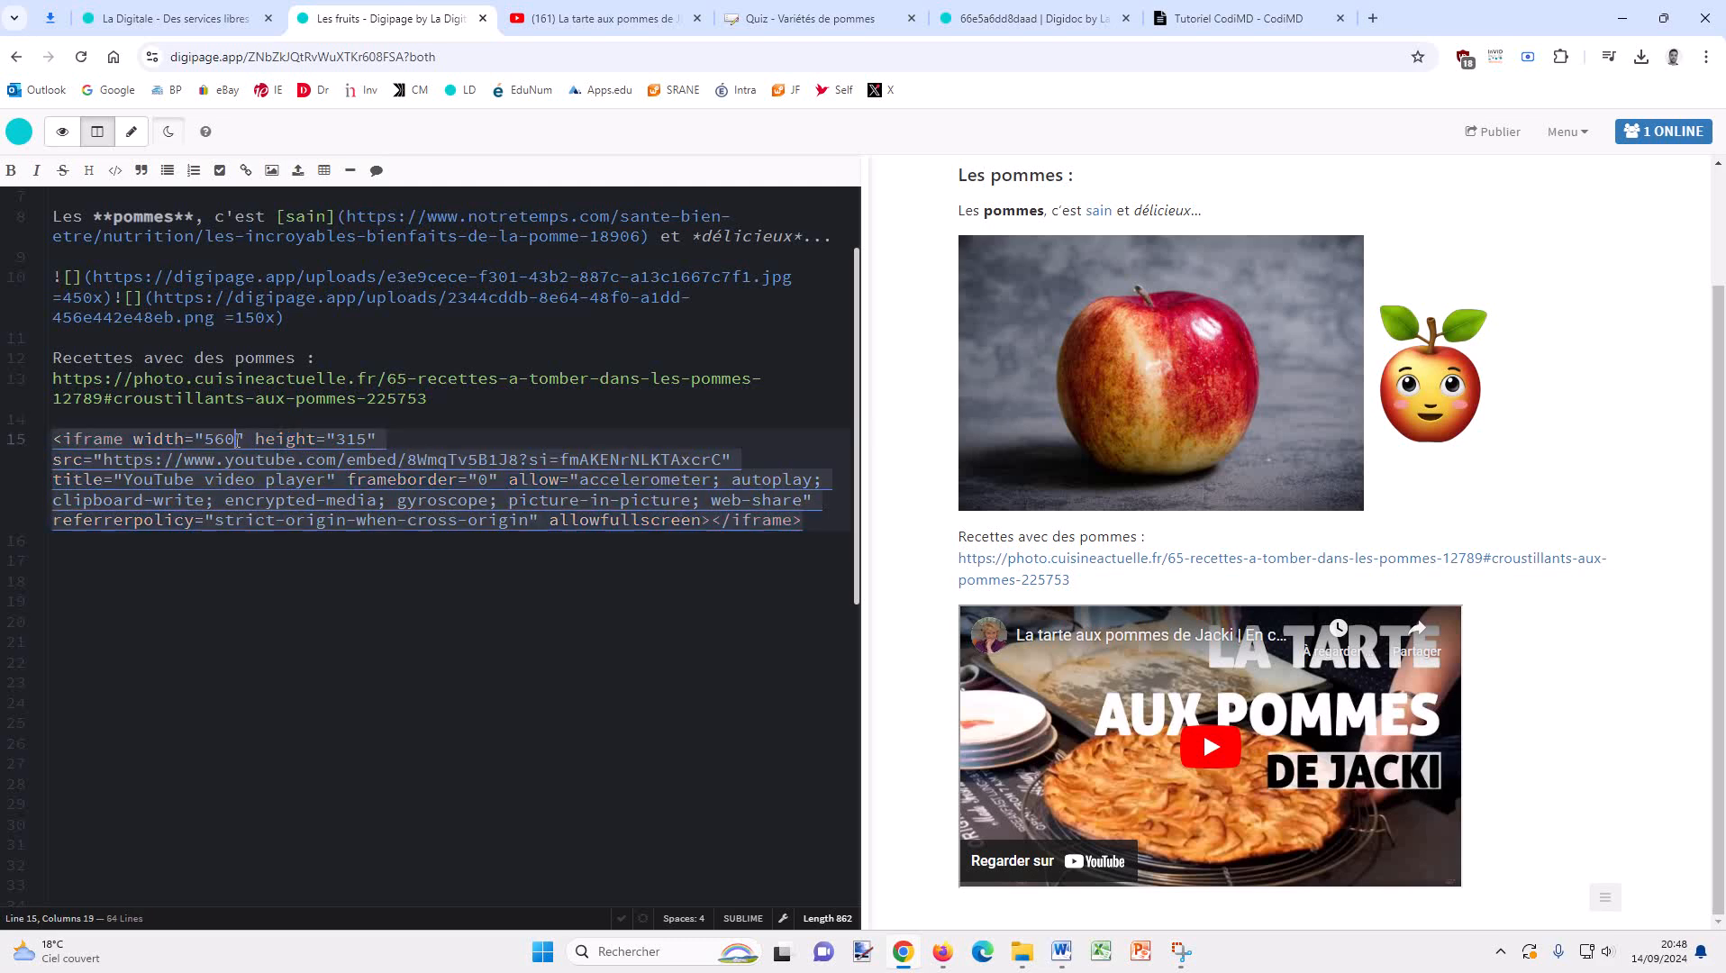
key("BackSpace")
key("BackSpace")
key("BackSpace")
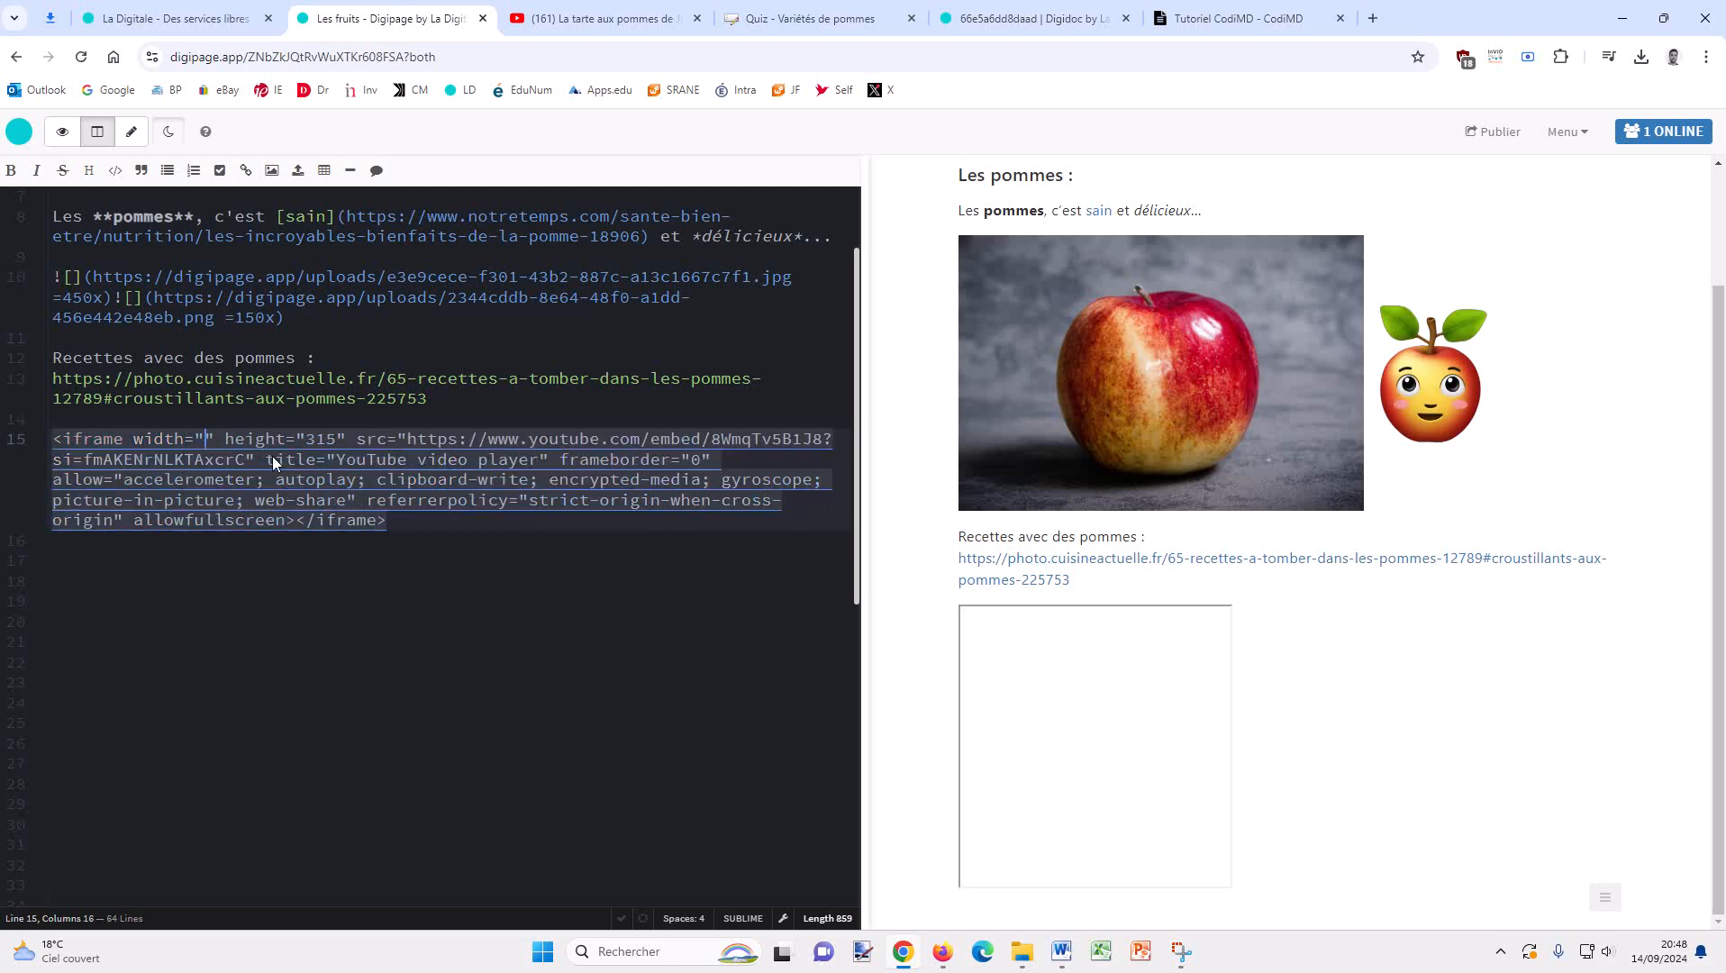
type("720")
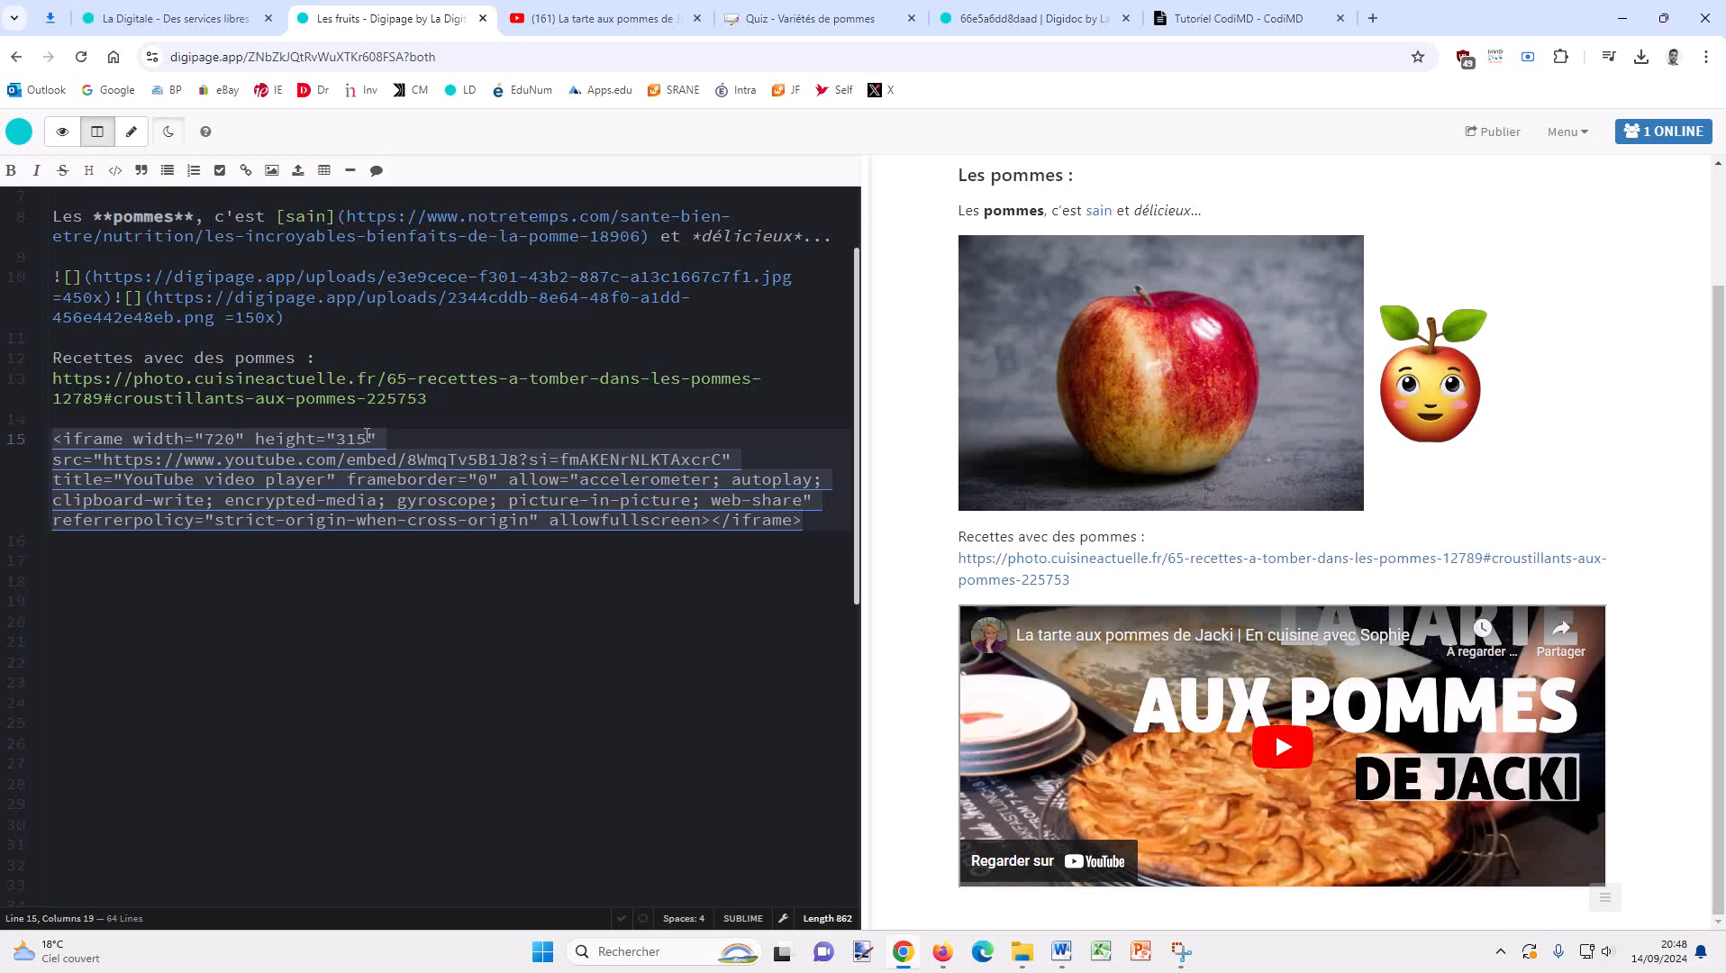
Set the height of the embedded YouTube iframe to 410 and check the resized video in the preview.
key("BackSpace")
key("BackSpace")
key("BackSpace")
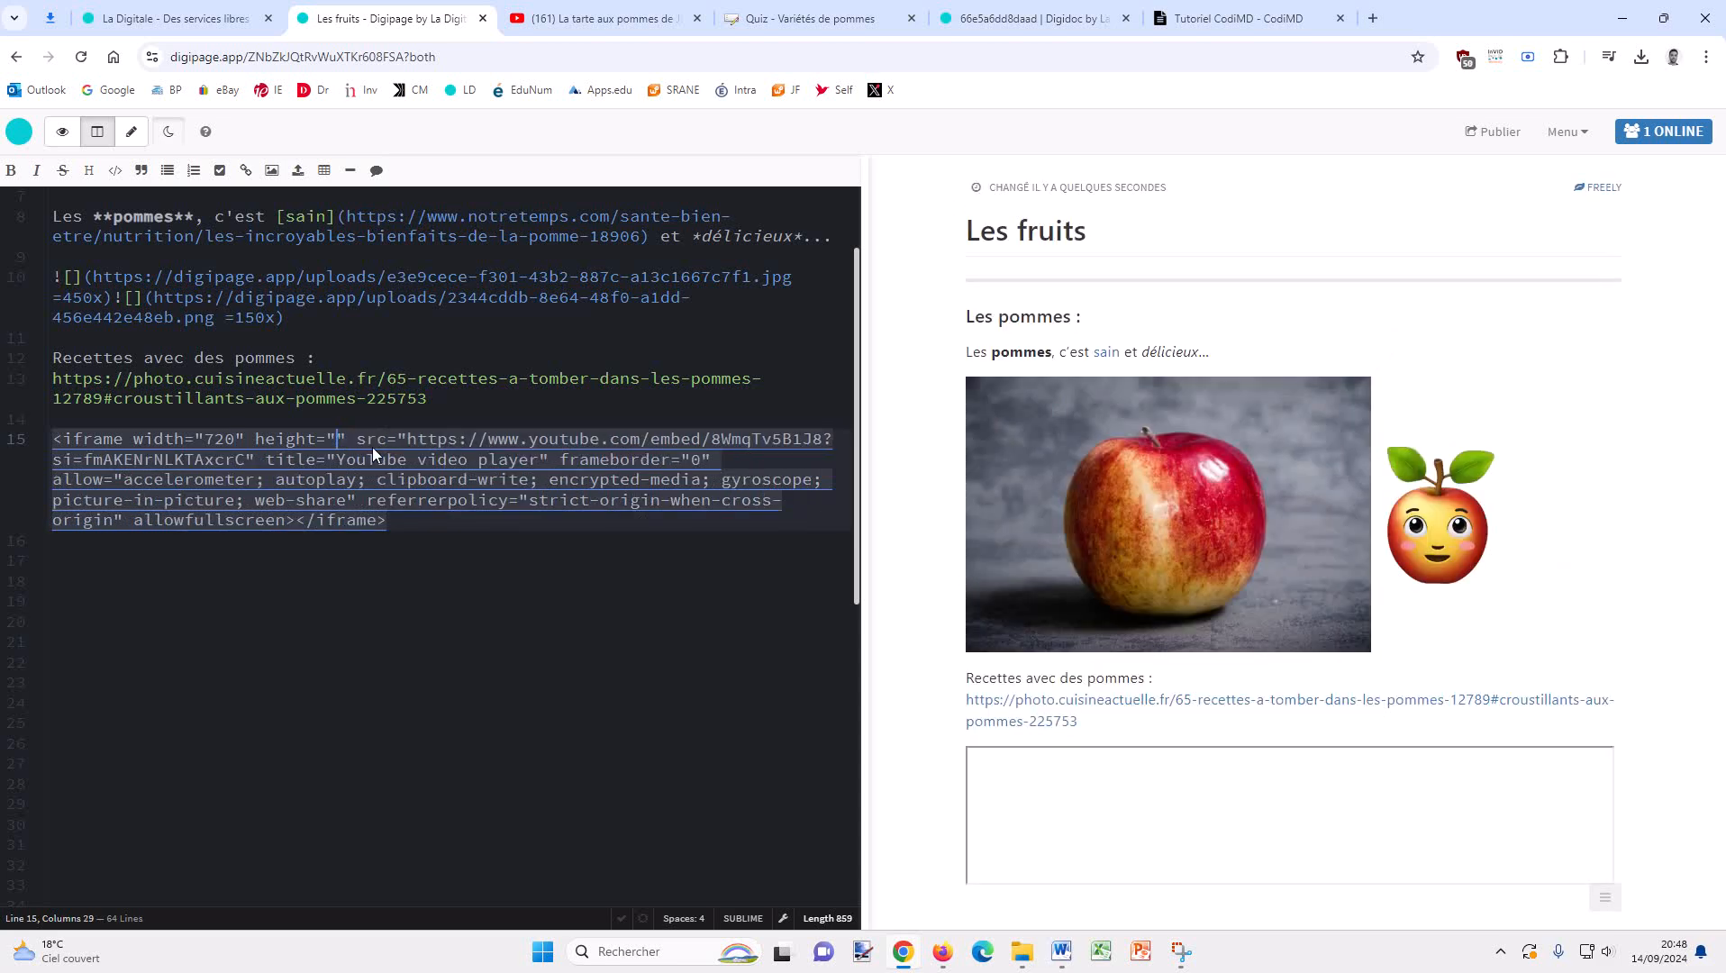
type("410")
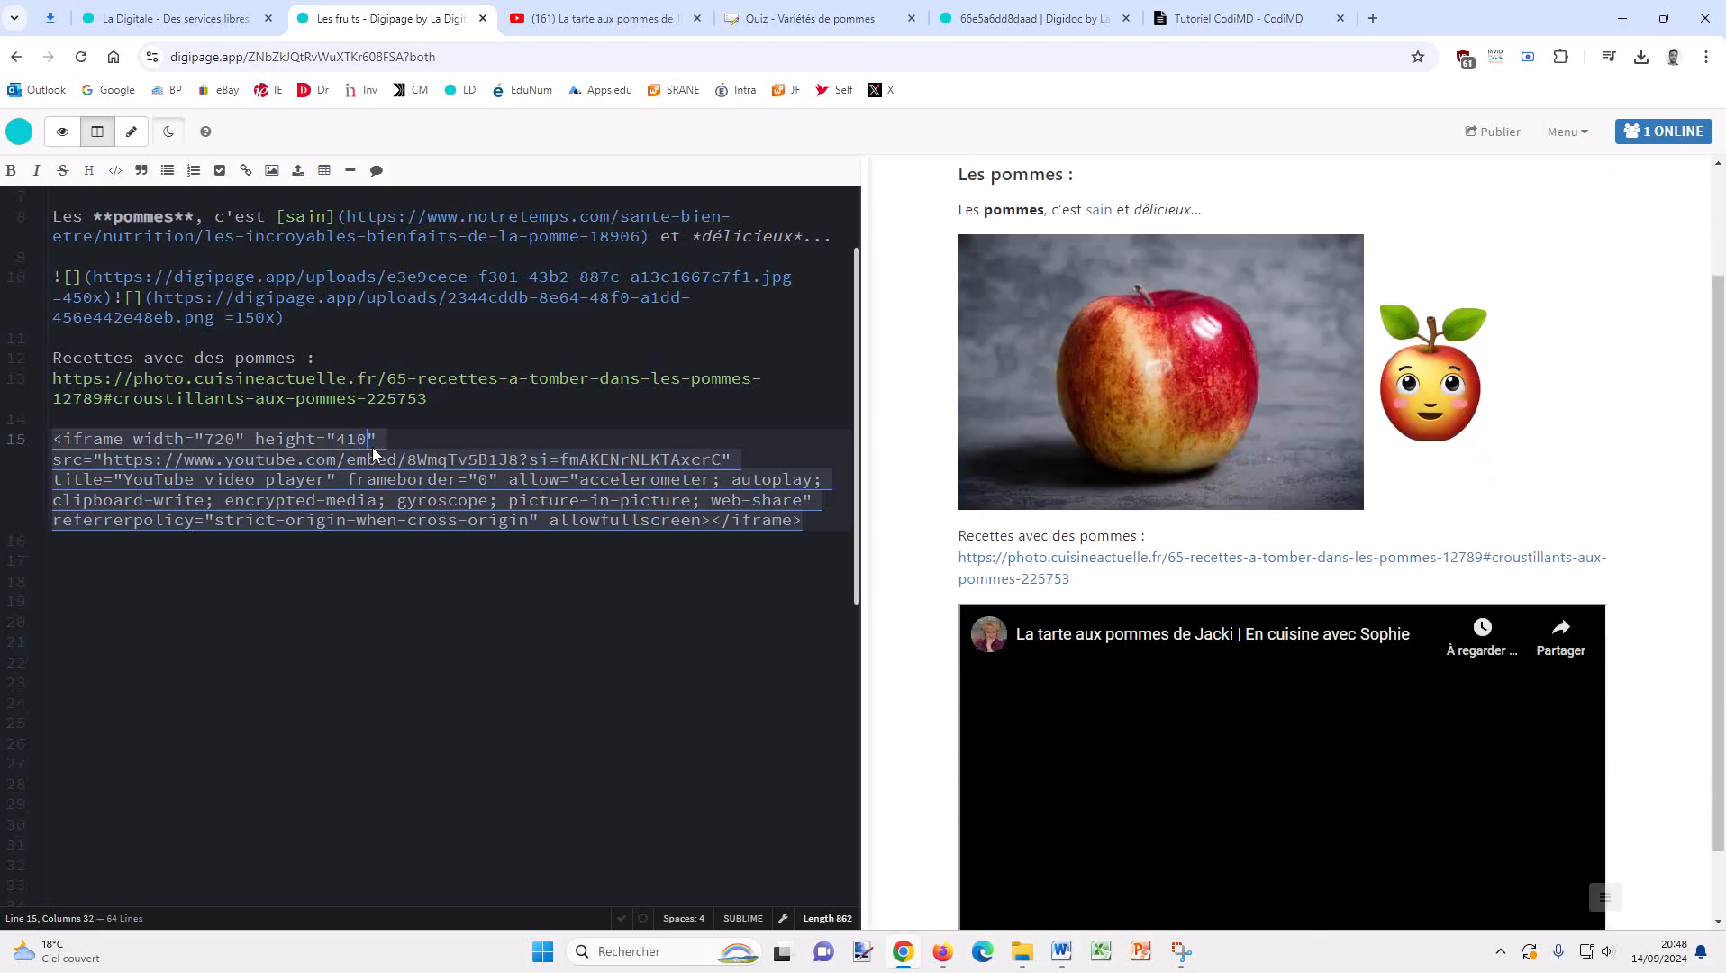
scroll(406, 481, "down", 2)
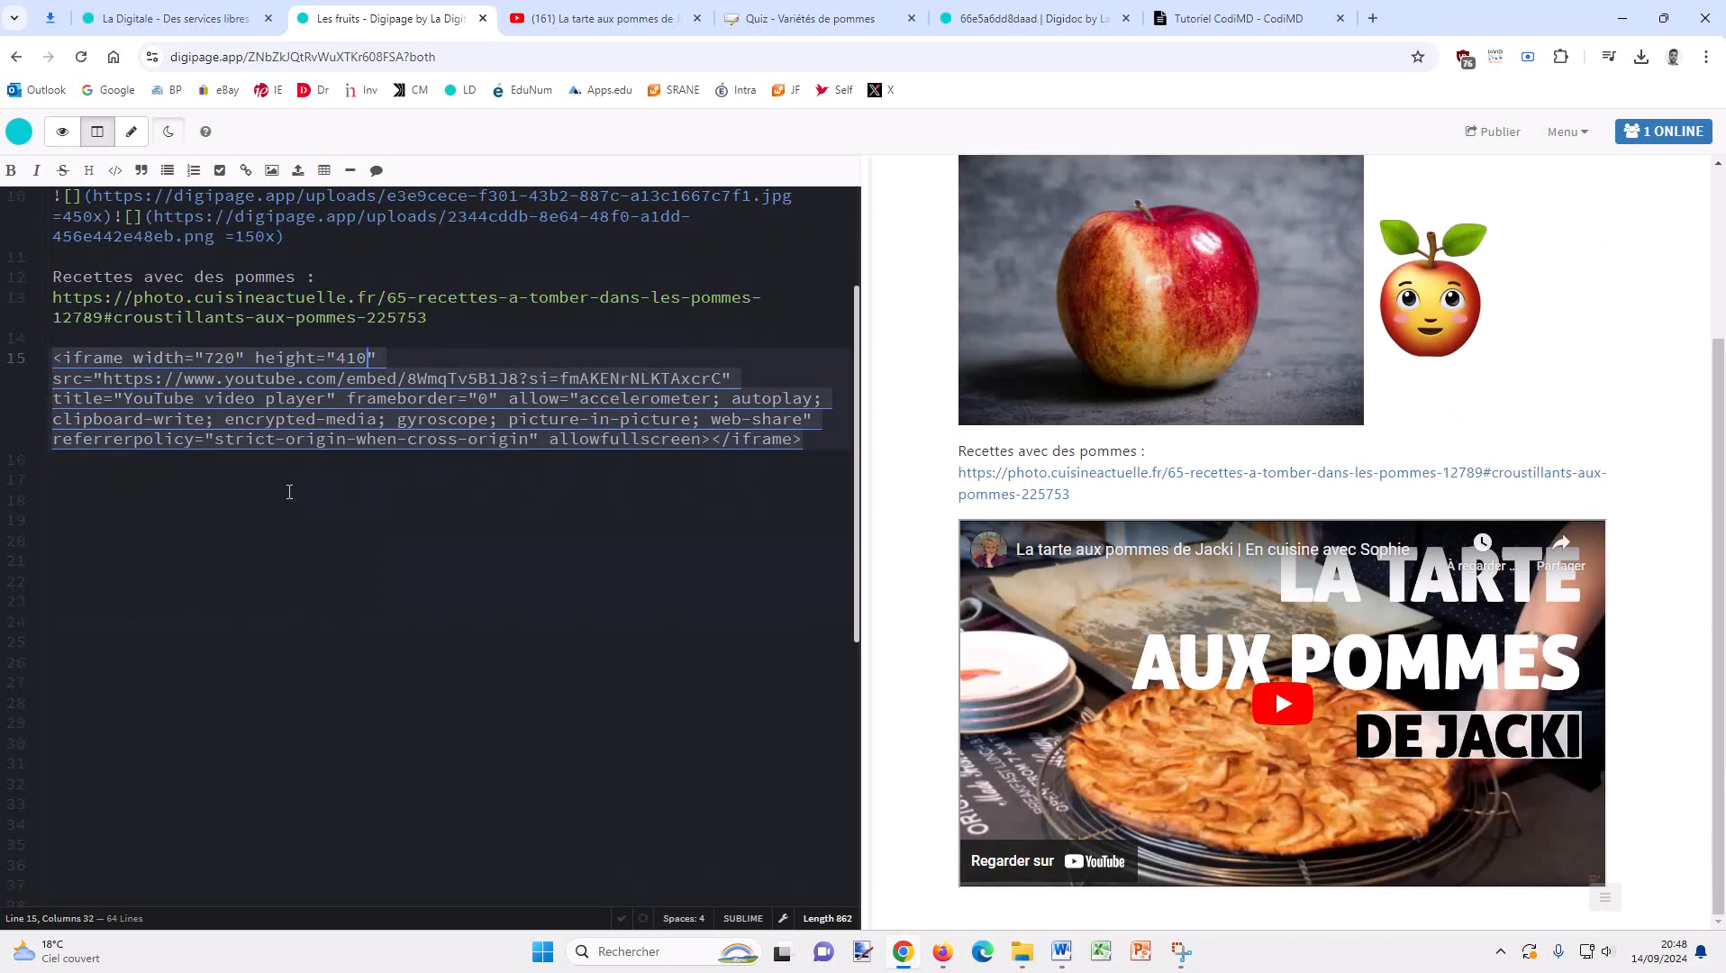
Place the cursor on line 17 of the document and close the YouTube video page.
left_click(293, 487)
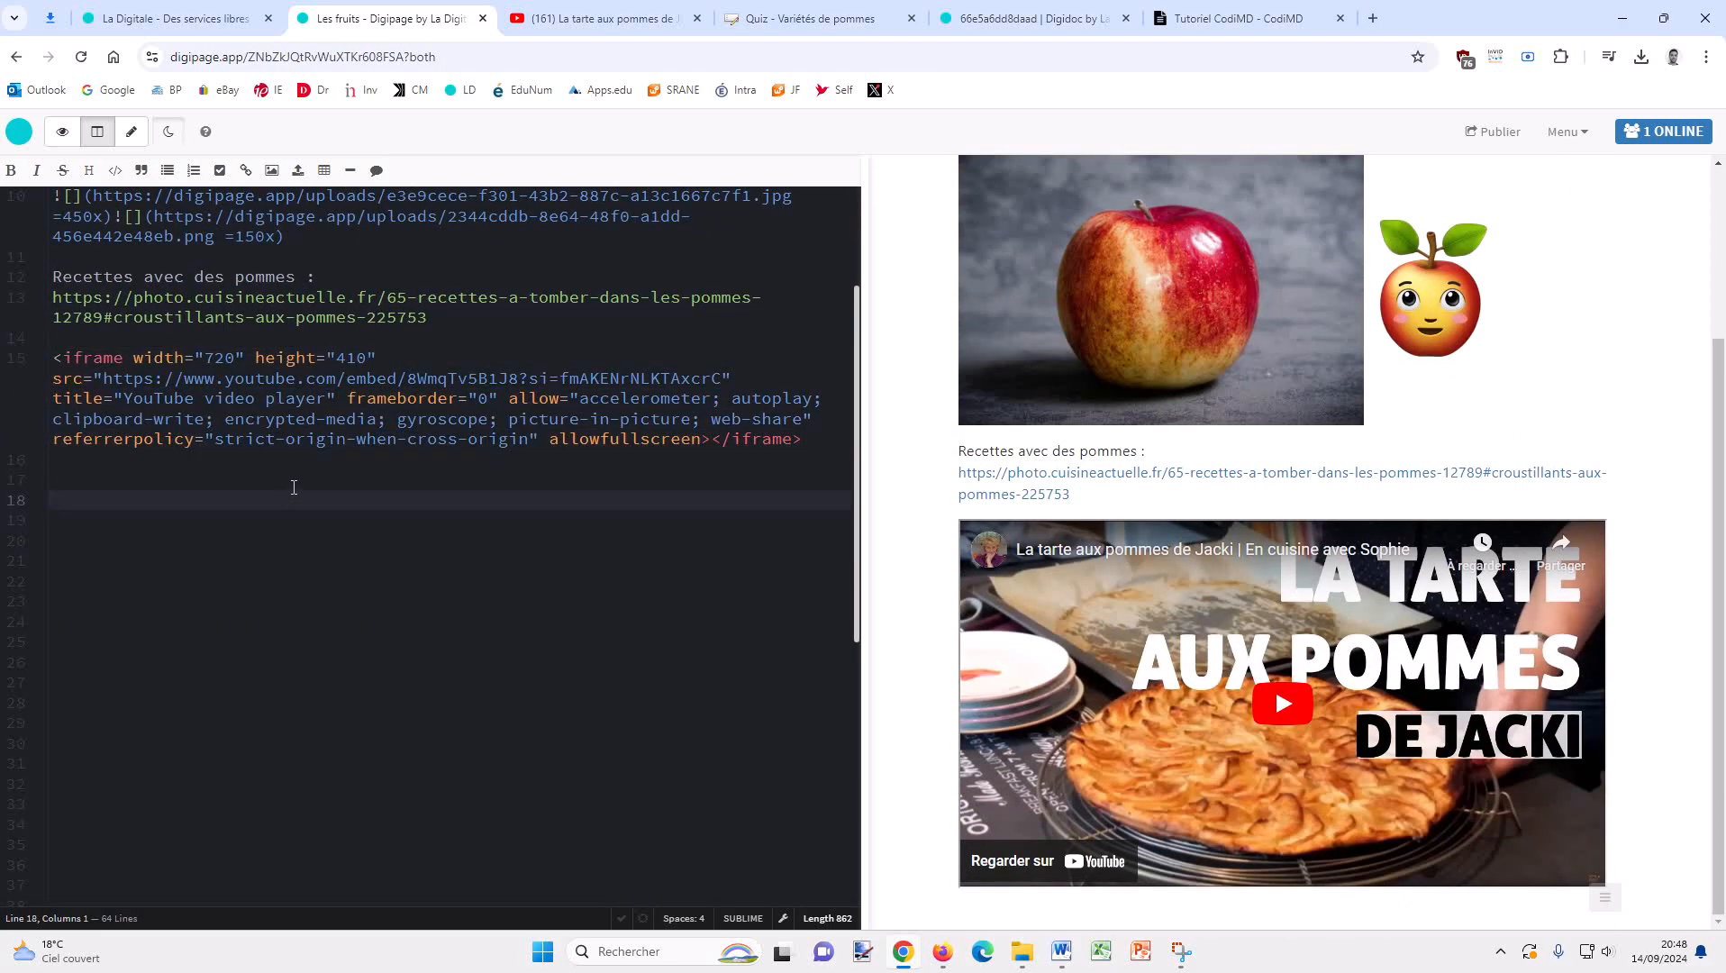
key("Up")
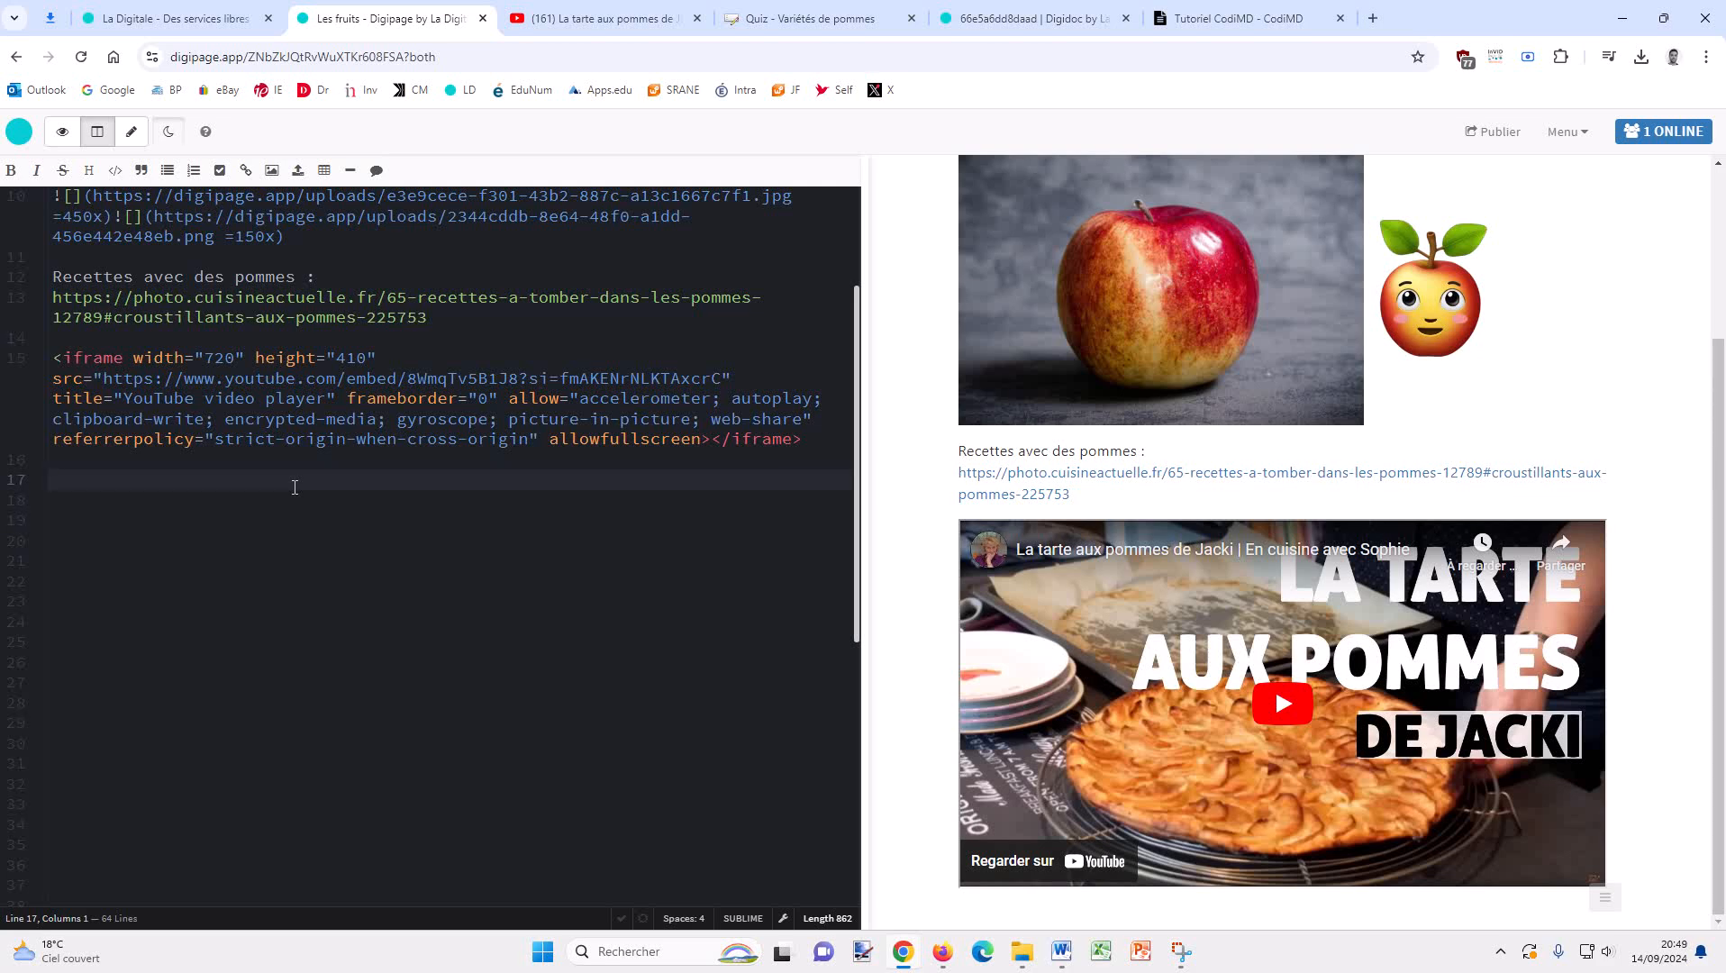
left_click(677, 20)
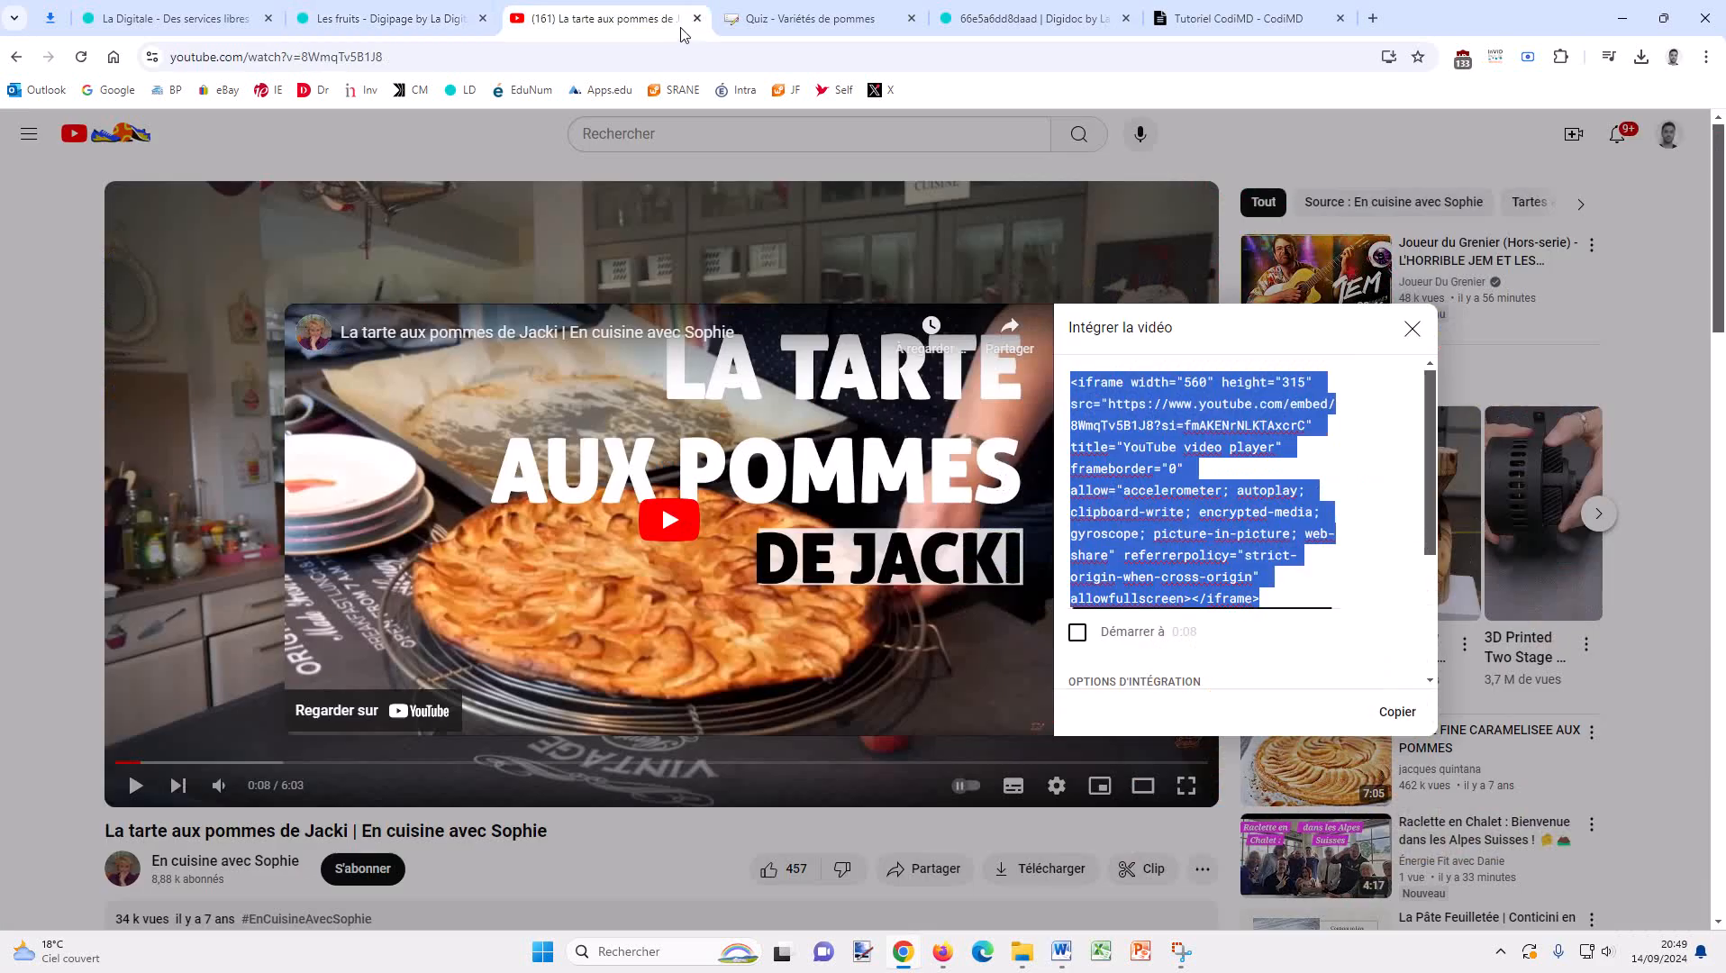
left_click(697, 18)
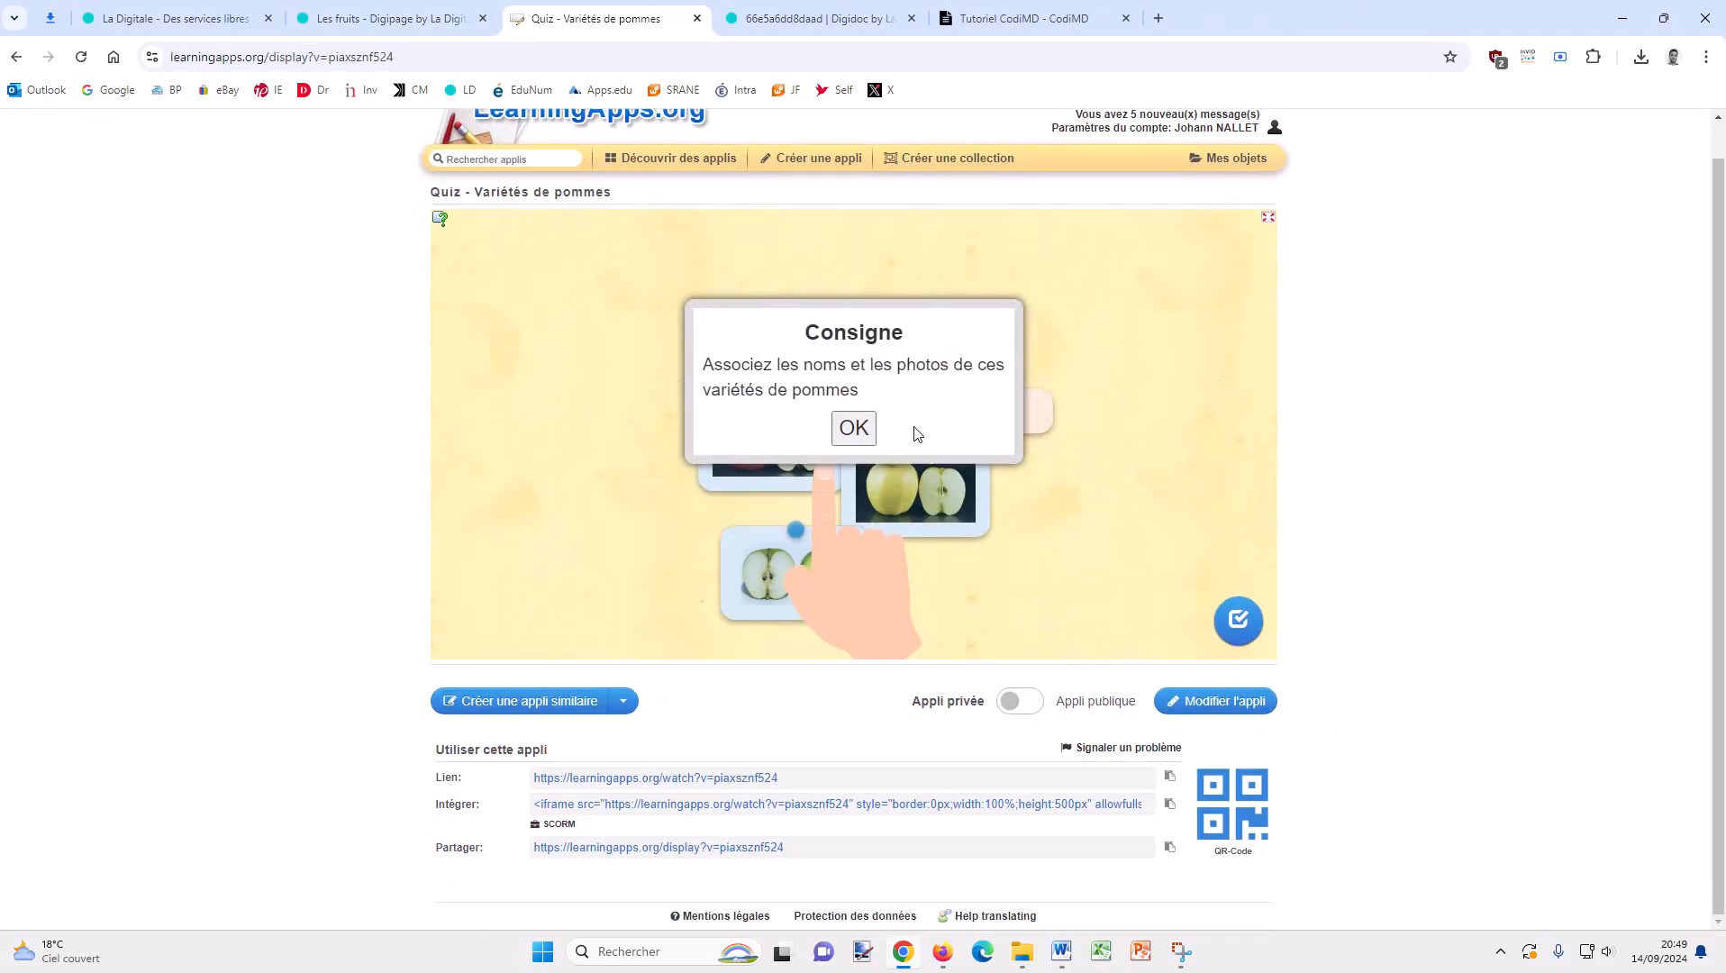
On the LearningApps "Quiz - Variétés de pommes" page, copy the iframe embed code.
scroll(917, 434, "down", 1)
scroll(917, 435, "up", 1)
scroll(917, 434, "down", 1)
left_click_drag(537, 805, 962, 845)
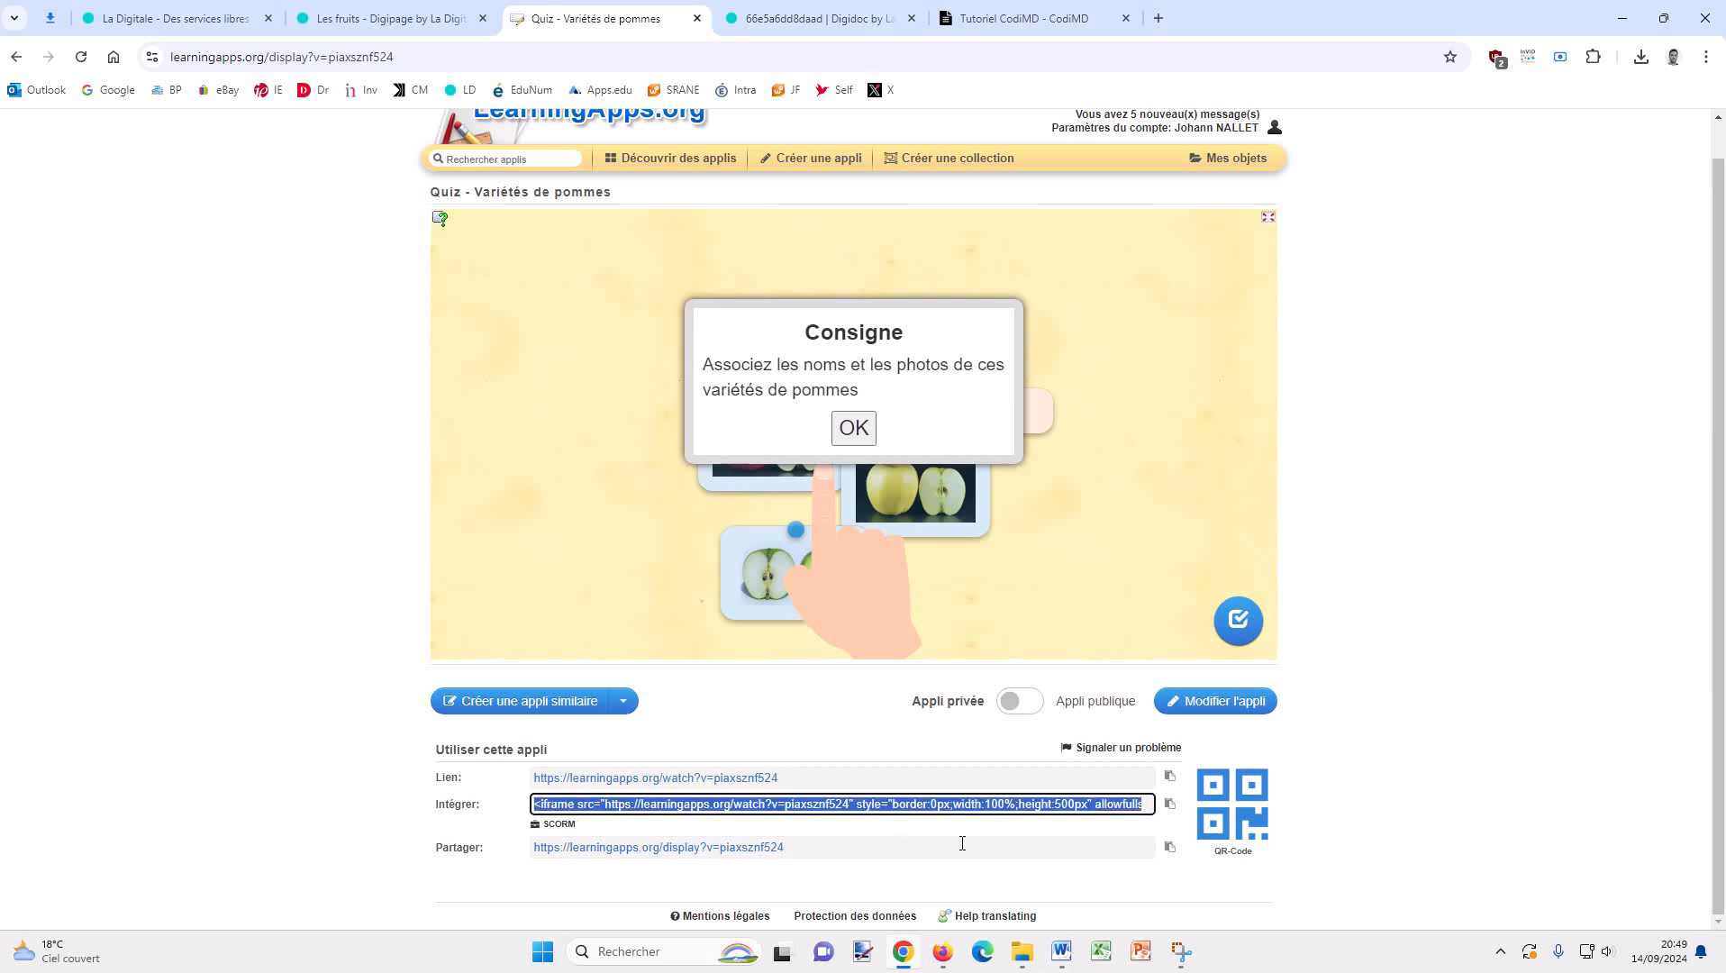
left_click(1170, 805)
left_click(1170, 805)
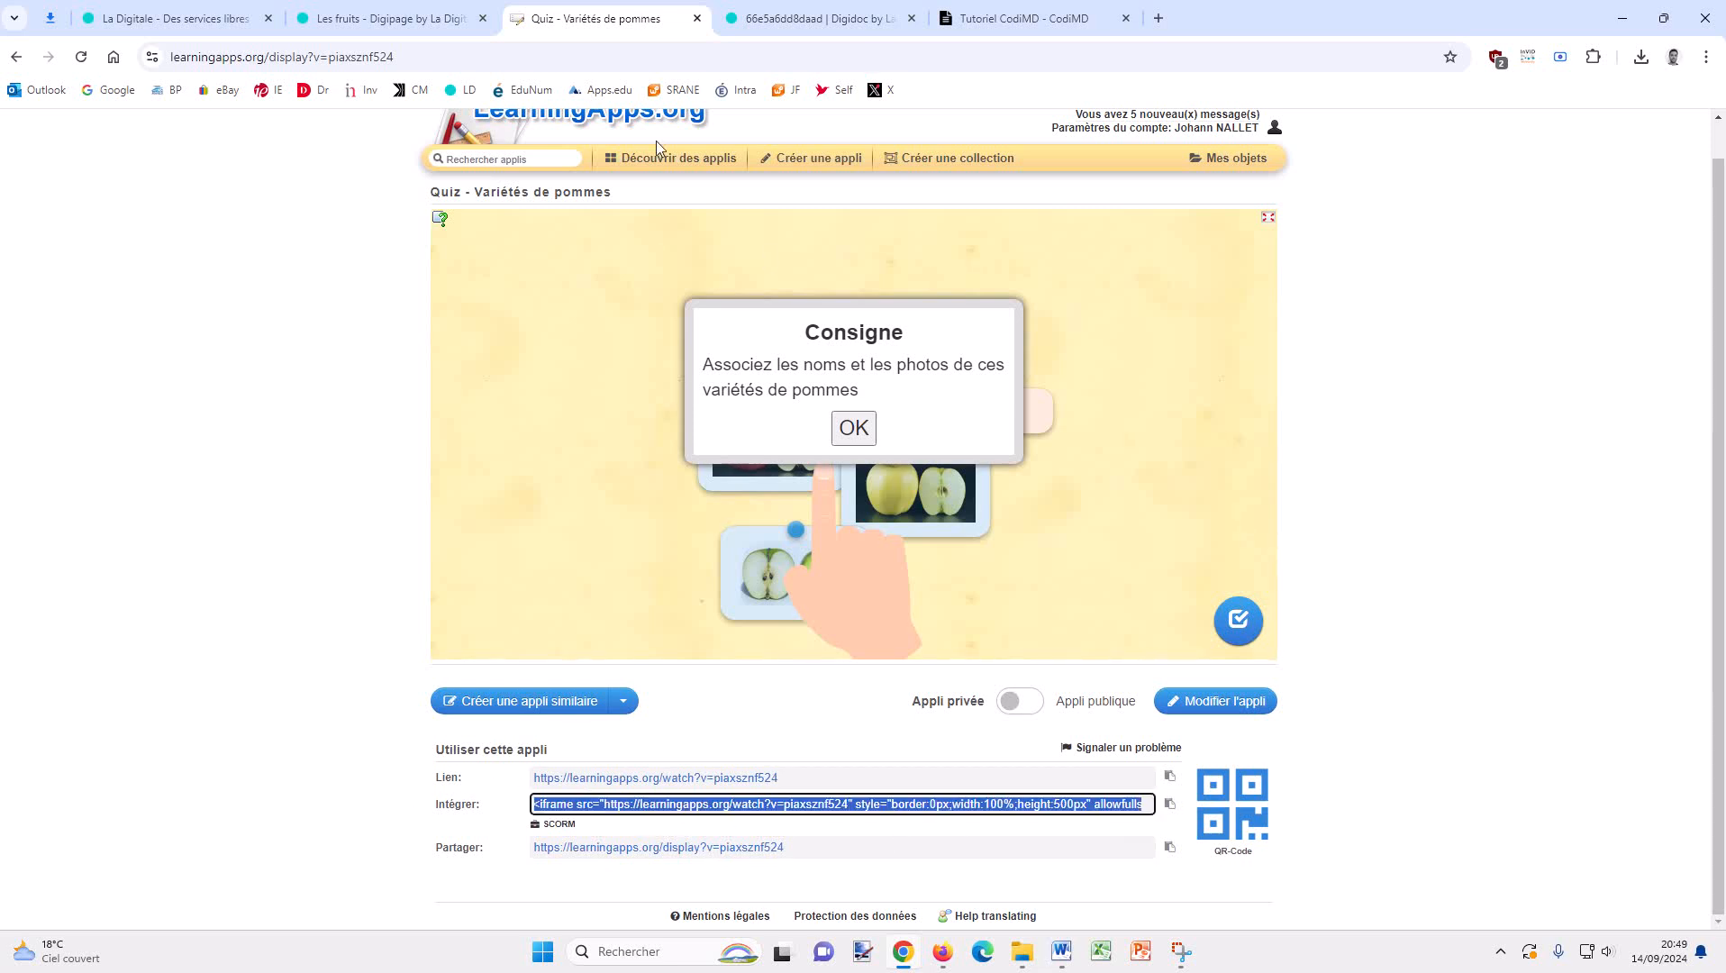
Switch back to the Digipage document and paste the LearningApps iframe code on line 17.
left_click(392, 18)
right_click(96, 484)
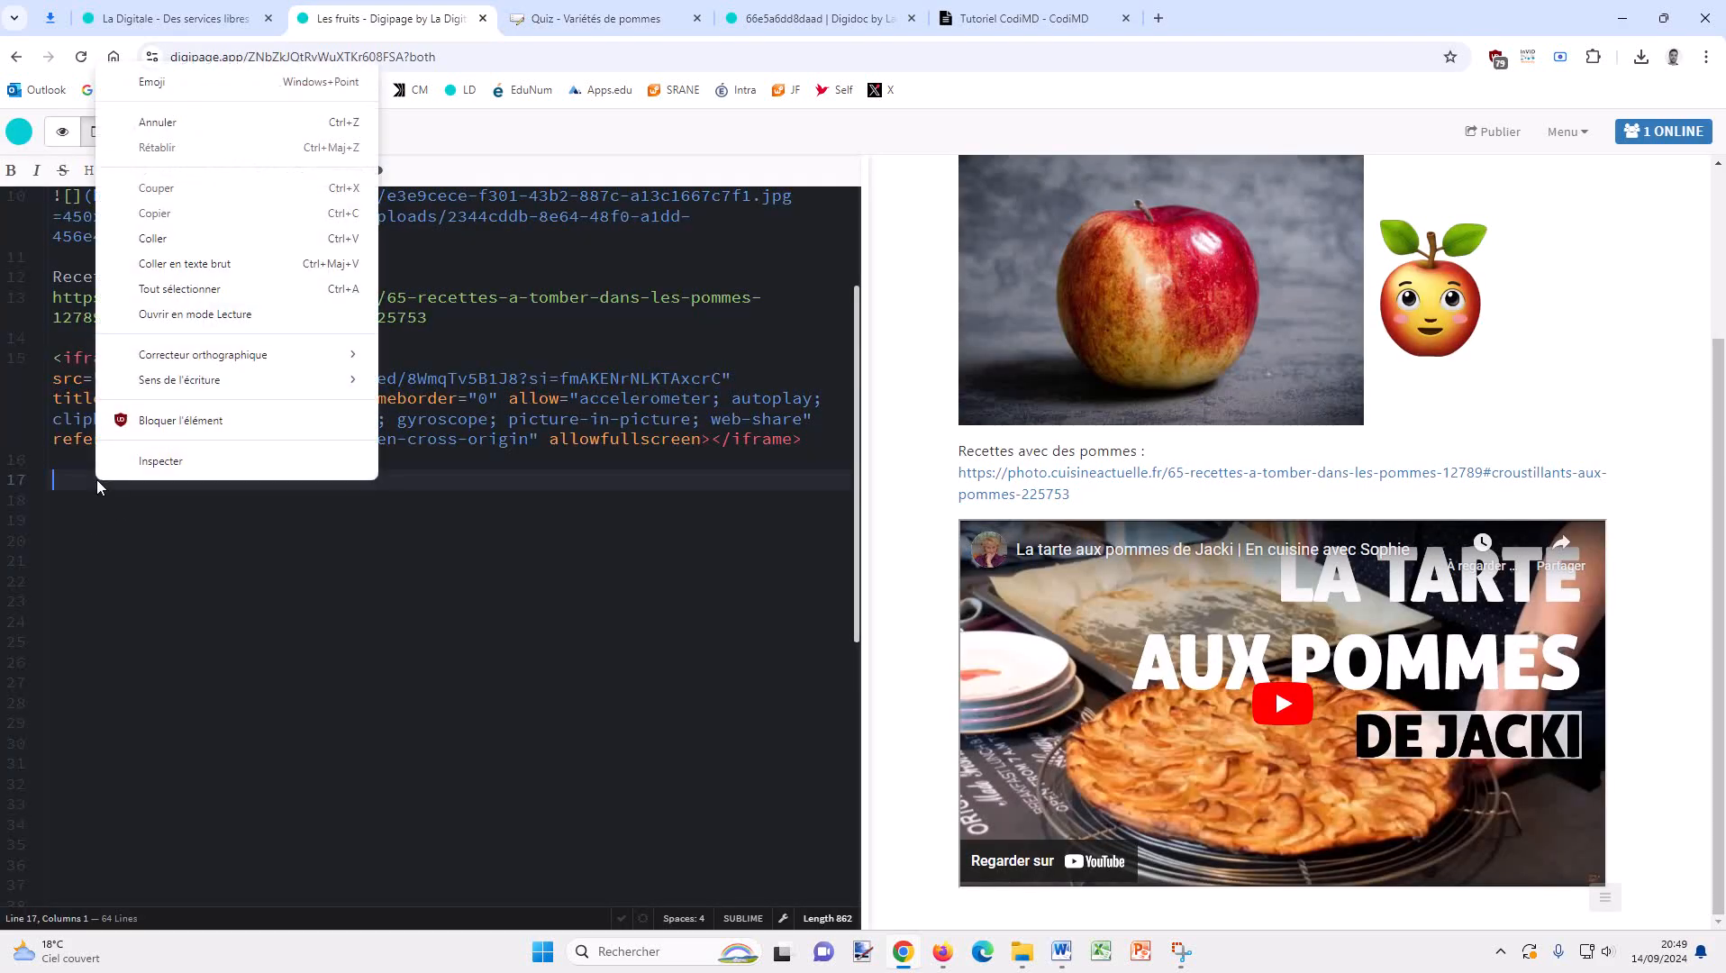
left_click(153, 236)
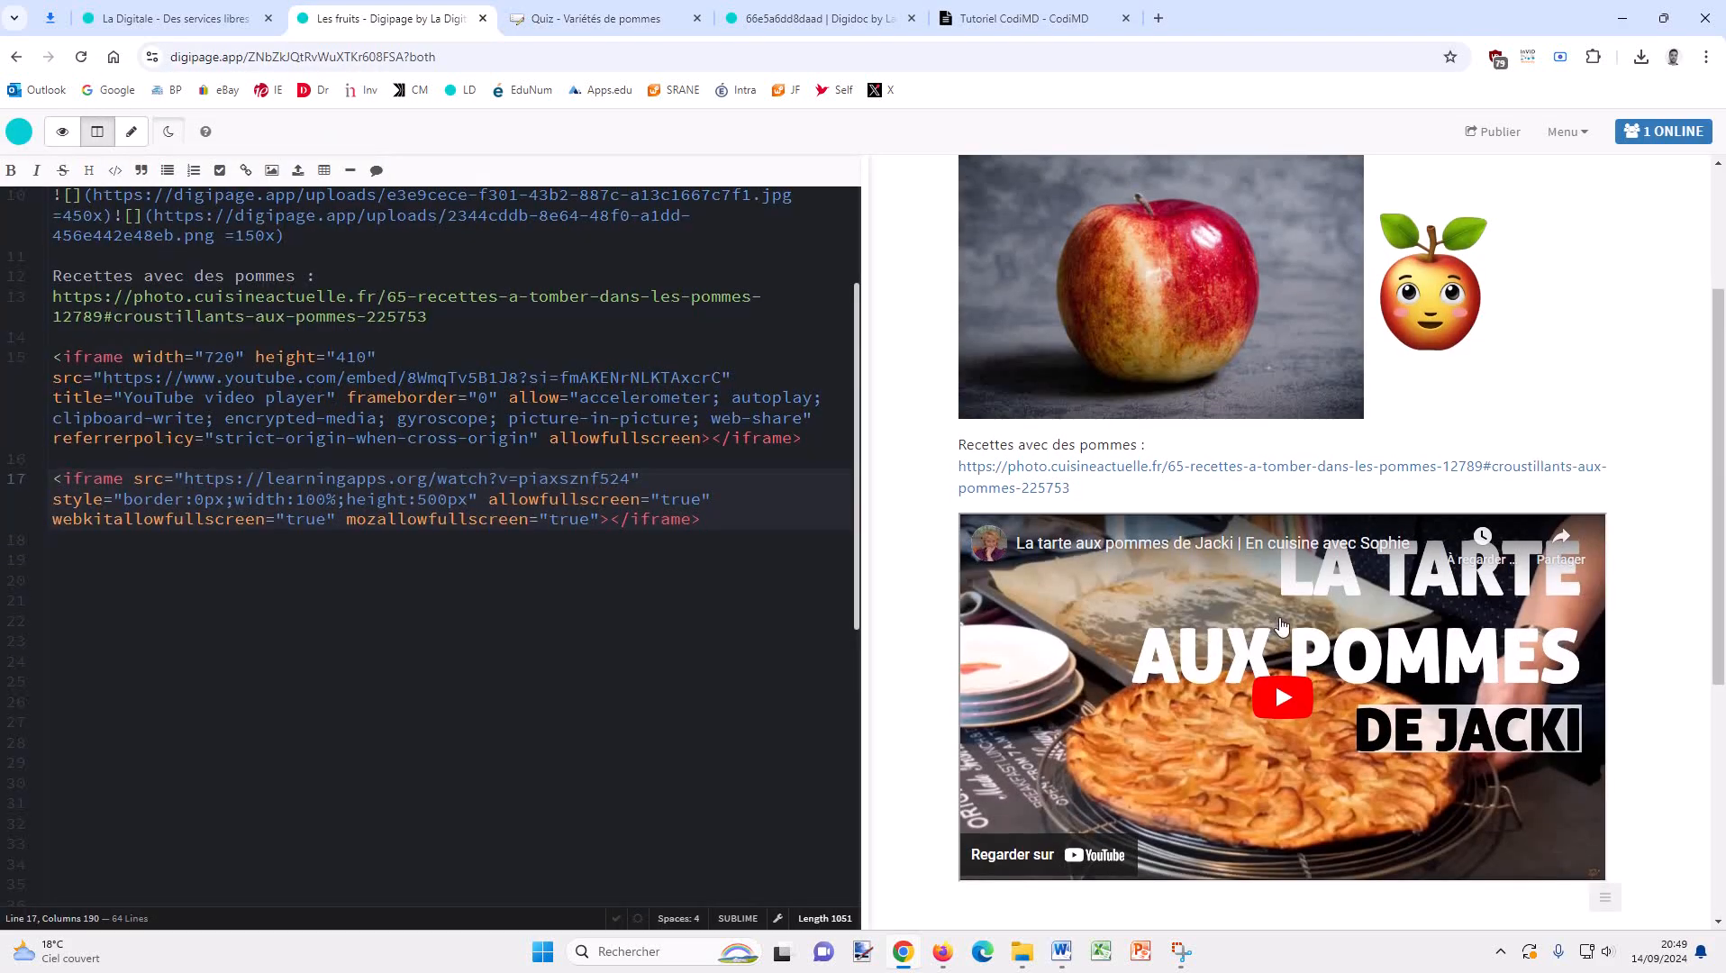
Test the embedded quiz in the preview: dismiss the instructions, move cards to match the Gala label with a photo, and check the answer.
scroll(513, 356, "down", 5)
left_click(1287, 620)
left_click_drag(1295, 664, 1354, 640)
left_click_drag(1226, 634, 1342, 802)
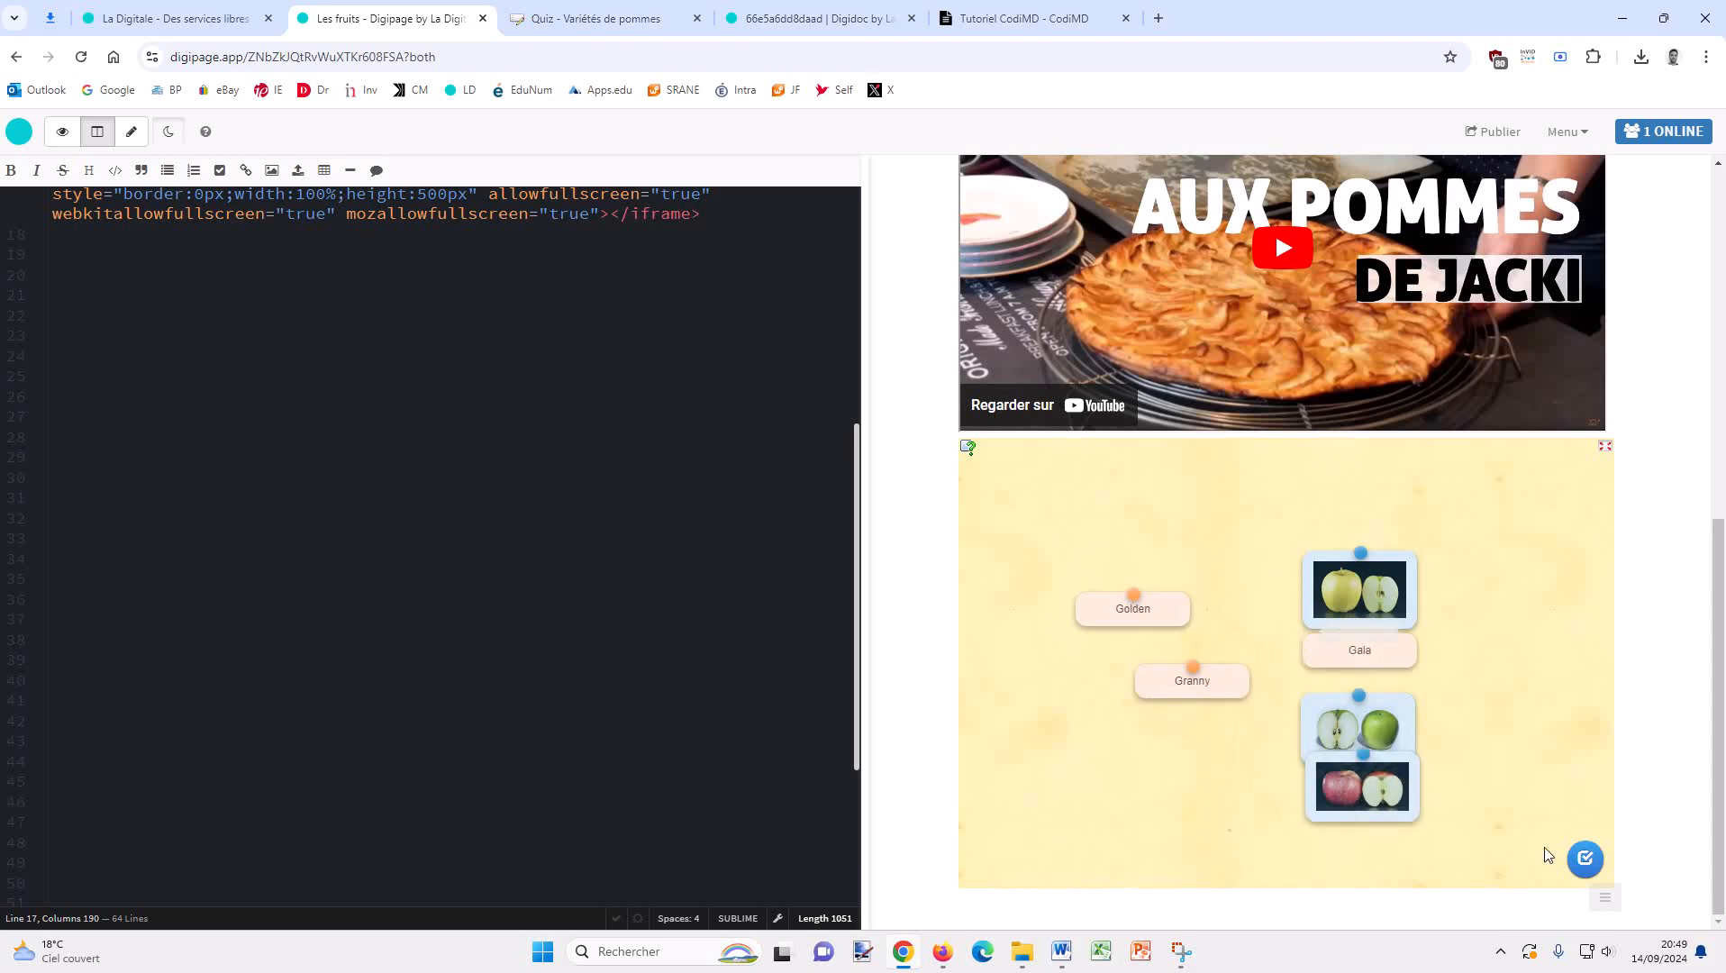
left_click(1583, 859)
Place the cursor on line 19 of the document and close the LearningApps quiz page.
scroll(190, 544, "up", 2)
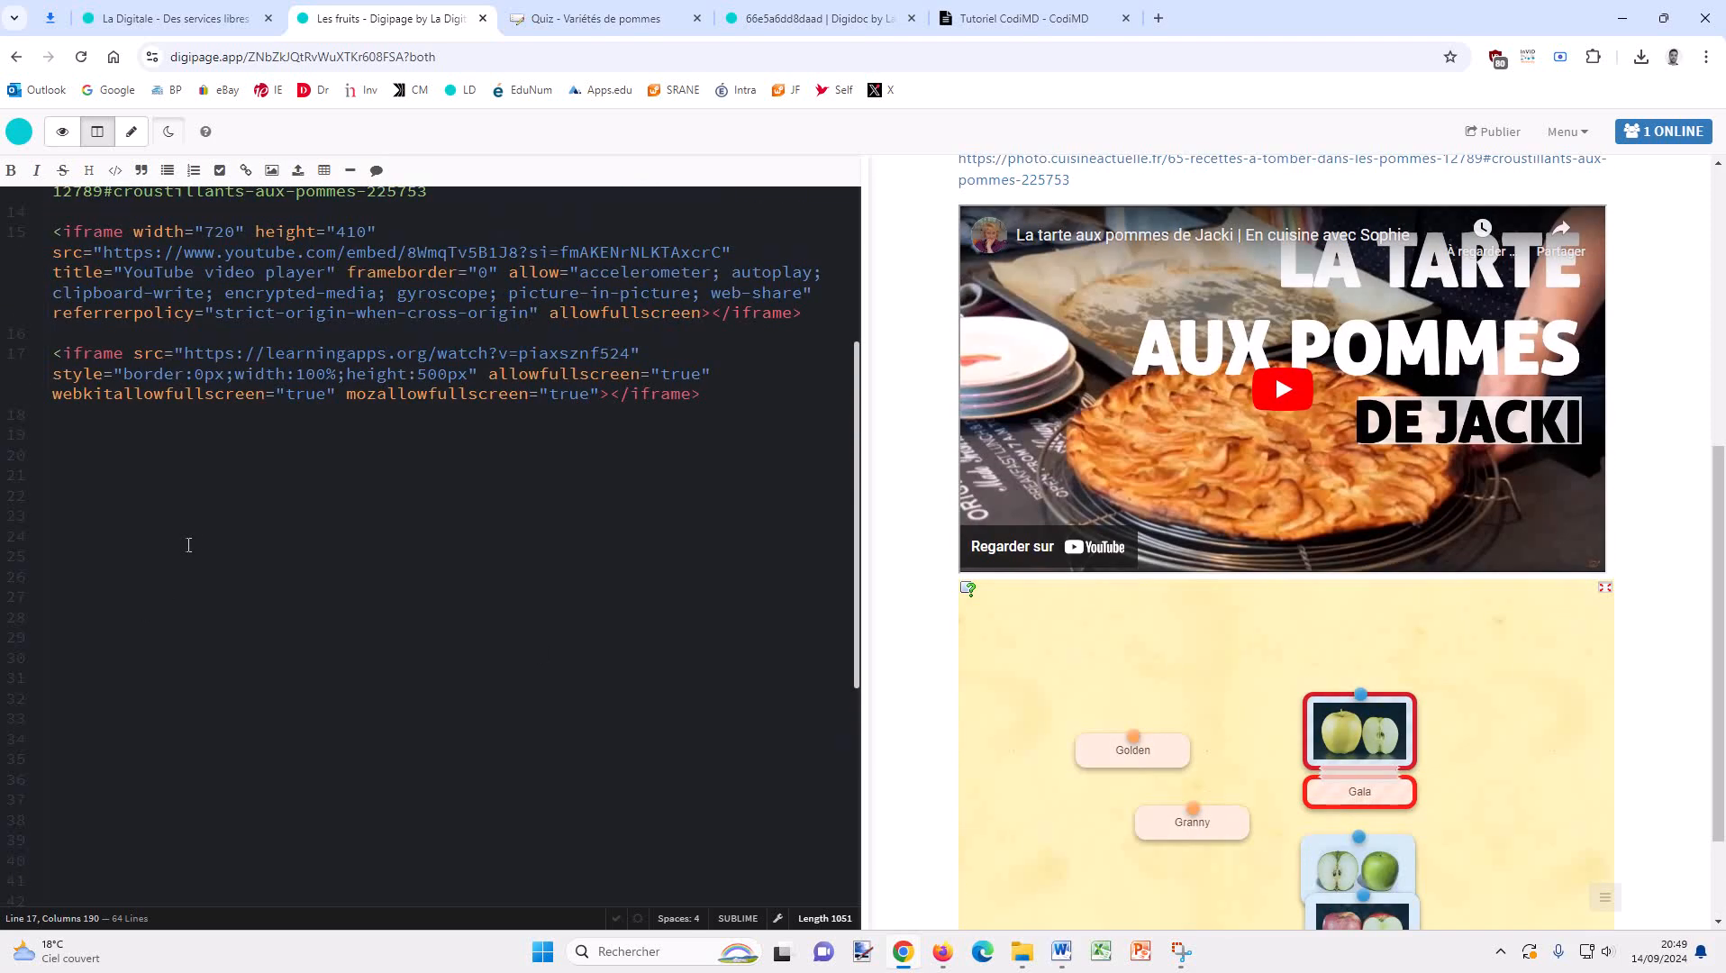
left_click(185, 414)
left_click(188, 440)
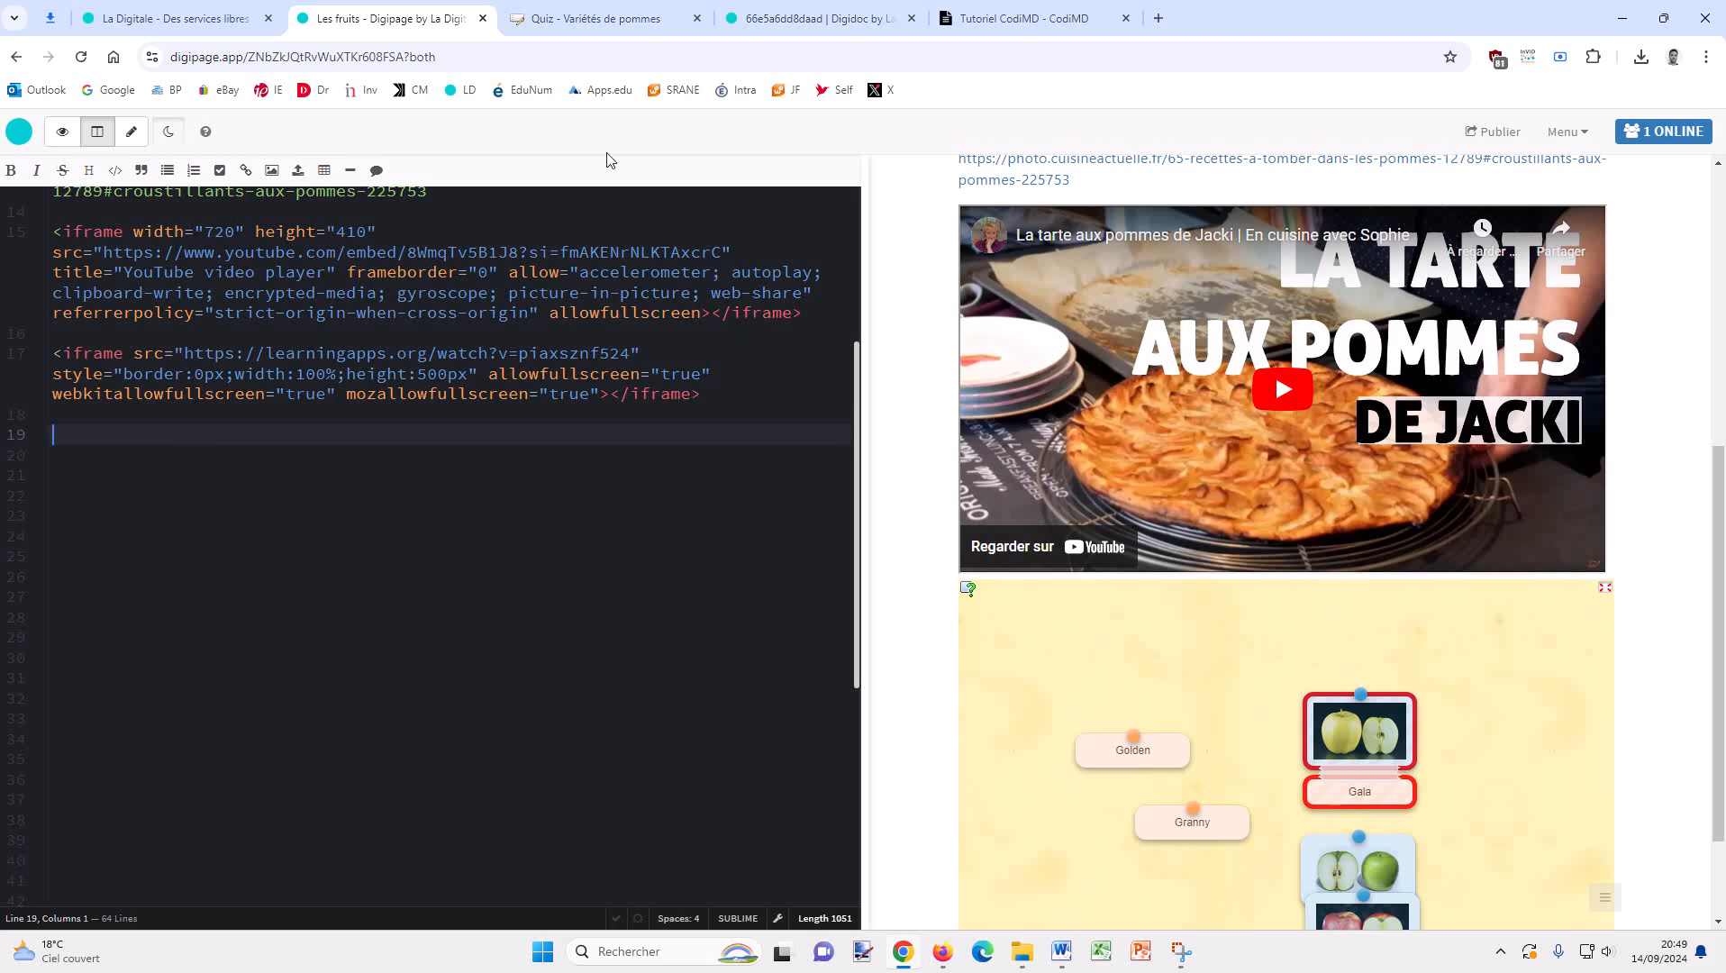
left_click(697, 18)
In the Digidoc pad about apple recipes, copy the iframe embed code from the sharing options.
left_click(559, 22)
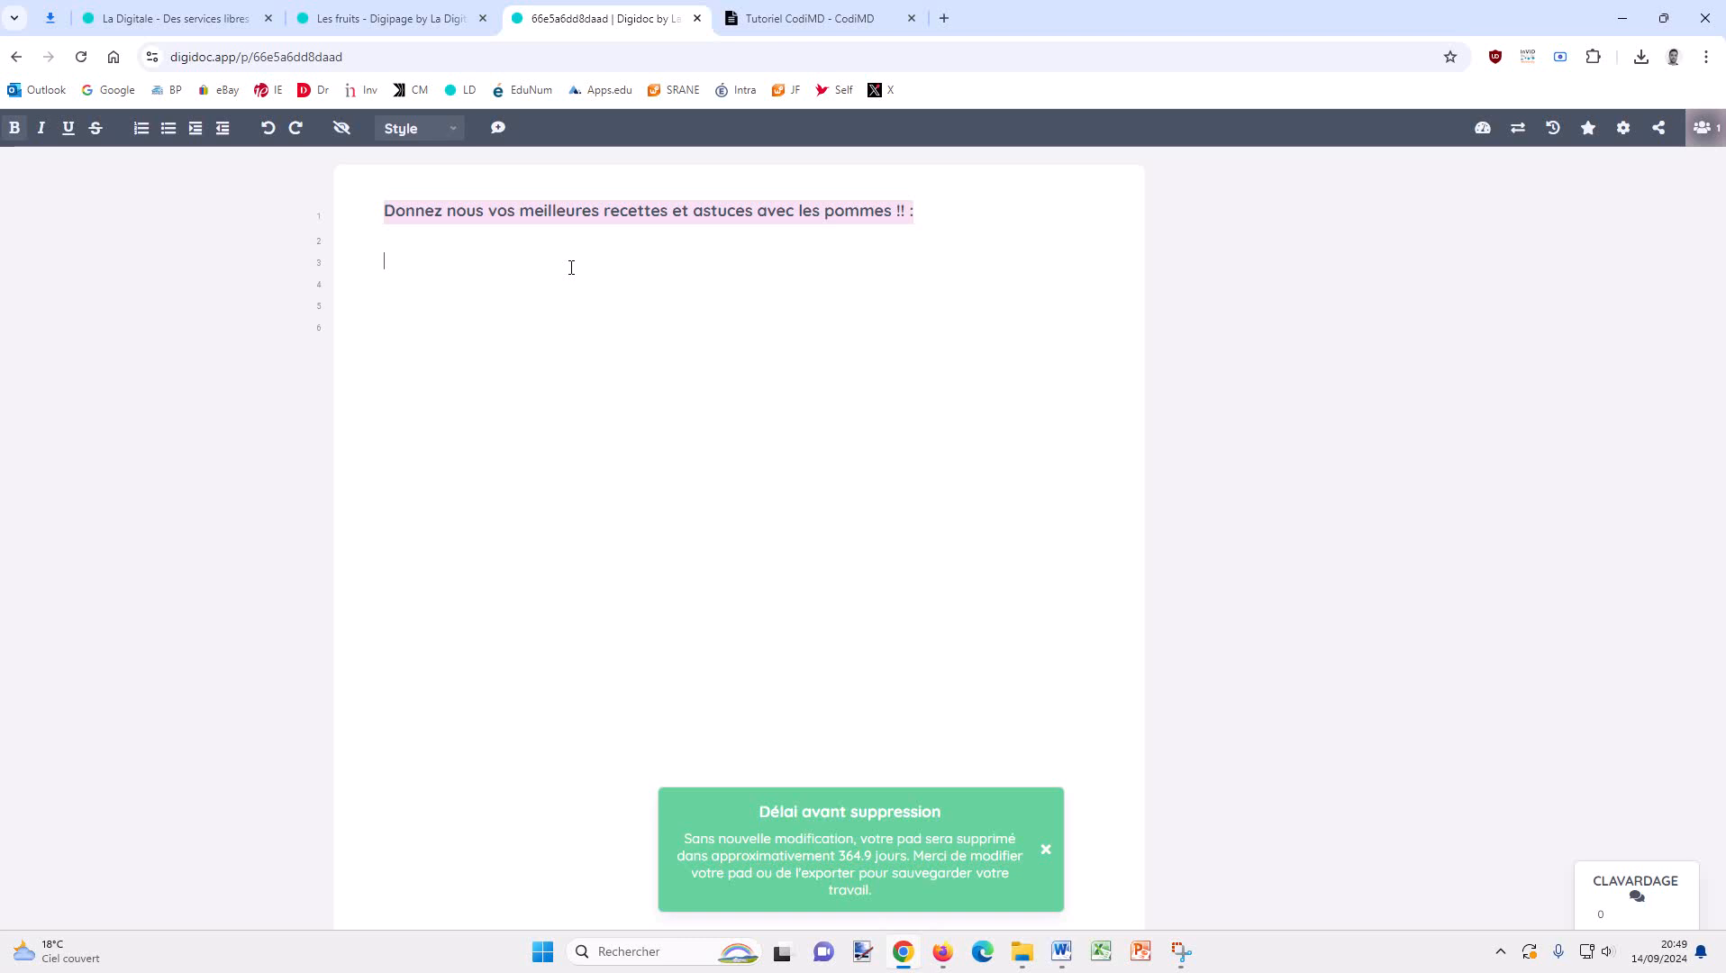
left_click(1658, 128)
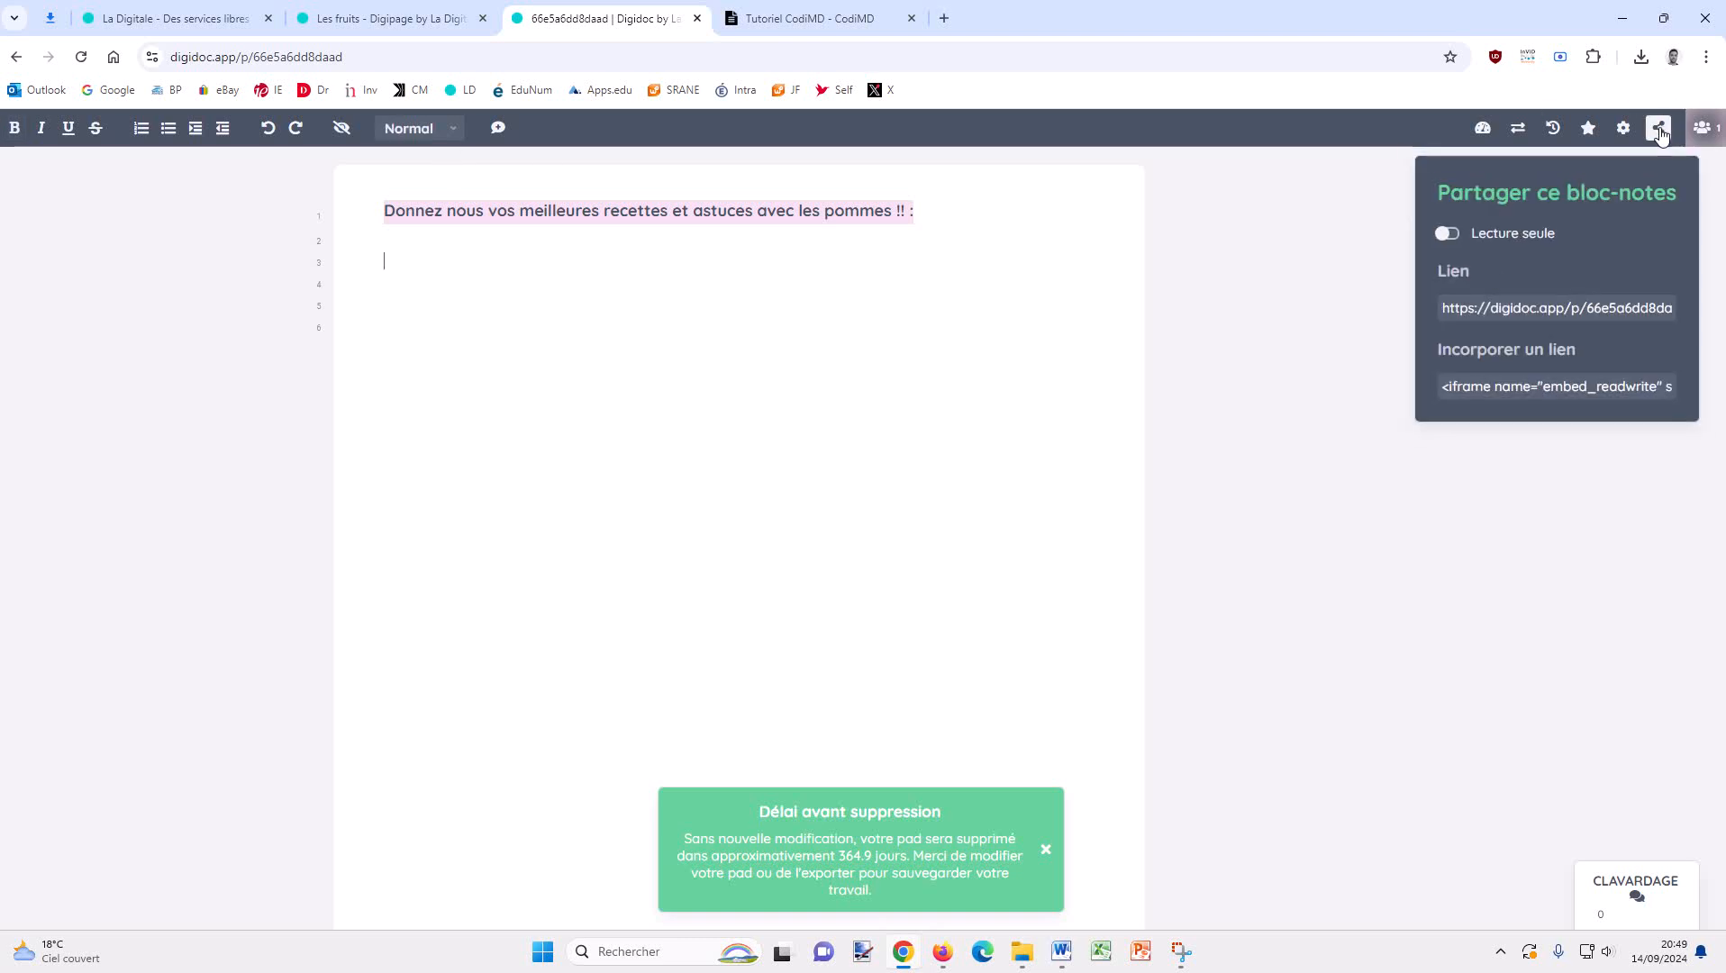
left_click(1474, 387)
right_click(1474, 387)
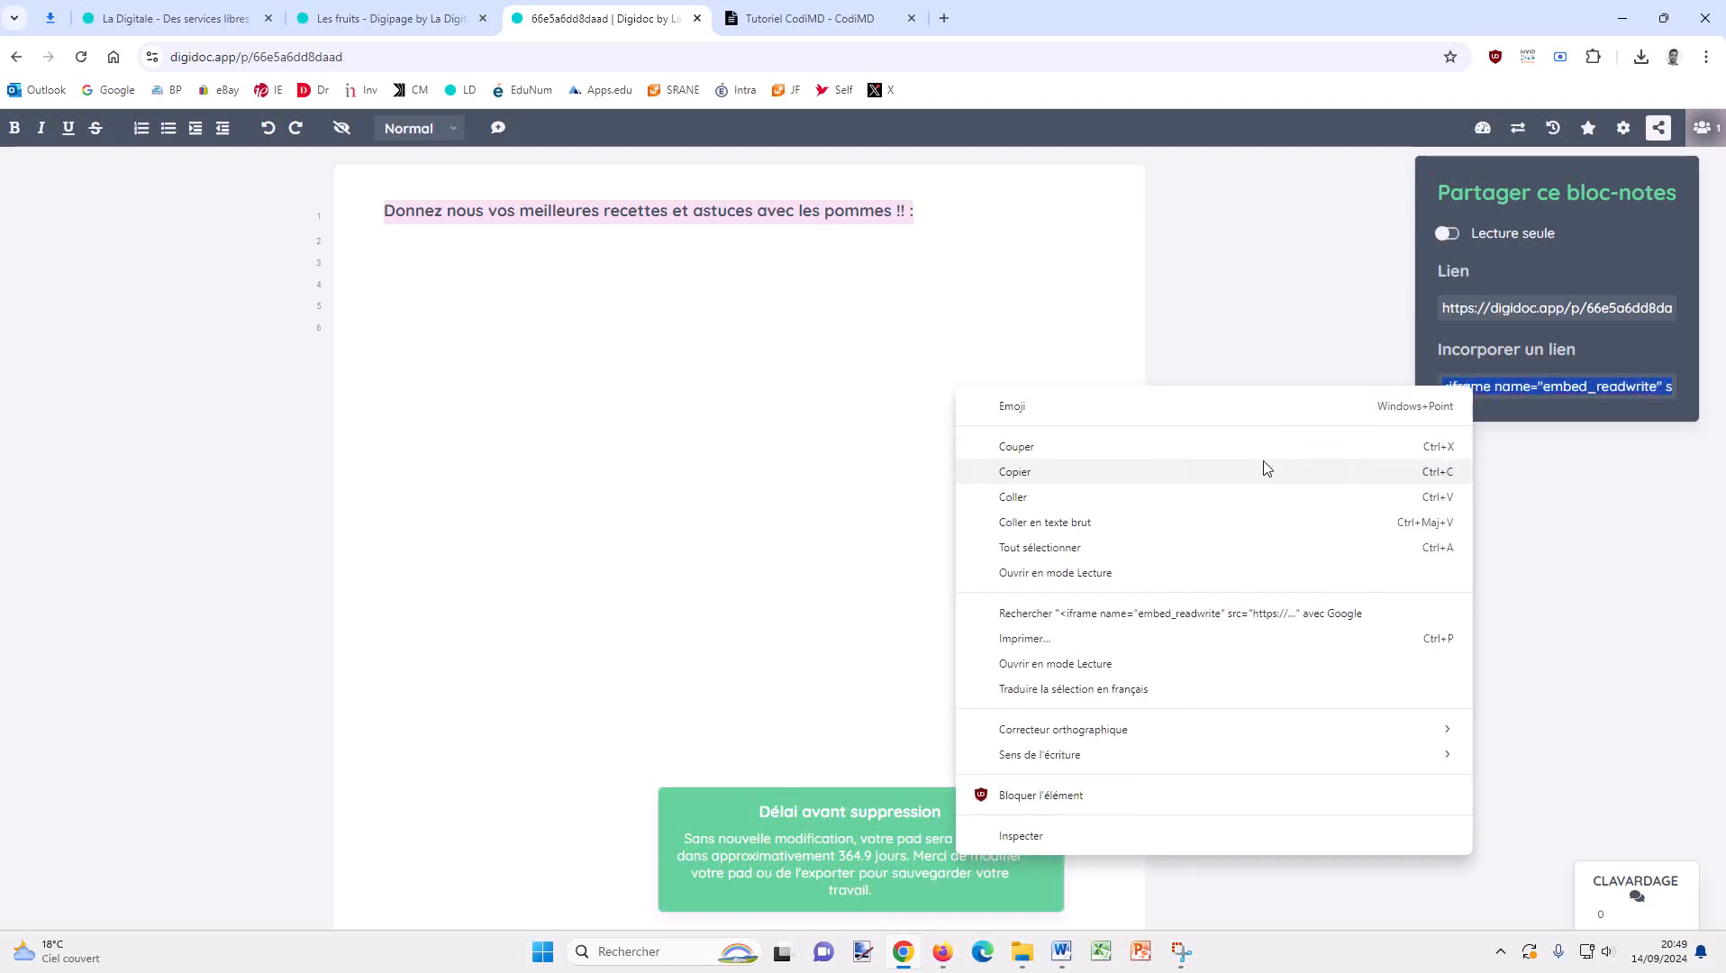
left_click(1266, 469)
Return to the Digipage document and paste the Digidoc iframe code on line 19.
left_click(367, 20)
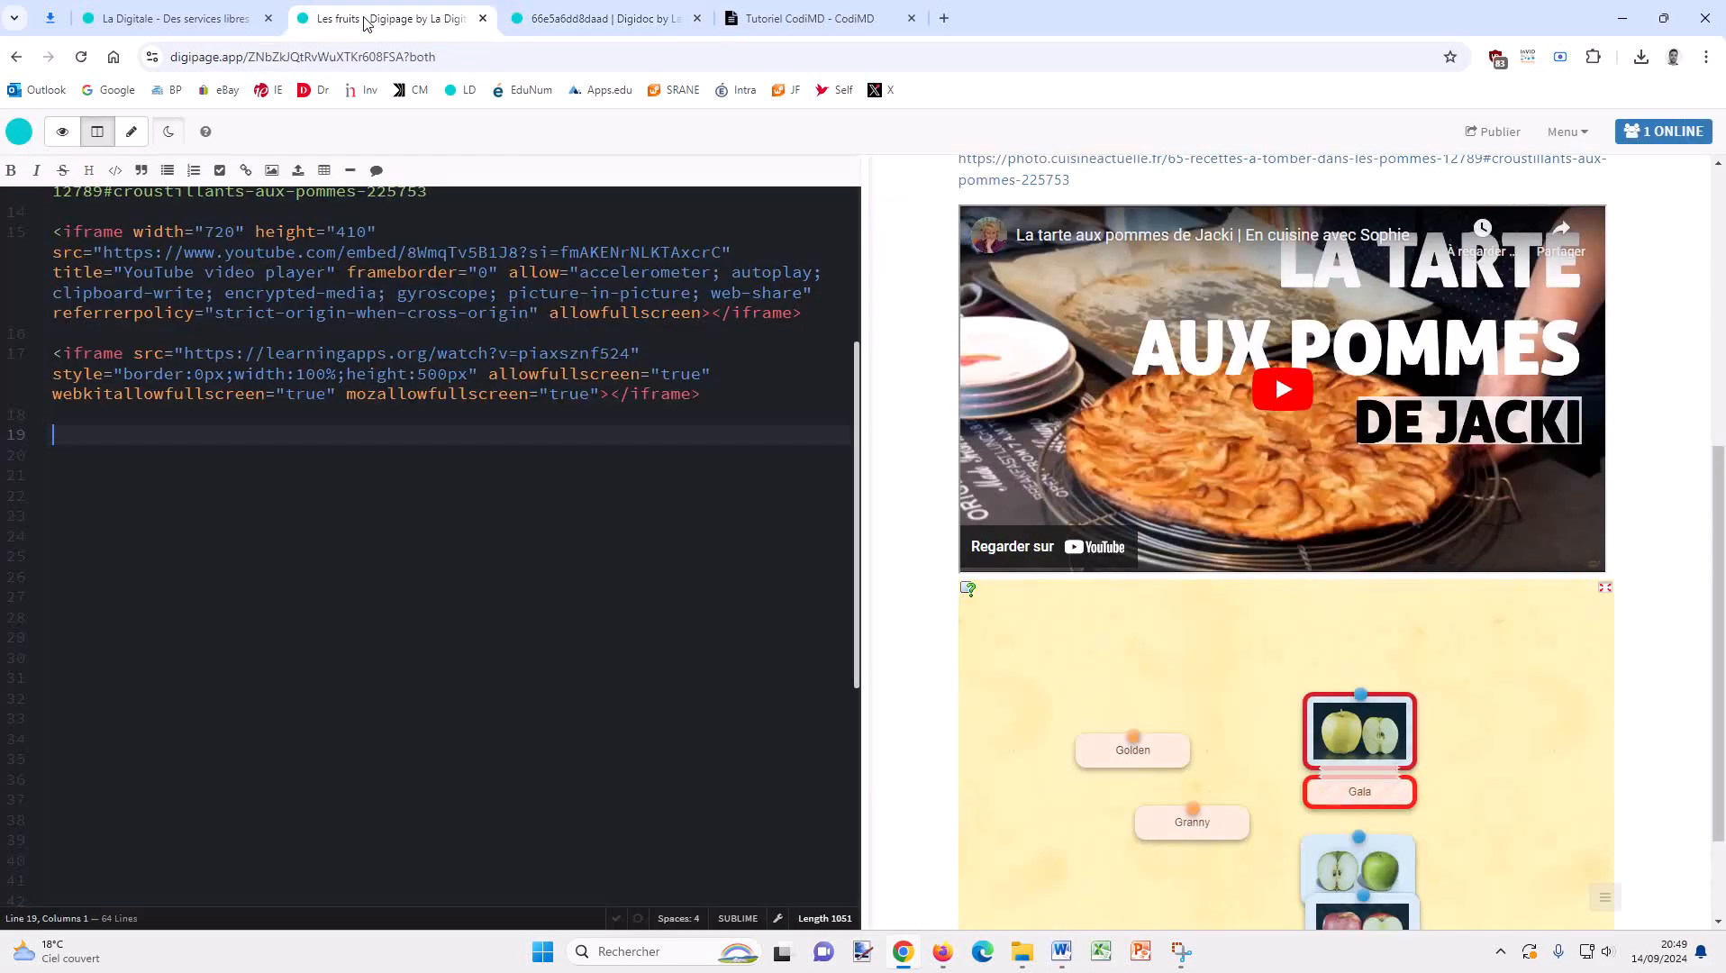
right_click(148, 435)
left_click(210, 613)
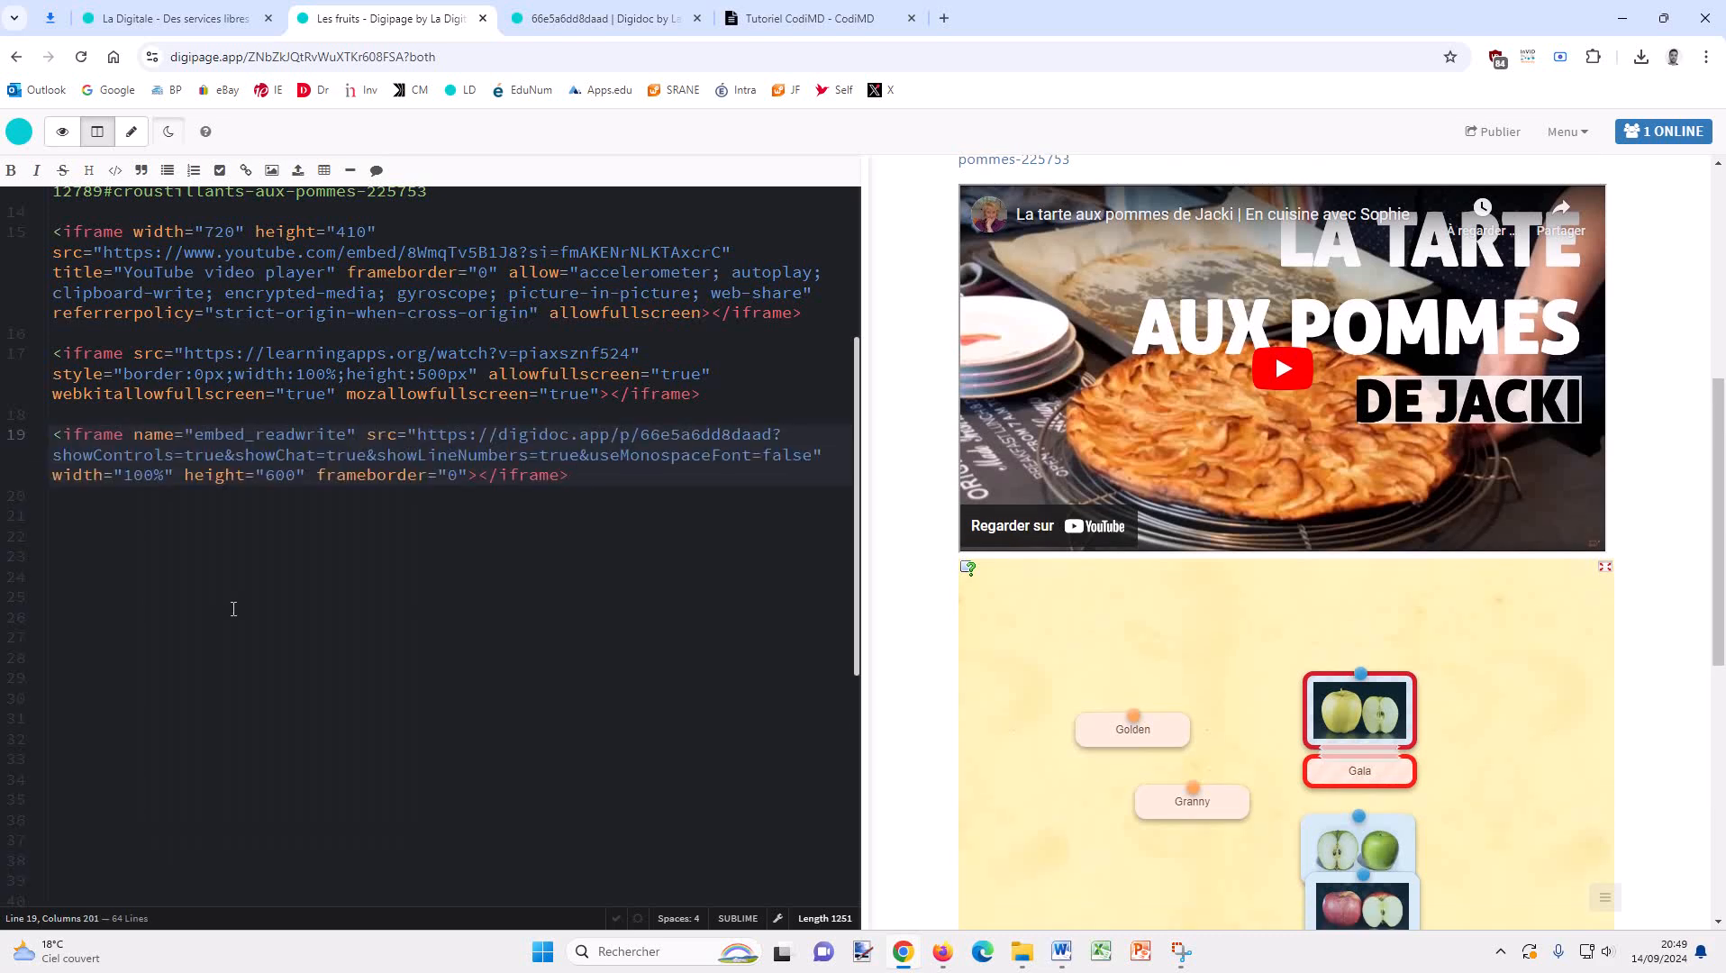
Test the embedded Digidoc pad in the preview by writing the lines "dadalhbdad" and "djadkbad" below its heading.
scroll(1453, 647, "down", 7)
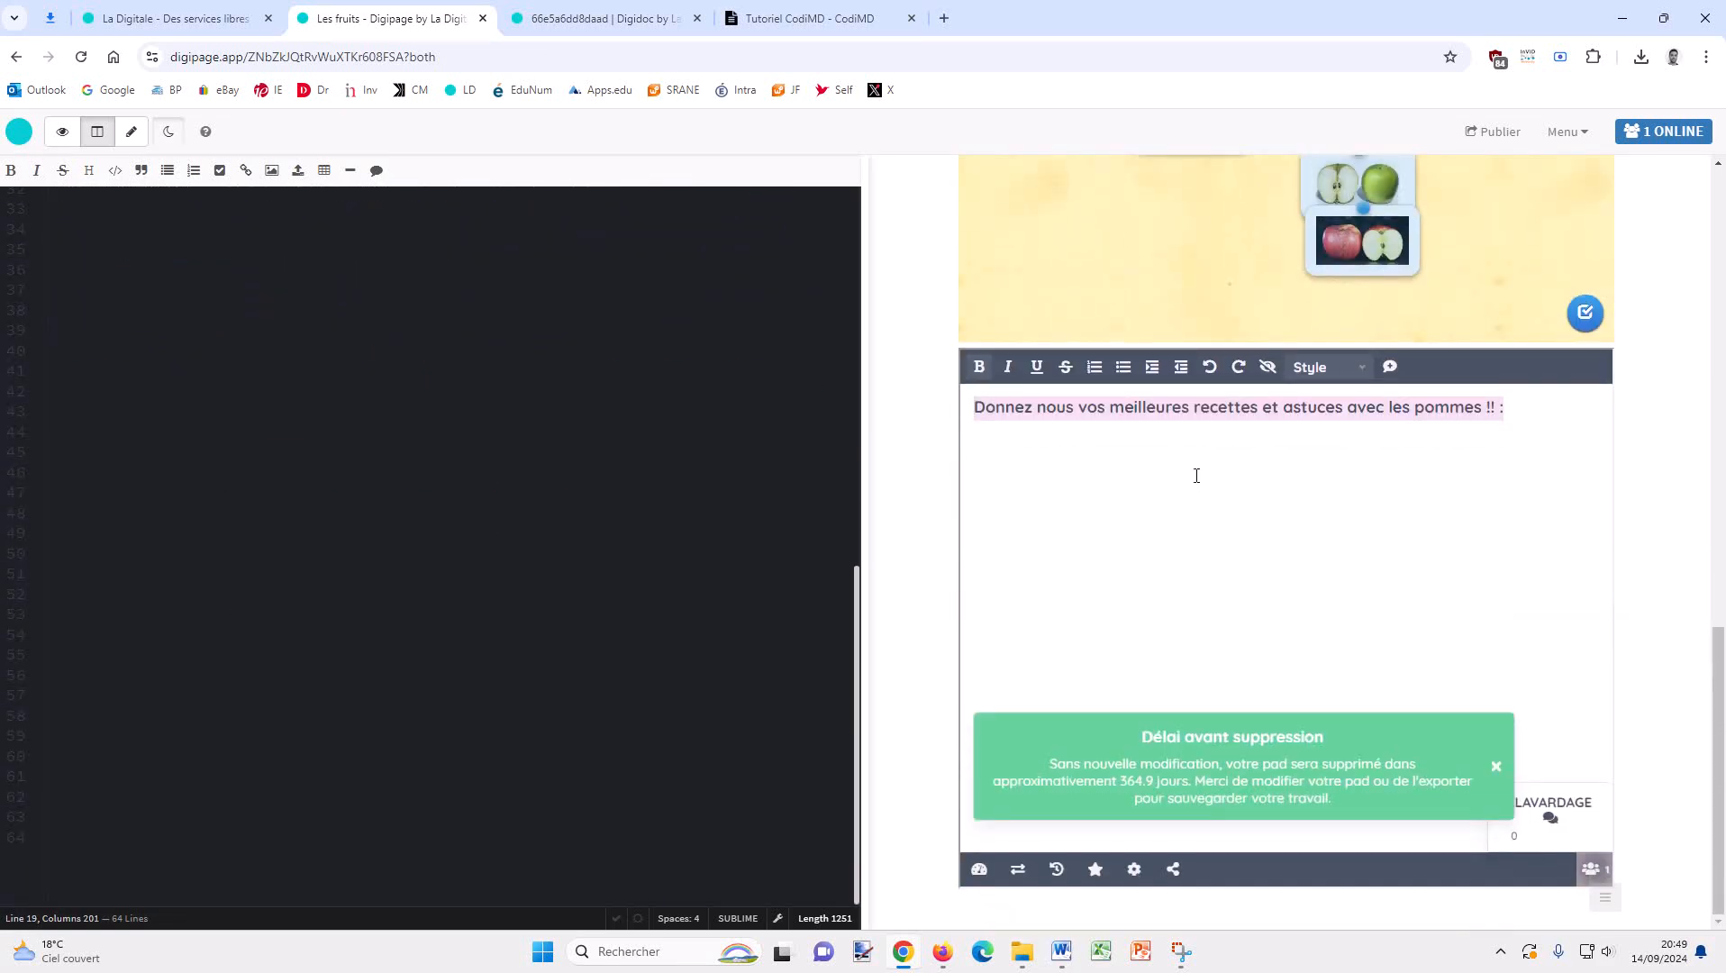
left_click(1196, 475)
type("dadalhbdad ")
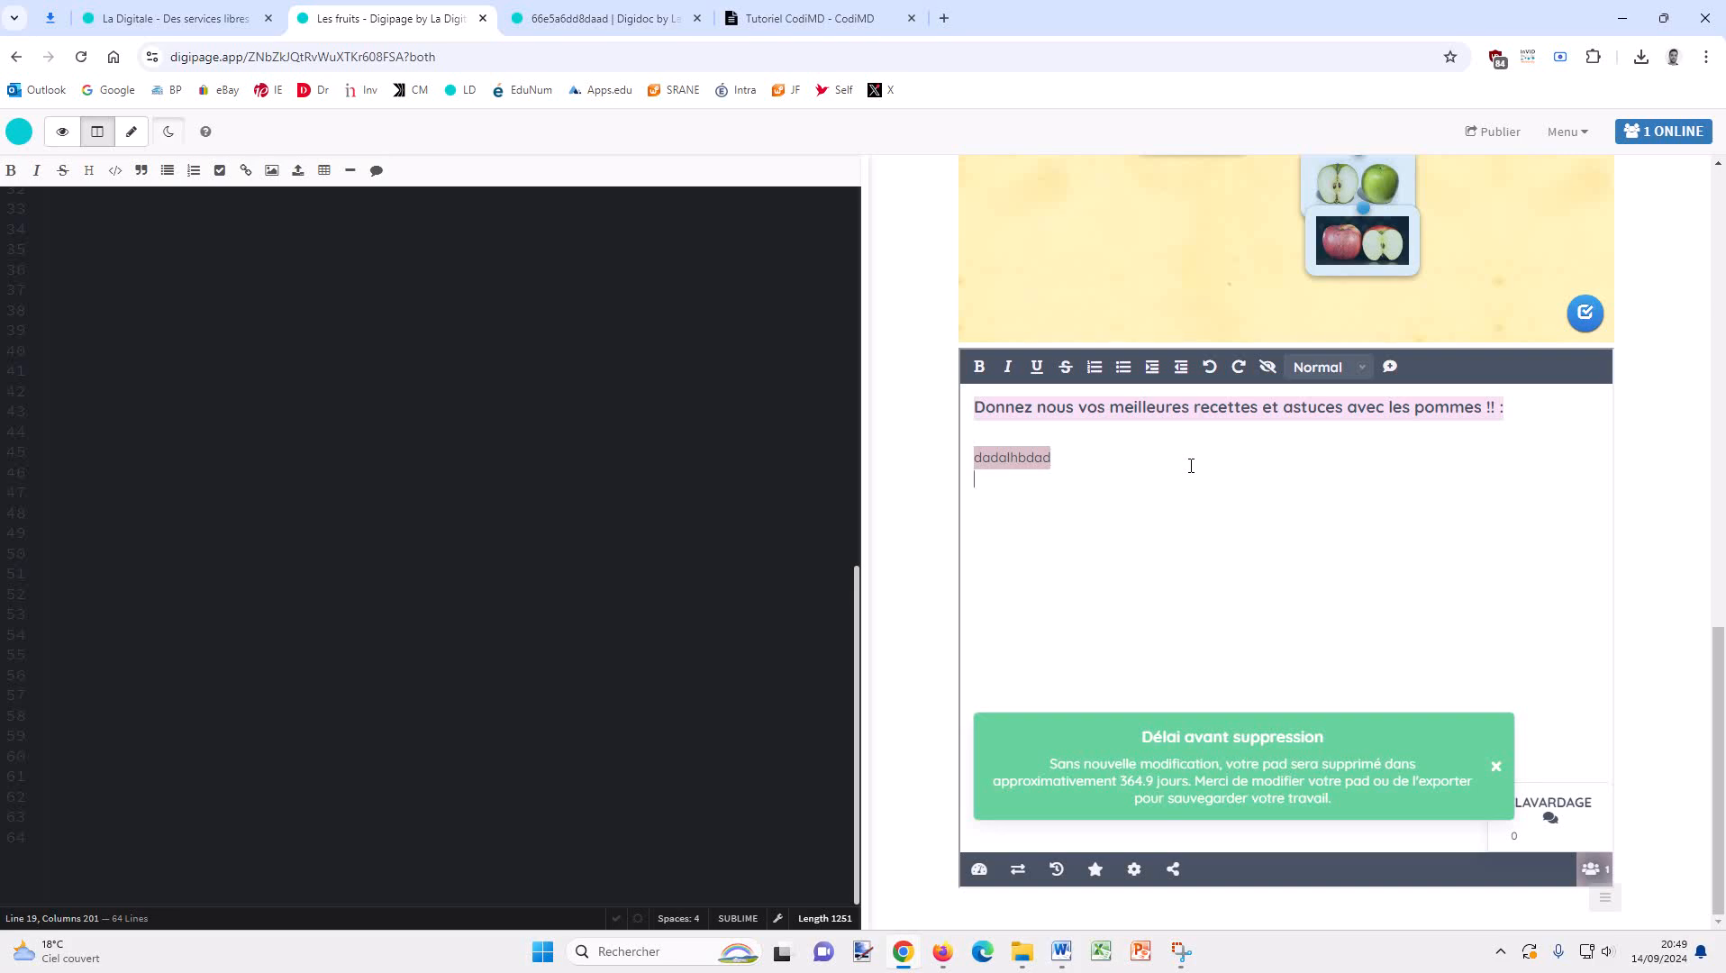
type("djadkbad")
Add the text "Variétés de pommes :" on line 21 of the document, followed by a new line.
scroll(659, 539, "up", 10)
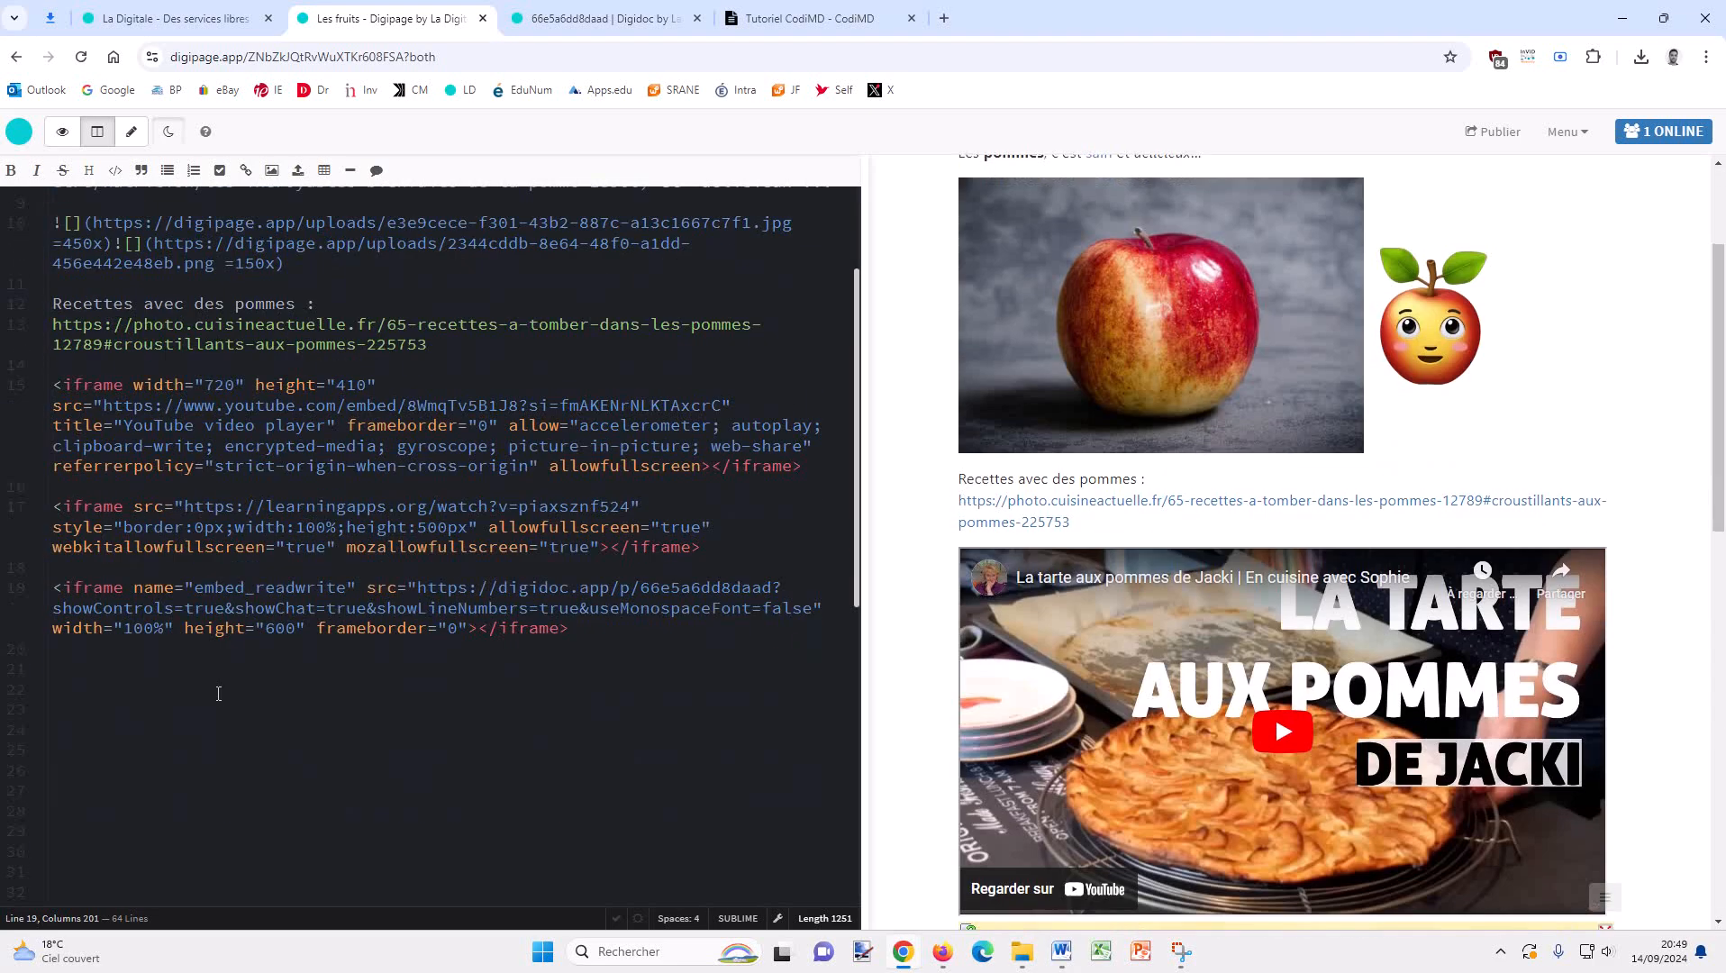
left_click(206, 671)
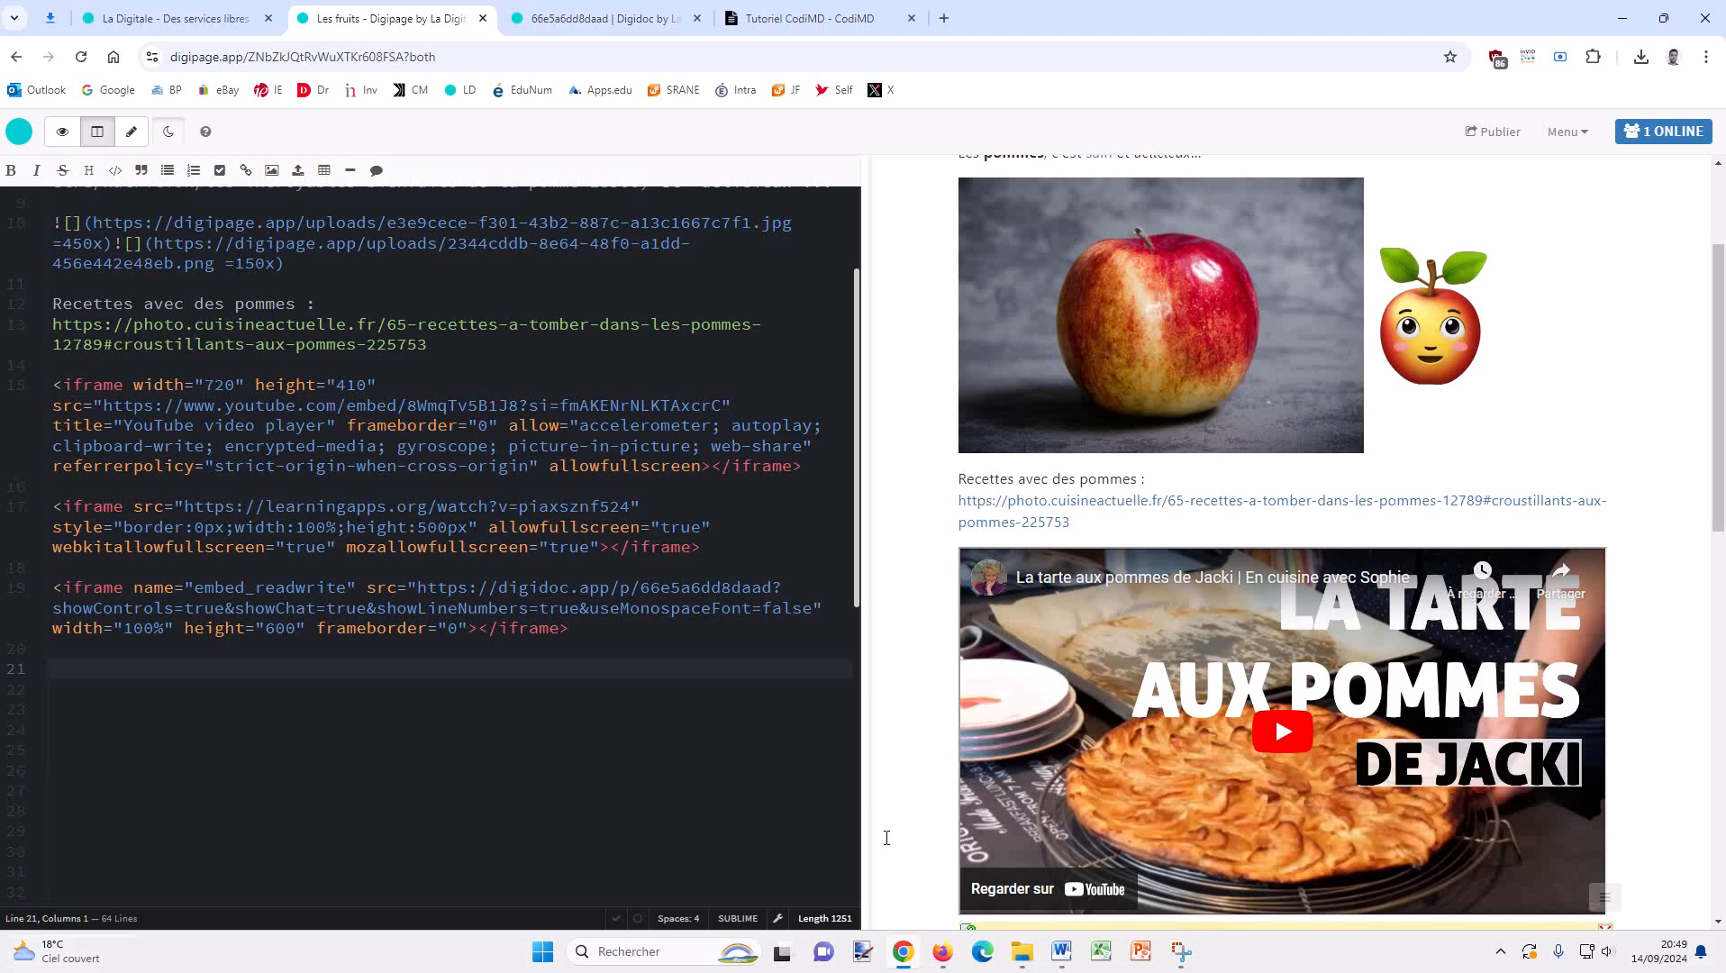
scroll(1248, 604, "down", 10)
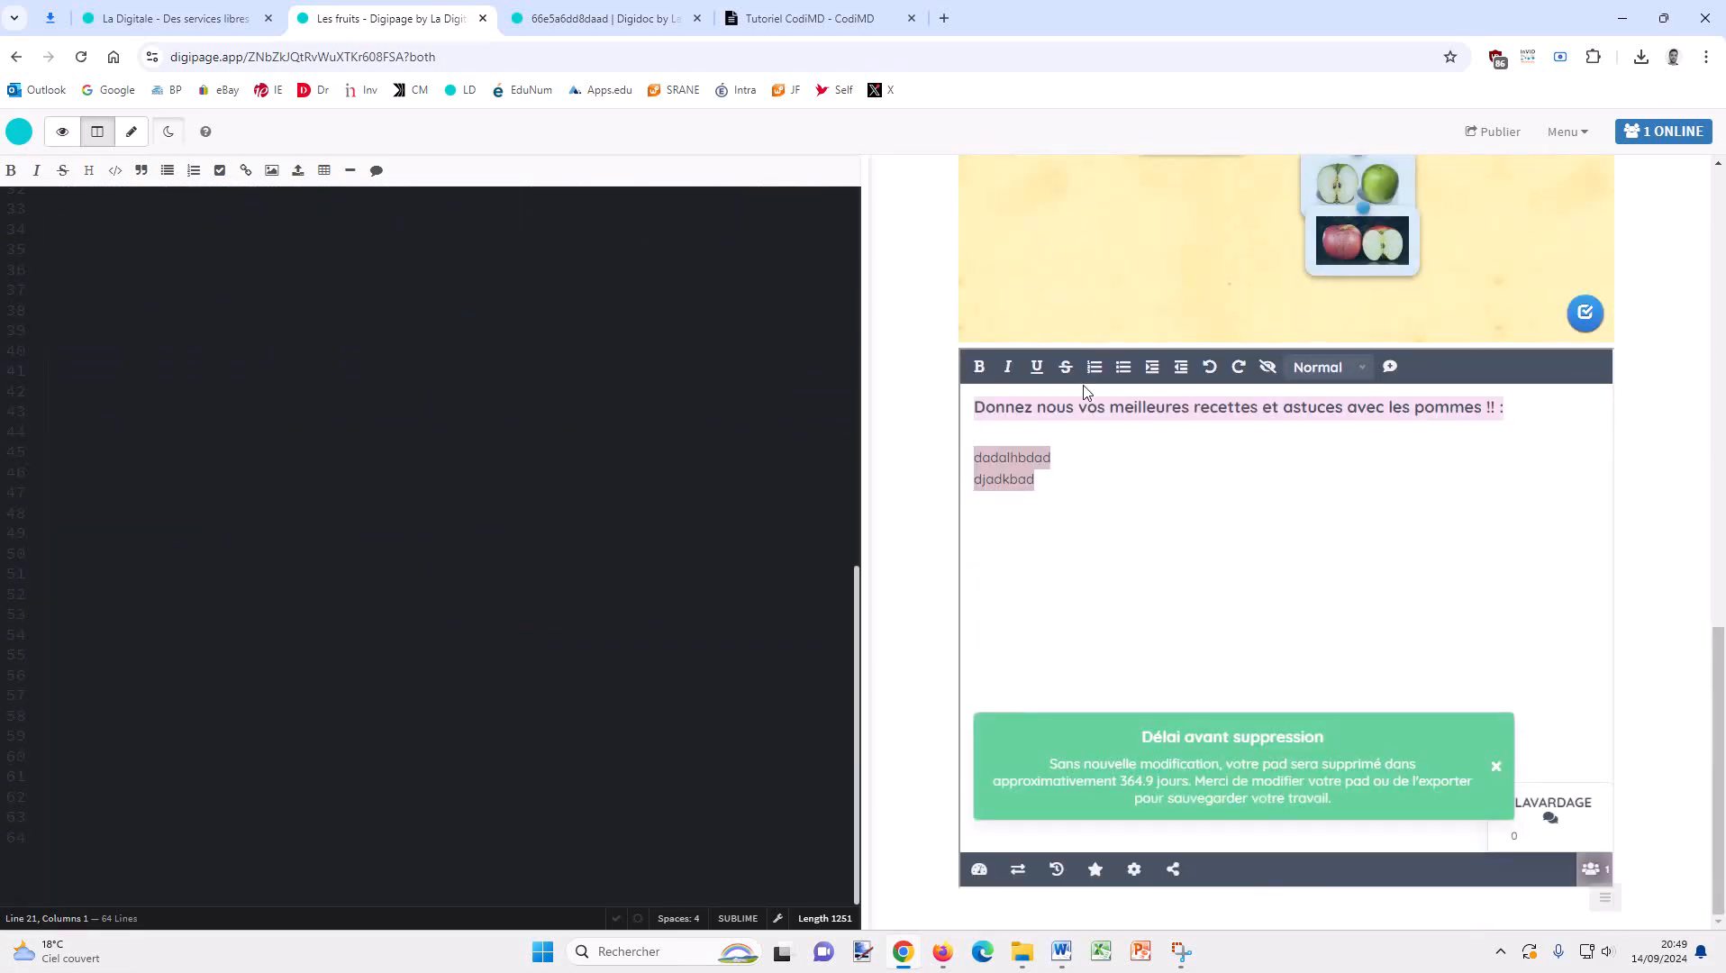
scroll(1087, 388, "up", 5)
type("Var")
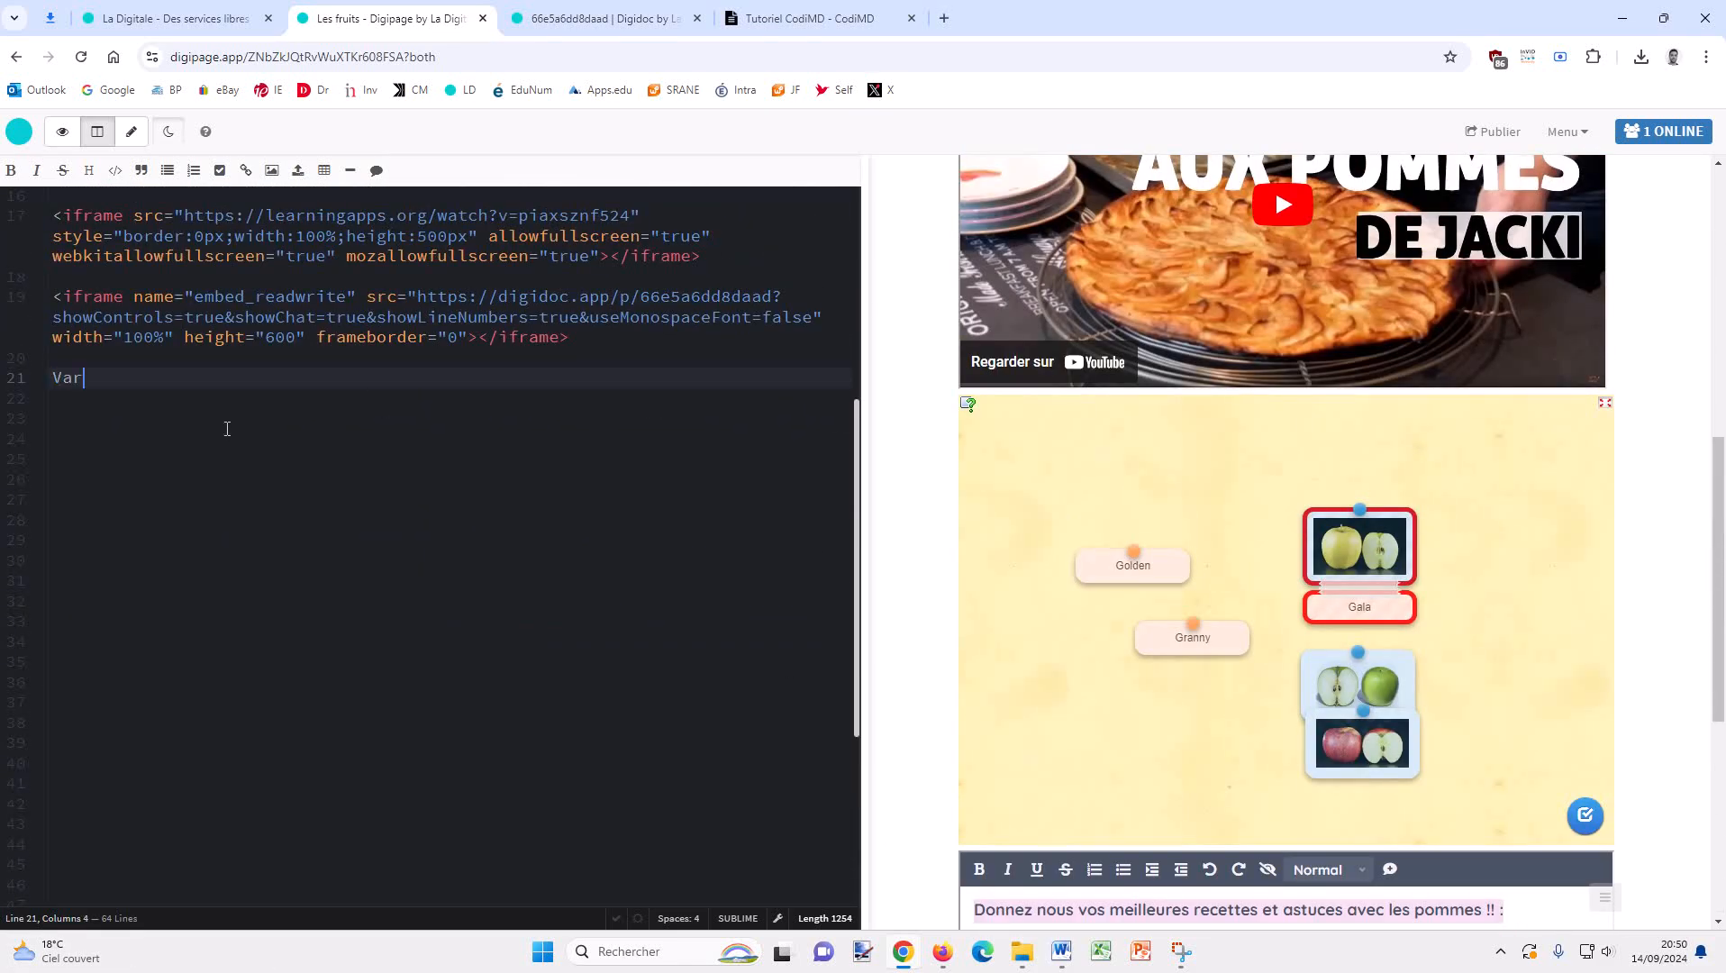
type("iétés de pommes :")
key("Return")
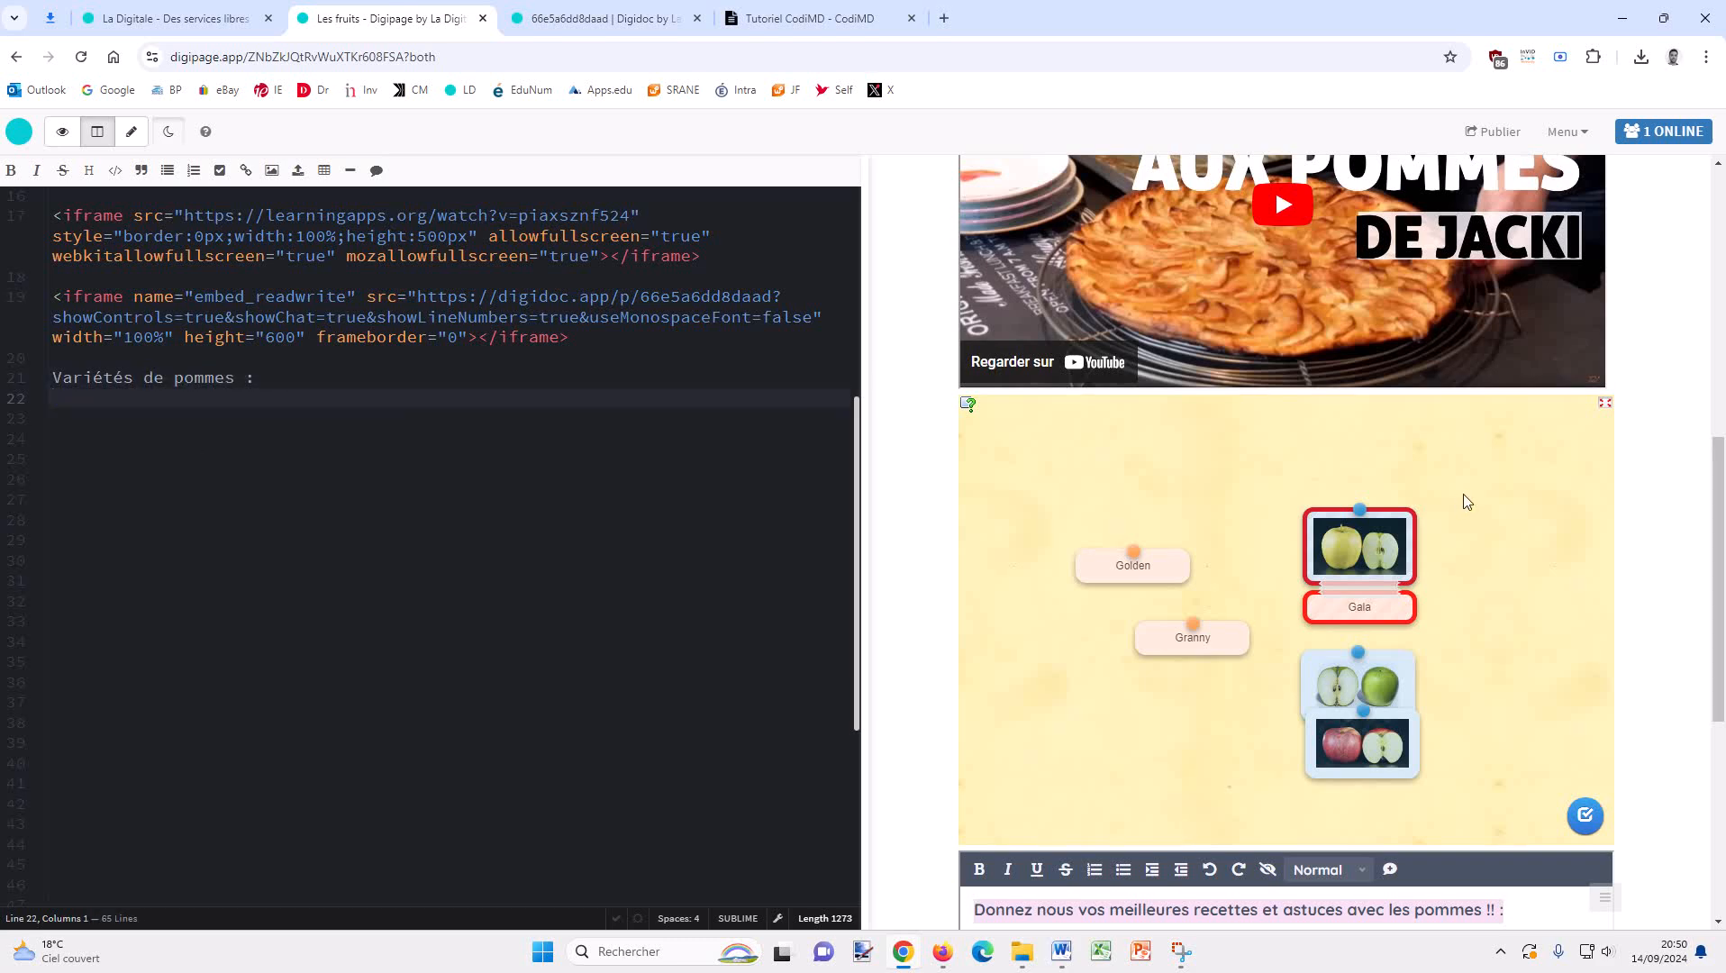
Add a bulleted list with Gala, Golden and Granny under "Variétés de pommes :" and end the list.
scroll(1464, 500, "down", 5)
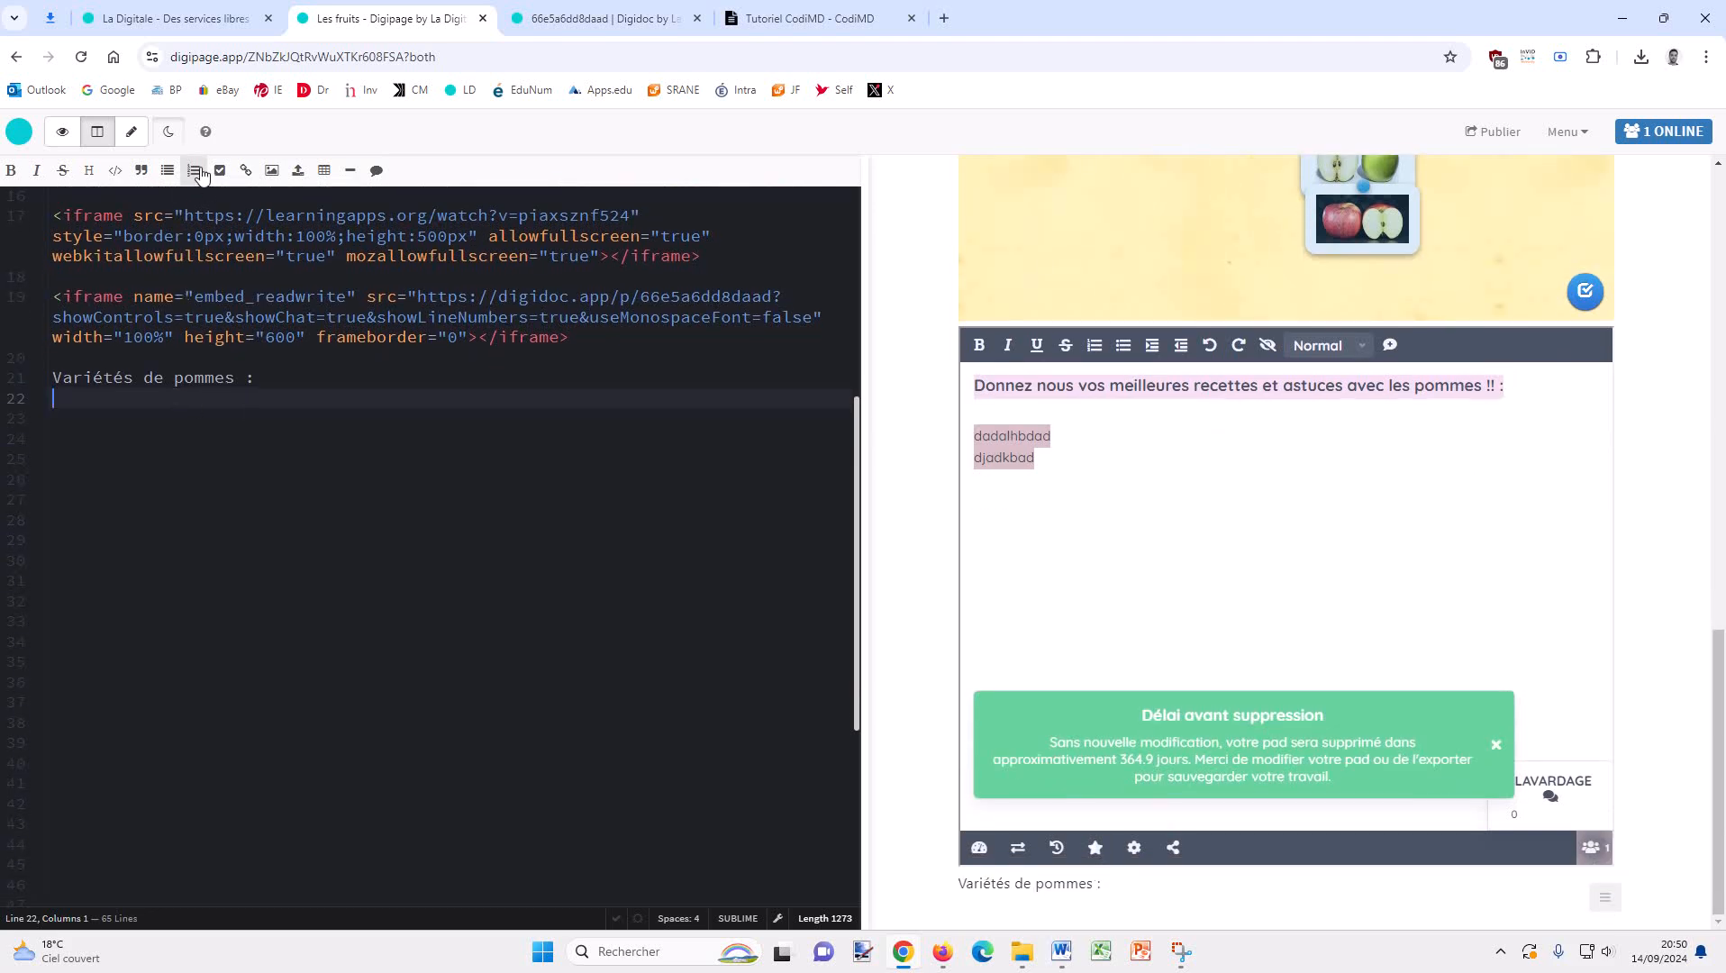
left_click(165, 183)
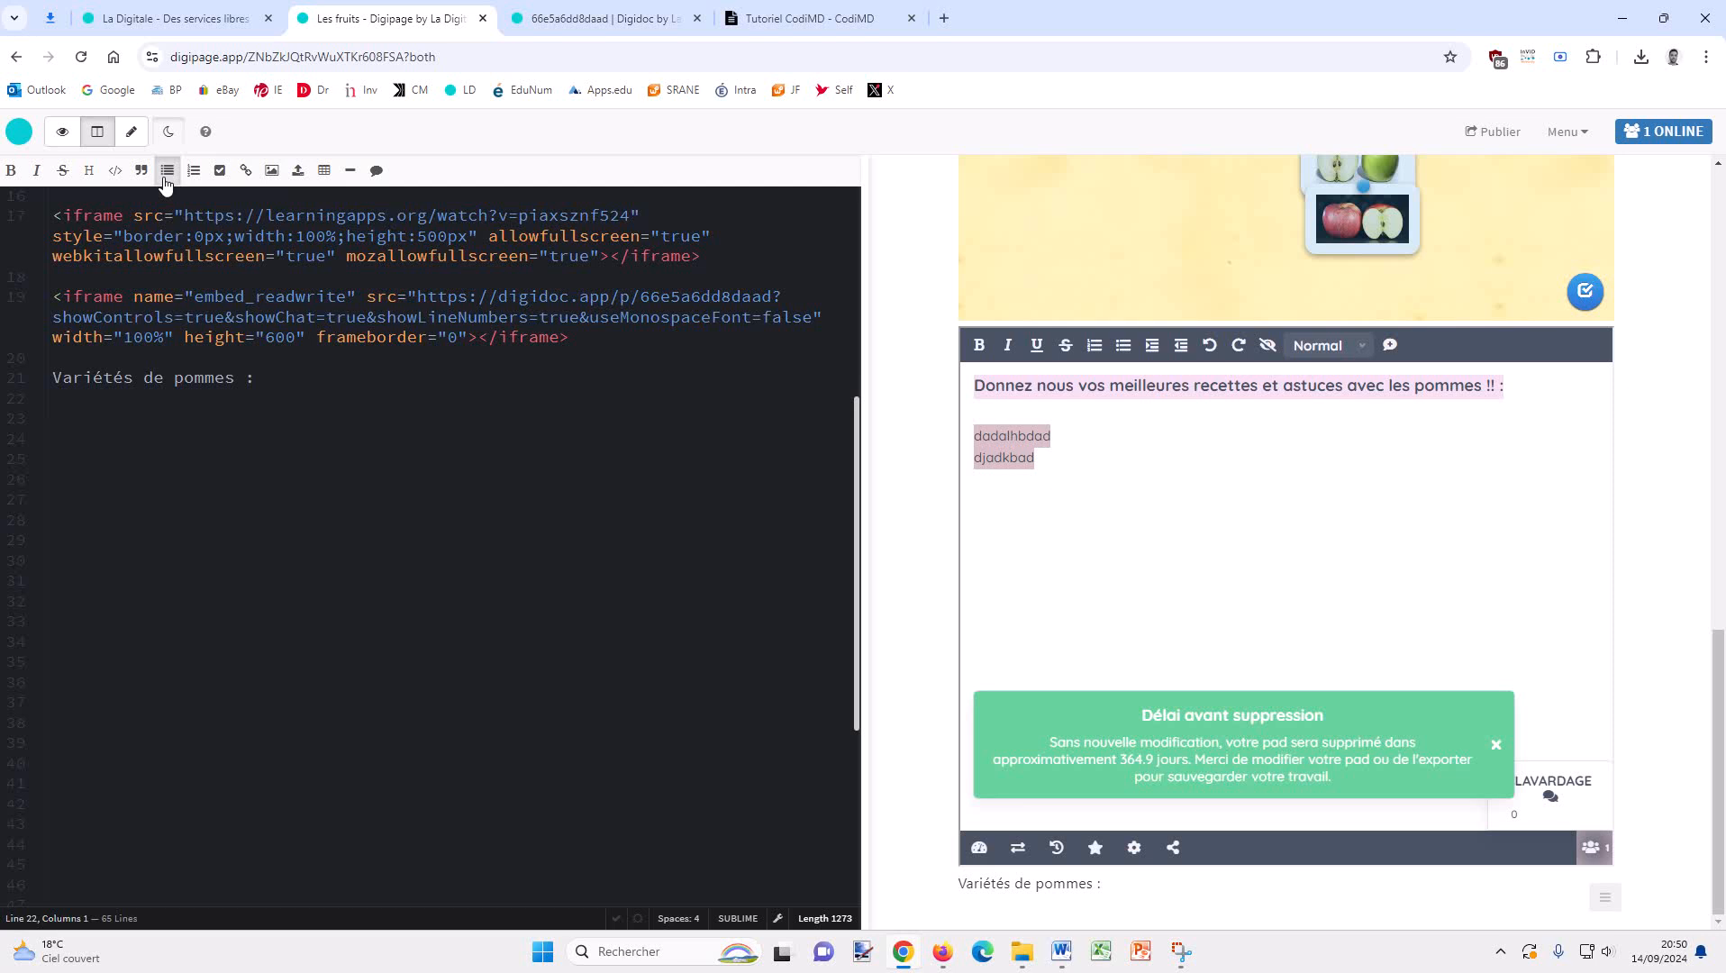
type("Gal")
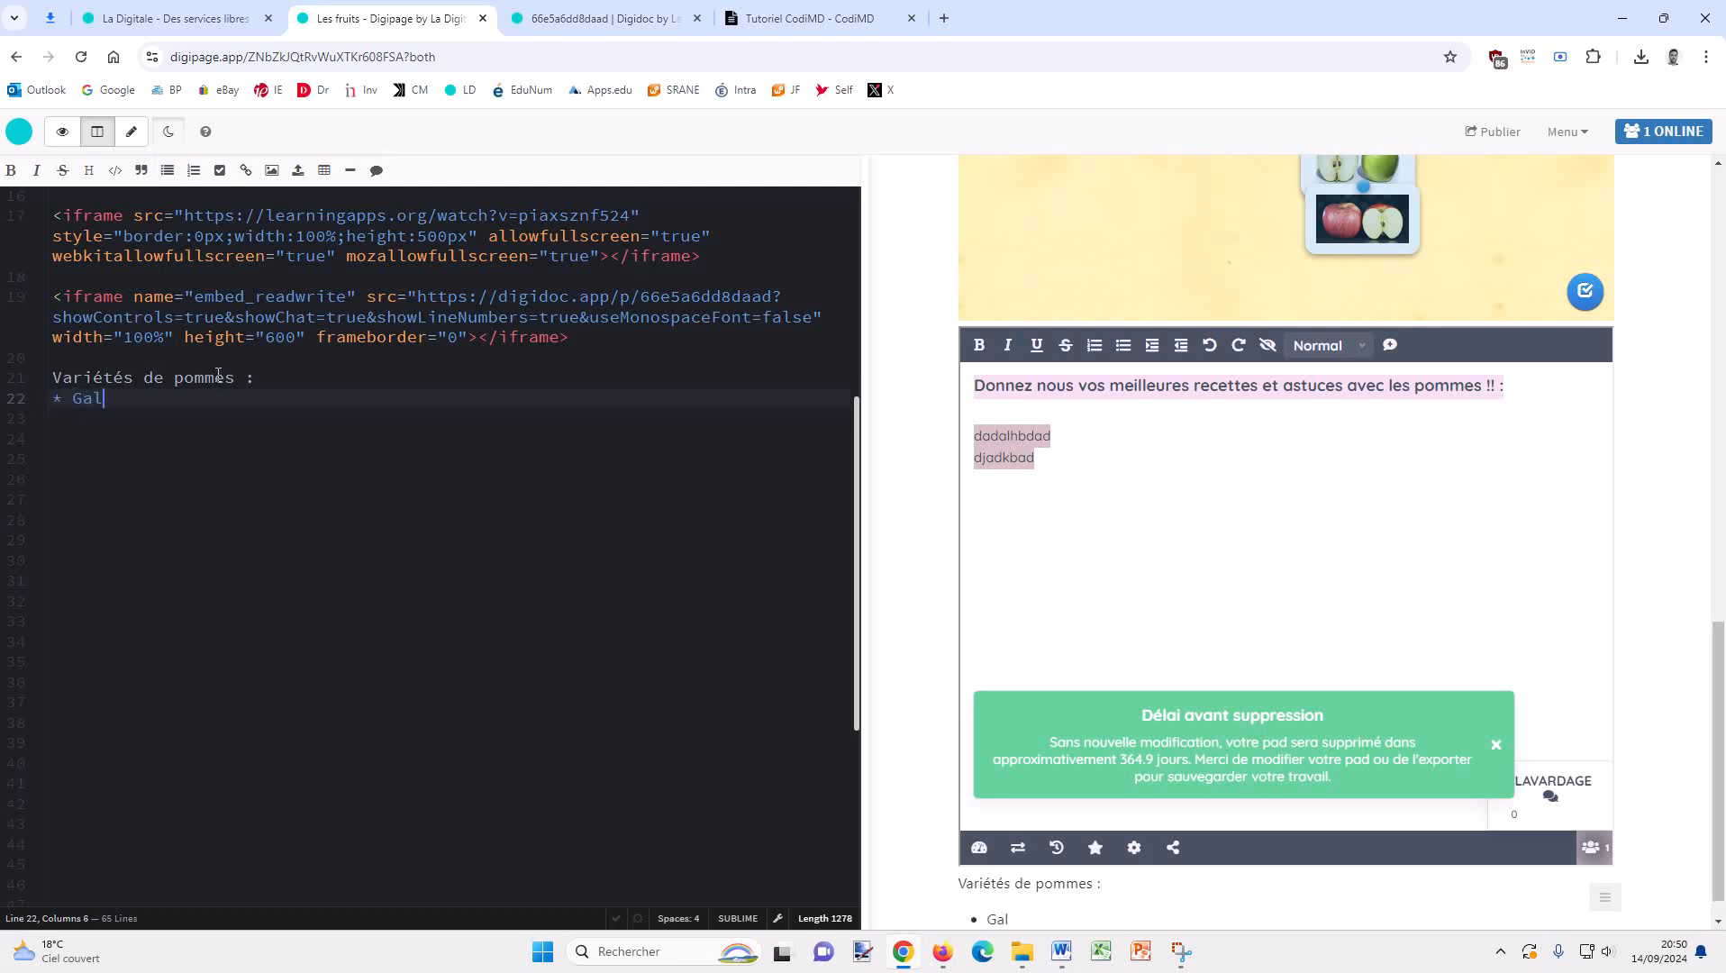
type("a")
key("Return")
scroll(385, 544, "down", 1)
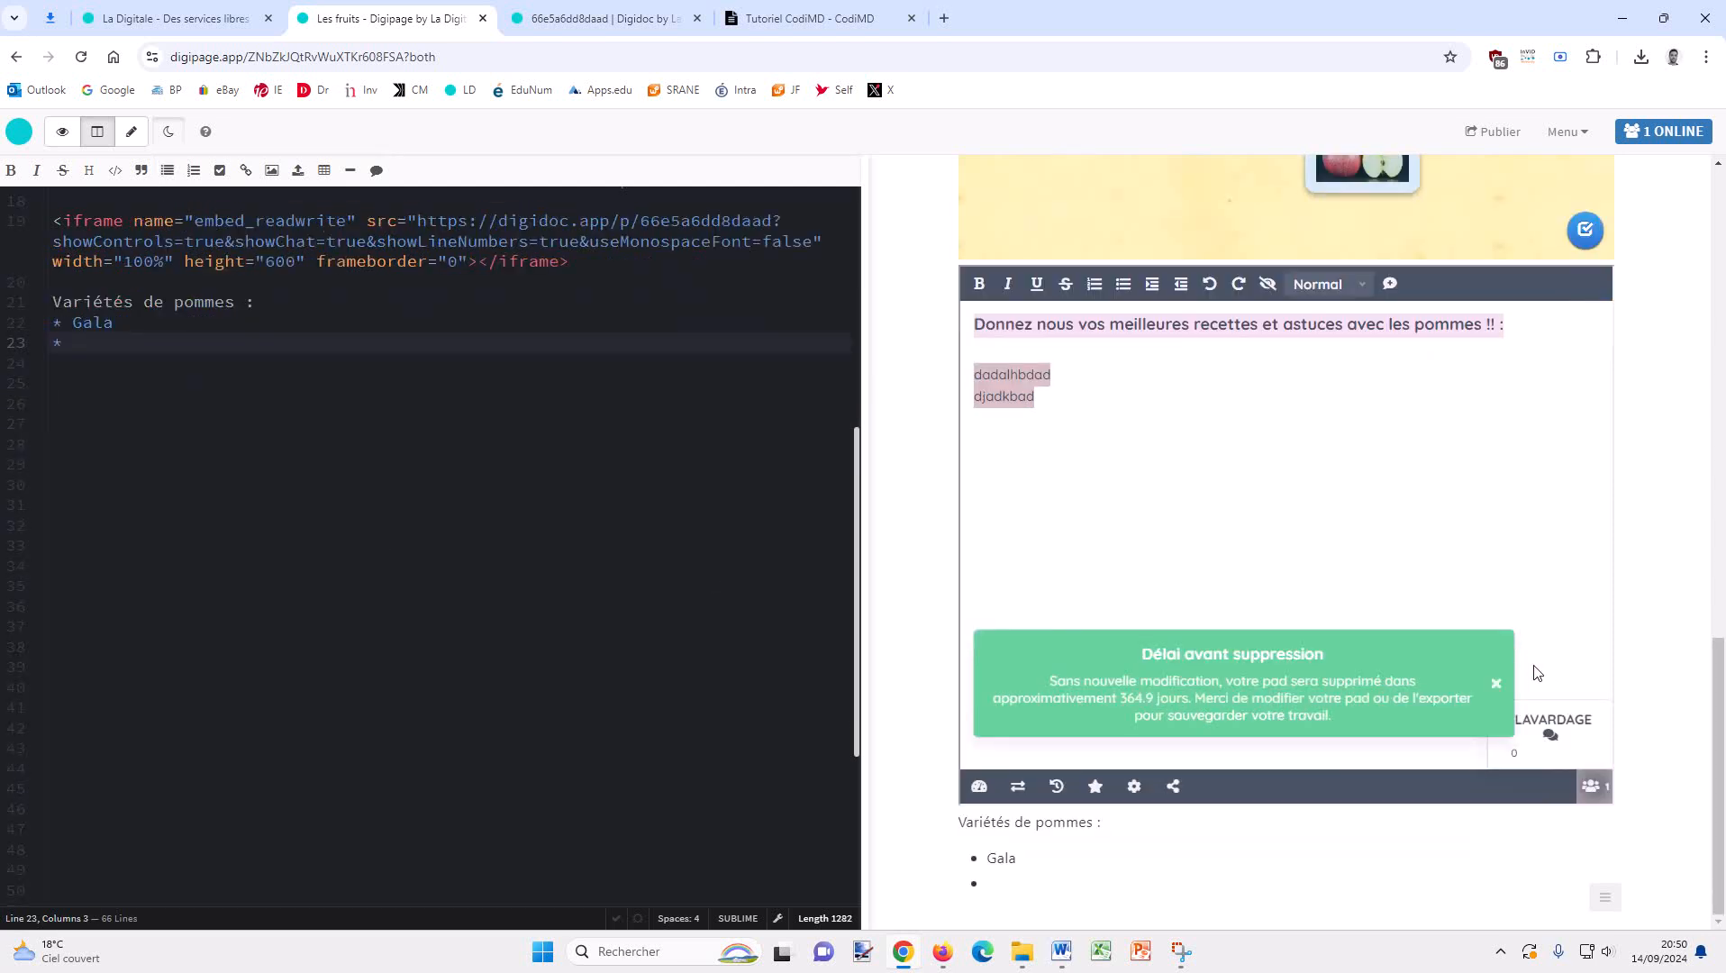
type("Golden")
key("Return")
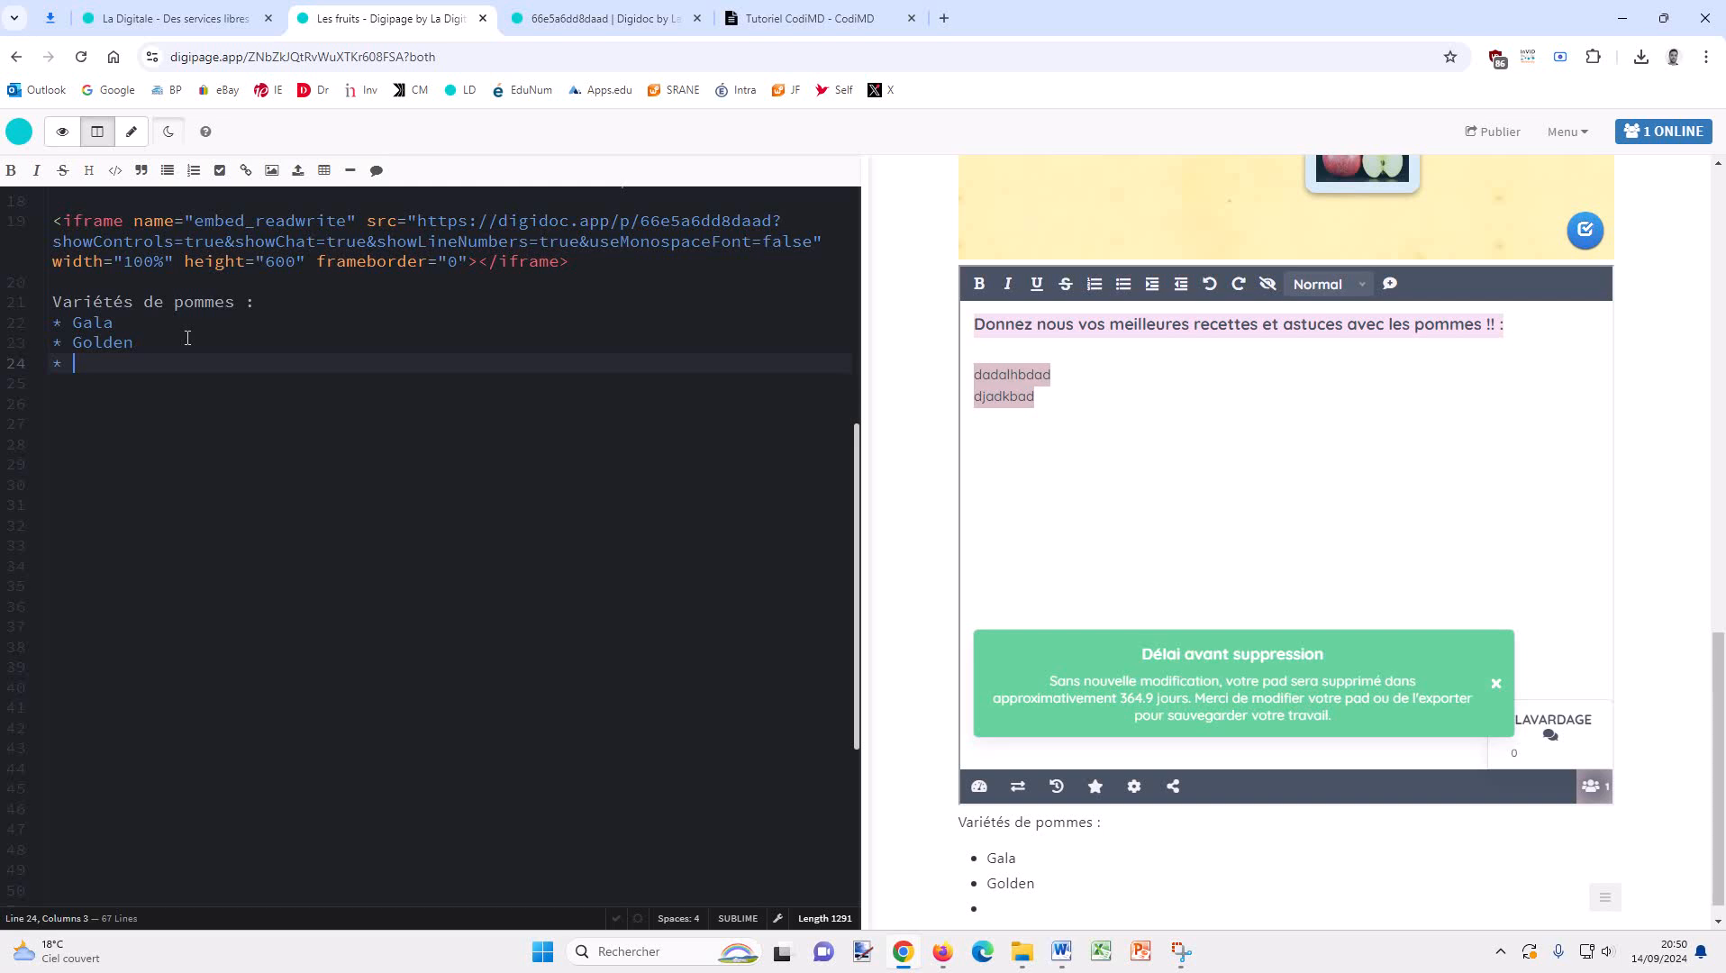
type("Granny")
key("Return")
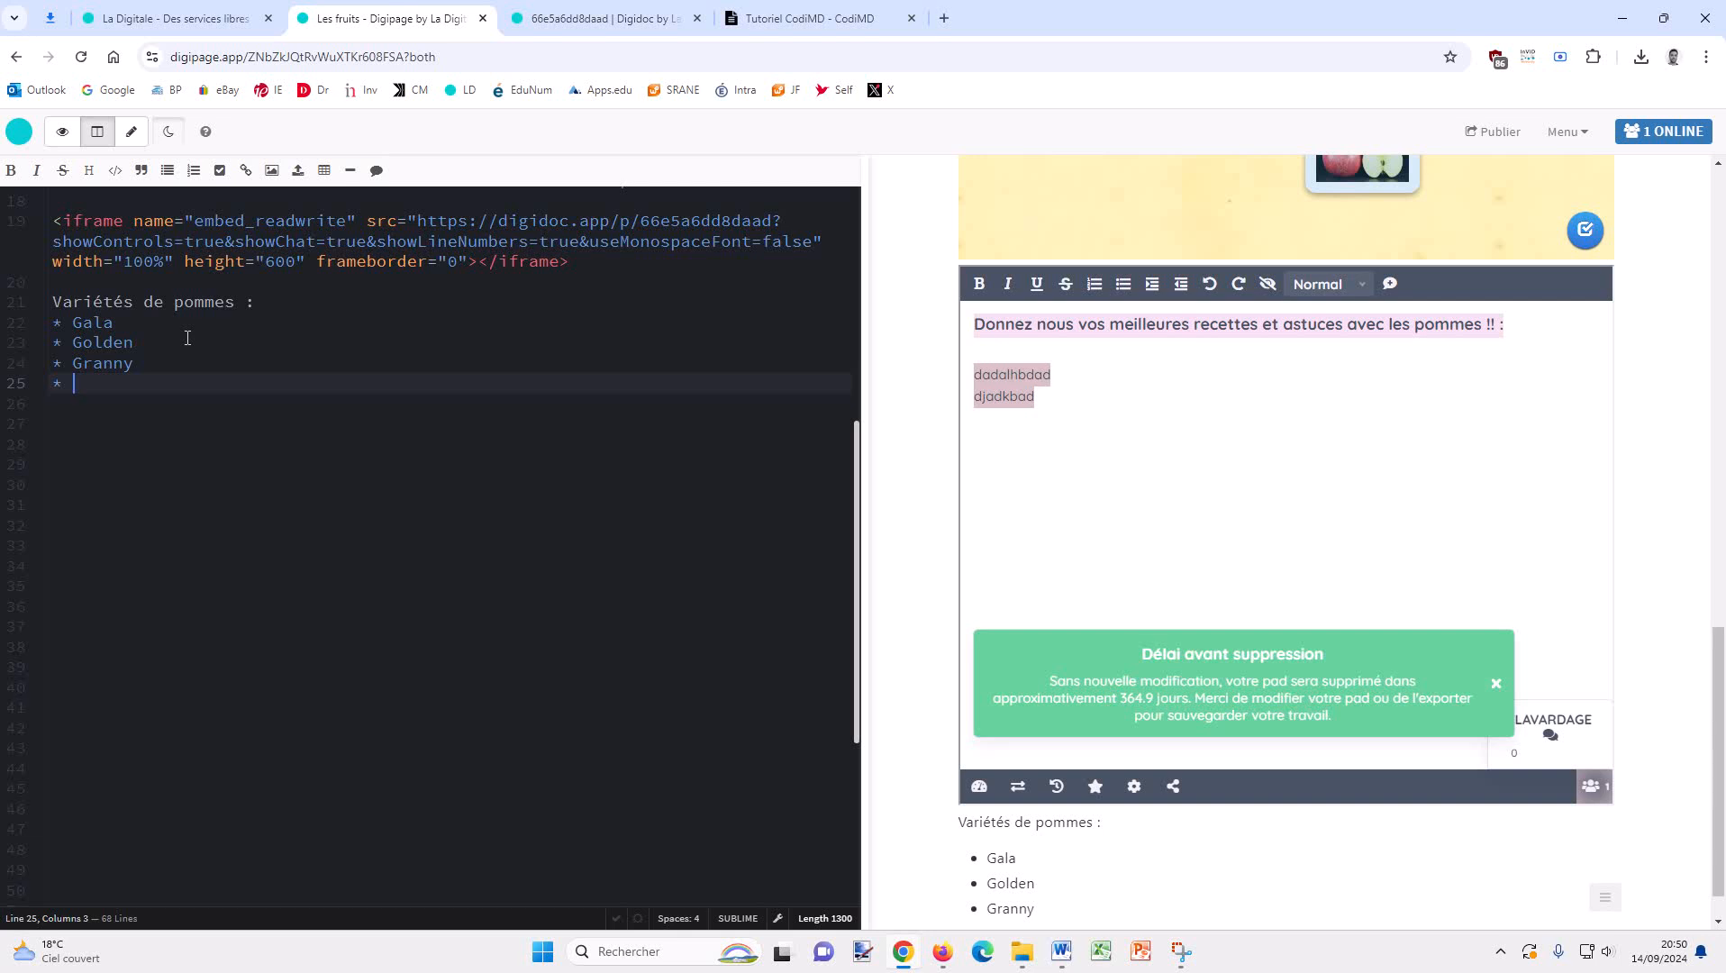
key("Return")
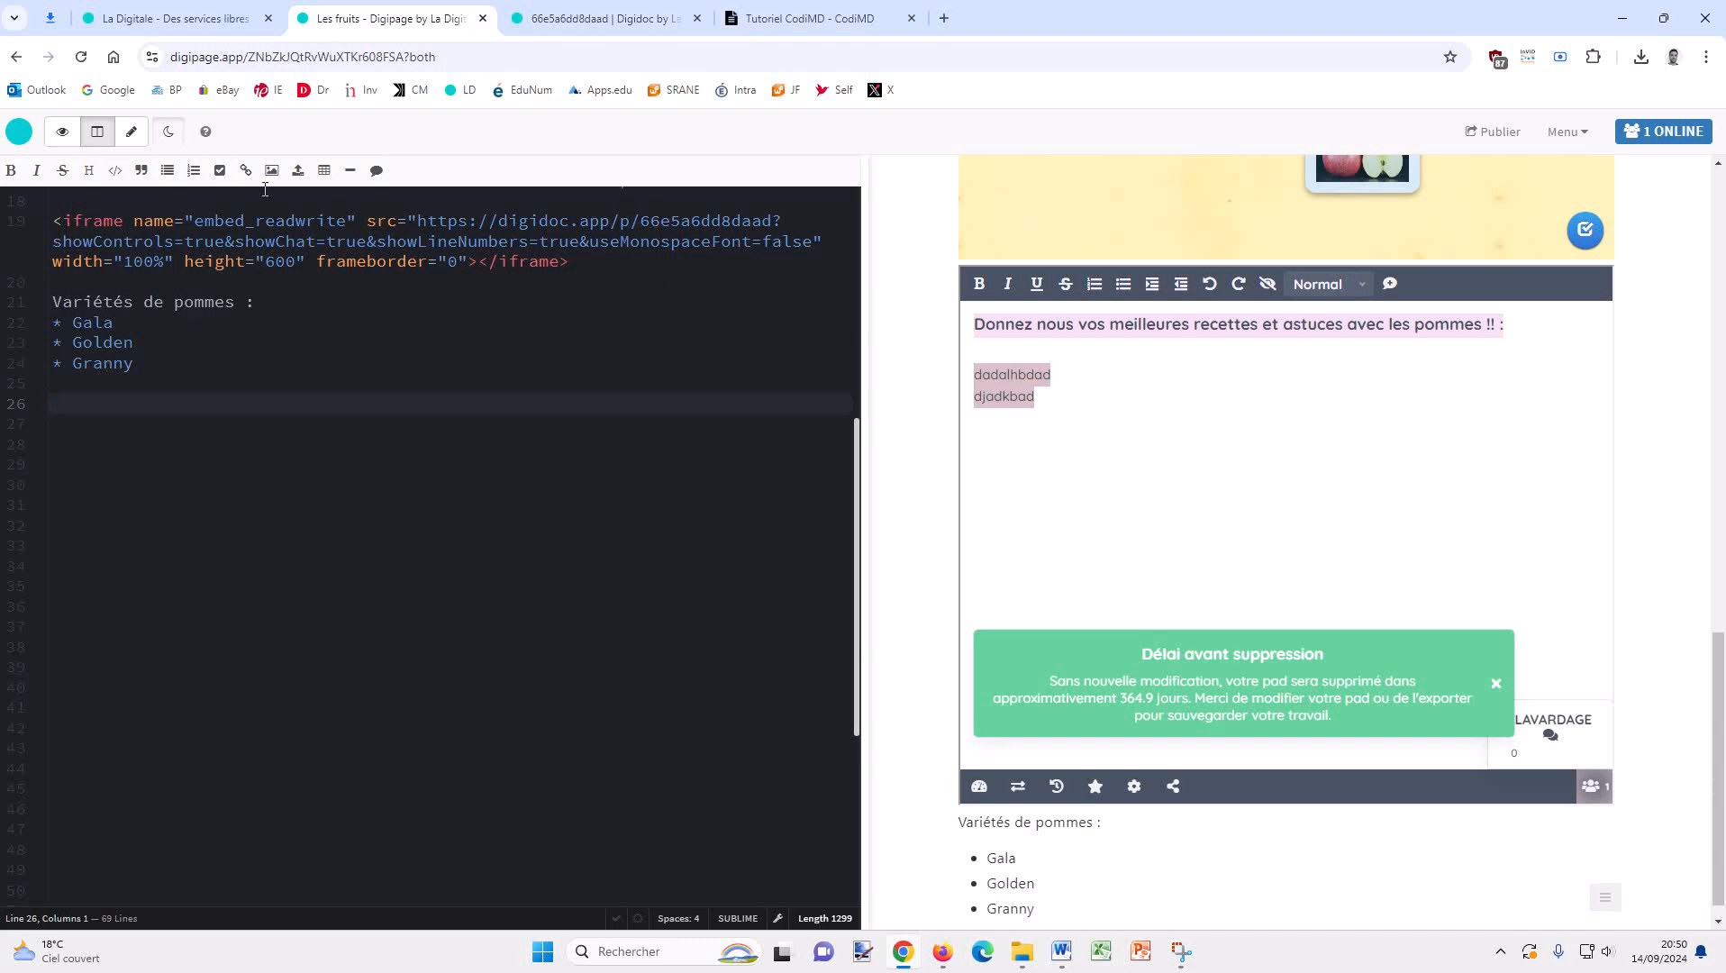
Insert a three-column table below the apple list and rename its first column header "Verger 1".
left_click(326, 174)
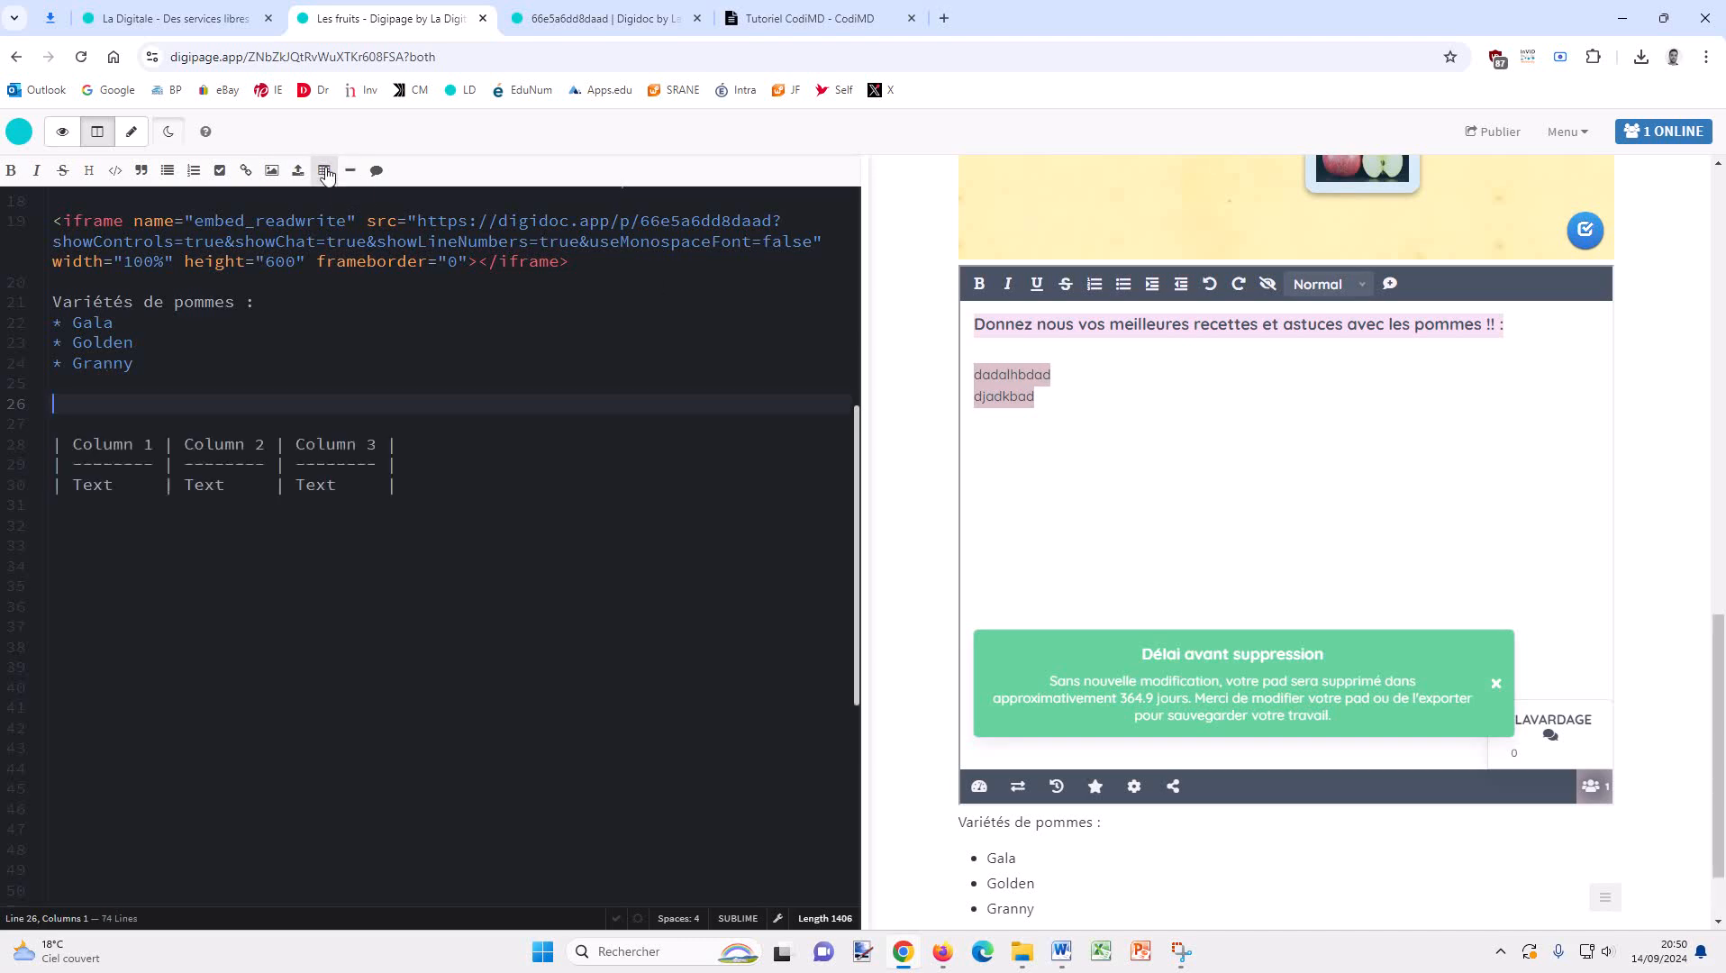
scroll(1036, 631, "down", 1)
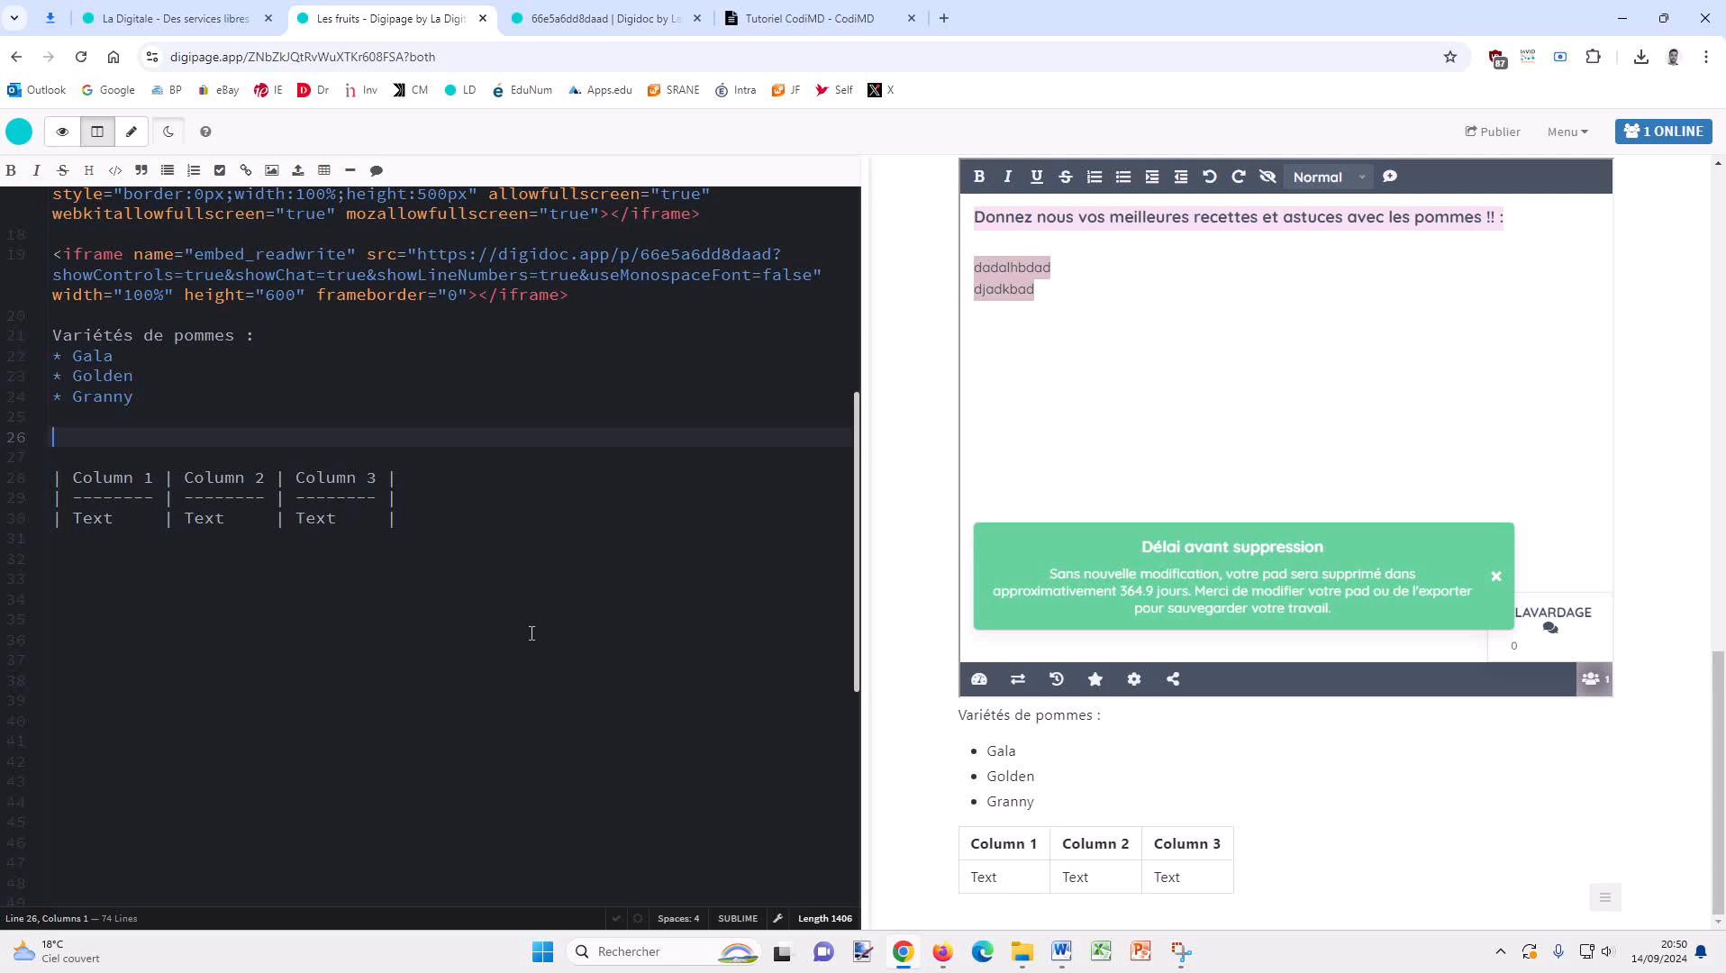
left_click(163, 480)
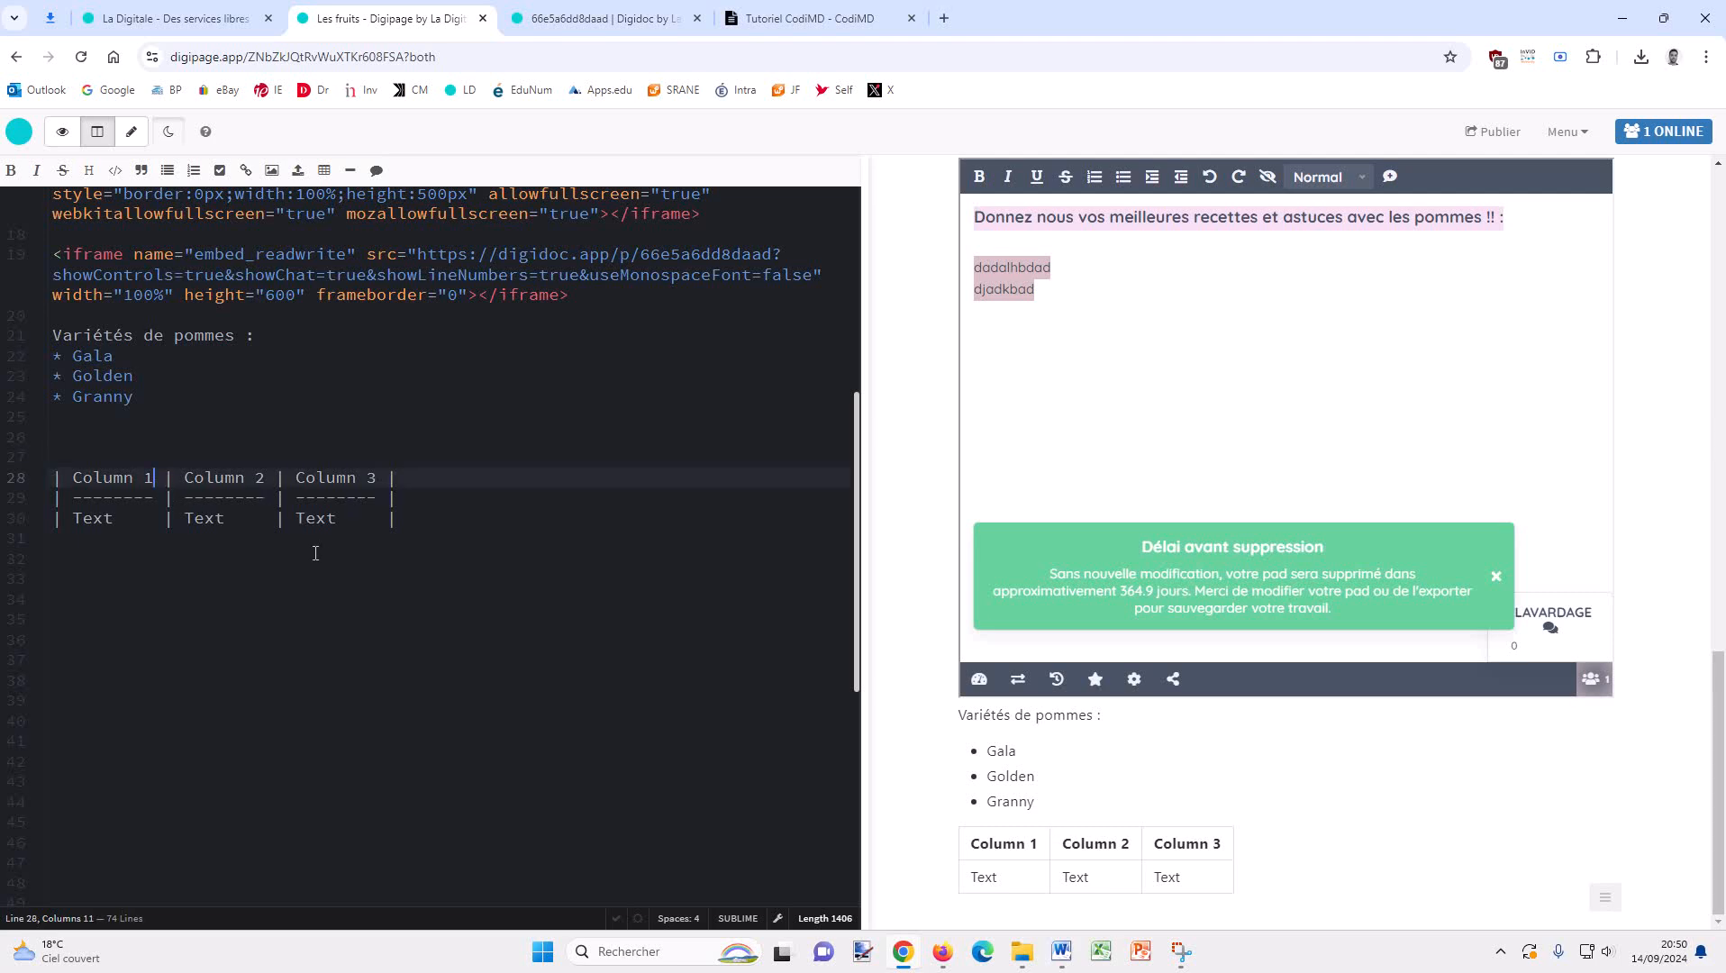
key("BackSpace")
key("BackSpace")
key("BackSpace")
key("BackSpace")
key("BackSpace")
key("BackSpace")
key("BackSpace")
key("BackSpace")
type("V")
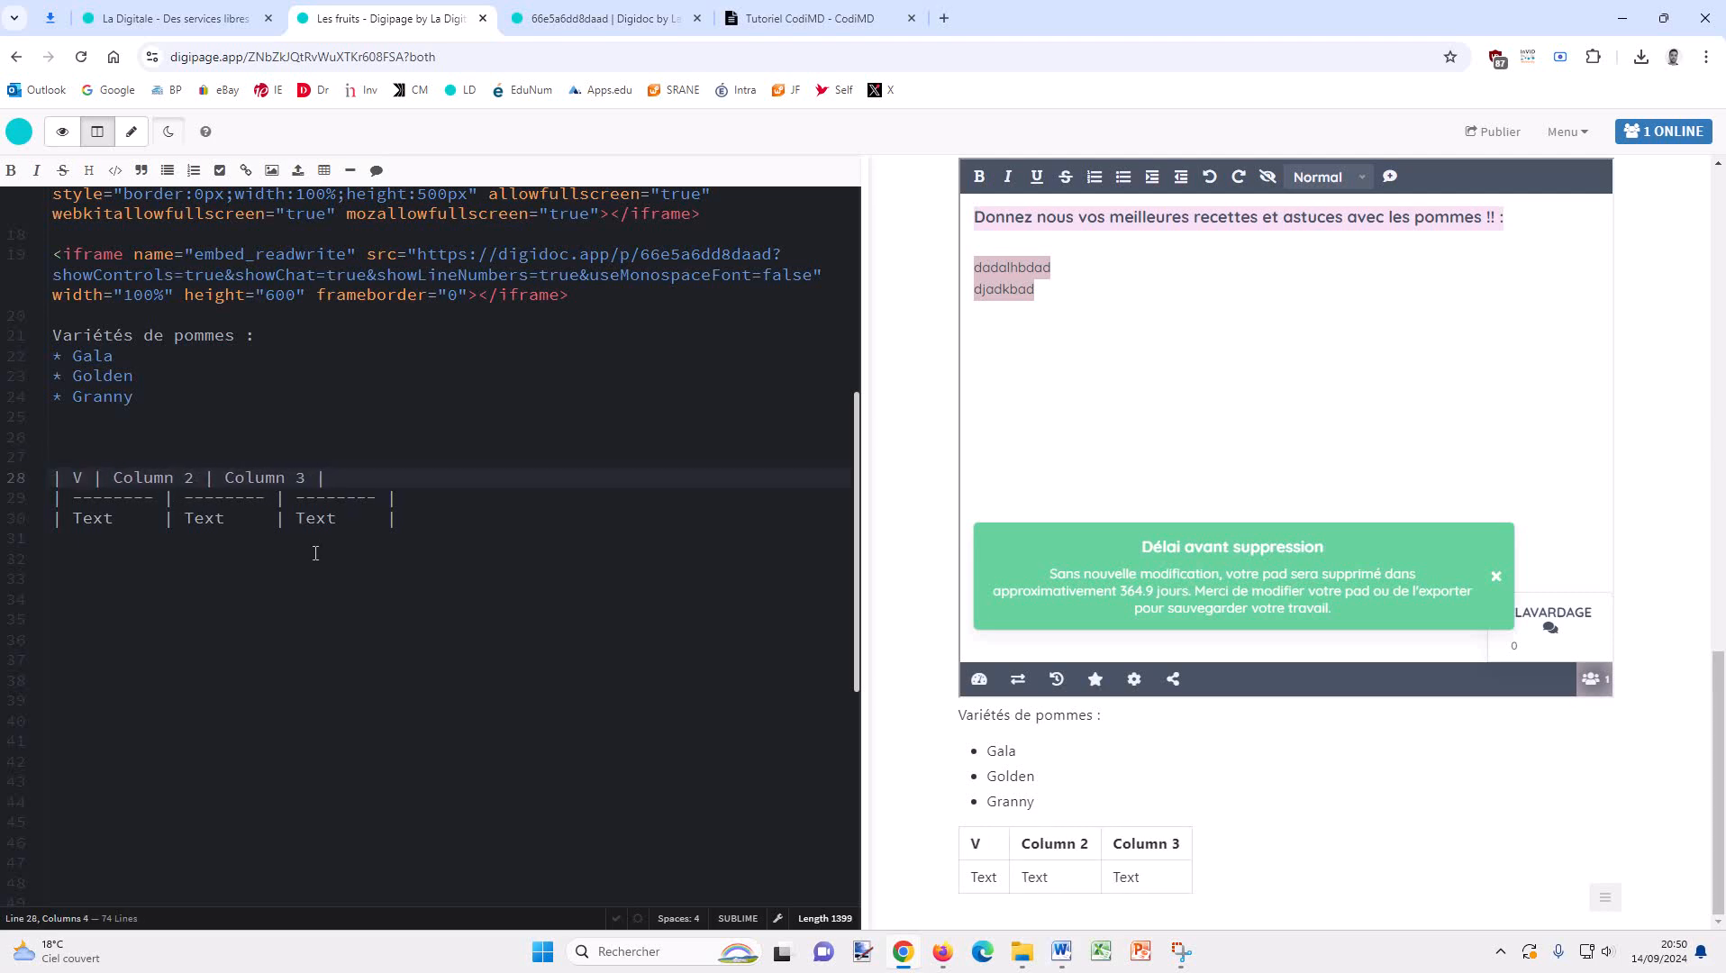
type("erger 1")
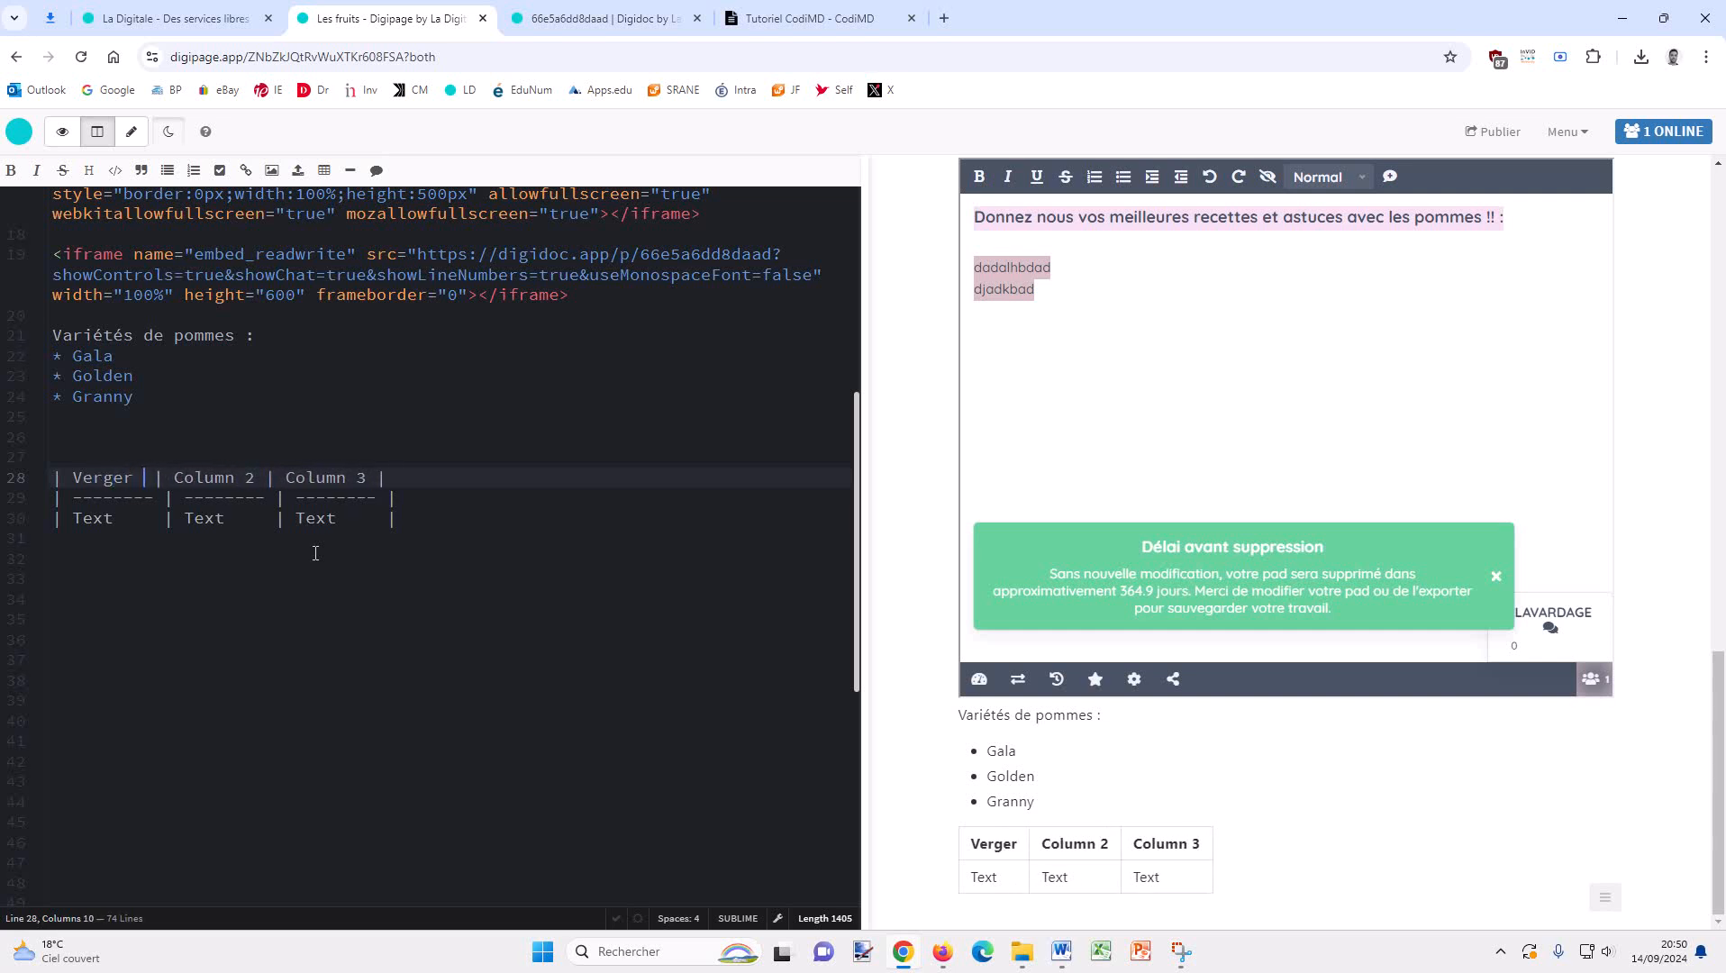
Replace the placeholder text in the table cell under "Verger 1" with "Gala".
left_click(112, 519)
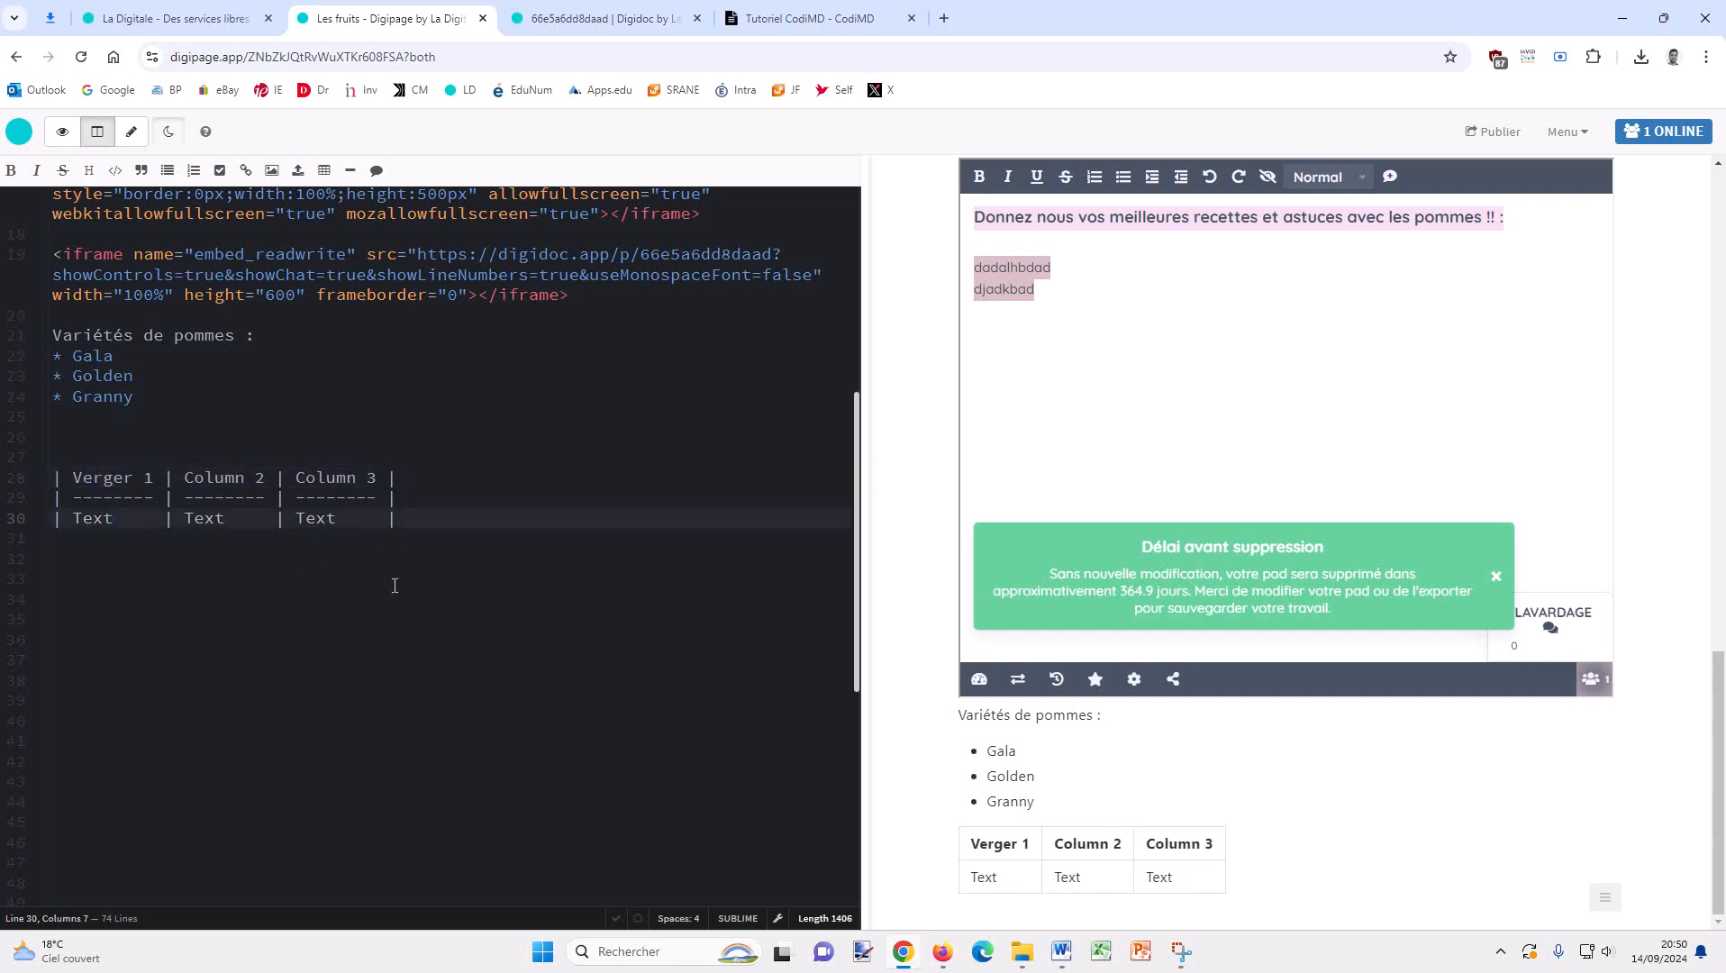
key("BackSpace")
key("BackSpace")
key("BackSpace")
key("BackSpace")
type("Gala")
Rename the second column header "Verger 2" and replace the placeholder text below it with "Golden".
left_click(246, 478)
key("BackSpace")
key("BackSpace")
key("BackSpace")
key("BackSpace")
key("BackSpace")
key("BackSpace")
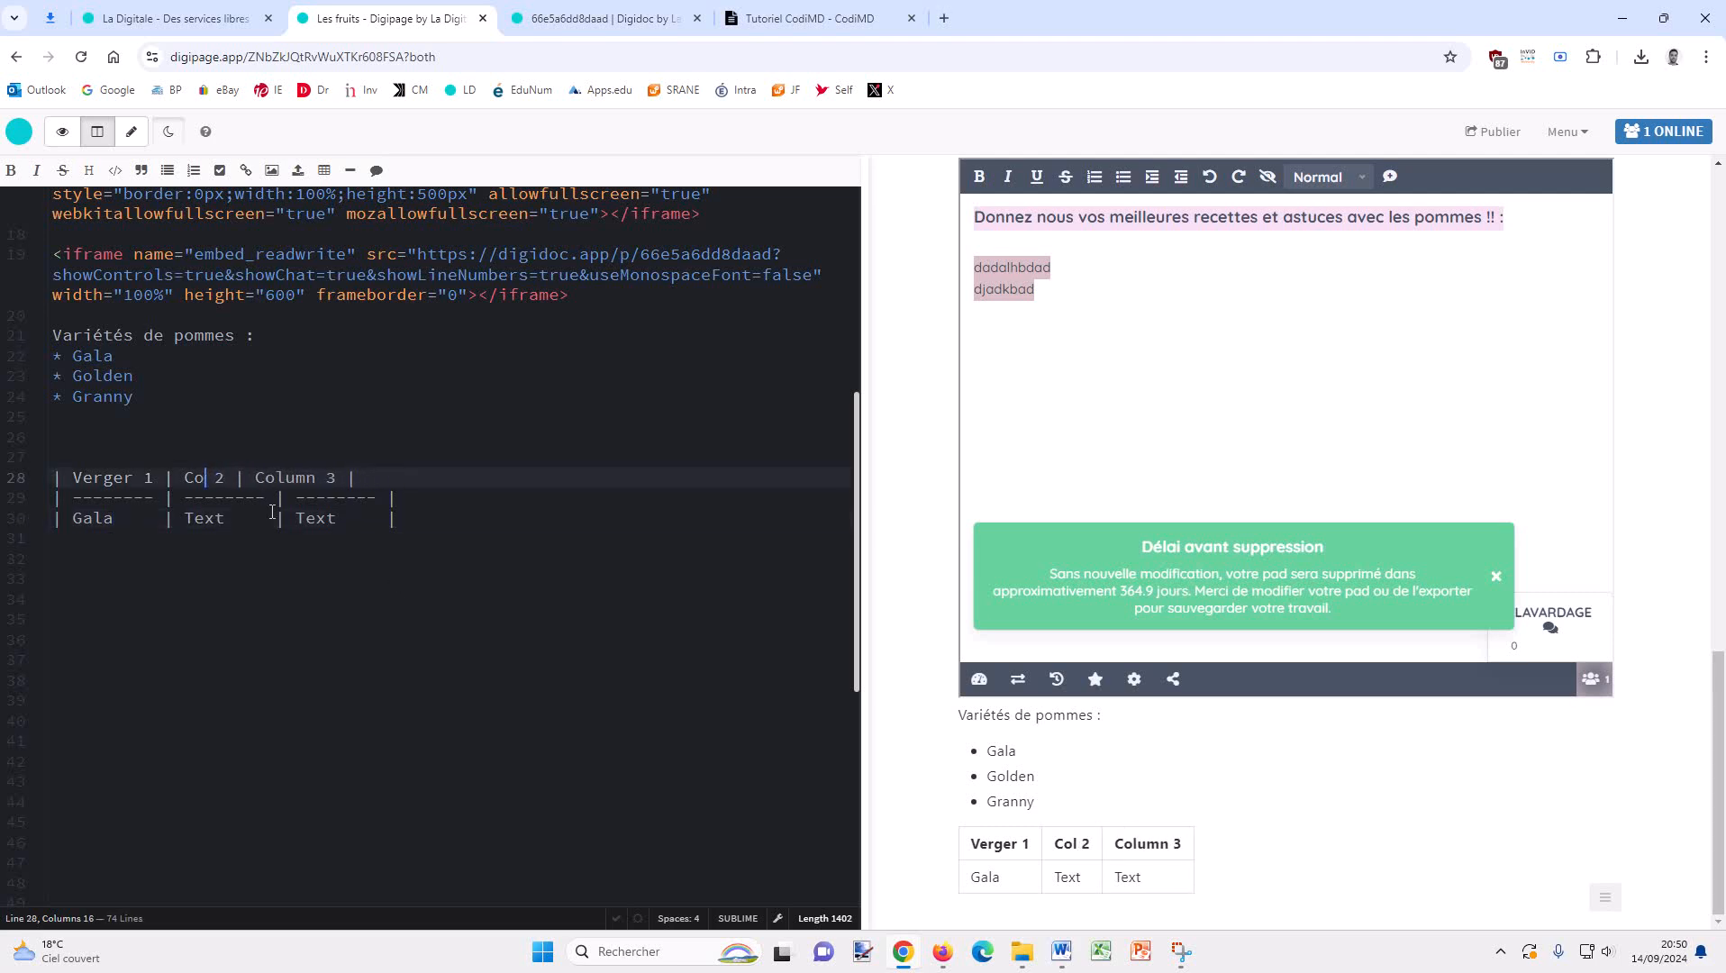
type("Verger")
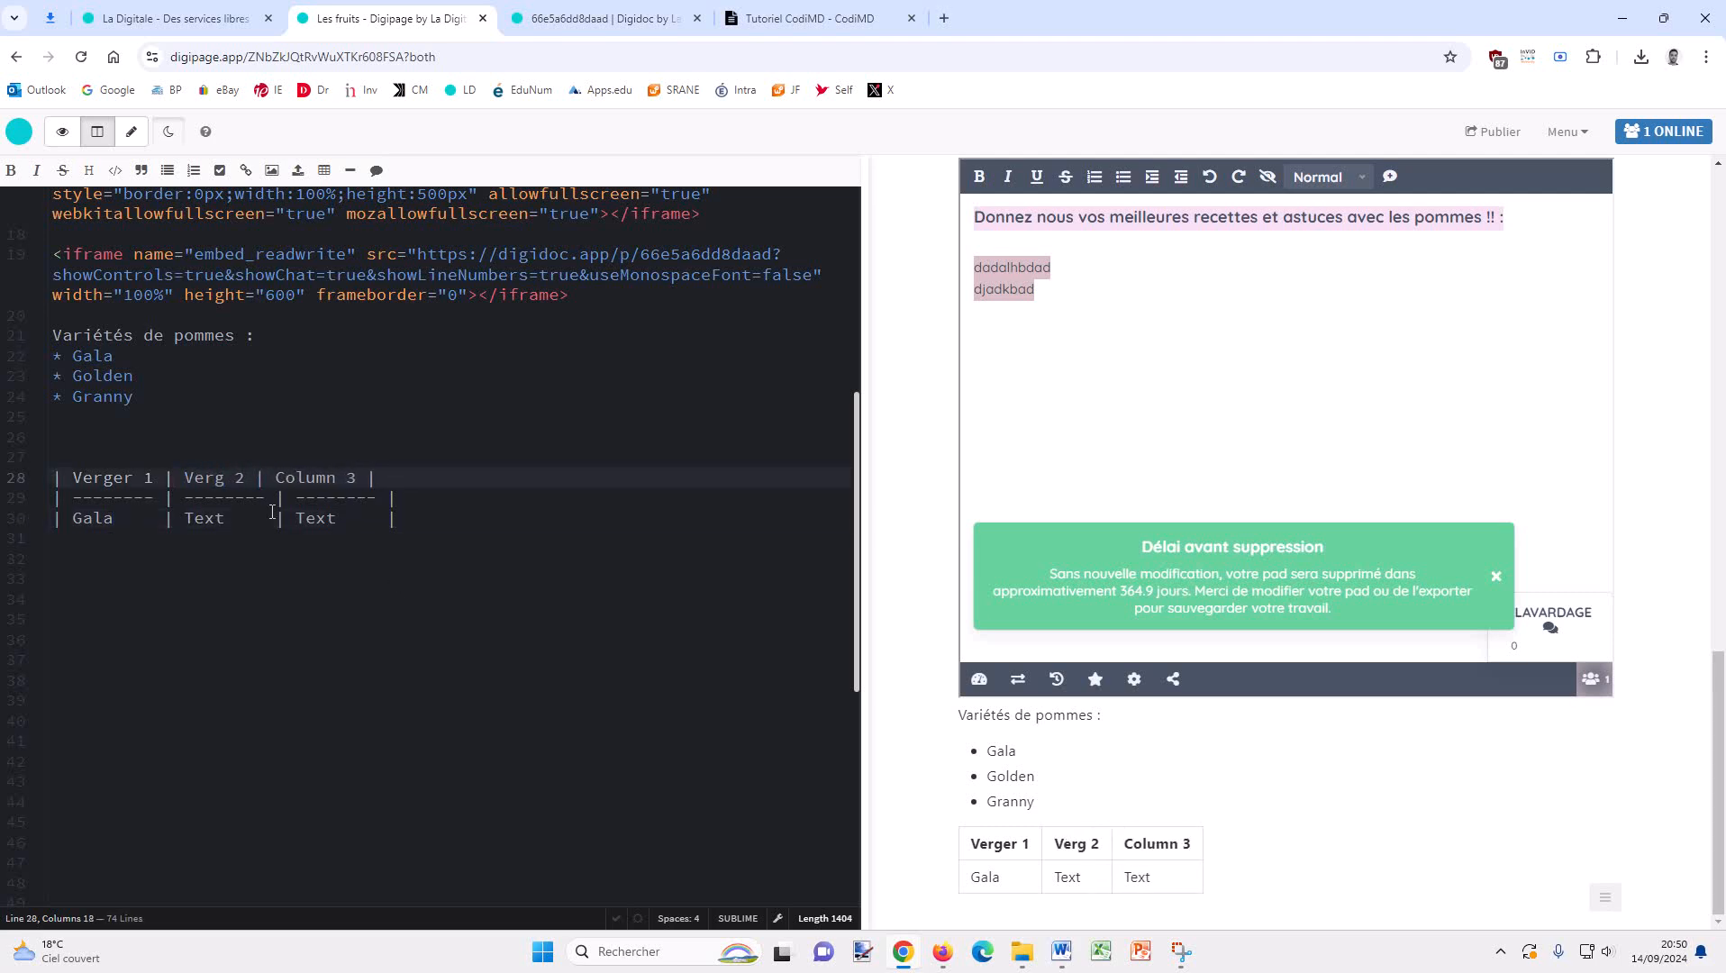
left_click(238, 520)
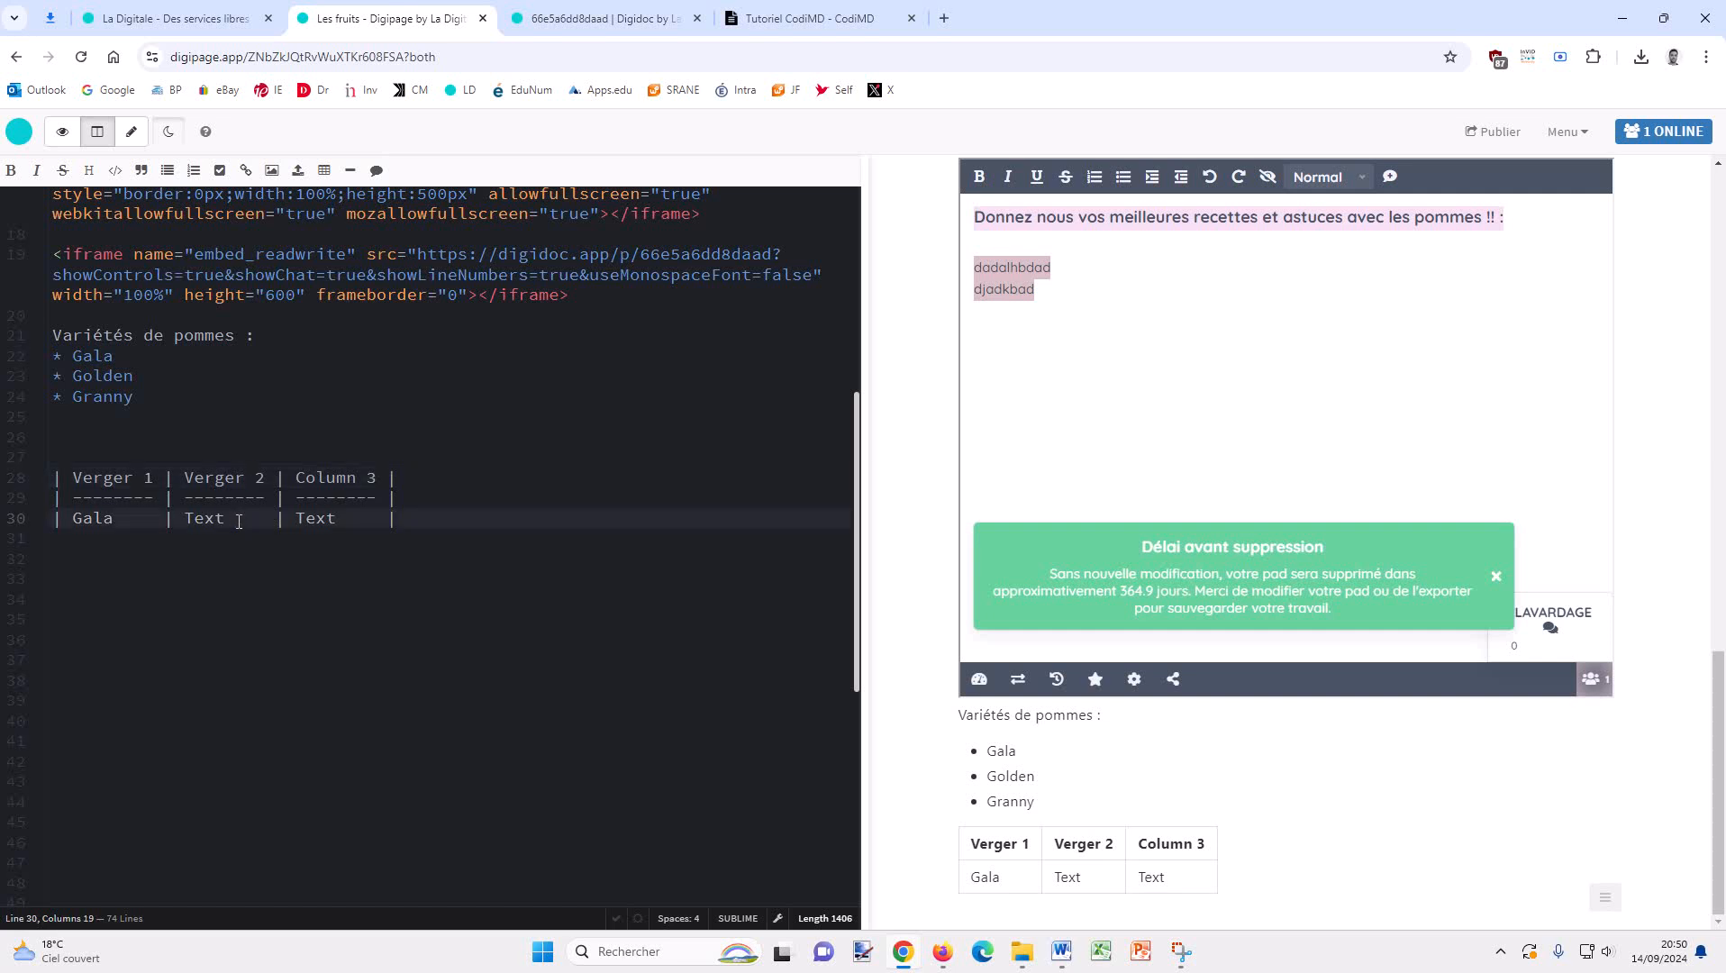
key("BackSpace")
key("BackSpace")
key("BackSpace")
key("BackSpace")
type("God")
key("BackSpace")
type("lden")
Centre the first table column by adding a colon at both ends of its separator dashes.
left_click(78, 500)
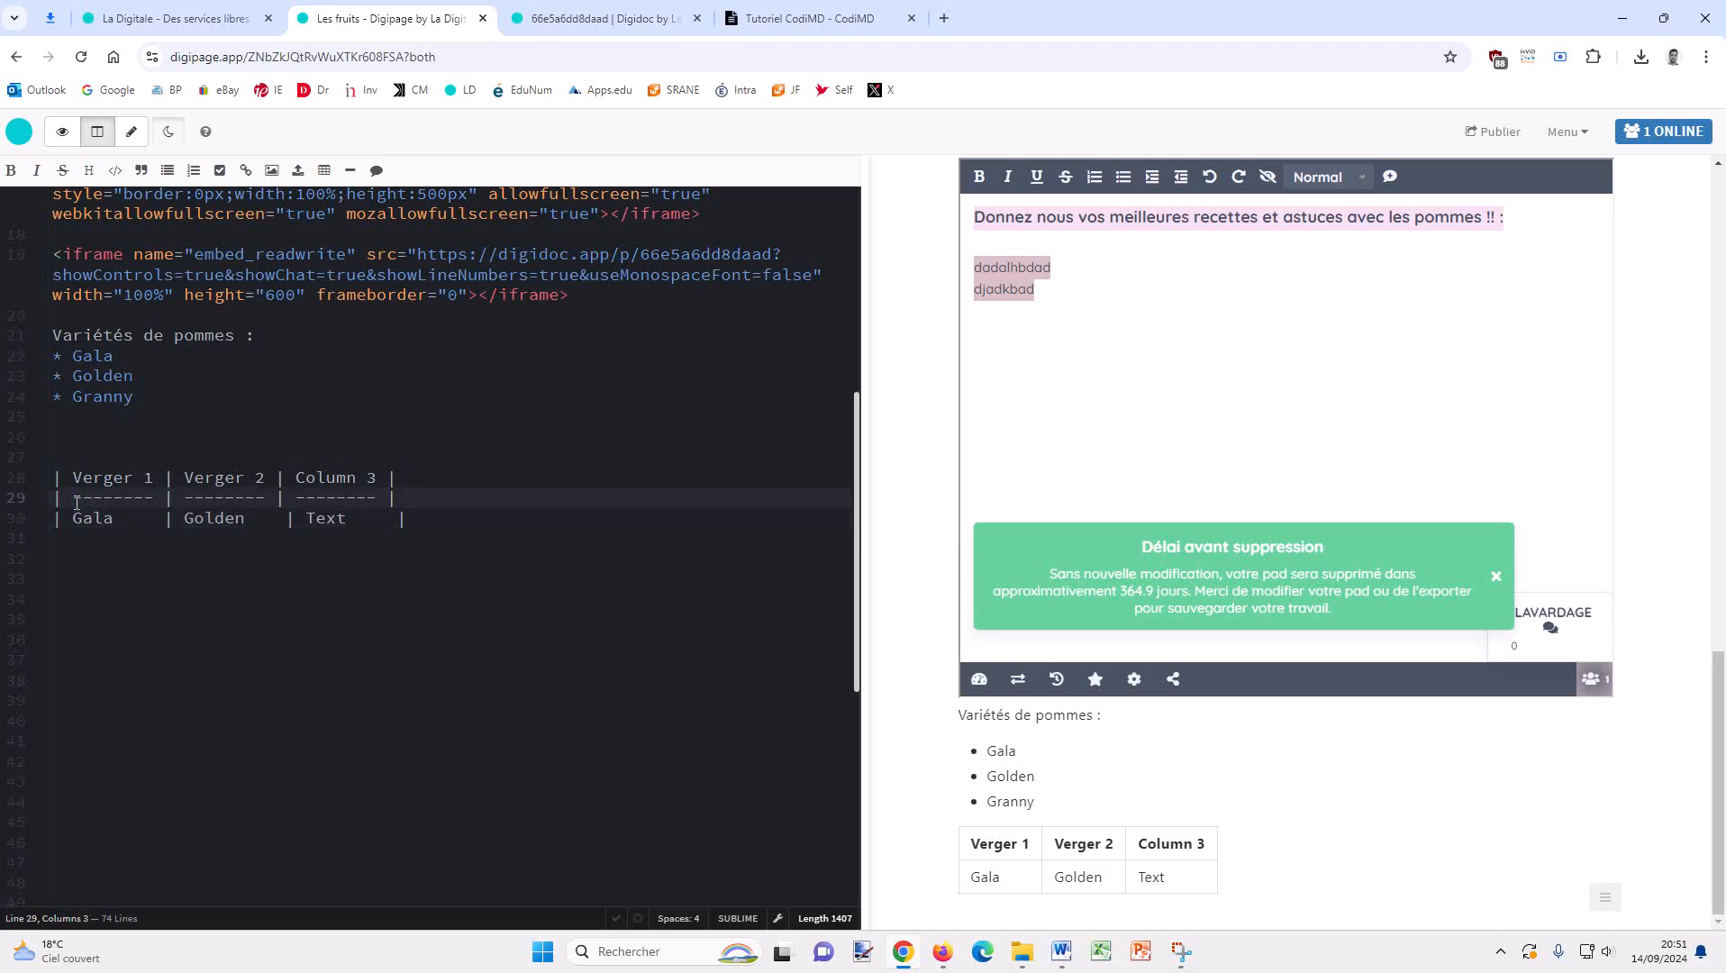
type(":")
key("BackSpace")
left_click(155, 501)
type(":")
left_click(76, 498)
type(":")
Delete the table's third column from the header, separator and text rows, keeping the closing bar after the second column.
left_click(445, 482)
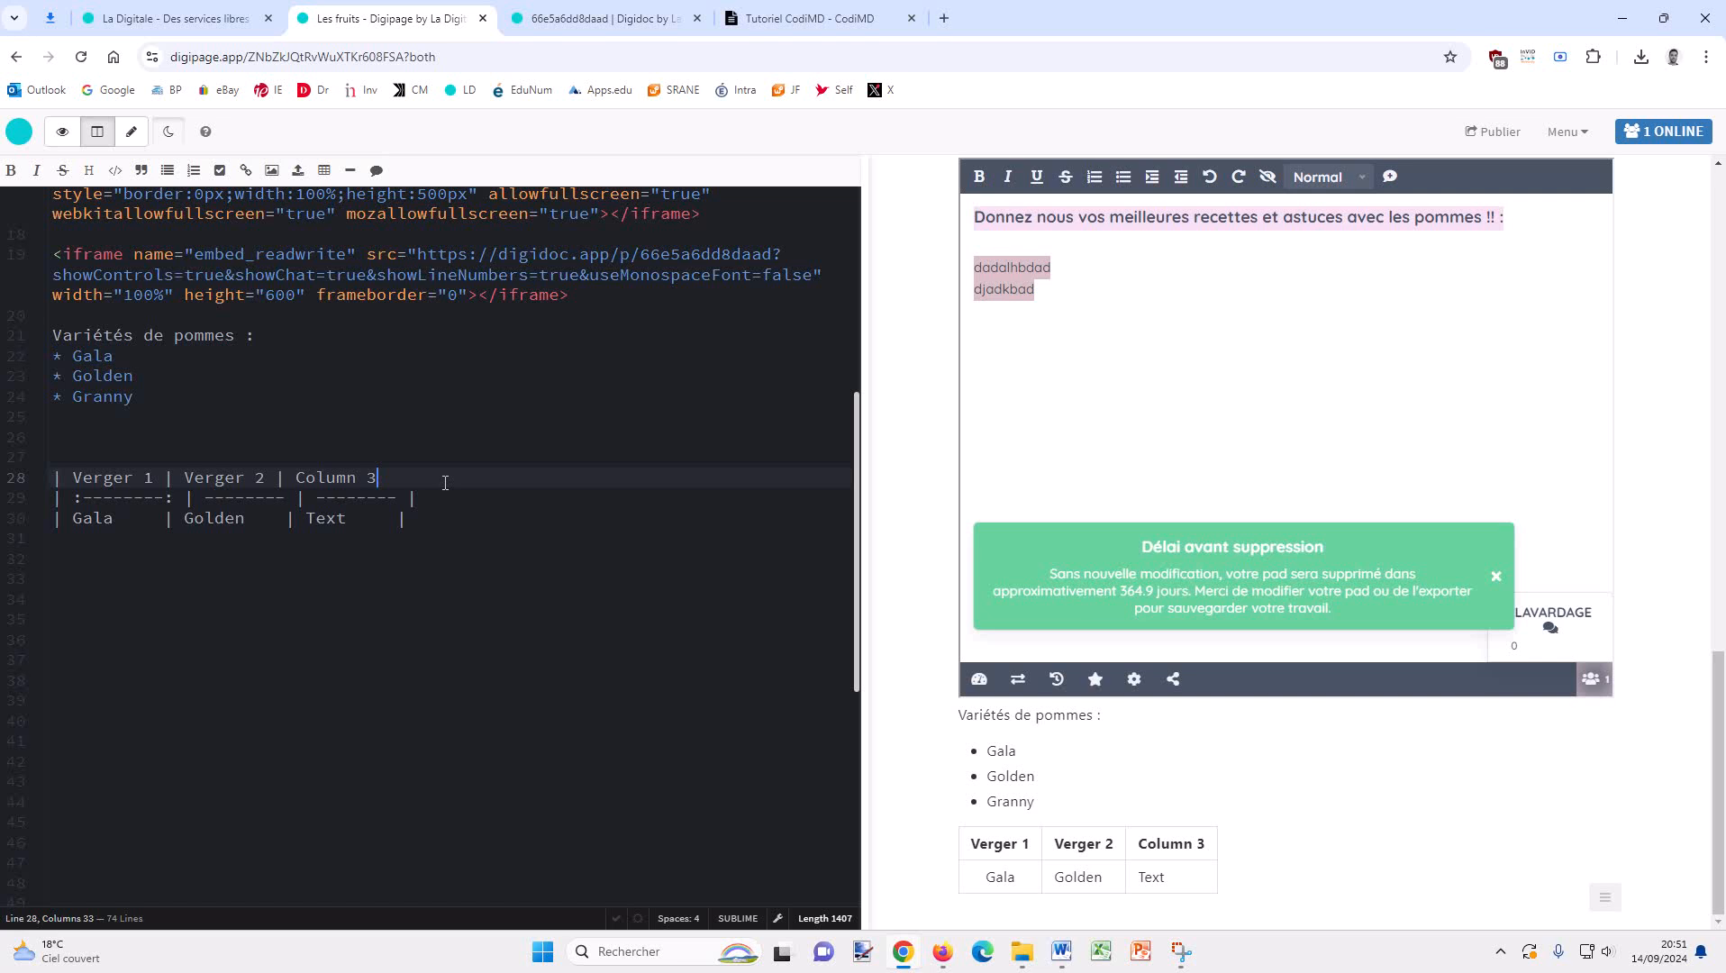
key("BackSpace")
key("BackSpace")
key("BackSpace")
key("BackSpace")
key("BackSpace")
key("BackSpace")
key("BackSpace")
key("BackSpace")
key("BackSpace")
key("BackSpace")
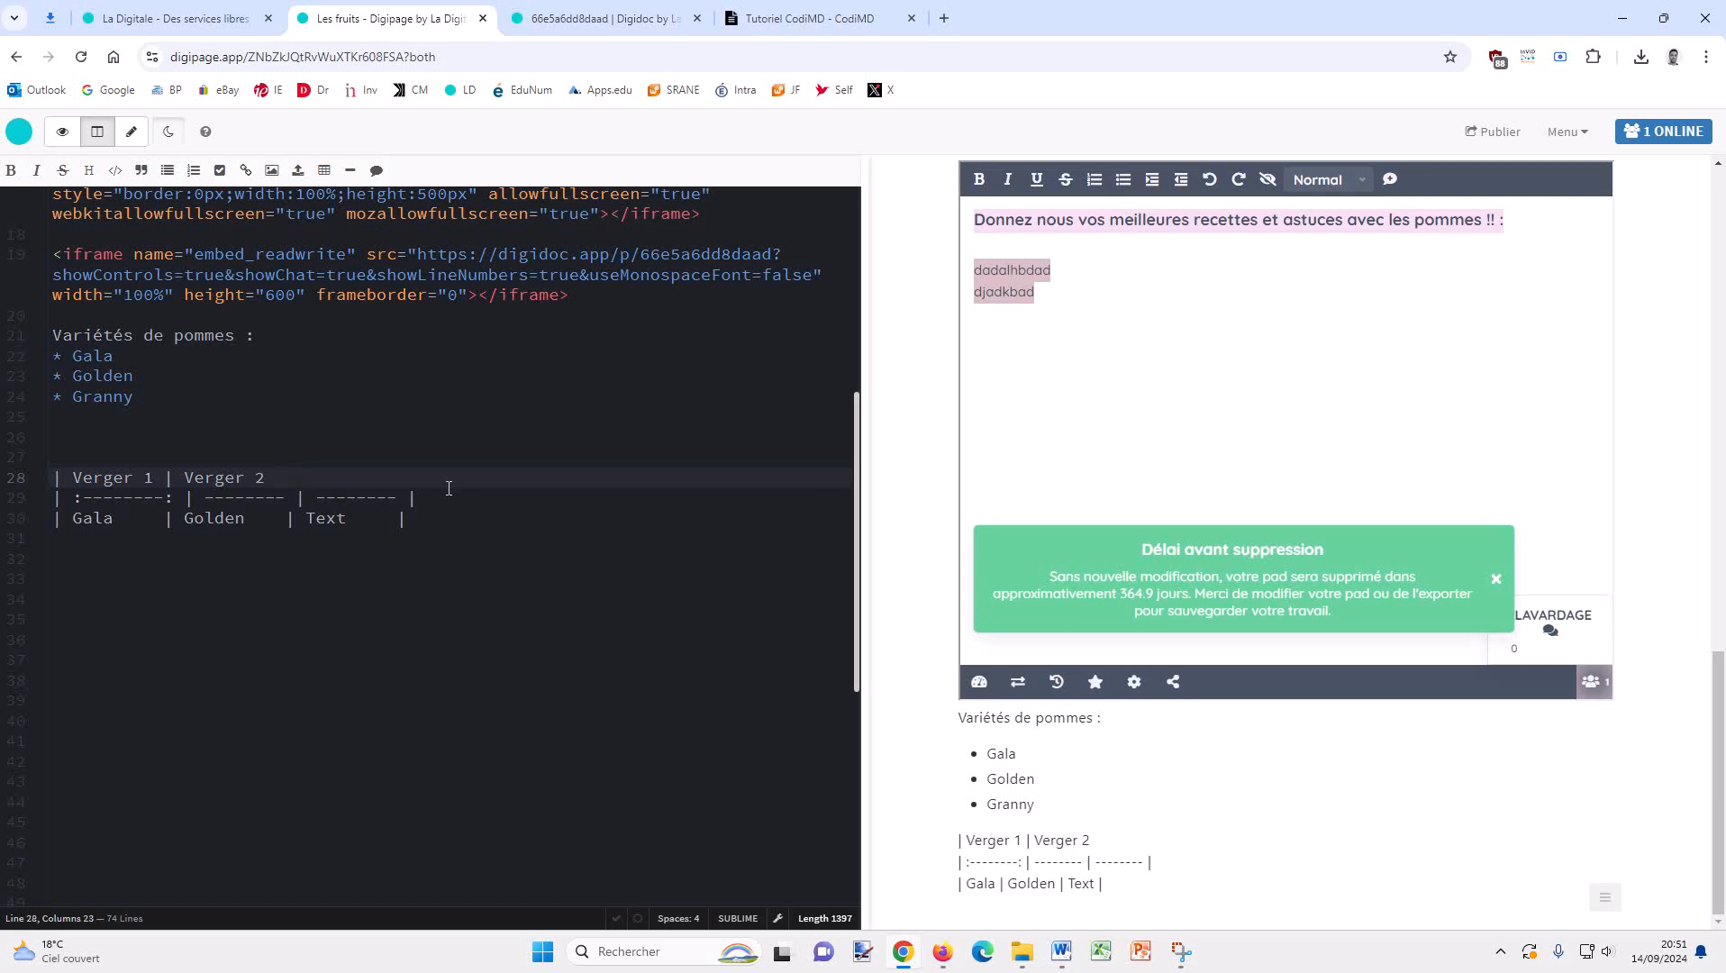
type("|")
left_click(453, 491)
key("BackSpace")
key("BackSpace")
key("BackSpace")
key("BackSpace")
key("BackSpace")
key("BackSpace")
key("BackSpace")
key("BackSpace")
key("BackSpace")
key("BackSpace")
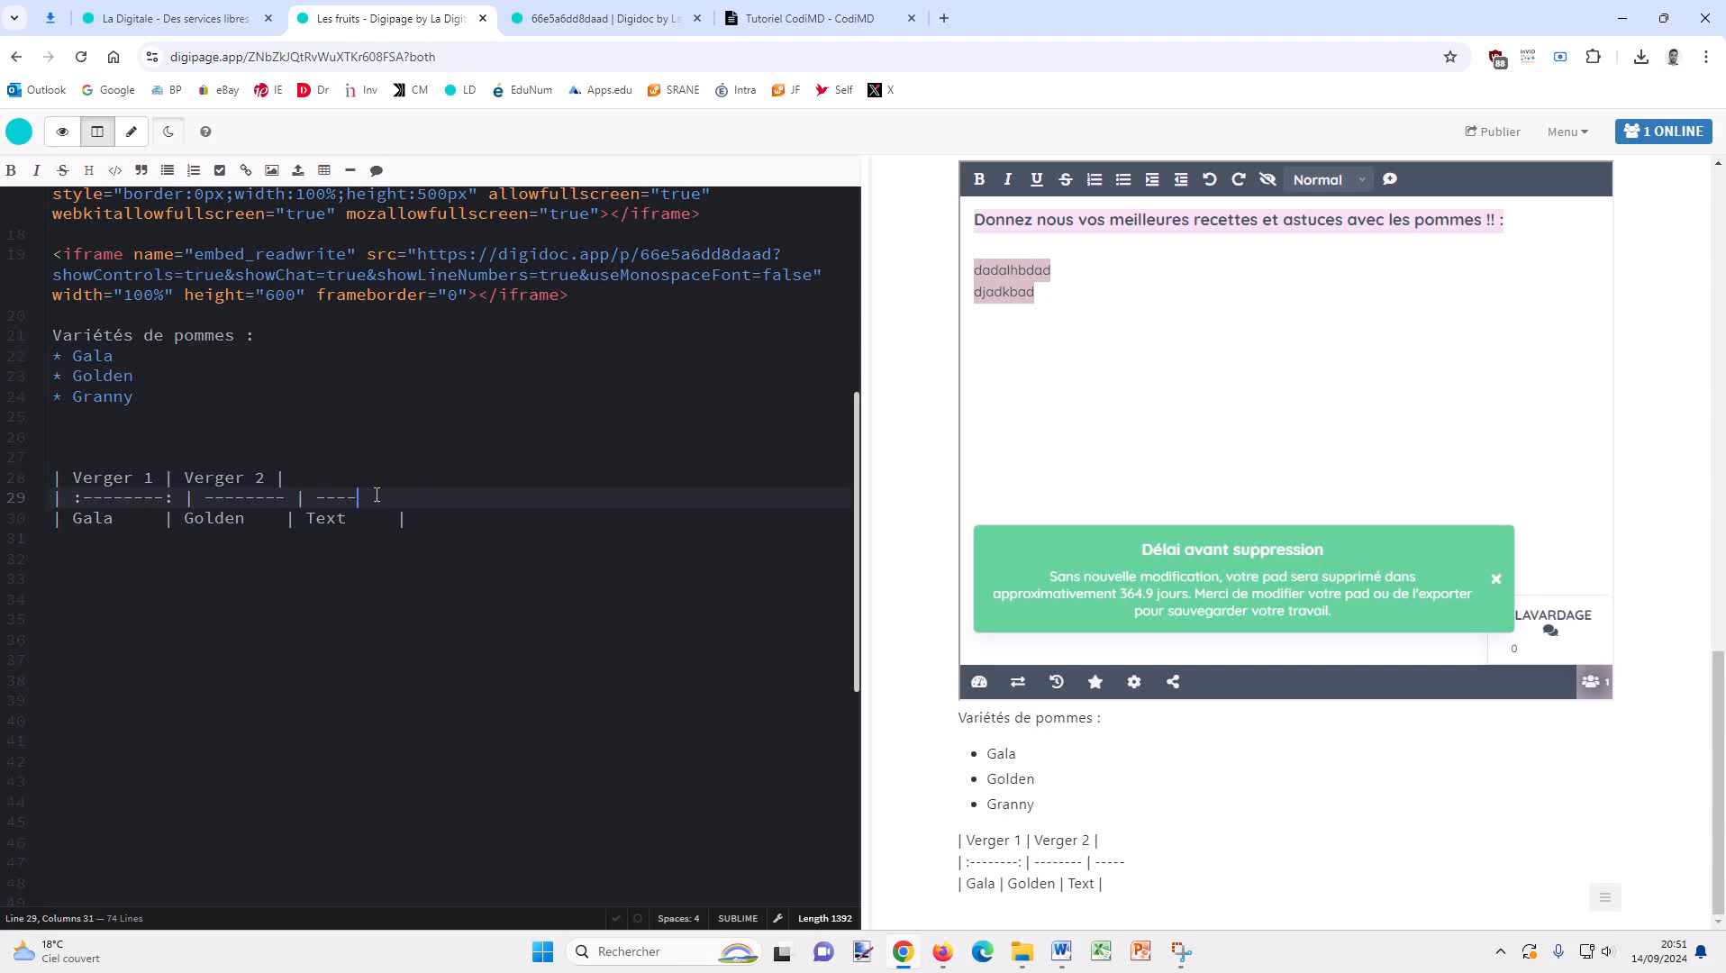
key("BackSpace")
left_click(413, 532)
key("BackSpace")
key("BackSpace")
key("BackSpace")
key("BackSpace")
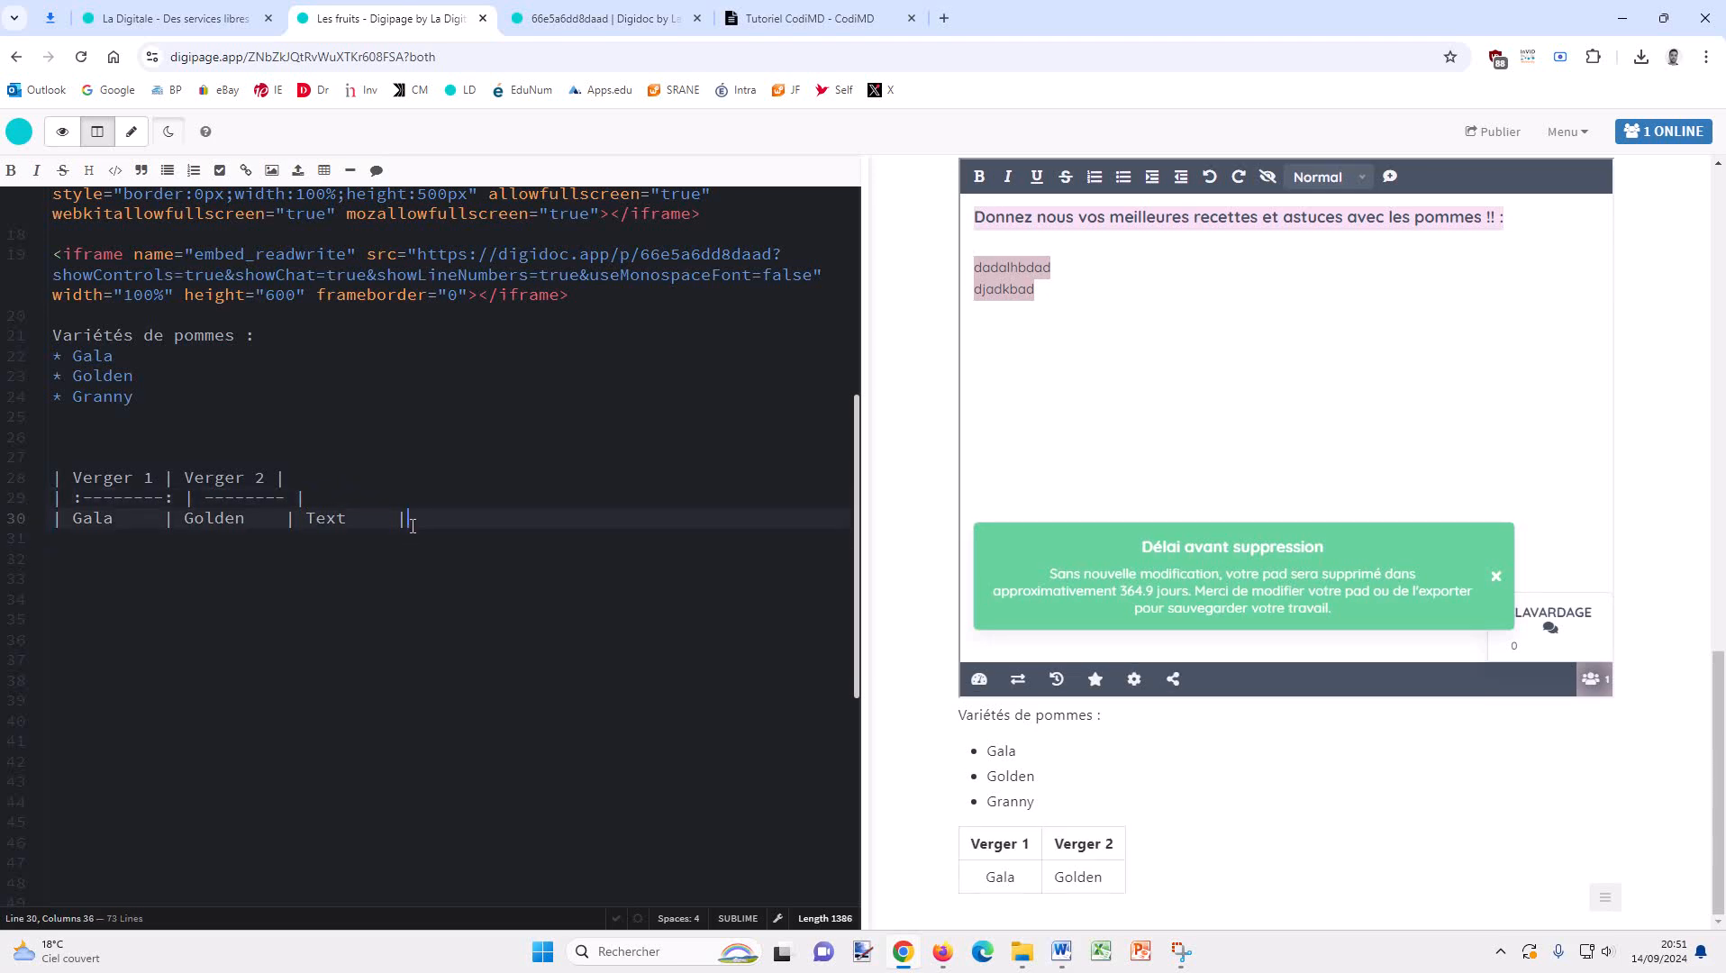
key("BackSpace")
key("BackSpace")
key("BackSpace")
key("BackSpace")
key("BackSpace")
key("BackSpace")
key("BackSpace")
key("BackSpace")
left_click(417, 560)
Add a third table column with the header "Verger 3", the separator "---" and the cell text "Granny".
left_click(330, 478)
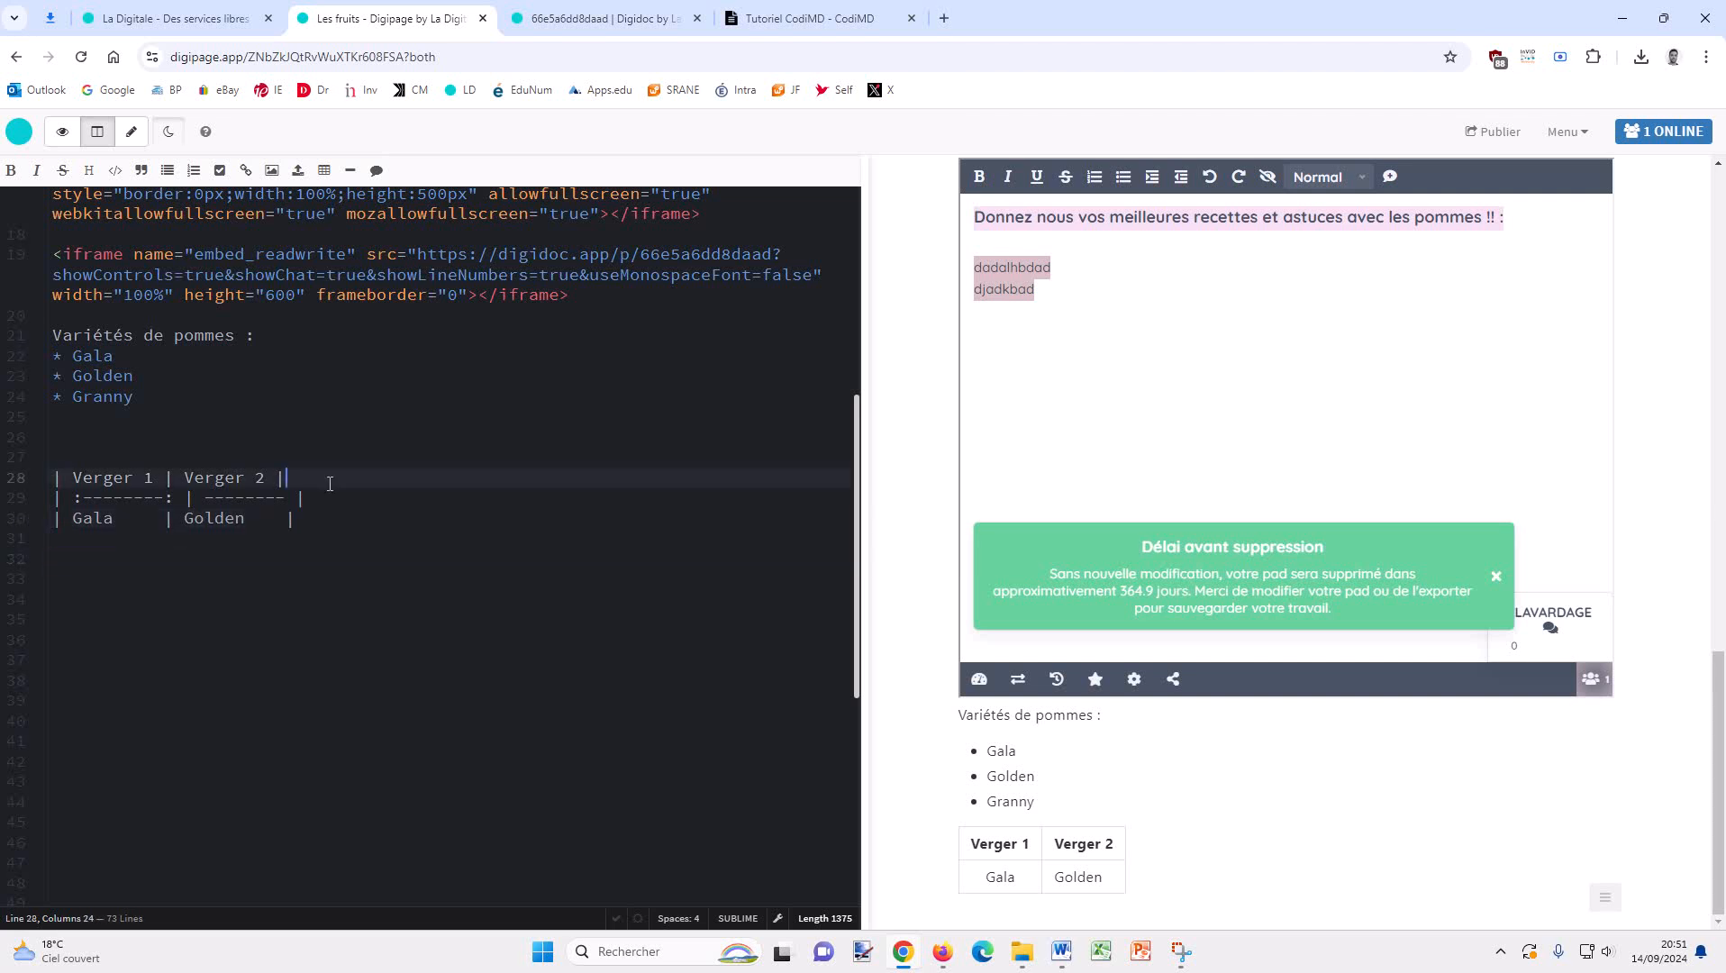
type("Verger ")
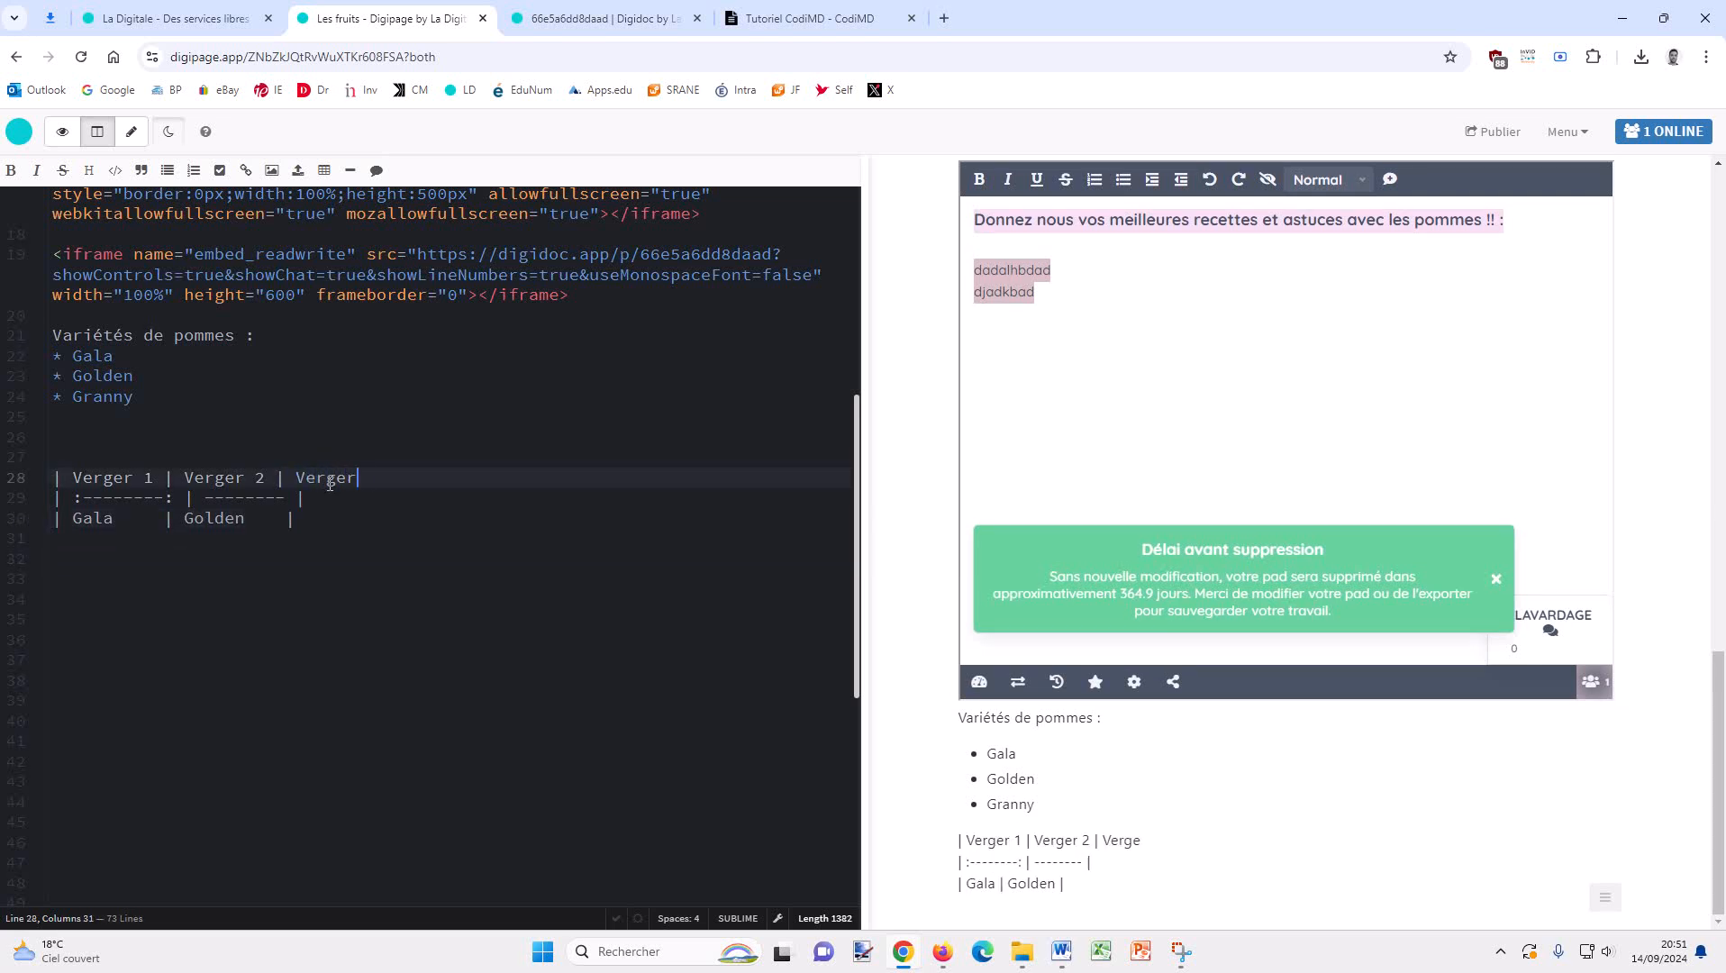
type("3|")
left_click(381, 505)
type("-")
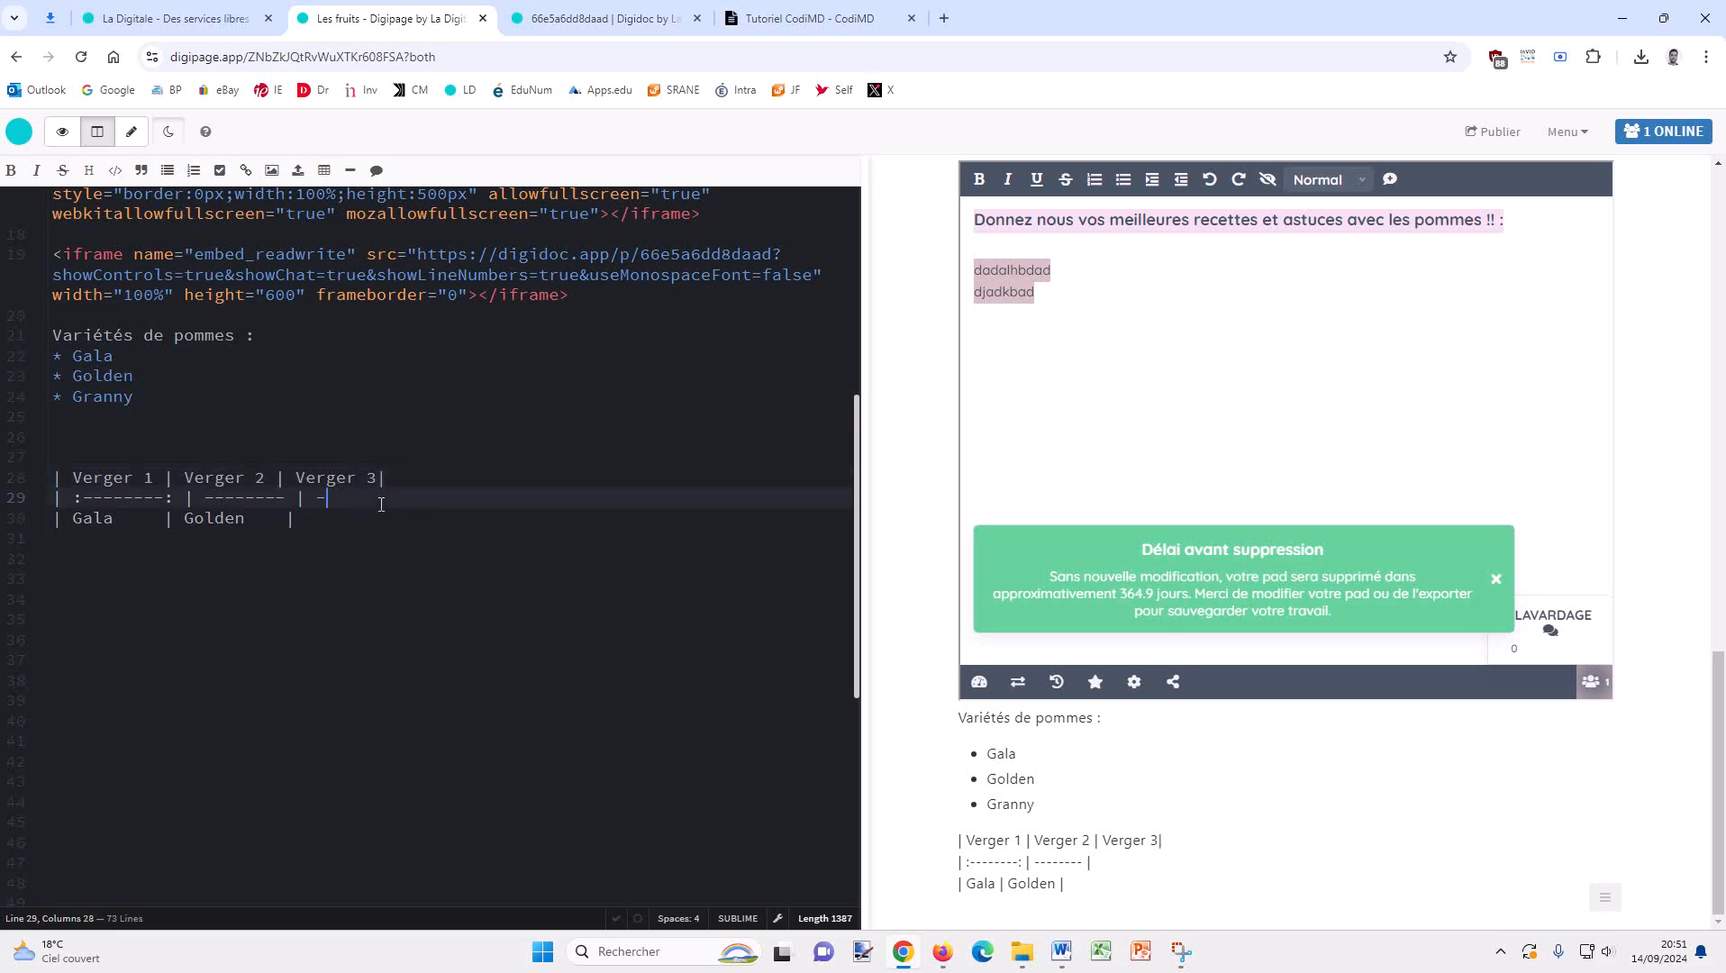
type("--")
key("Down")
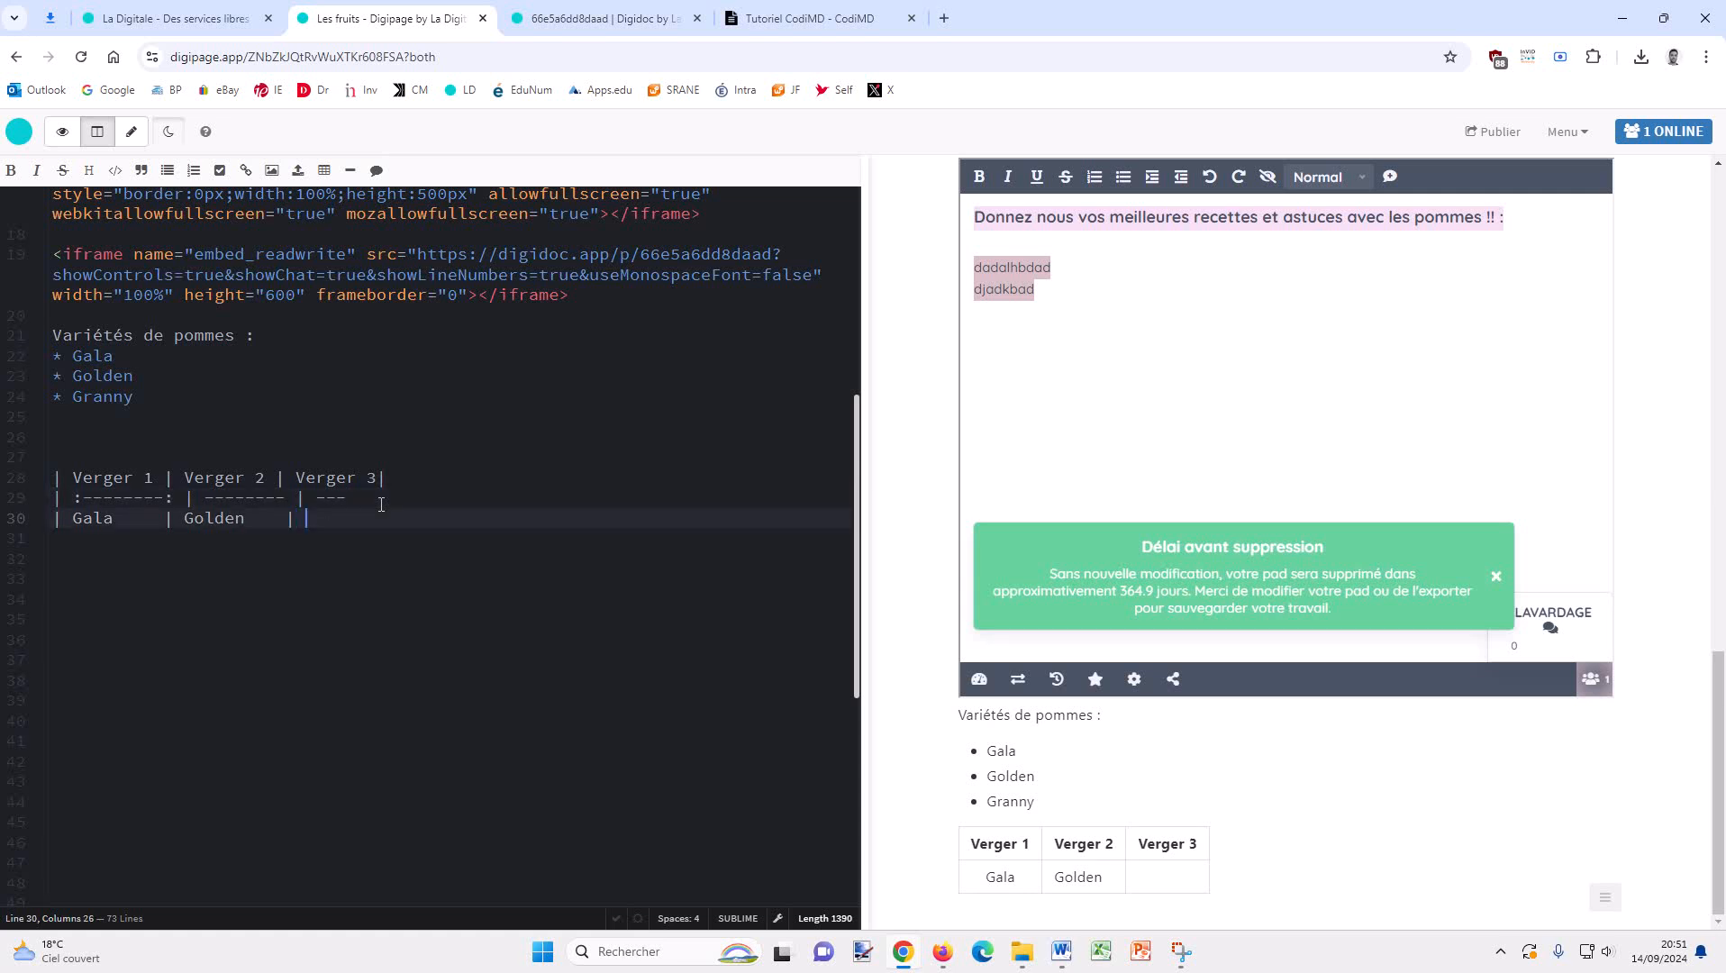
type("Granny|")
Add an info block on line 32 below the table containing the text "Les pommes c'est top".
left_click(325, 559)
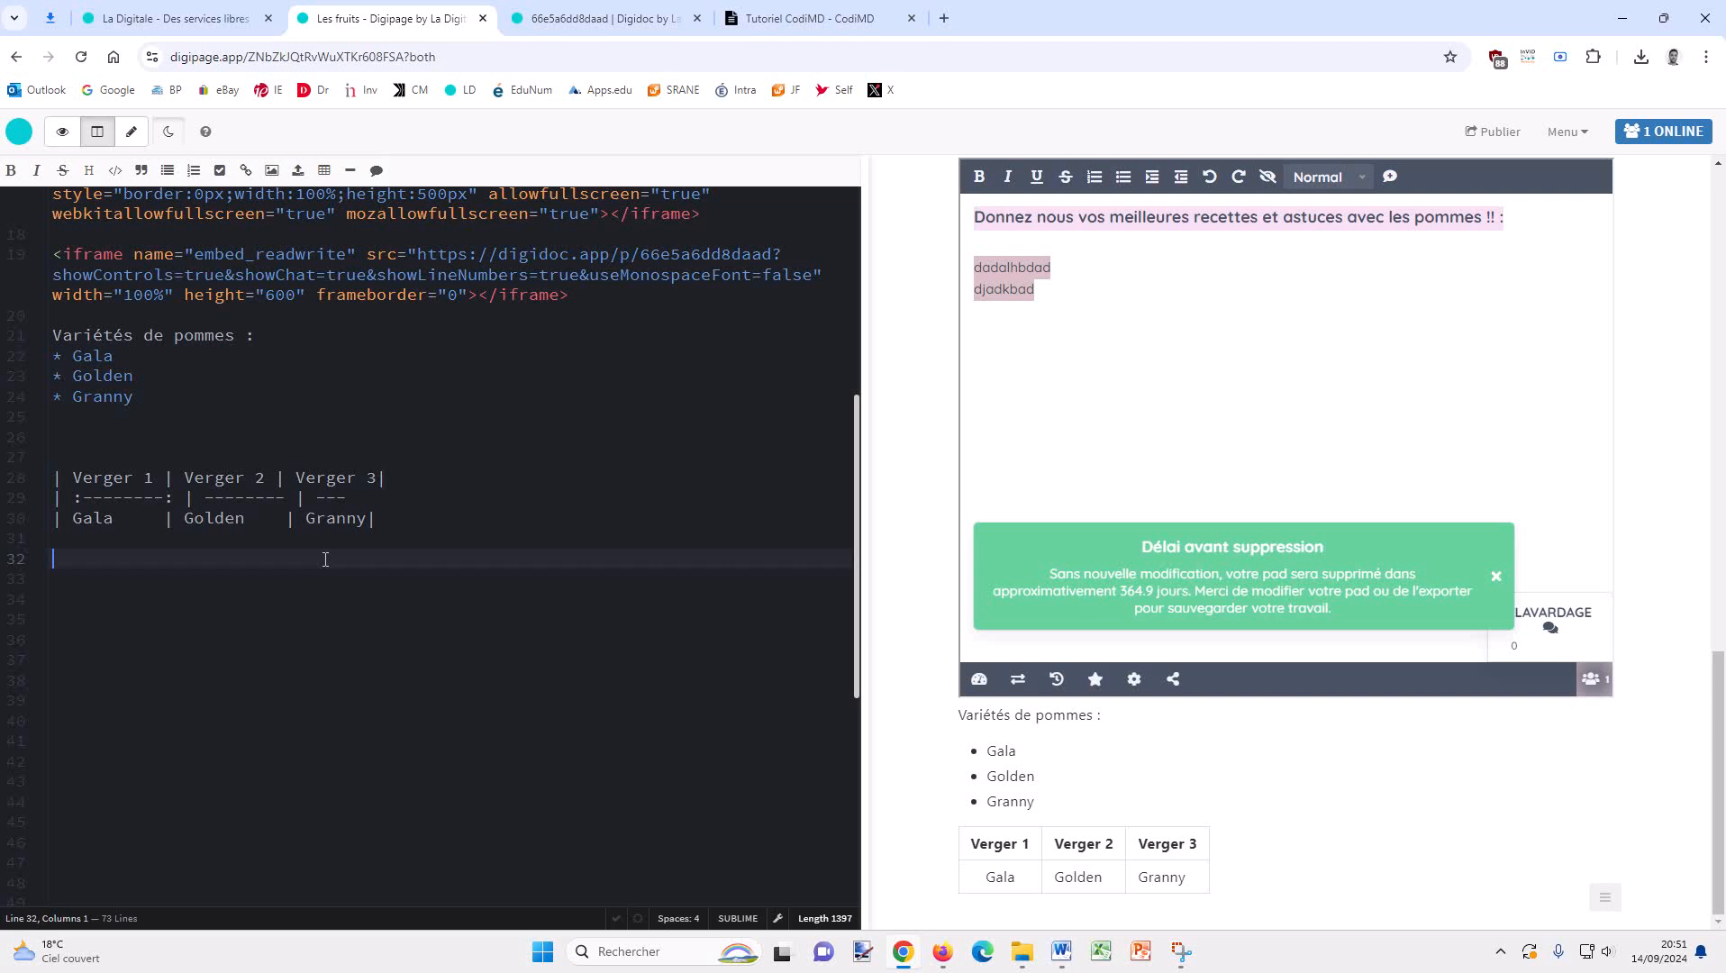
type(":::")
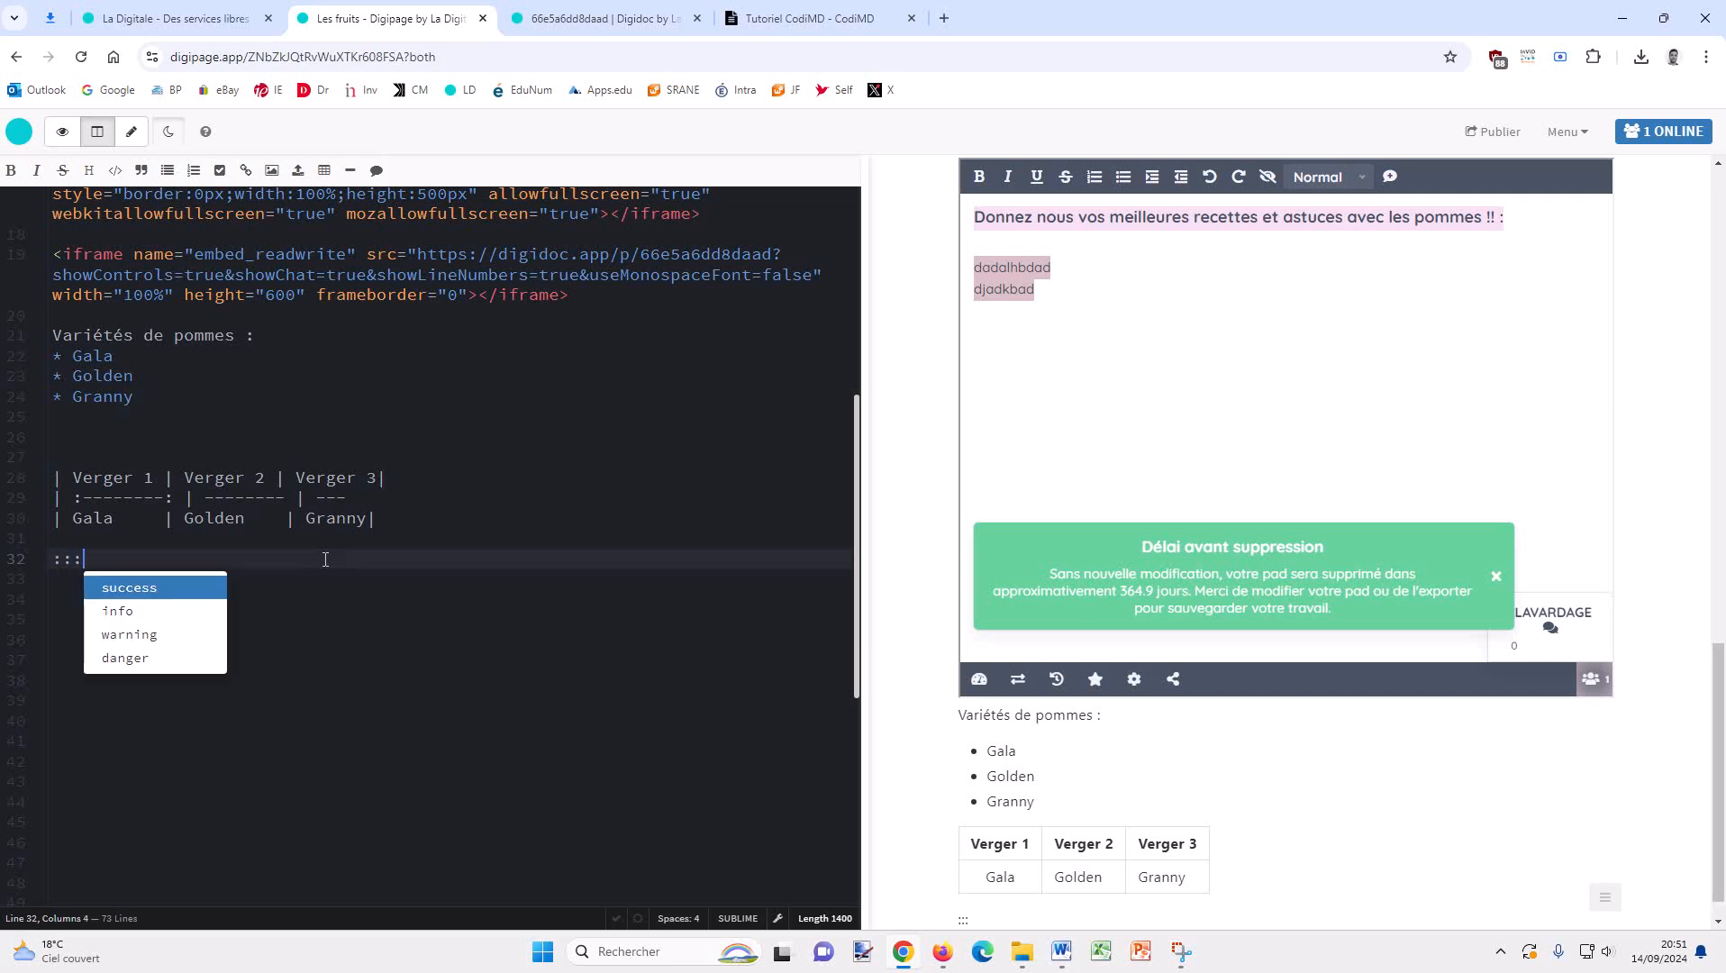
left_click(157, 606)
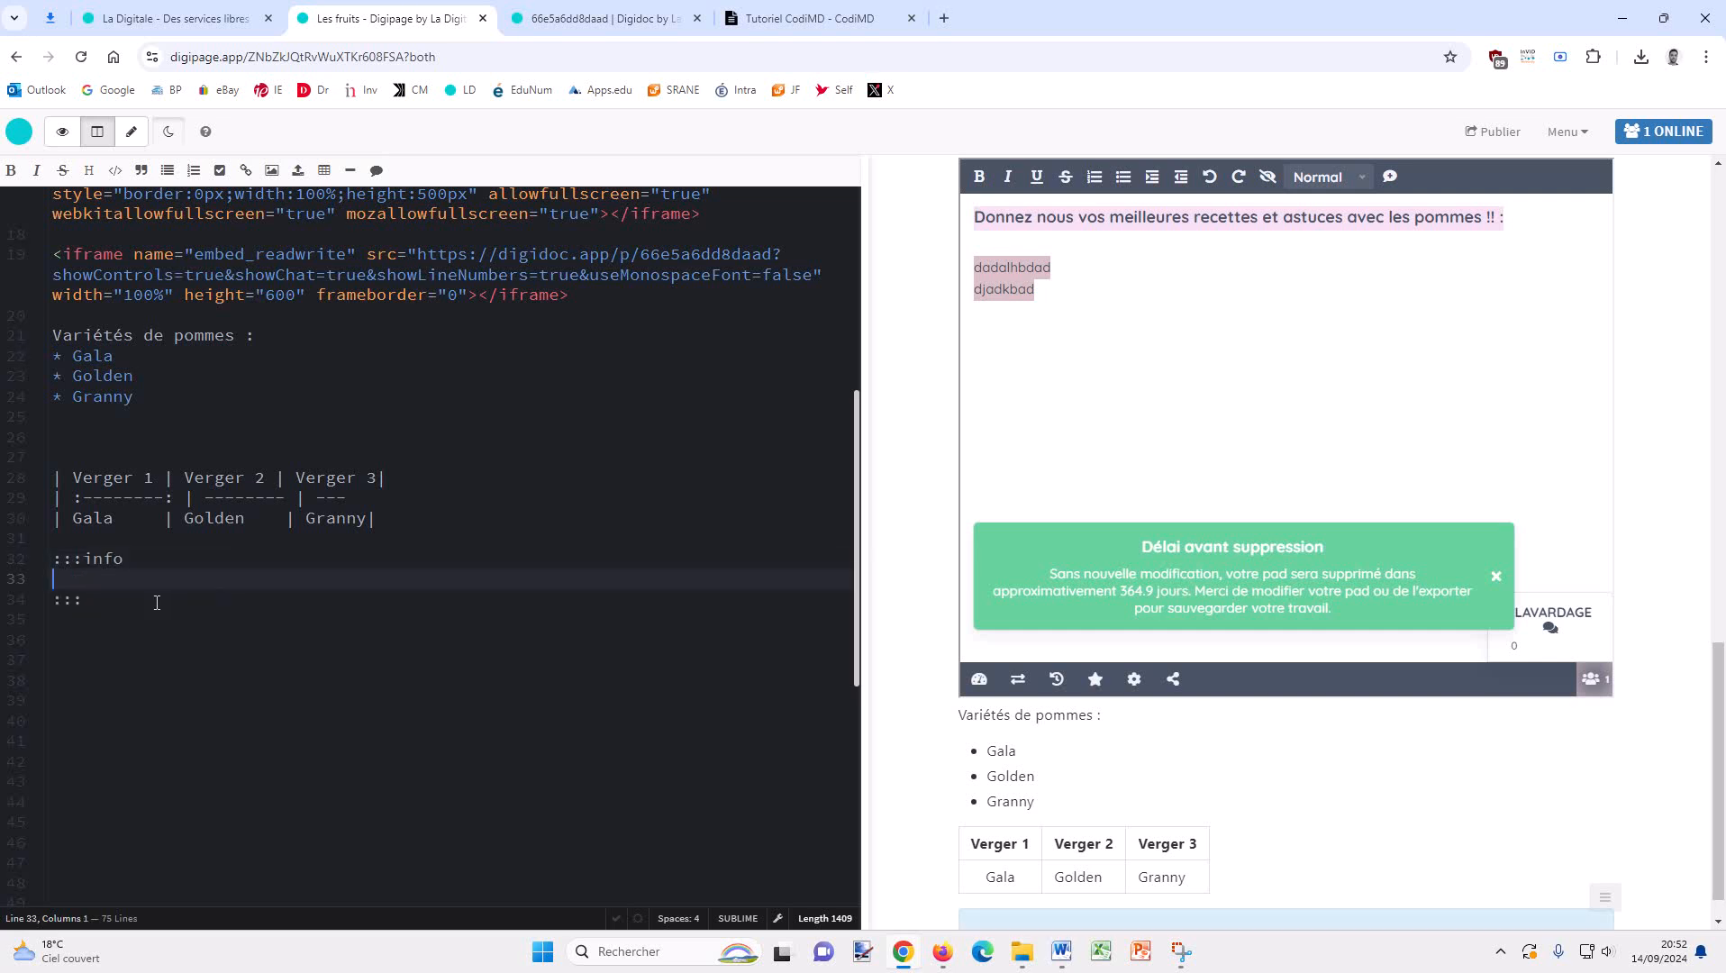
type("Les pommes c'est top")
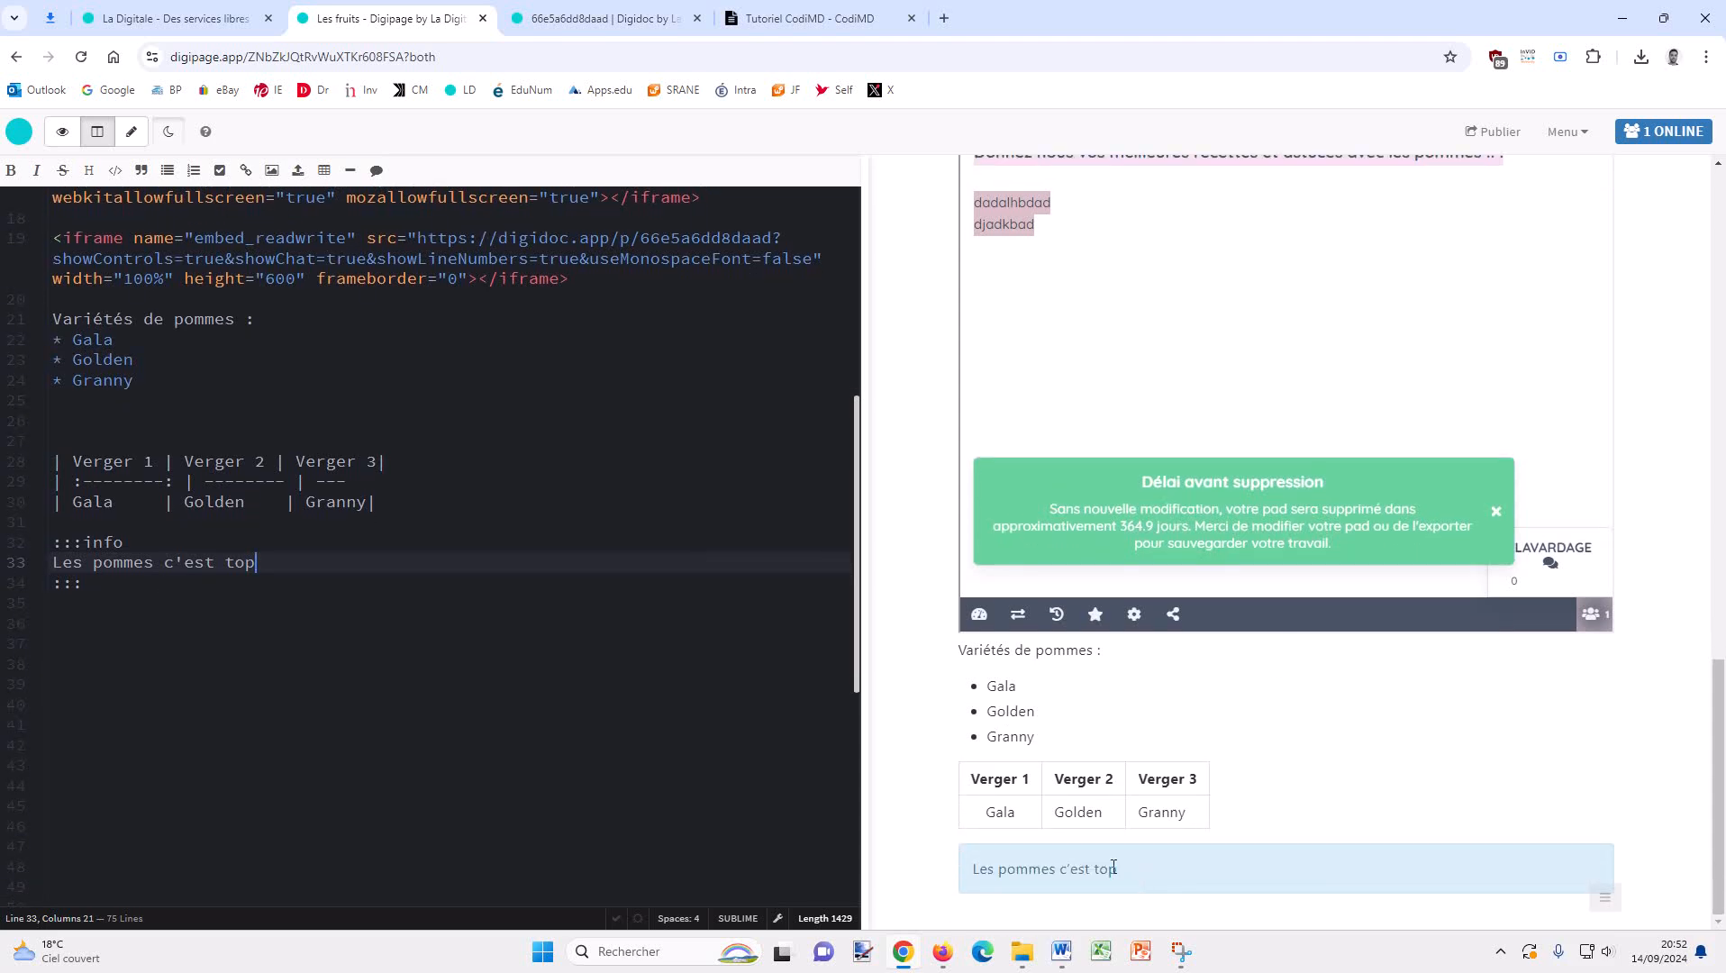
Insert a success block on a new first line above the "Les fruits" title.
scroll(1314, 870, "up", 1)
scroll(1312, 868, "down", 1)
scroll(478, 554, "up", 7)
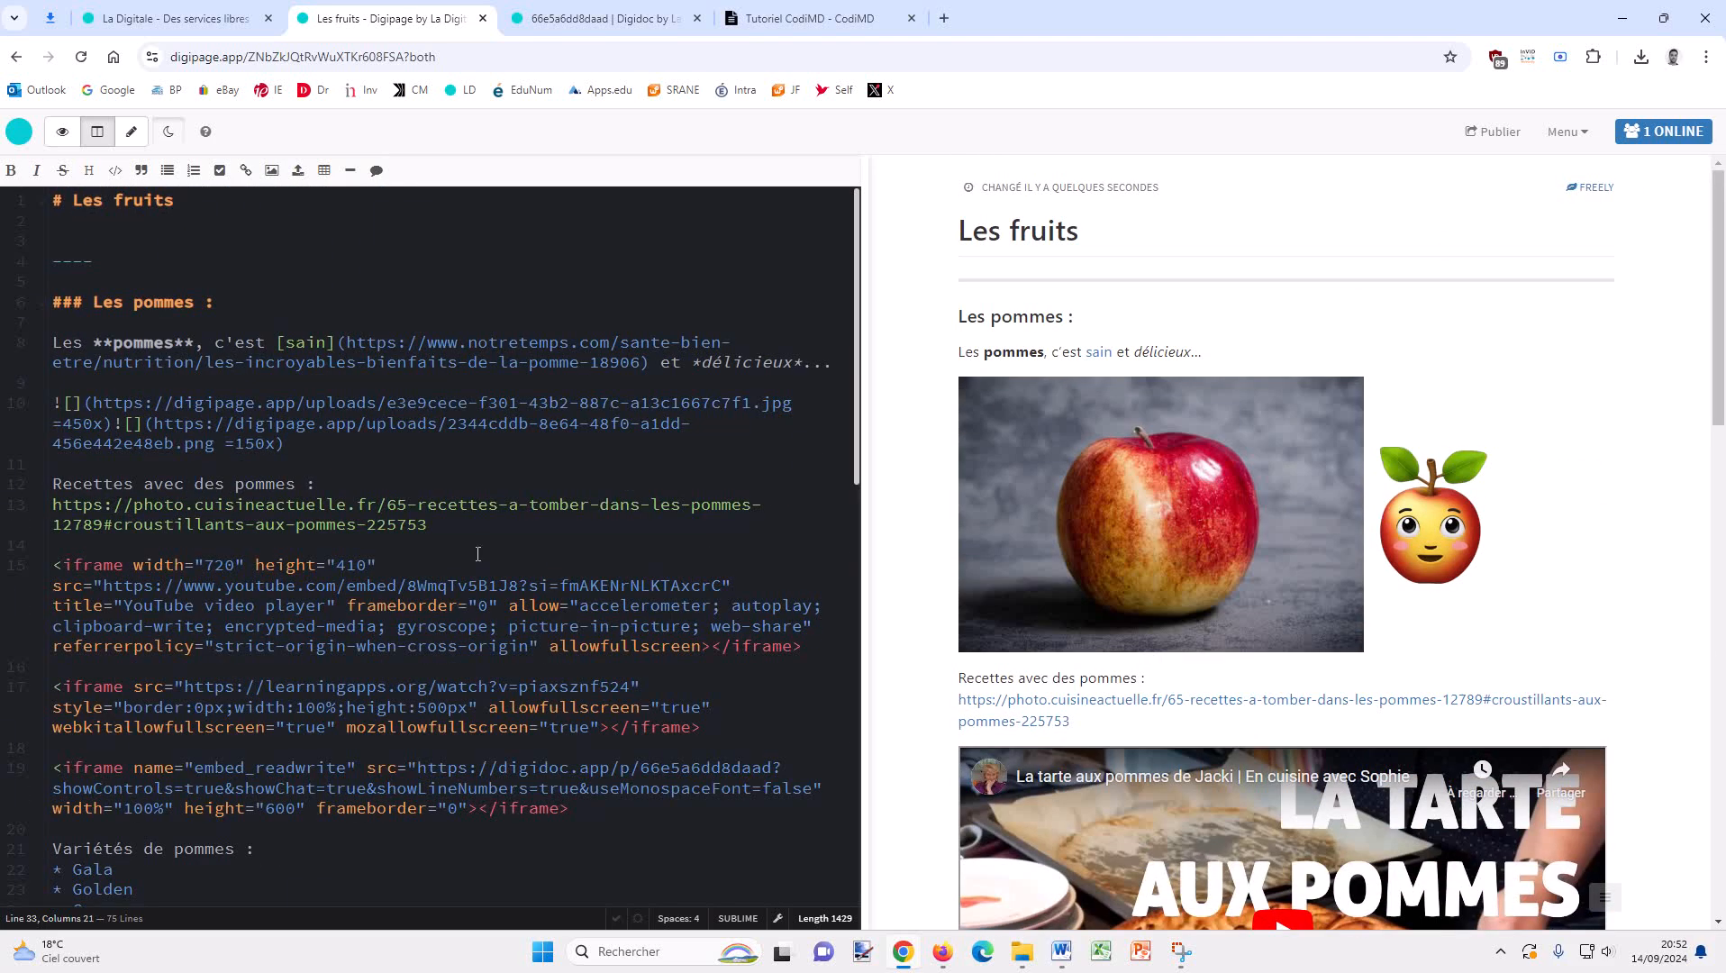
left_click(53, 200)
key("Return")
left_click(115, 196)
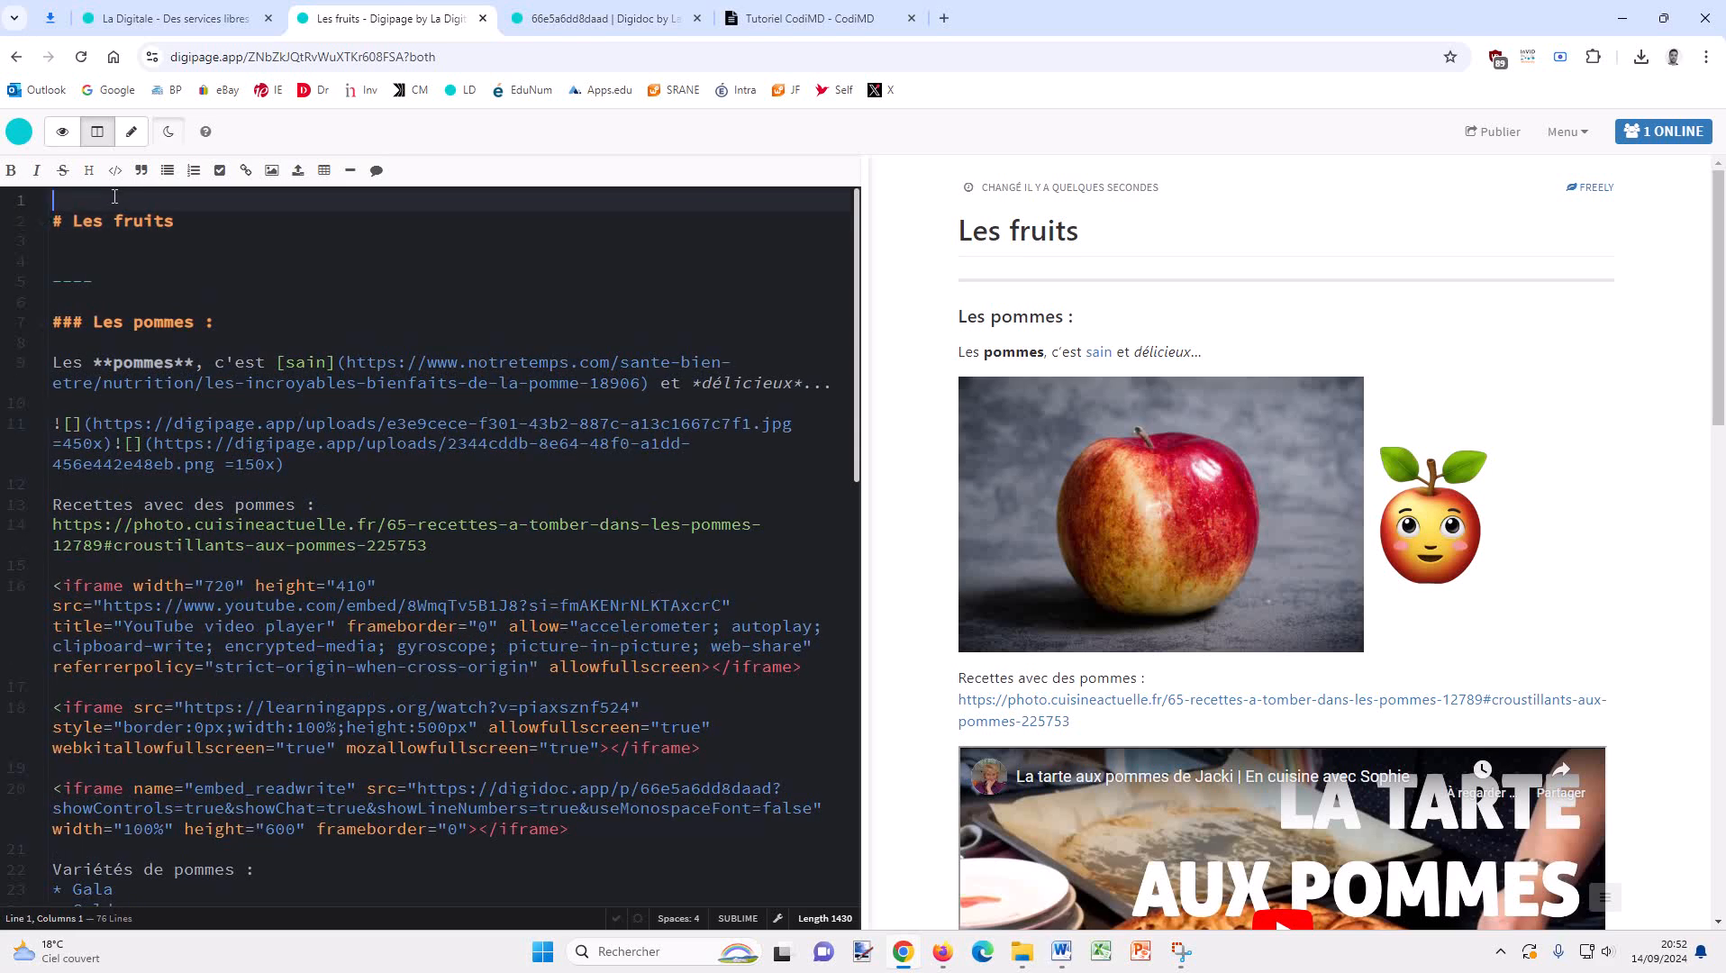
type(":::")
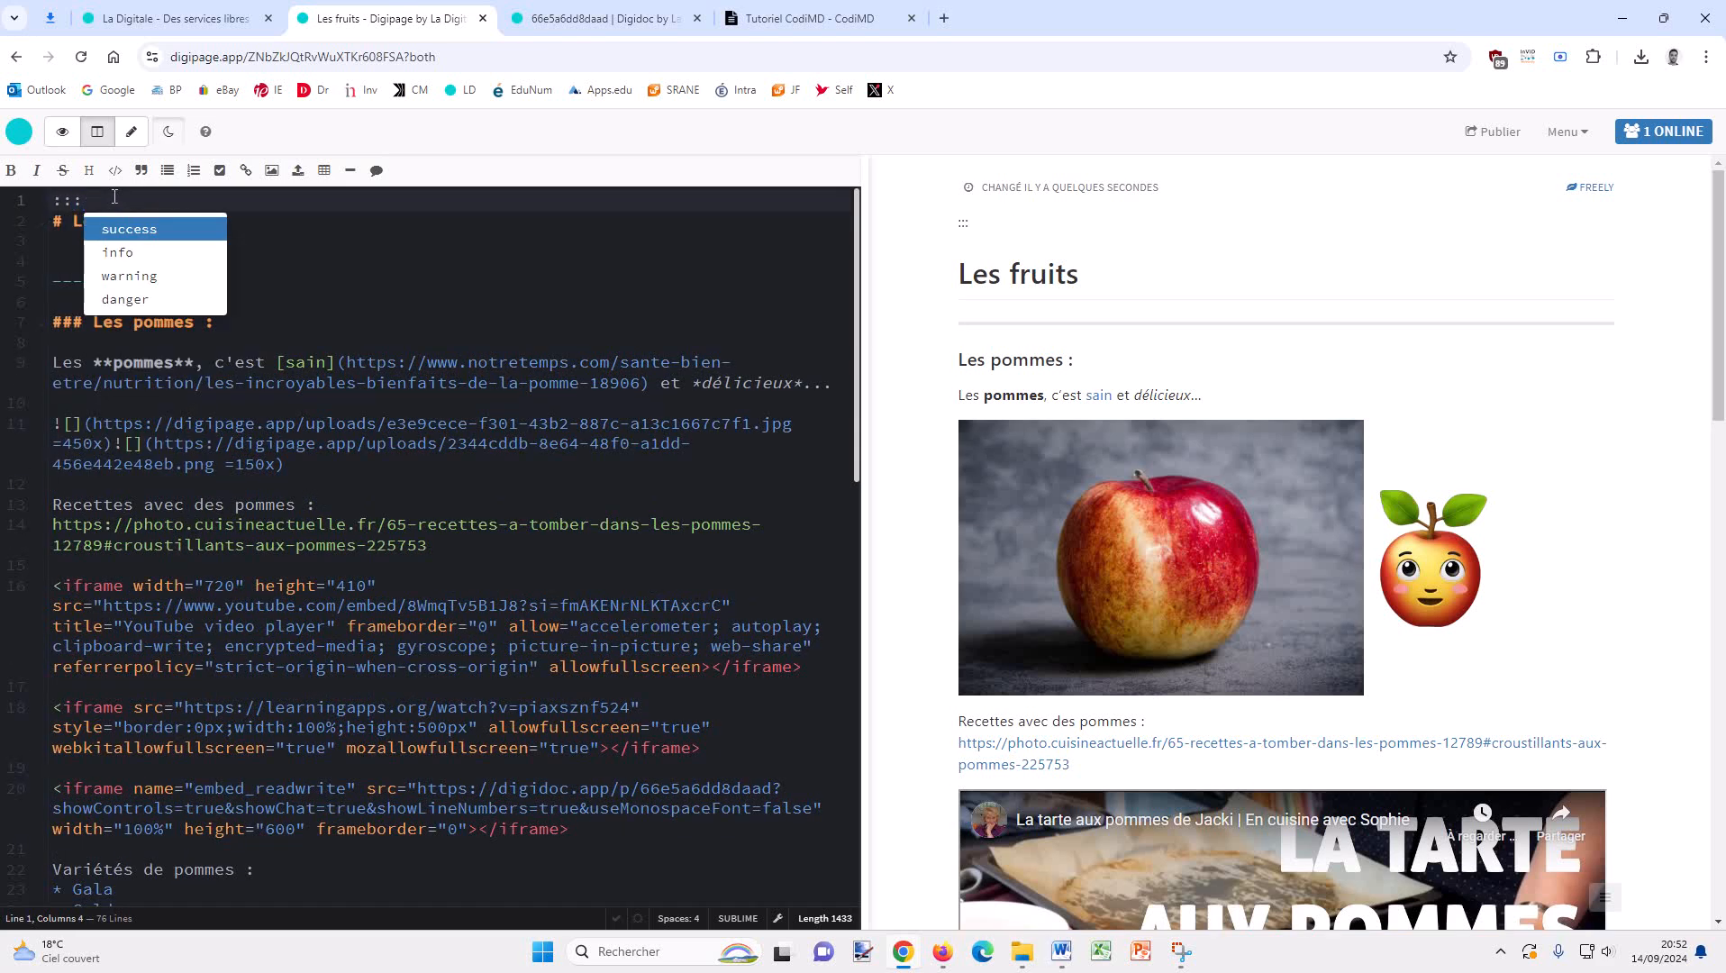
left_click(143, 235)
Enclose the "Les fruits" title in the success block by moving the closing ":::" directly below the title.
left_click(109, 236)
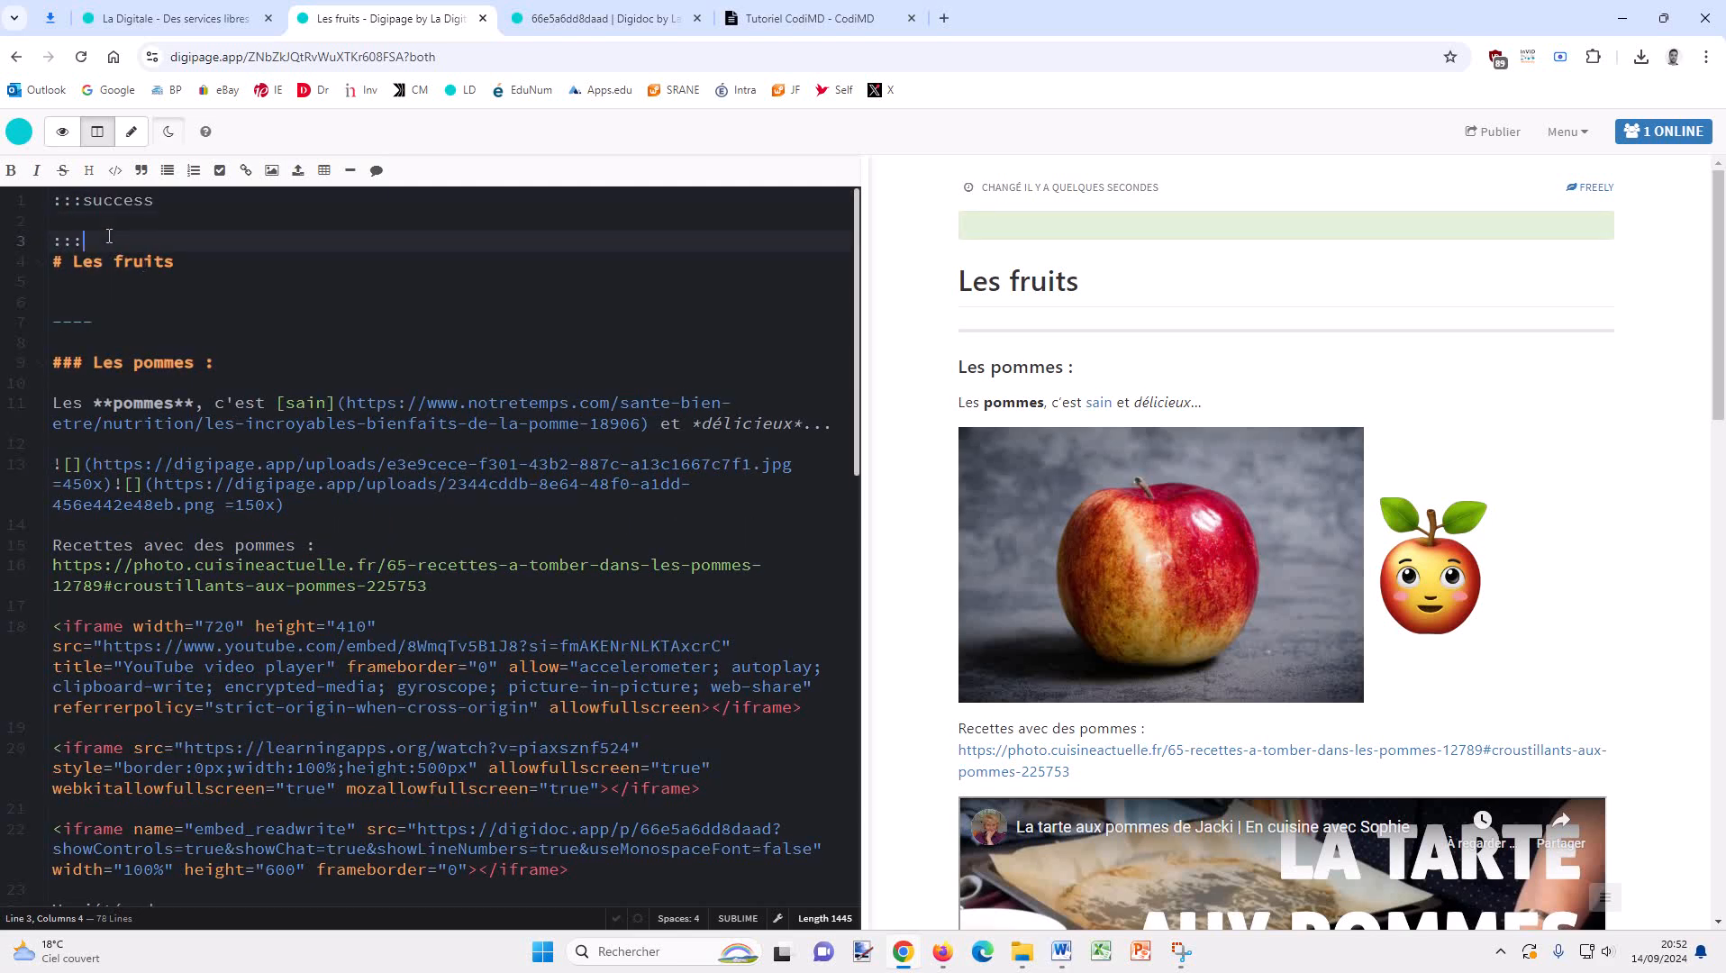
key("BackSpace")
key("BackSpace")
key("BackSpace")
key("BackSpace")
key("BackSpace")
left_click(103, 240)
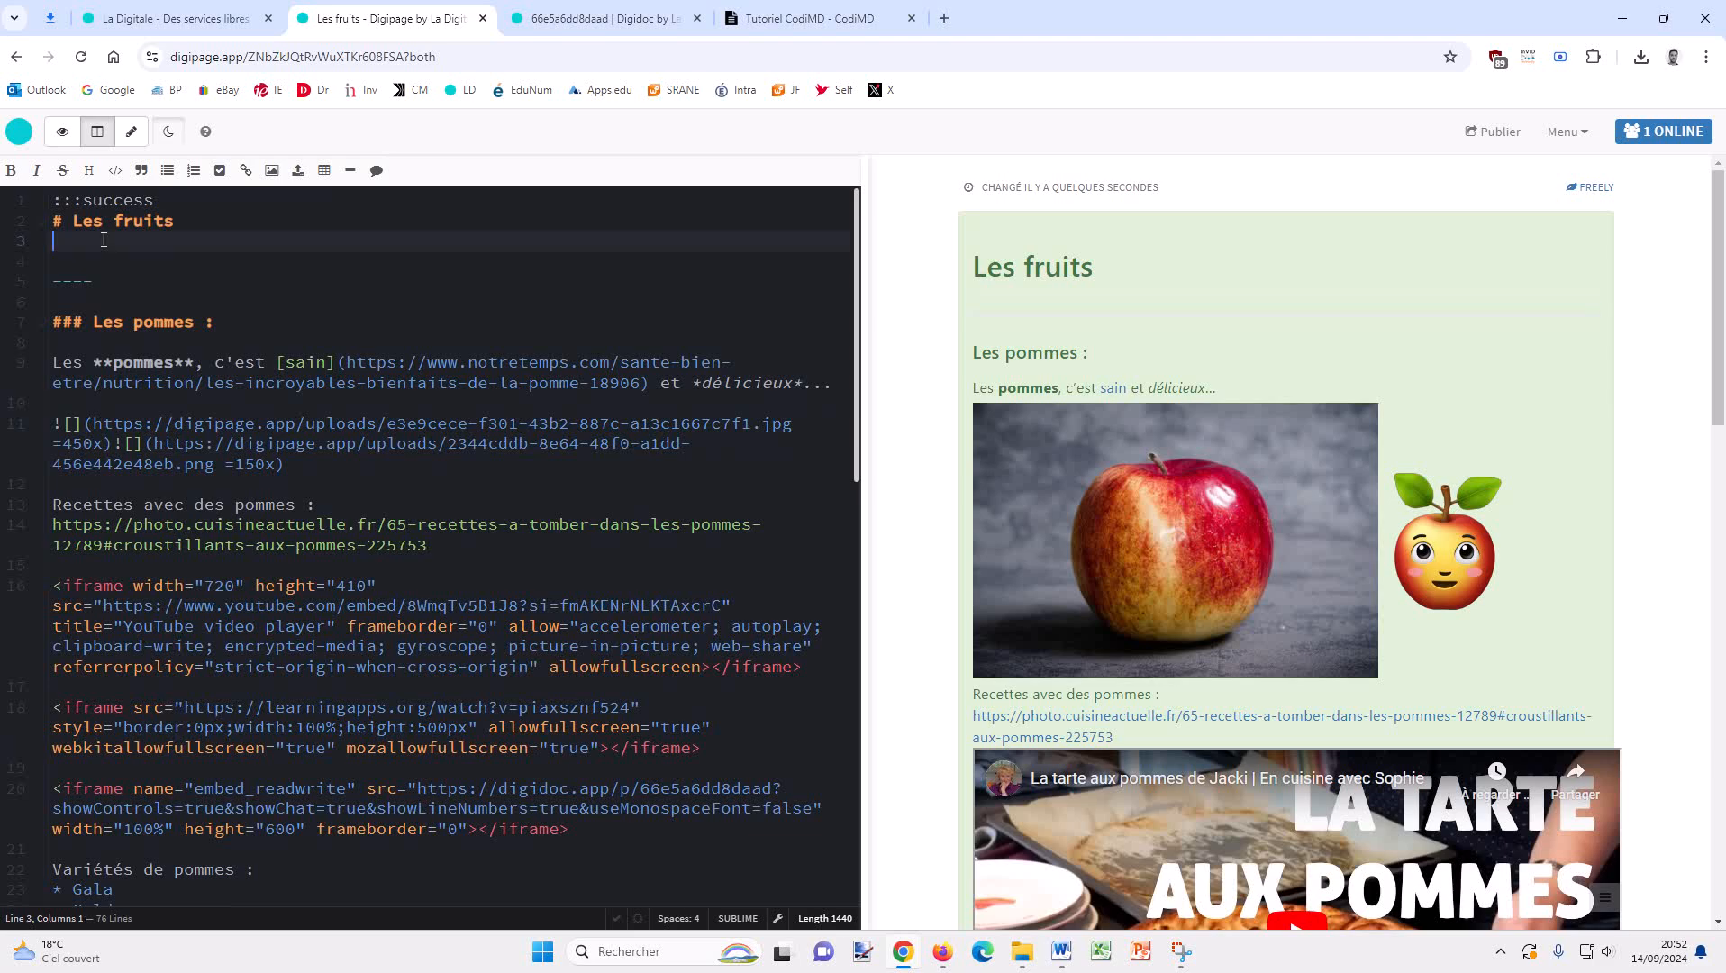
type(":::")
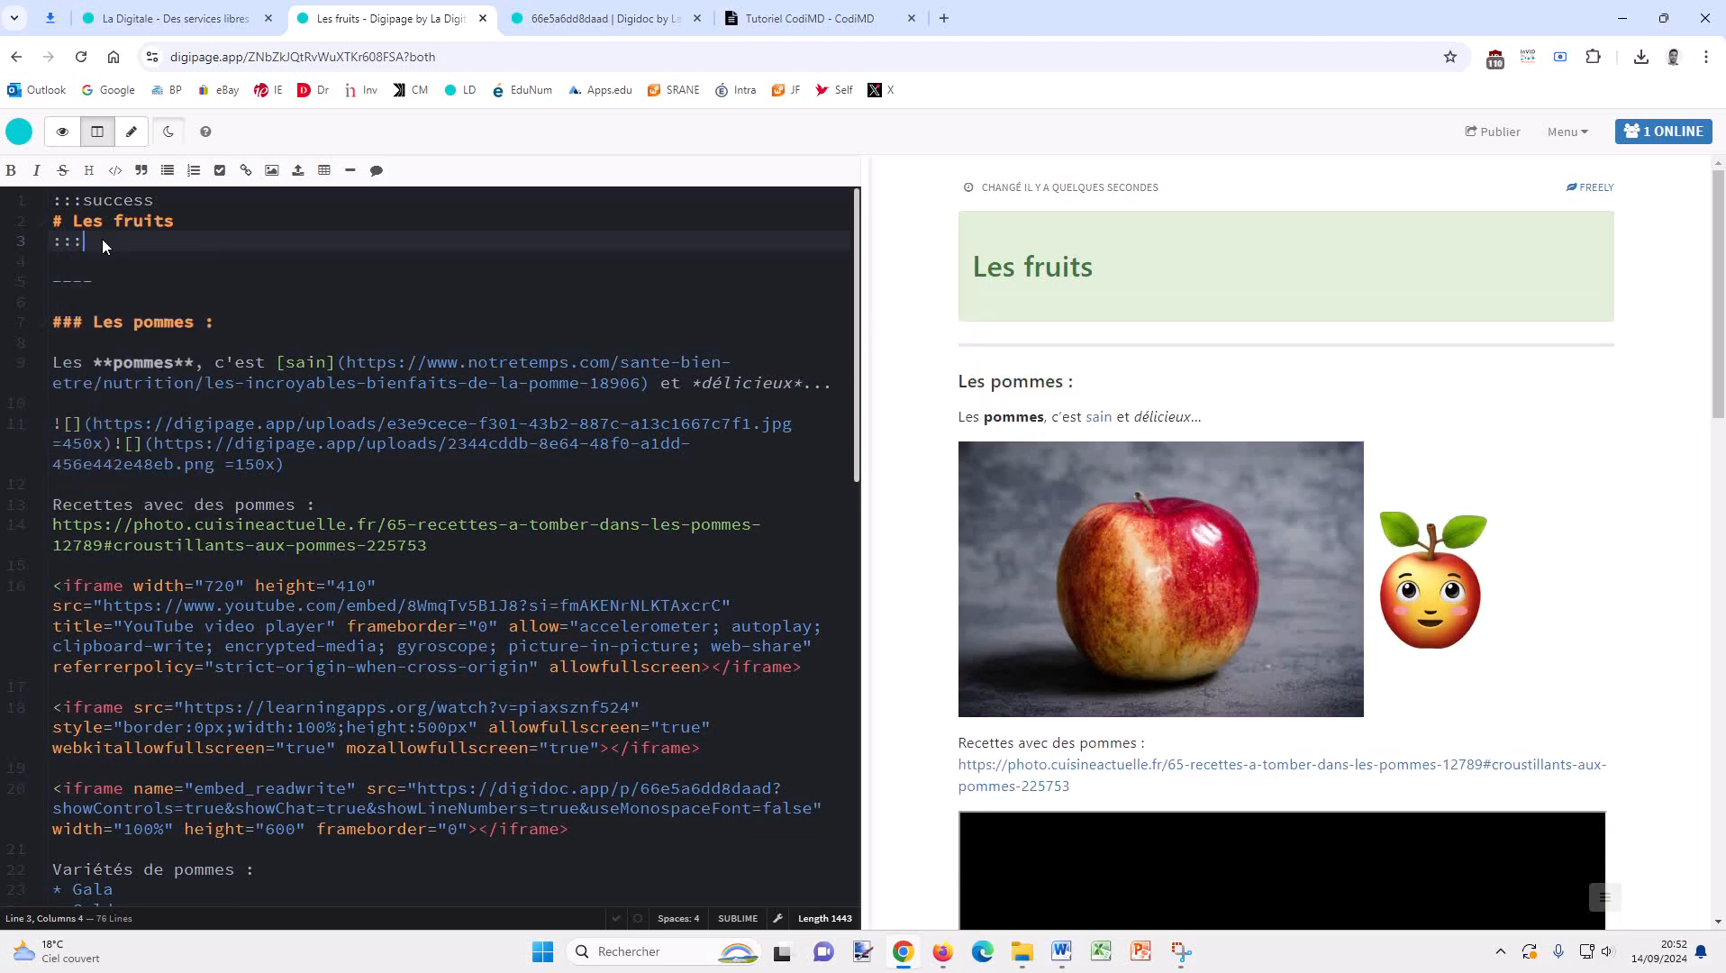
Insert an apple emoji on line 37, below the info block at the end of the document.
scroll(1294, 336, "down", 5)
scroll(1294, 335, "down", 10)
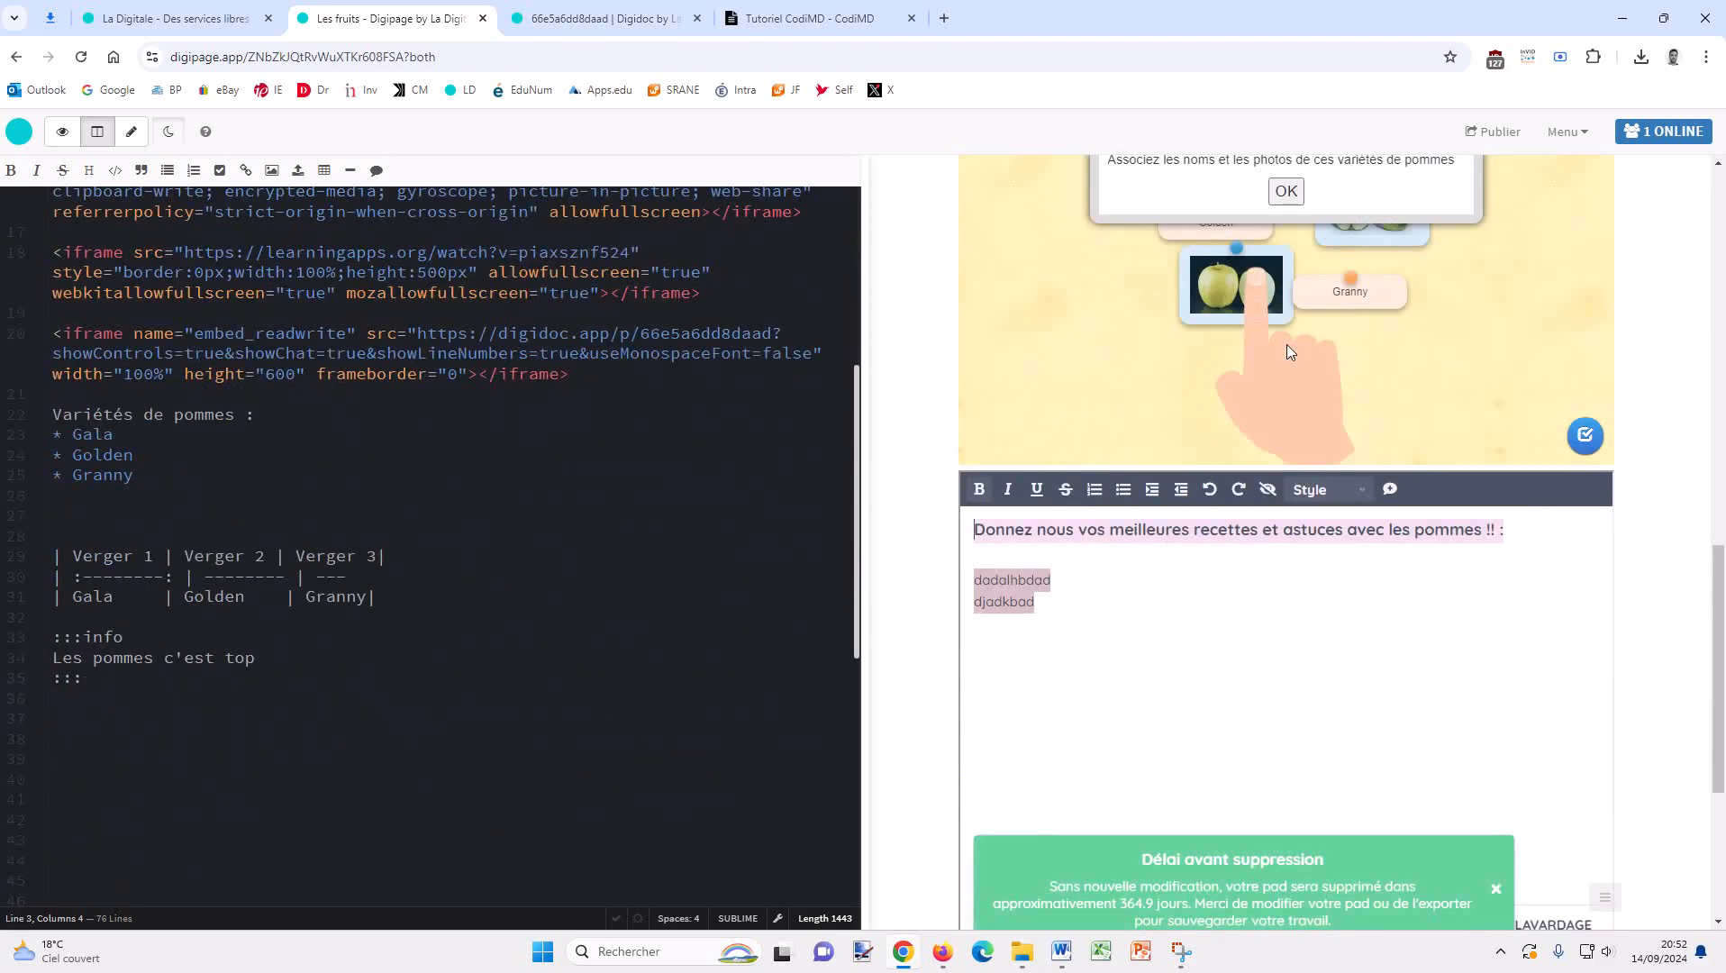
scroll(76, 683, "up", 2)
scroll(75, 683, "down", 2)
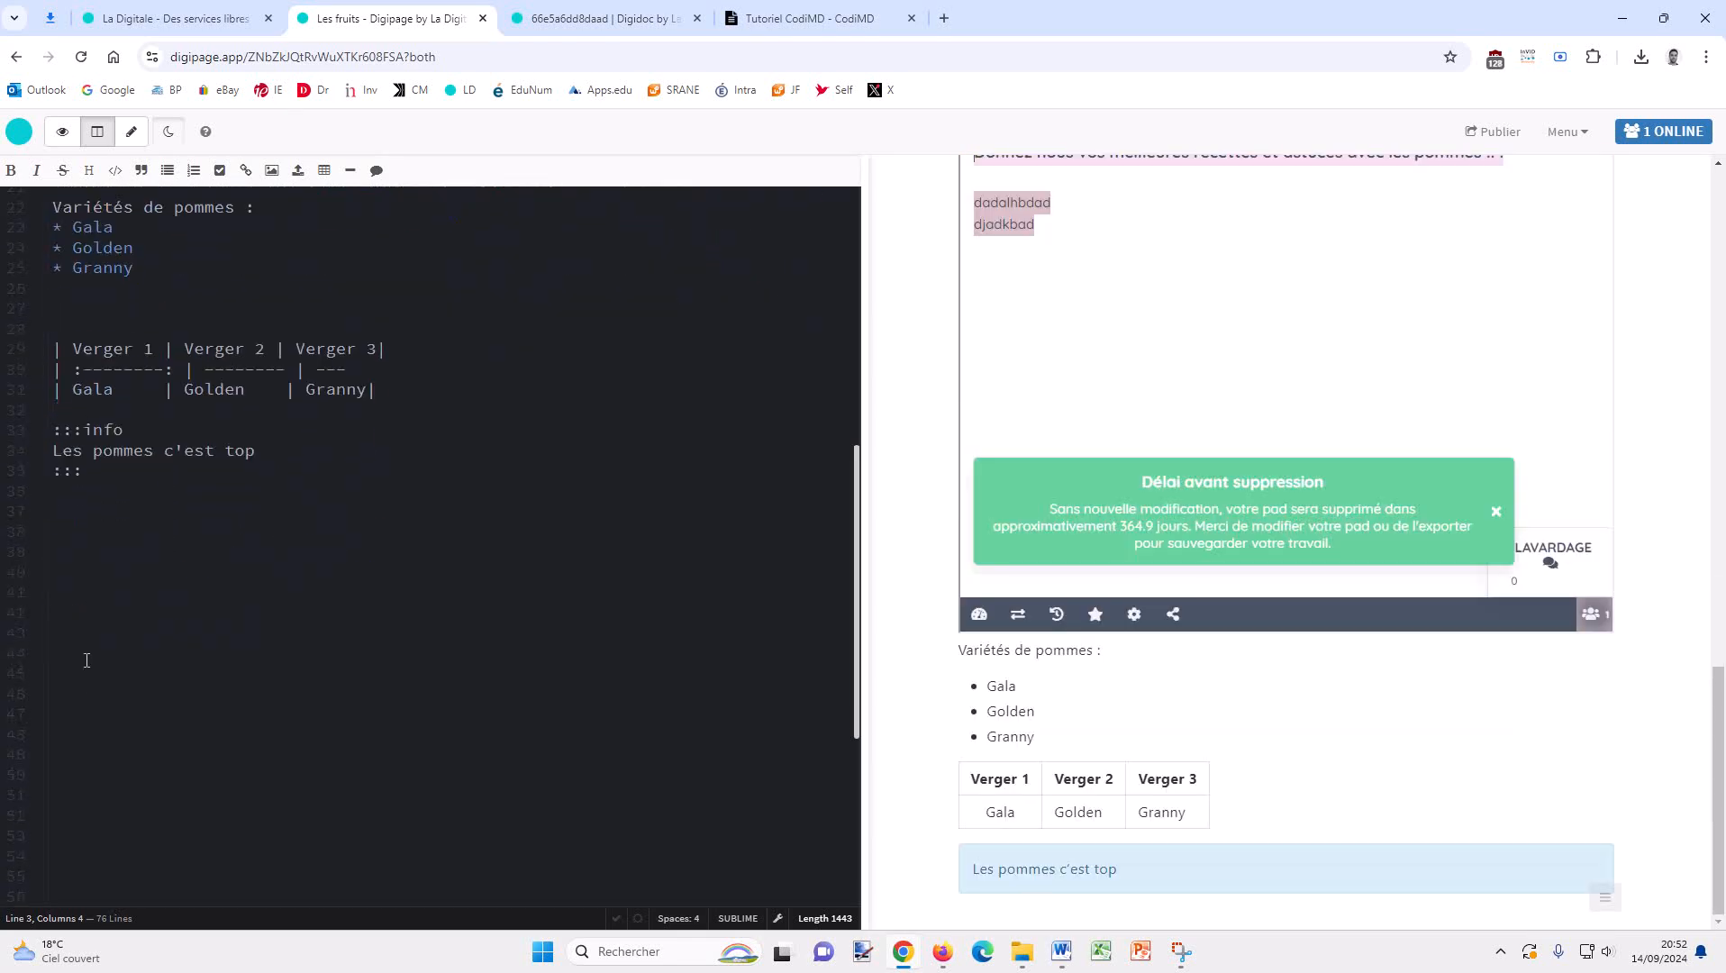
left_click(91, 494)
left_click(97, 514)
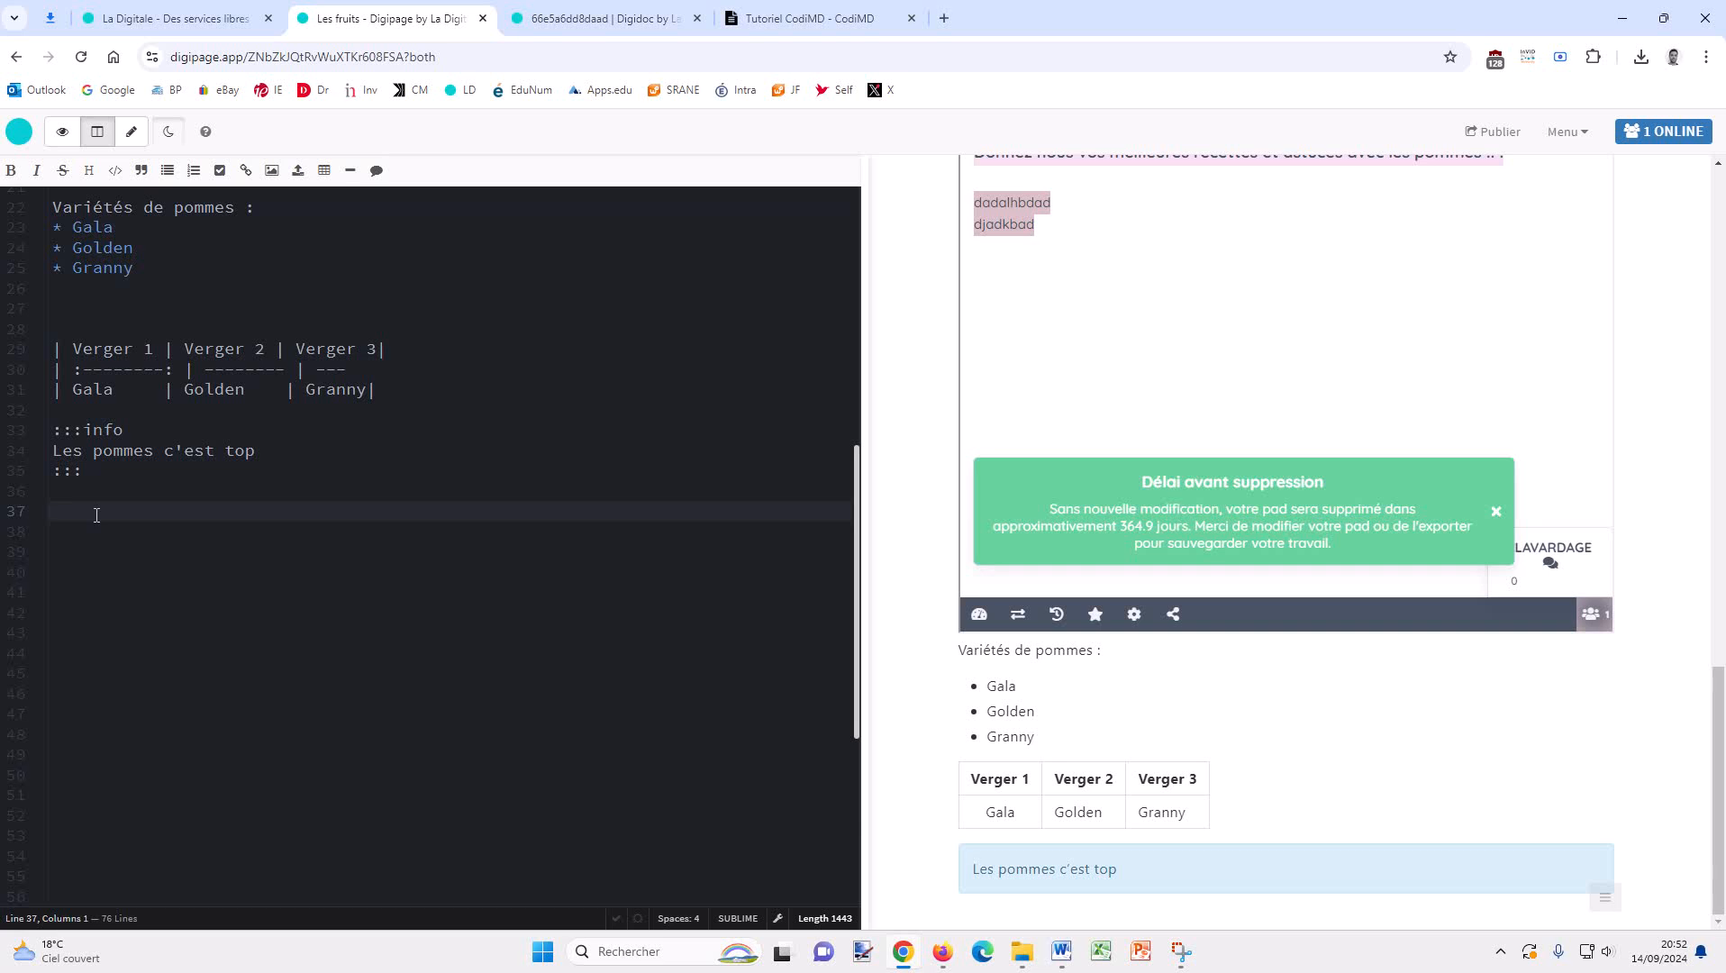
type(":")
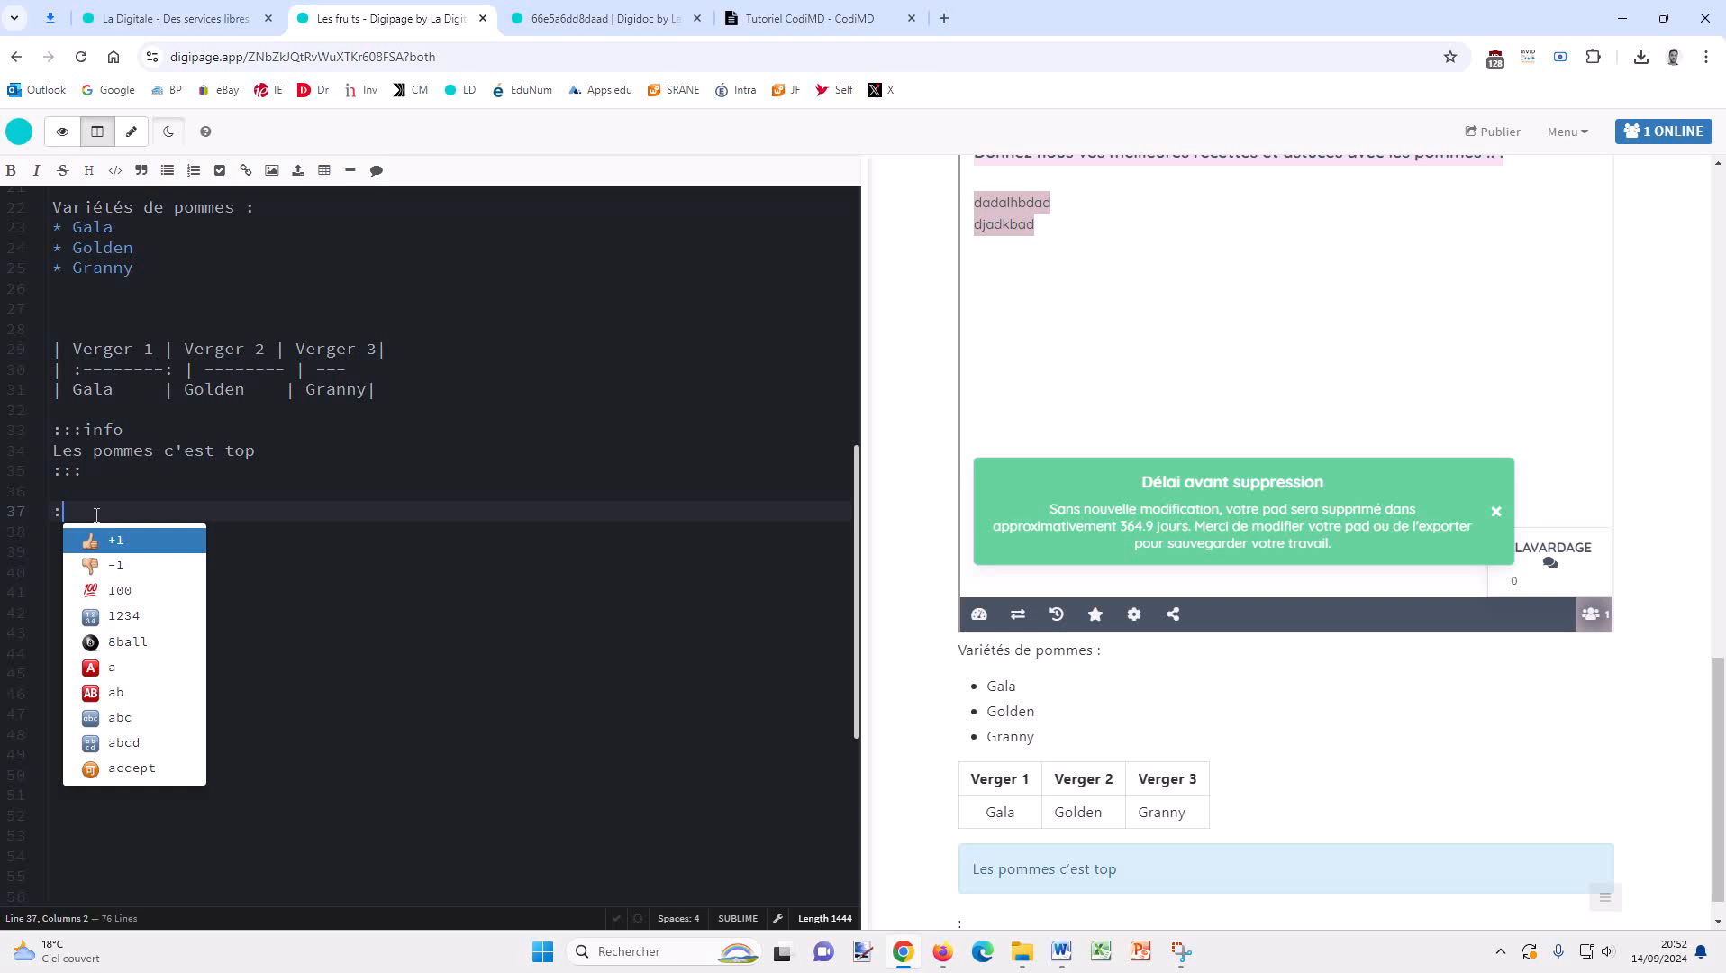
type("apple")
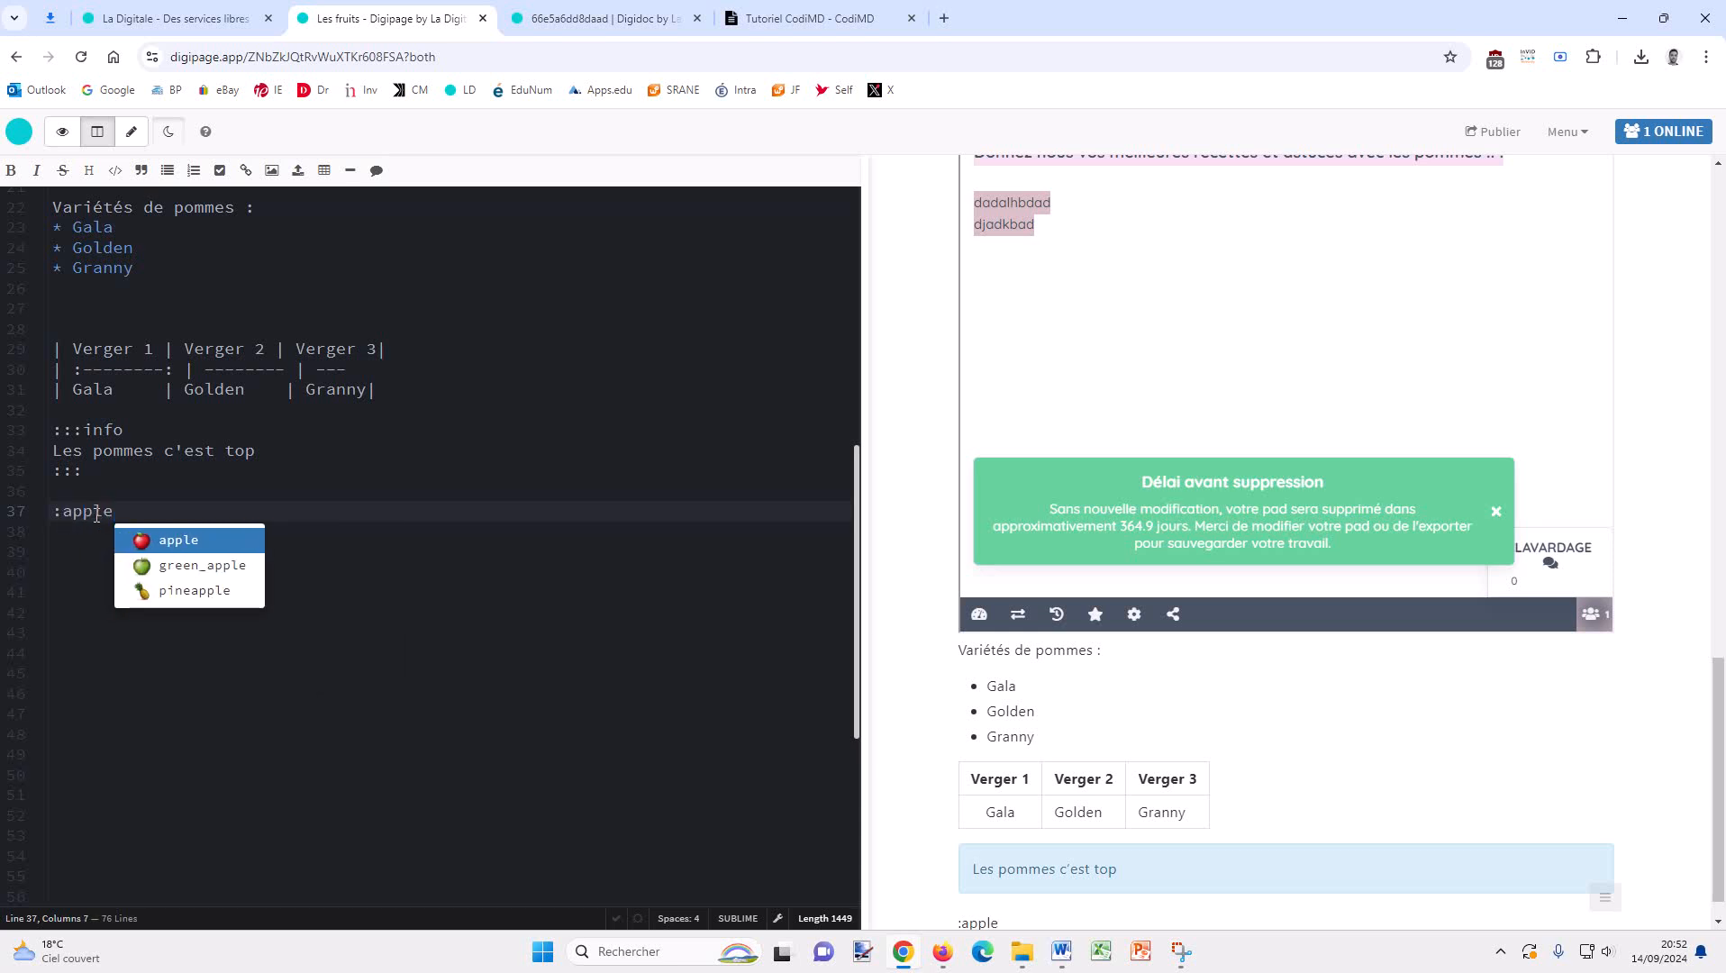
left_click(218, 537)
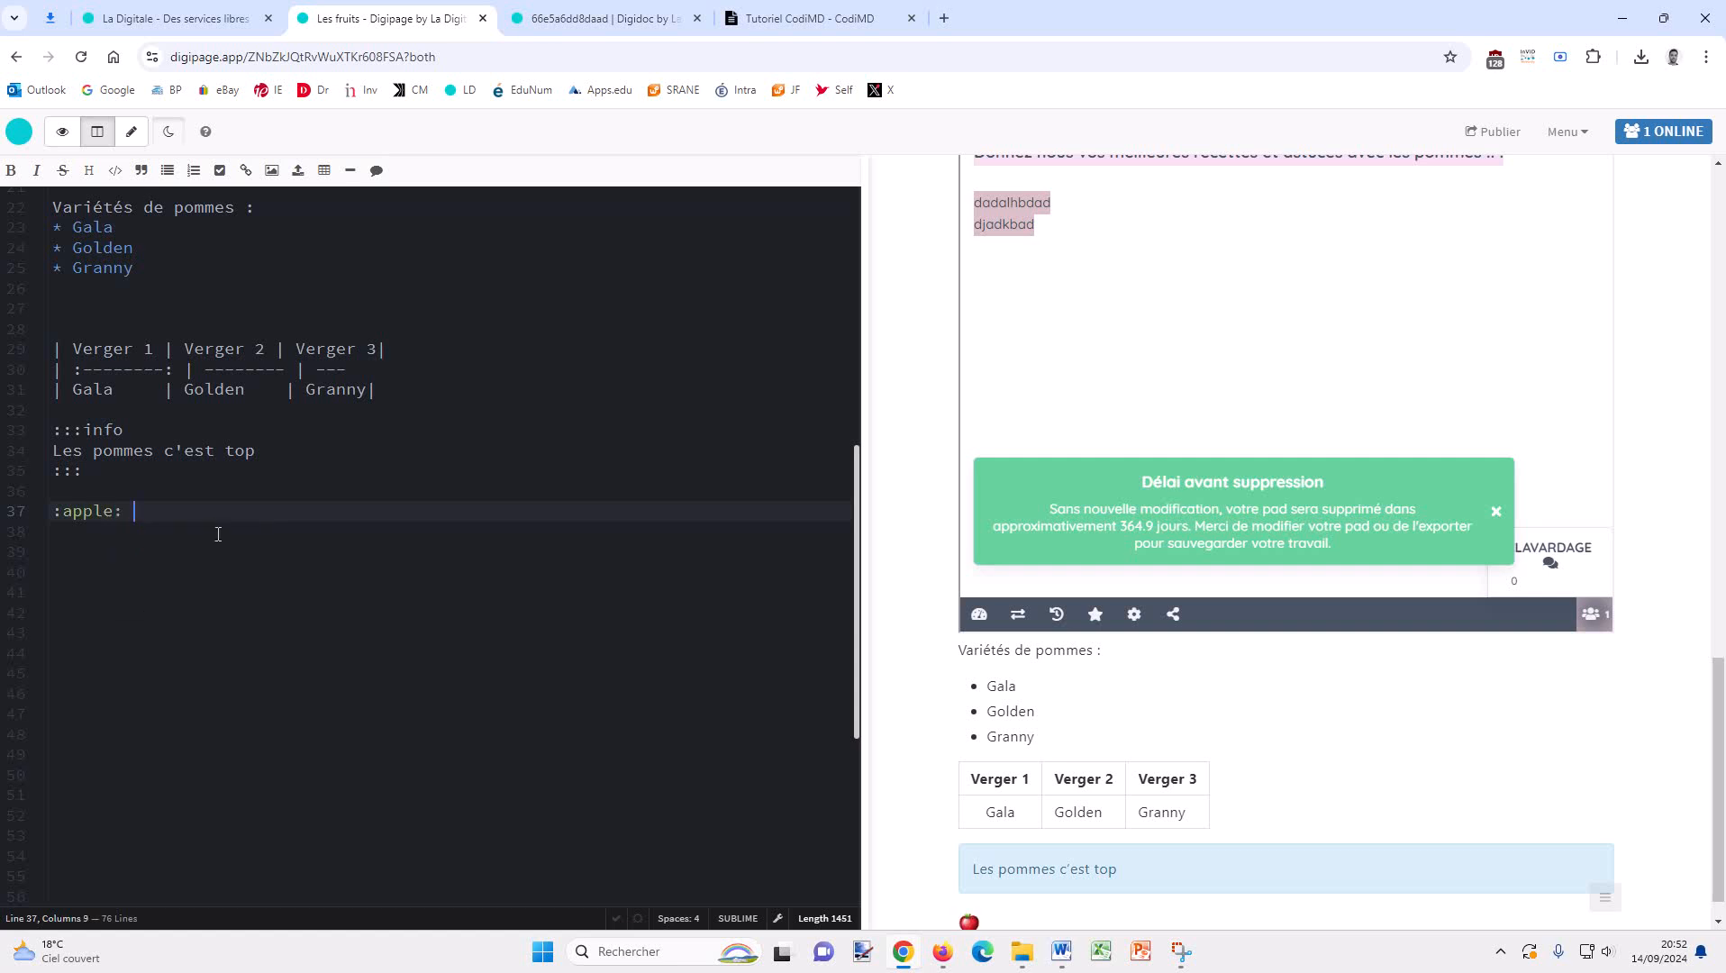
Insert a green_apple emoji on line 38, directly below the apple emoji.
left_click(165, 535)
type(":green_ap")
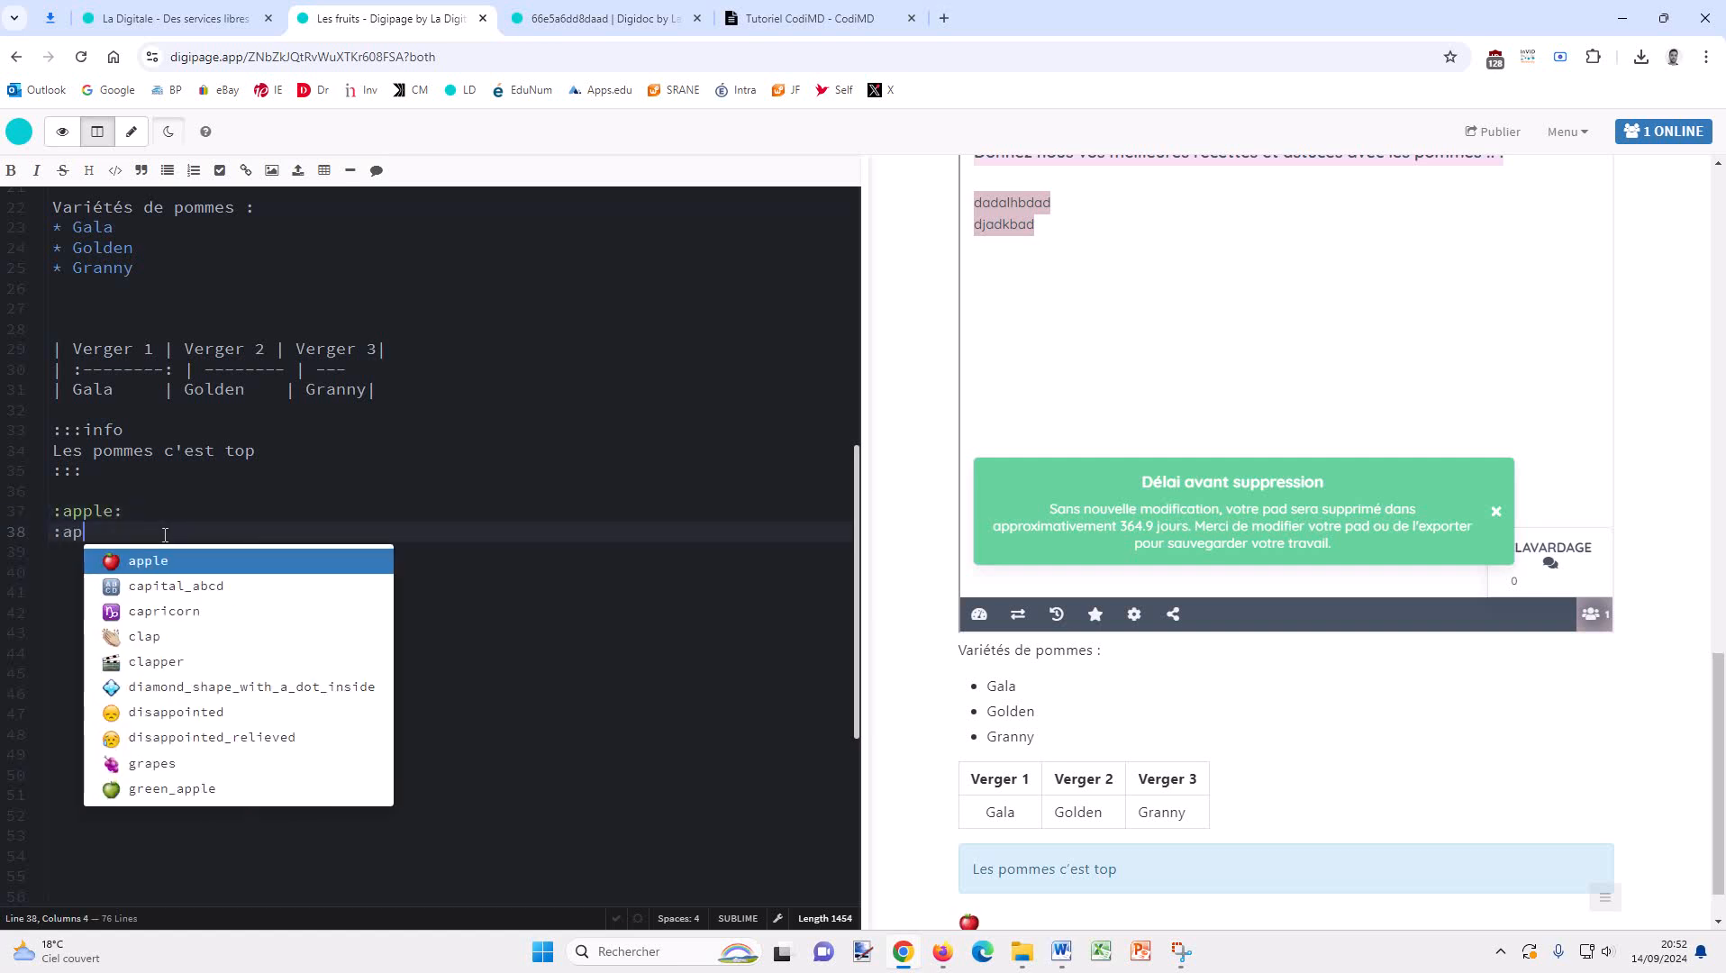
type("p")
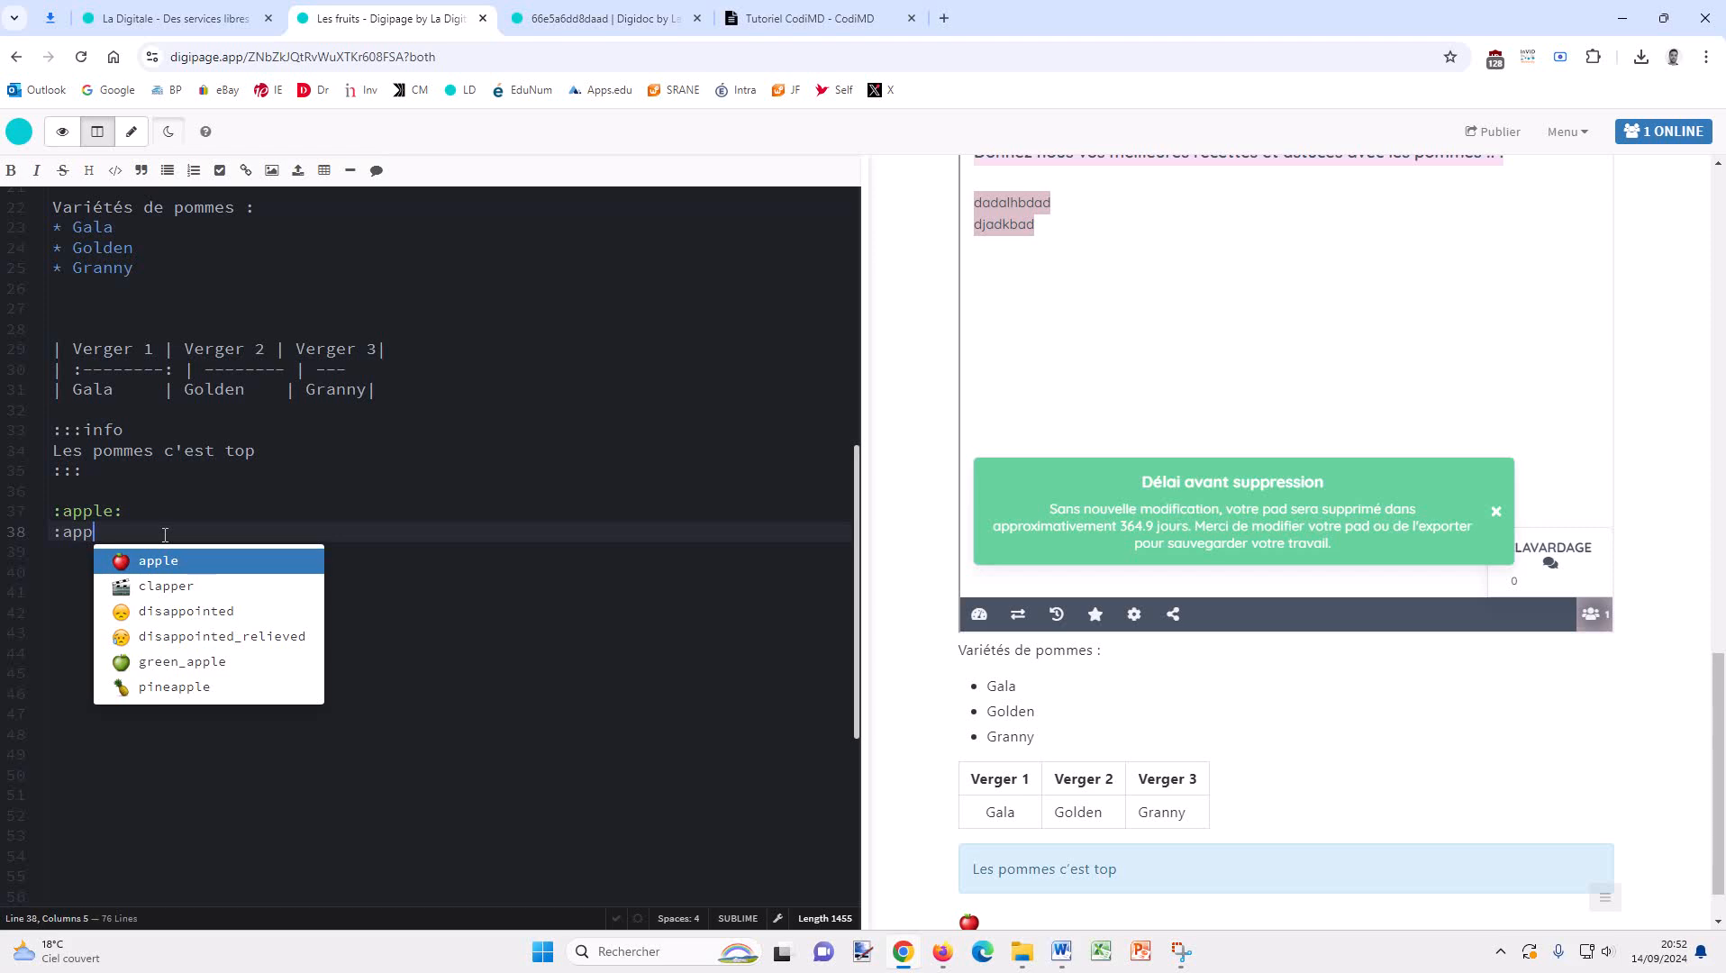
type("le")
key("Down")
key("Return")
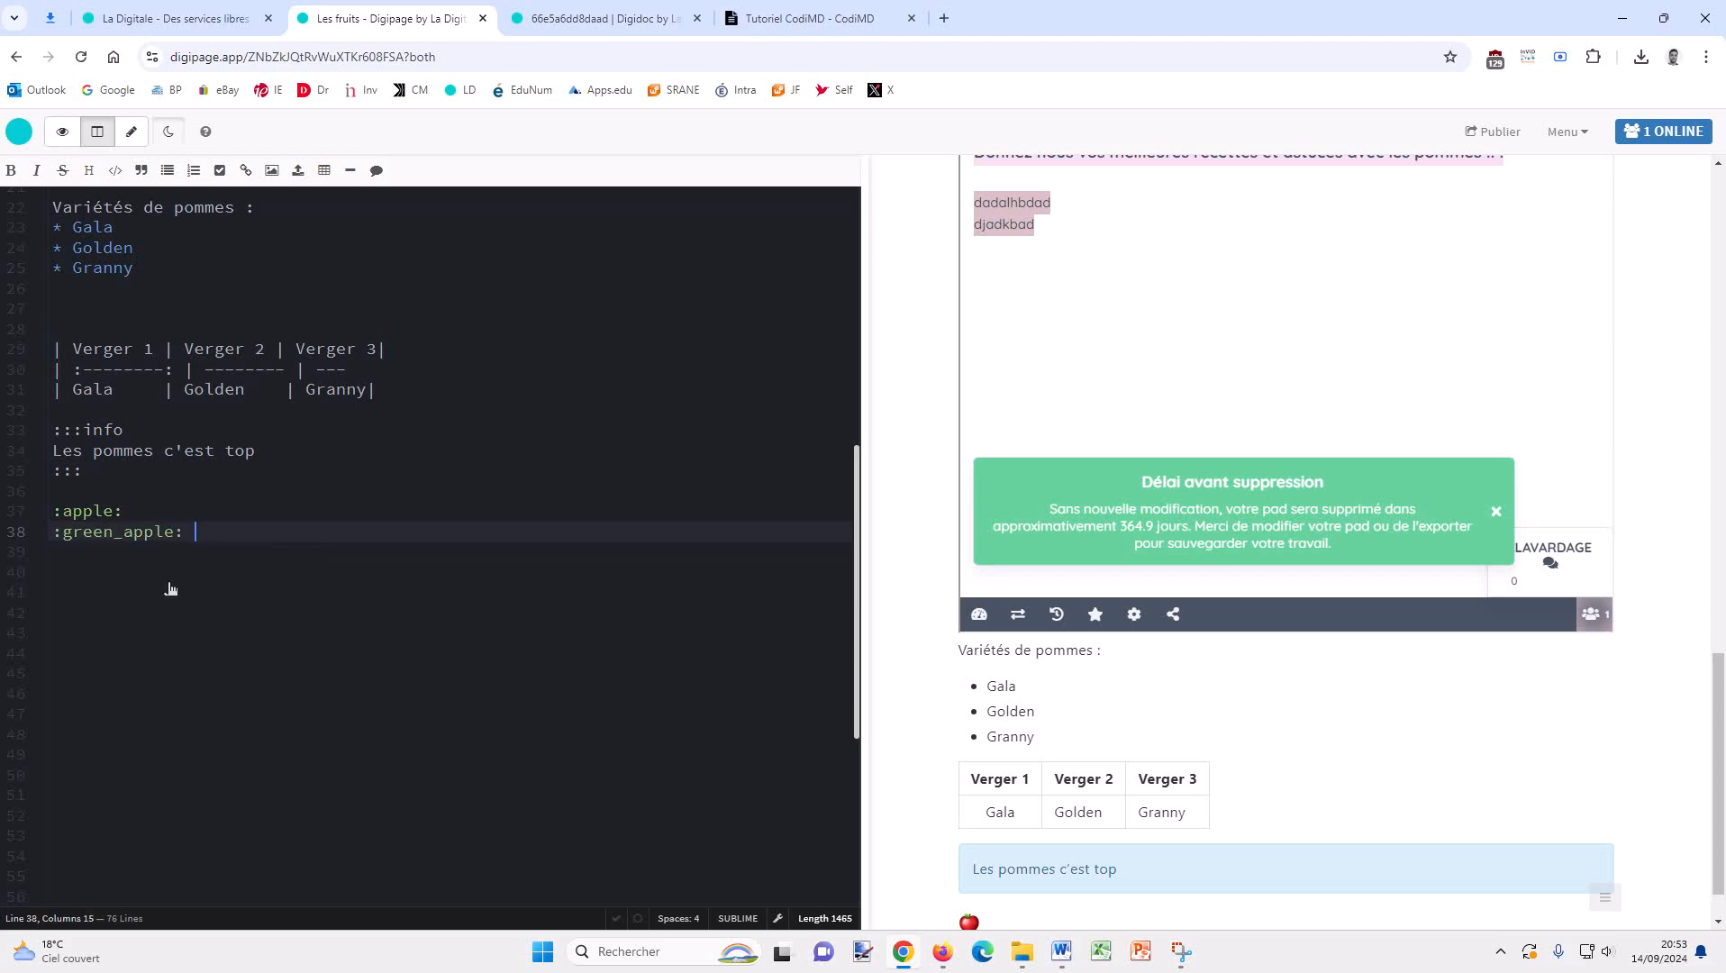
left_click(228, 654)
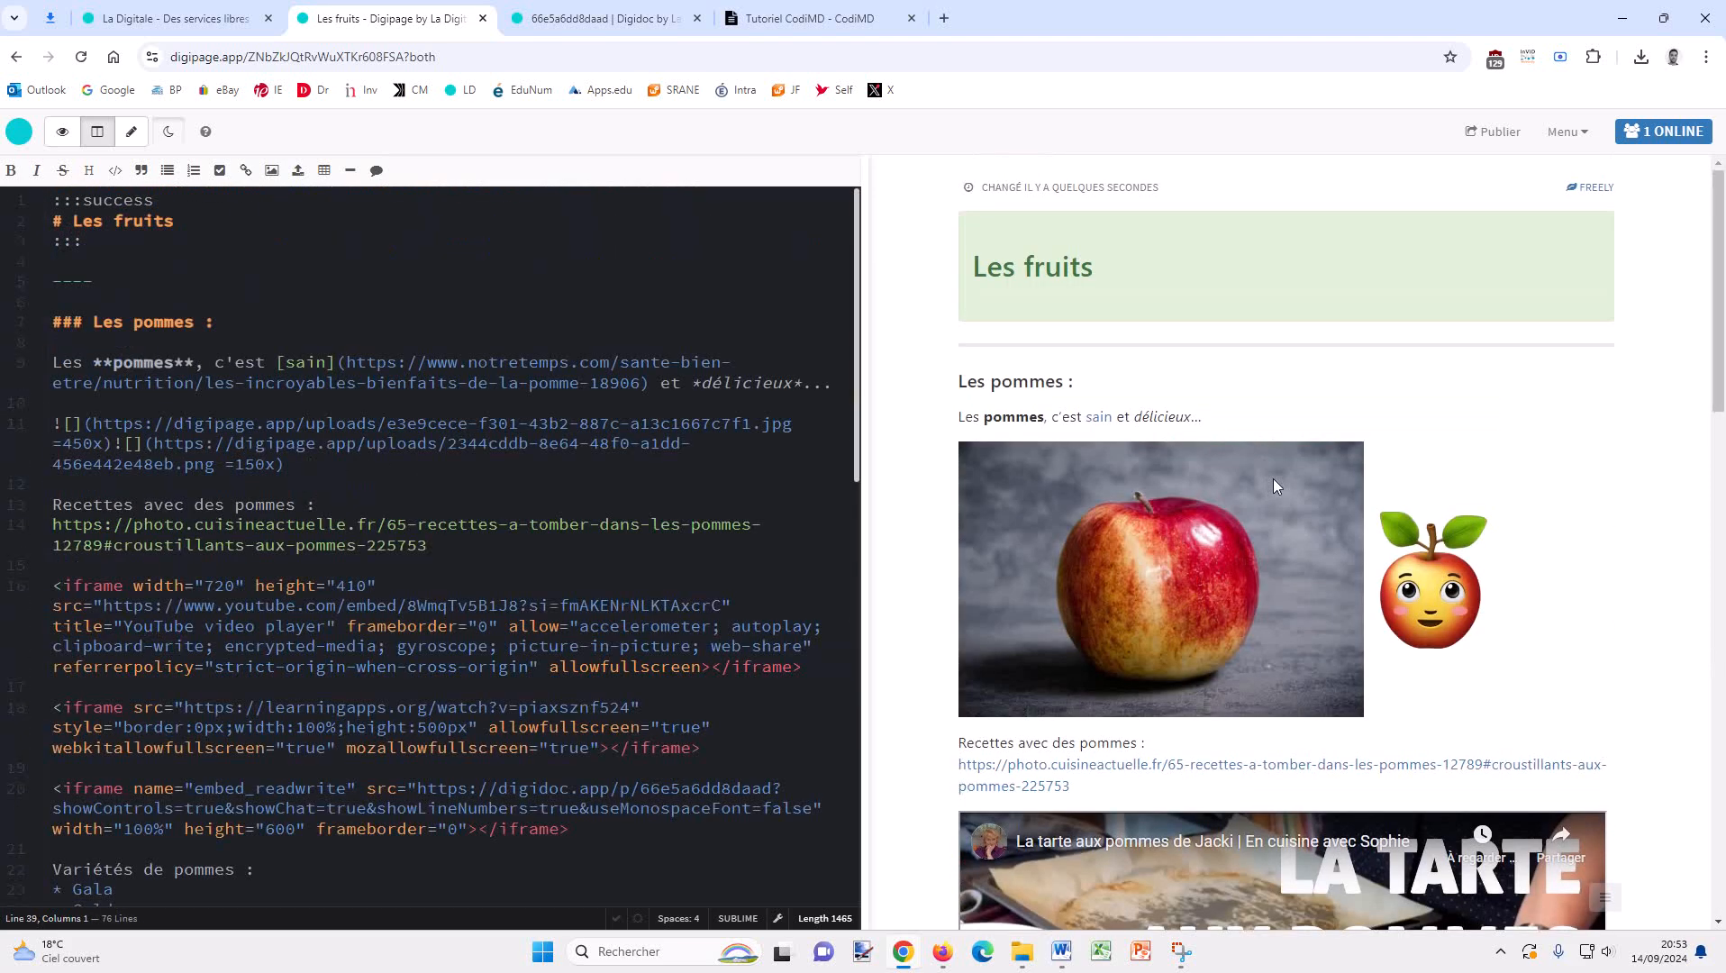
scroll(1273, 479, "down", 13)
Open the editor's help and look through the markdown syntax cheat sheet.
left_click(205, 131)
scroll(994, 354, "down", 2)
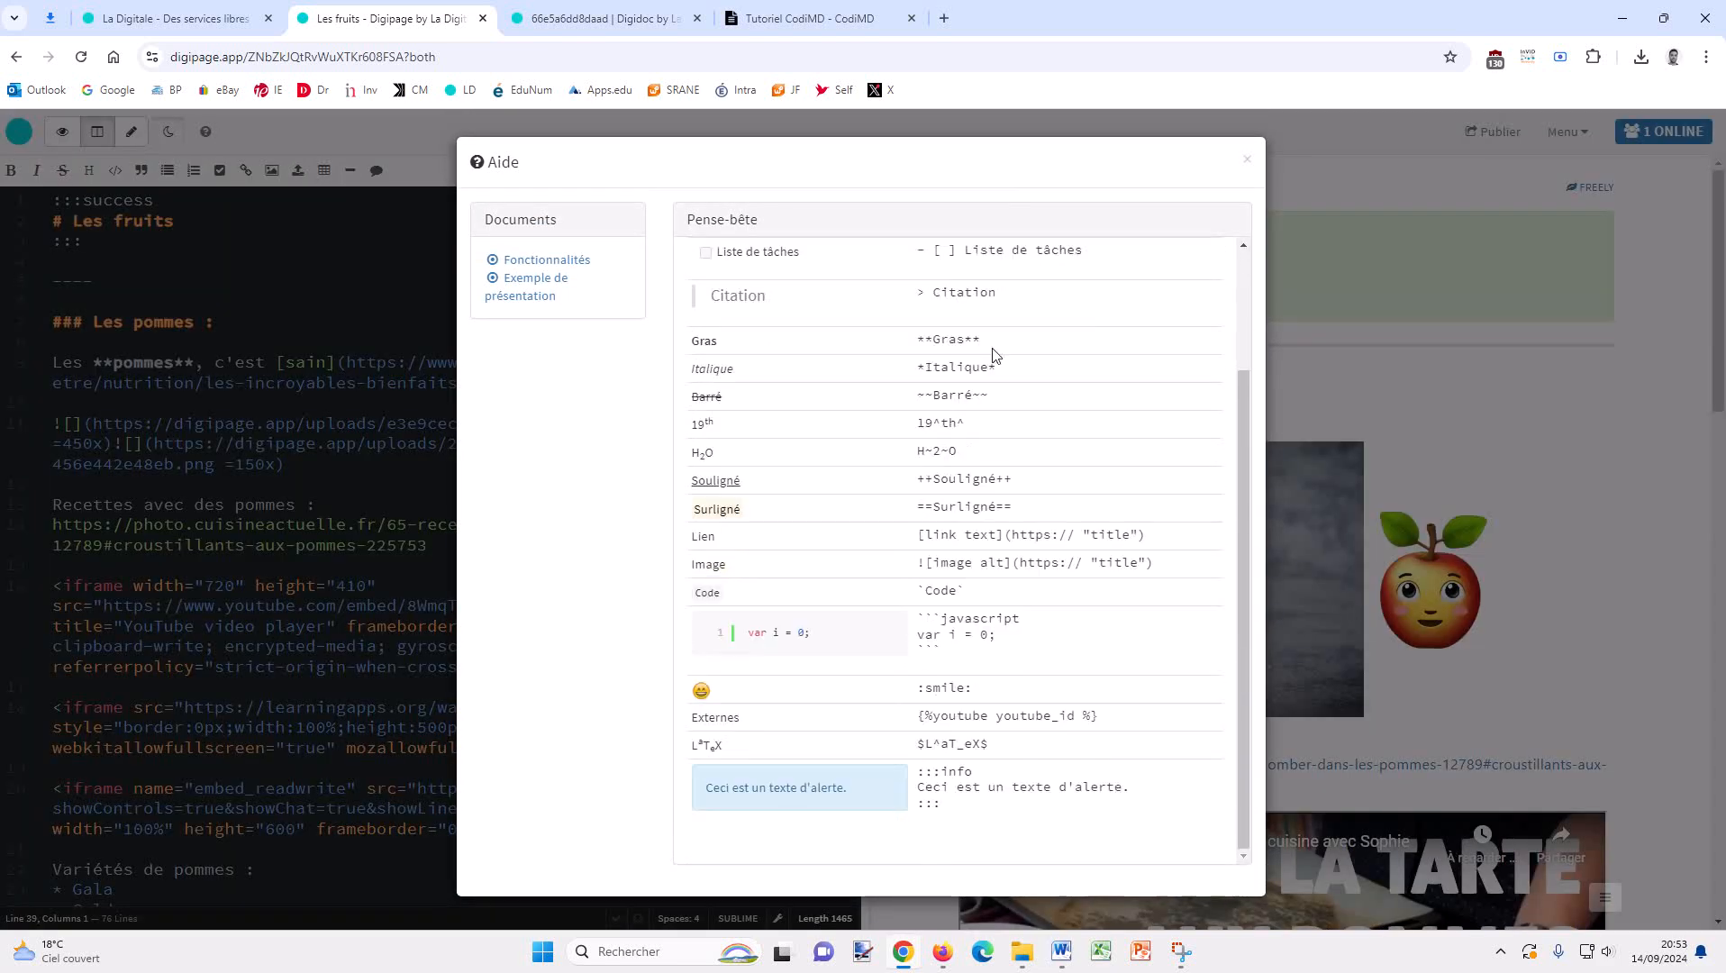
scroll(994, 354, "up", 2)
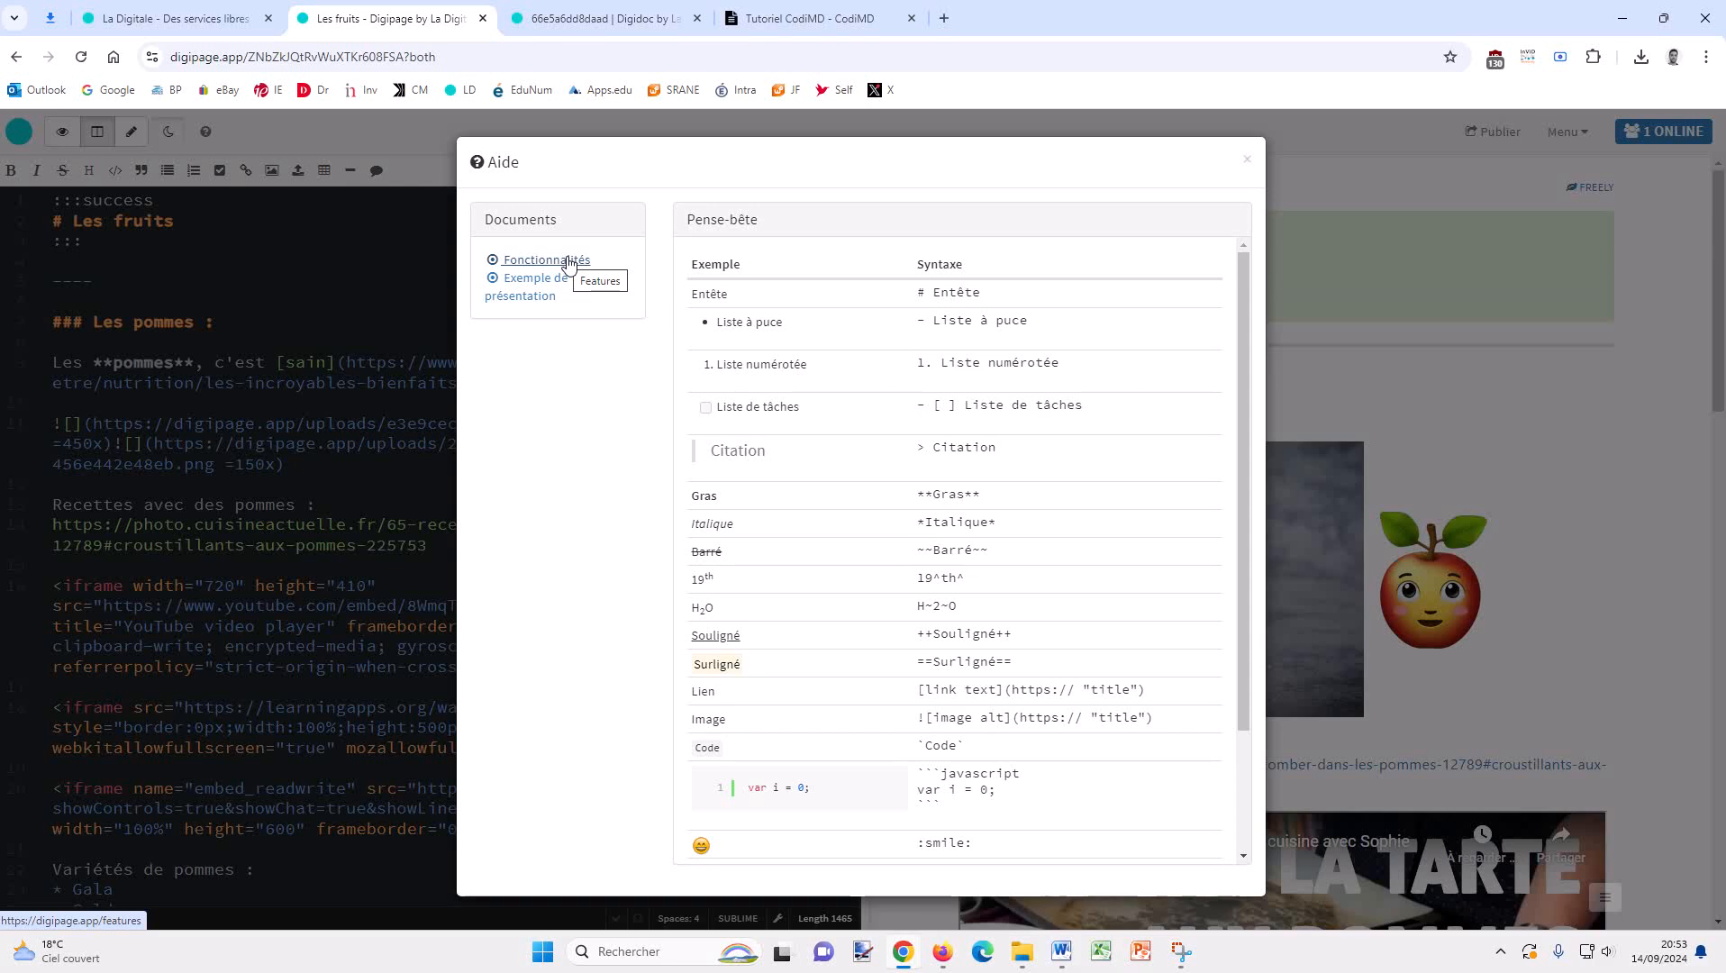
Look through the Fonctionnalités tutorial linked in the help, and return to the document with the help closed.
left_click(568, 259)
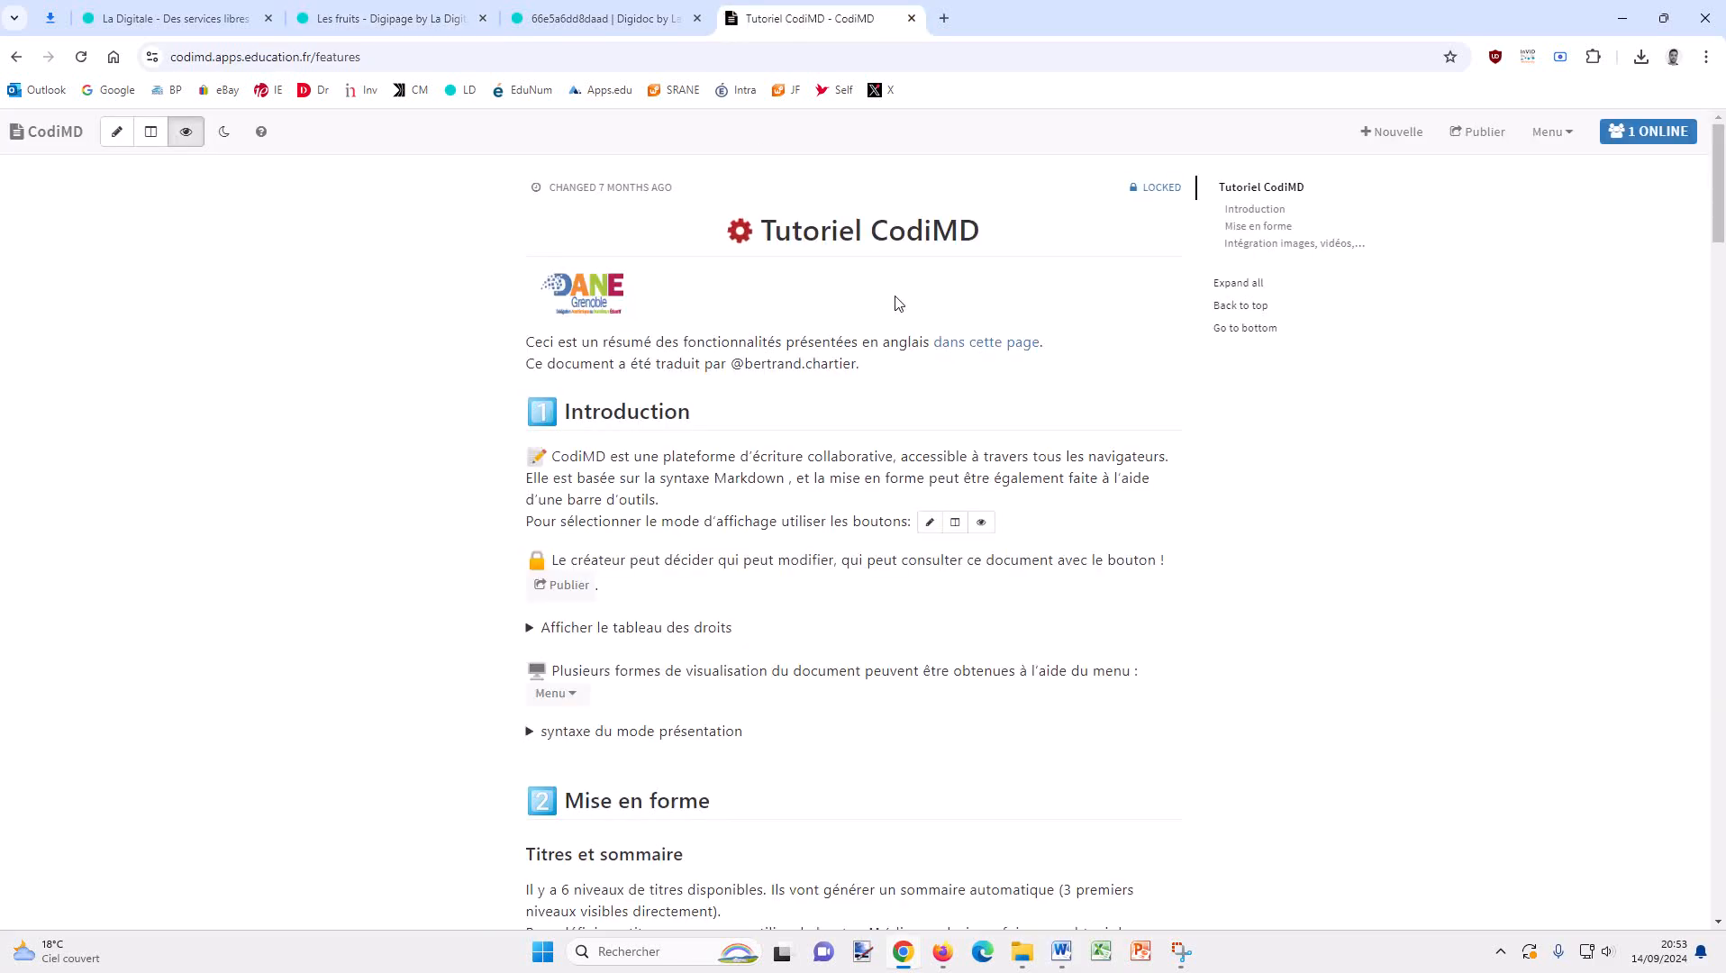
scroll(896, 302, "down", 10)
scroll(897, 301, "down", 14)
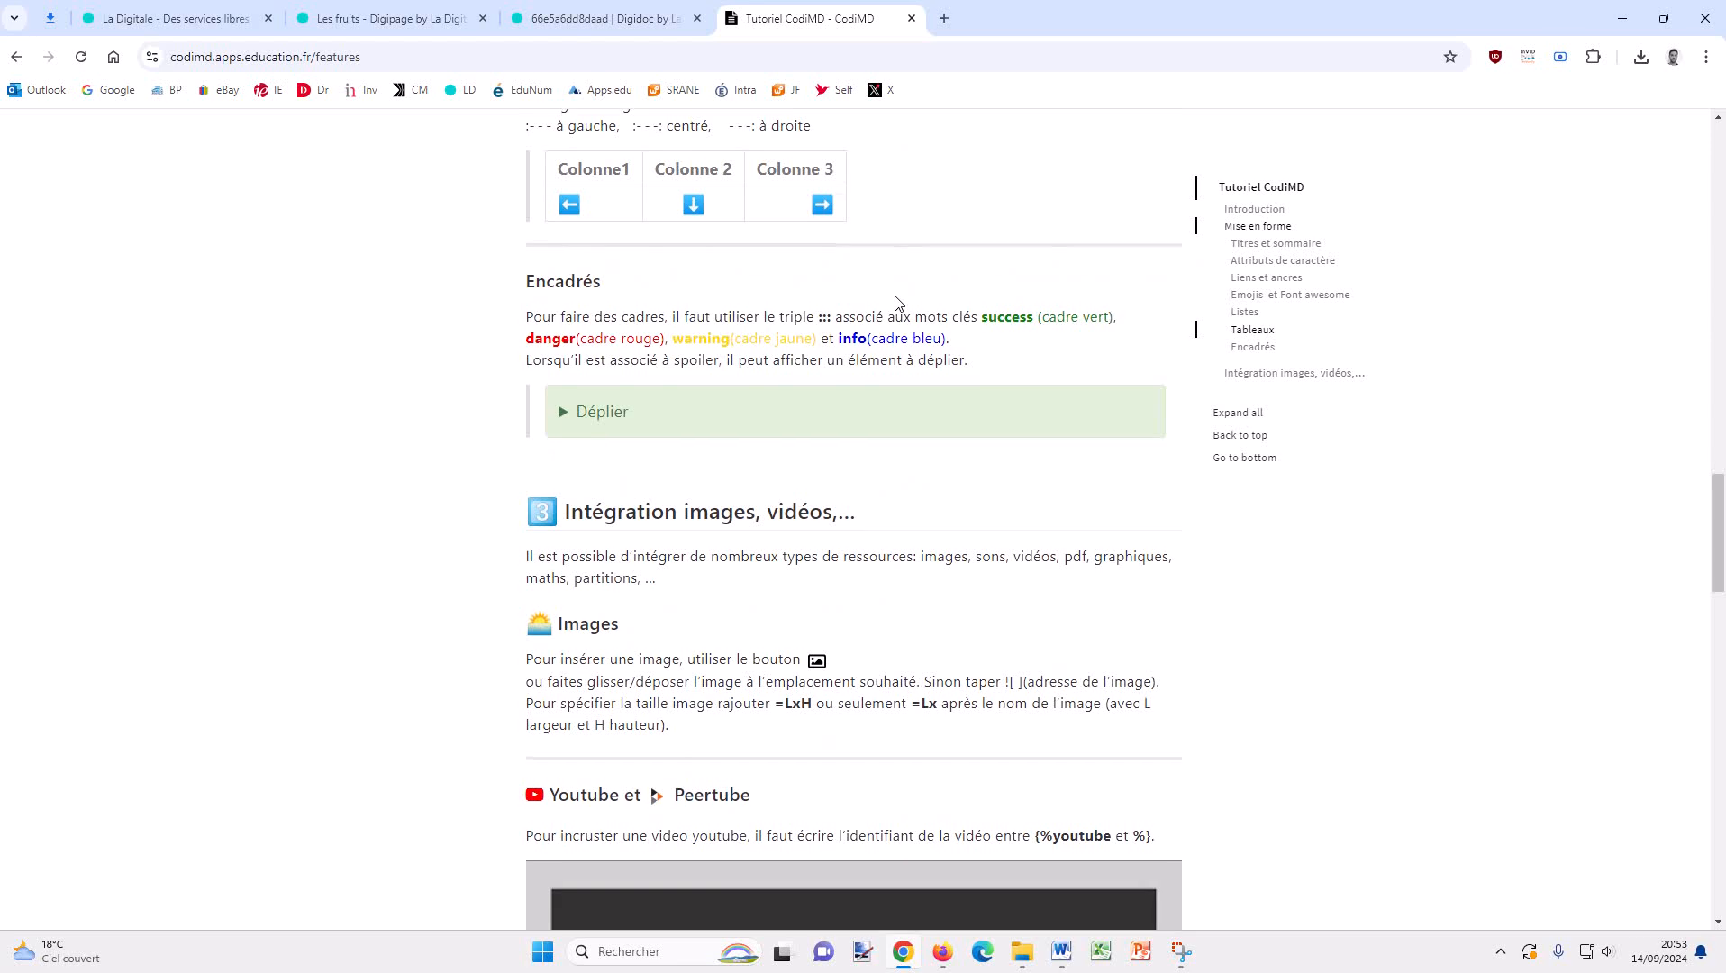
scroll(897, 302, "up", 20)
scroll(896, 302, "up", 2)
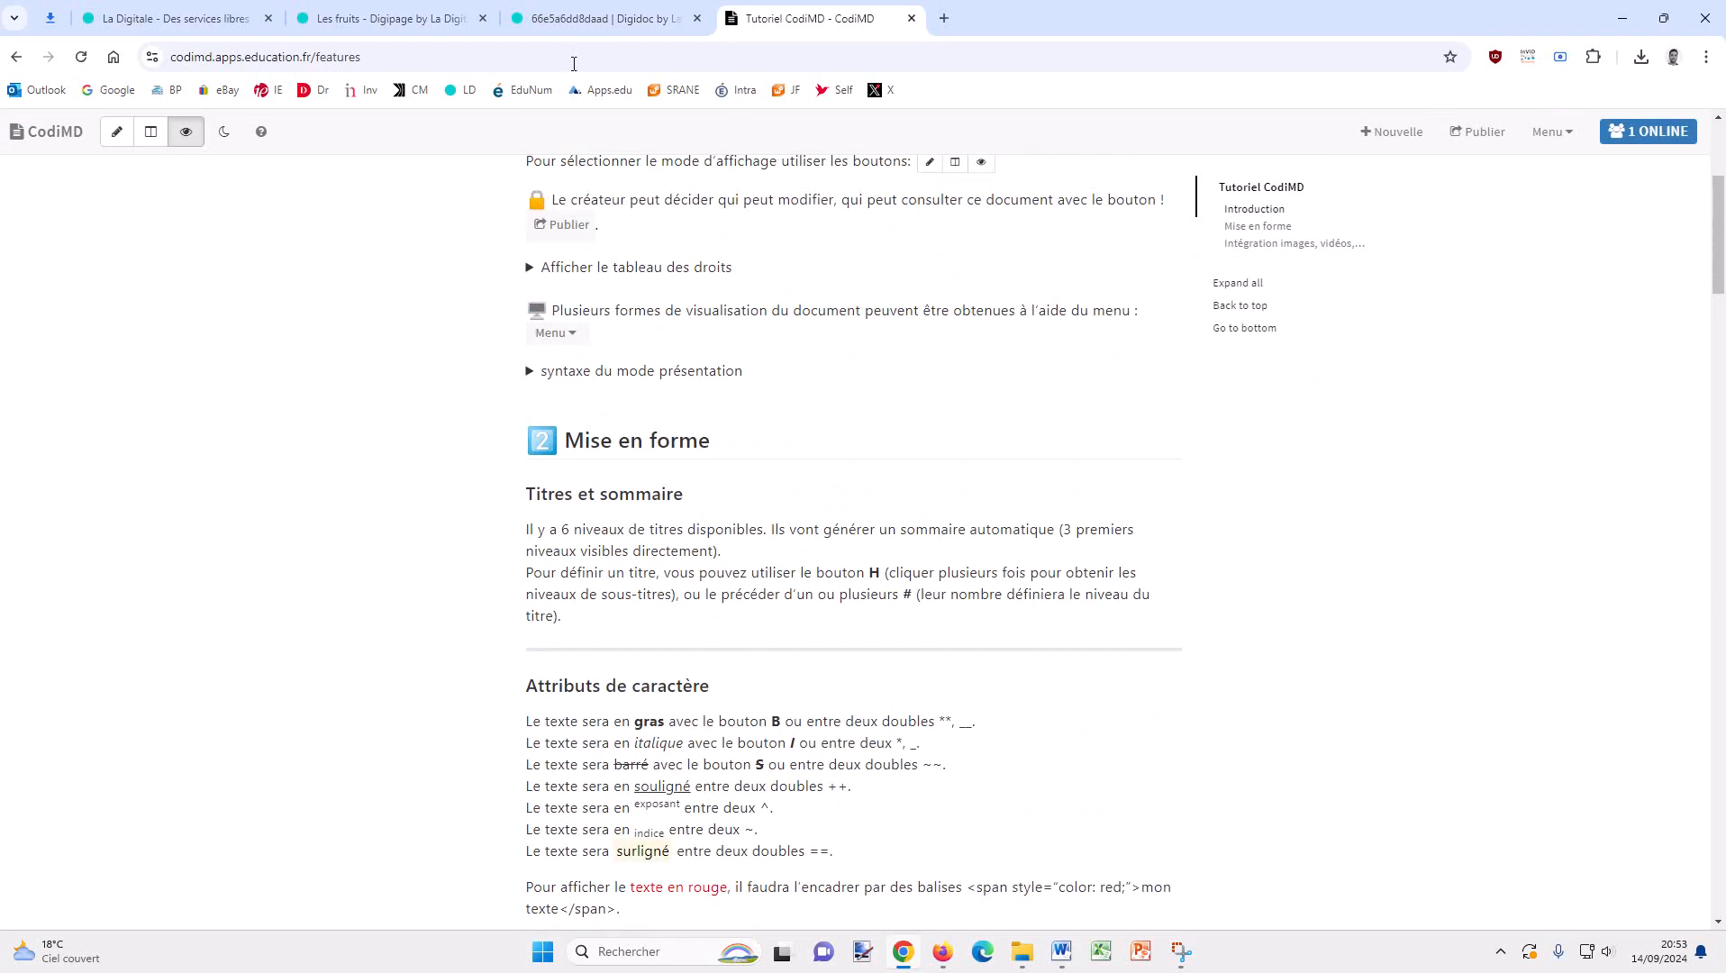
left_click(464, 27)
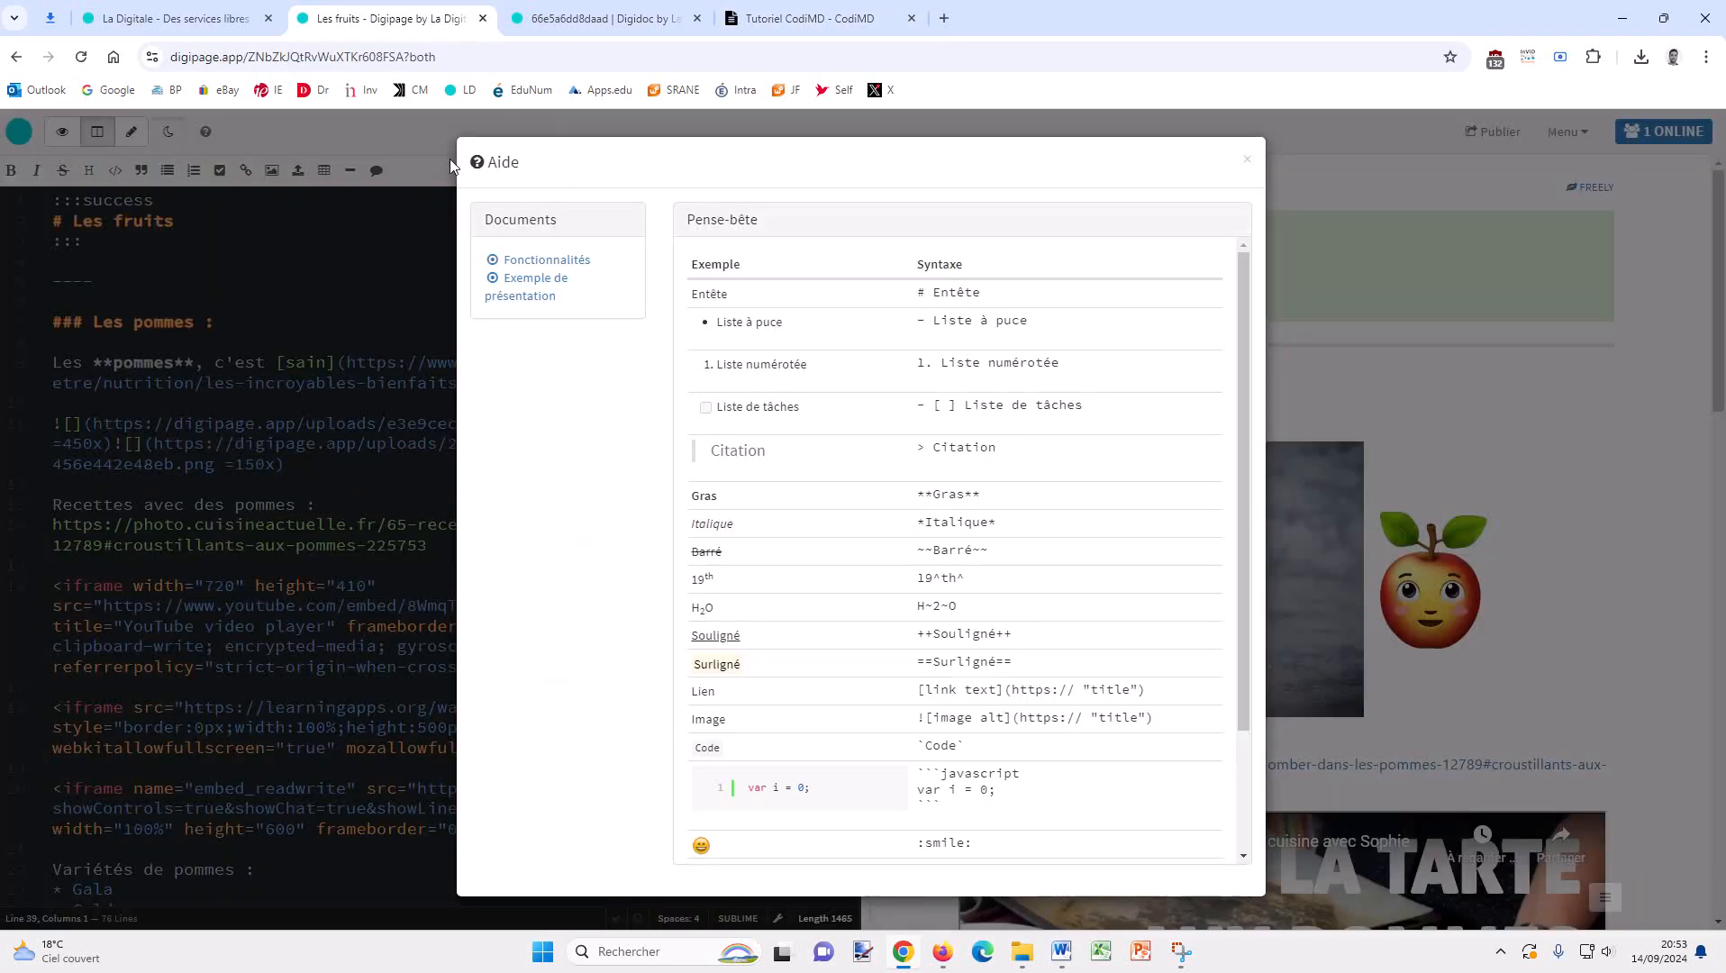
left_click(1247, 159)
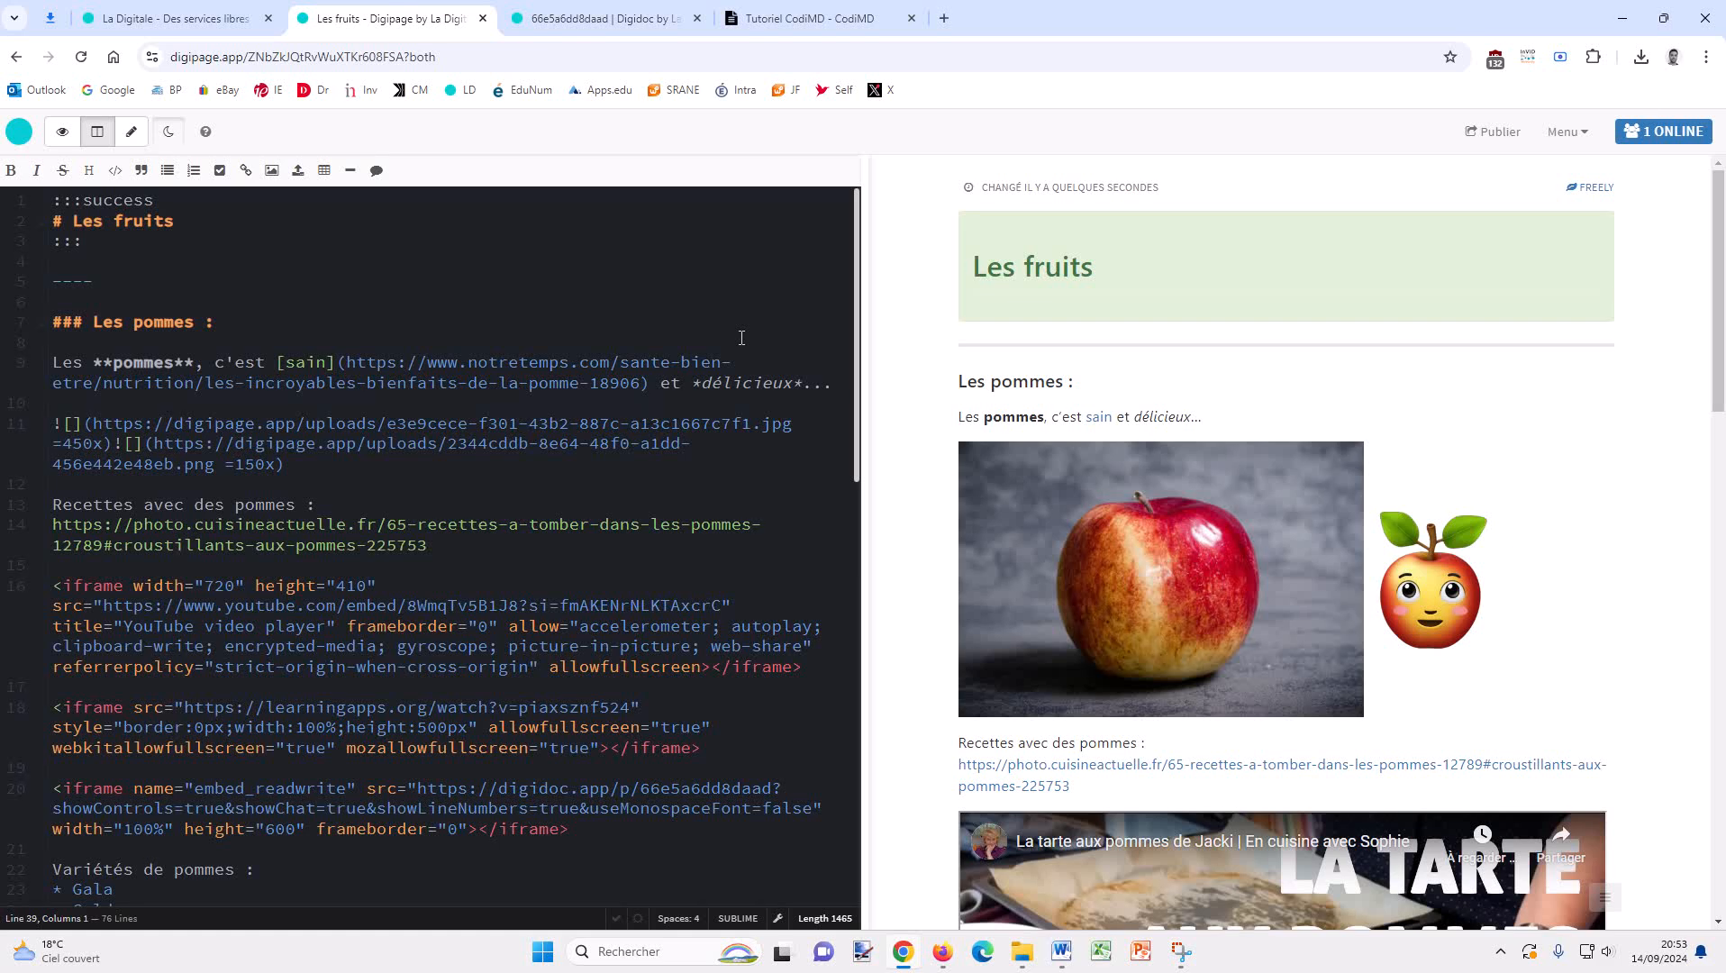
Publish the document and check the published page, including its embedded pad and YouTube video.
left_click(1493, 134)
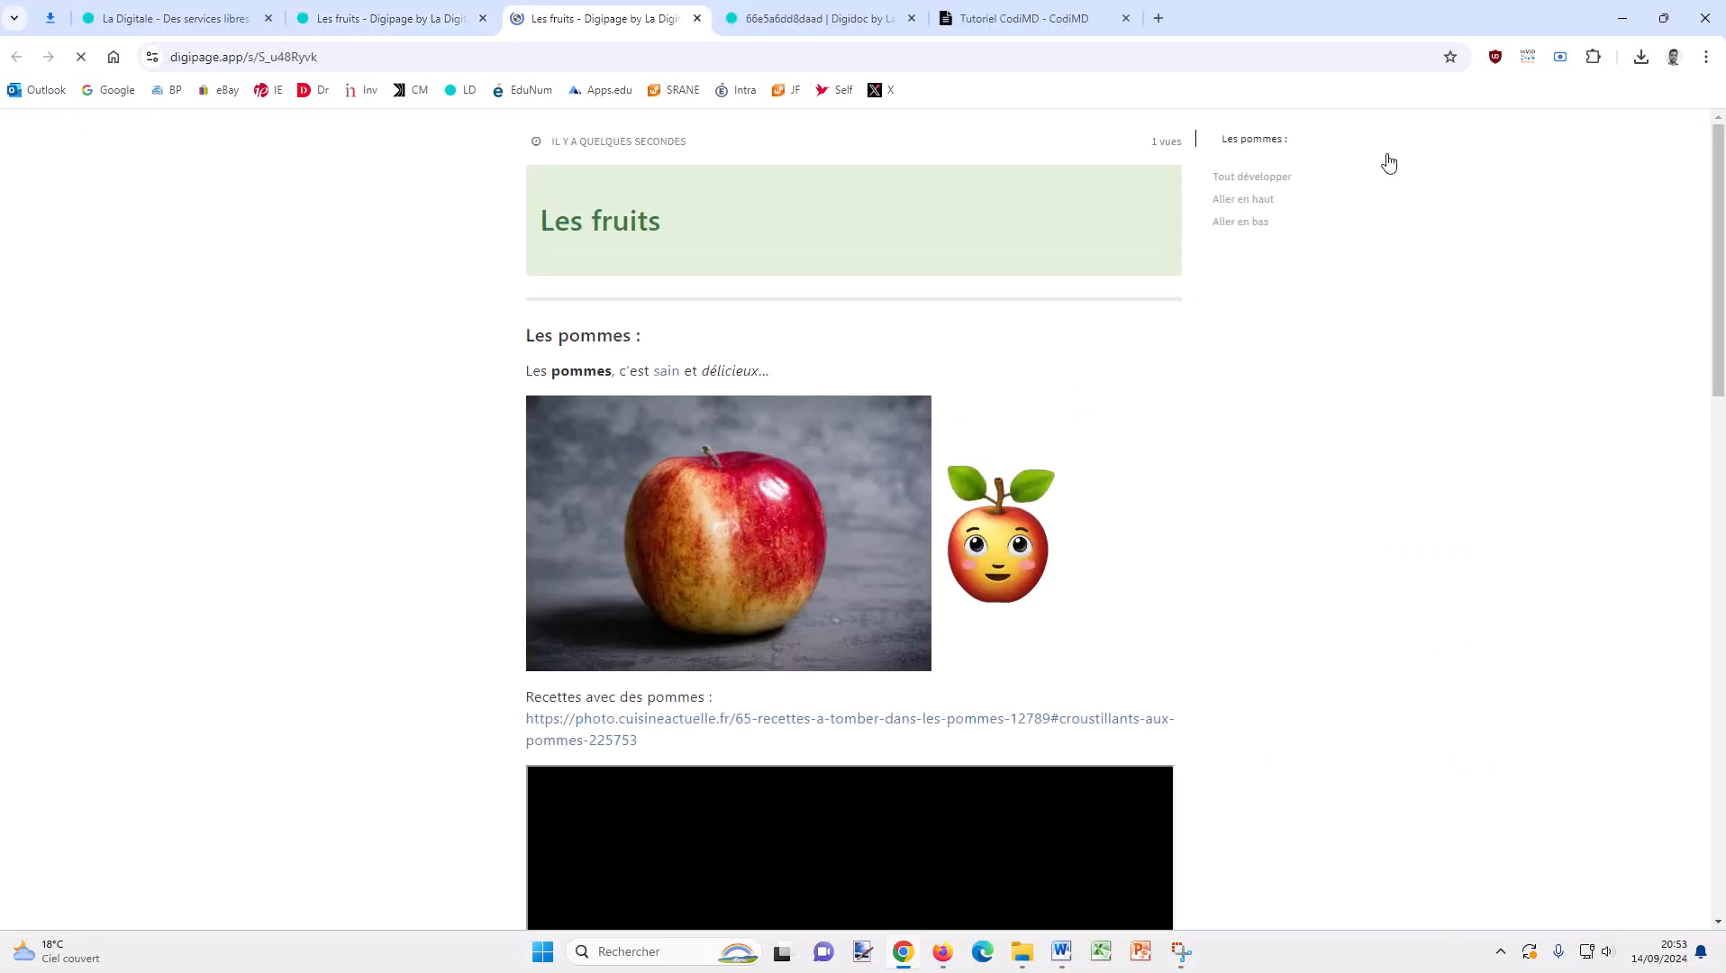
scroll(744, 384, "down", 2)
scroll(745, 384, "down", 10)
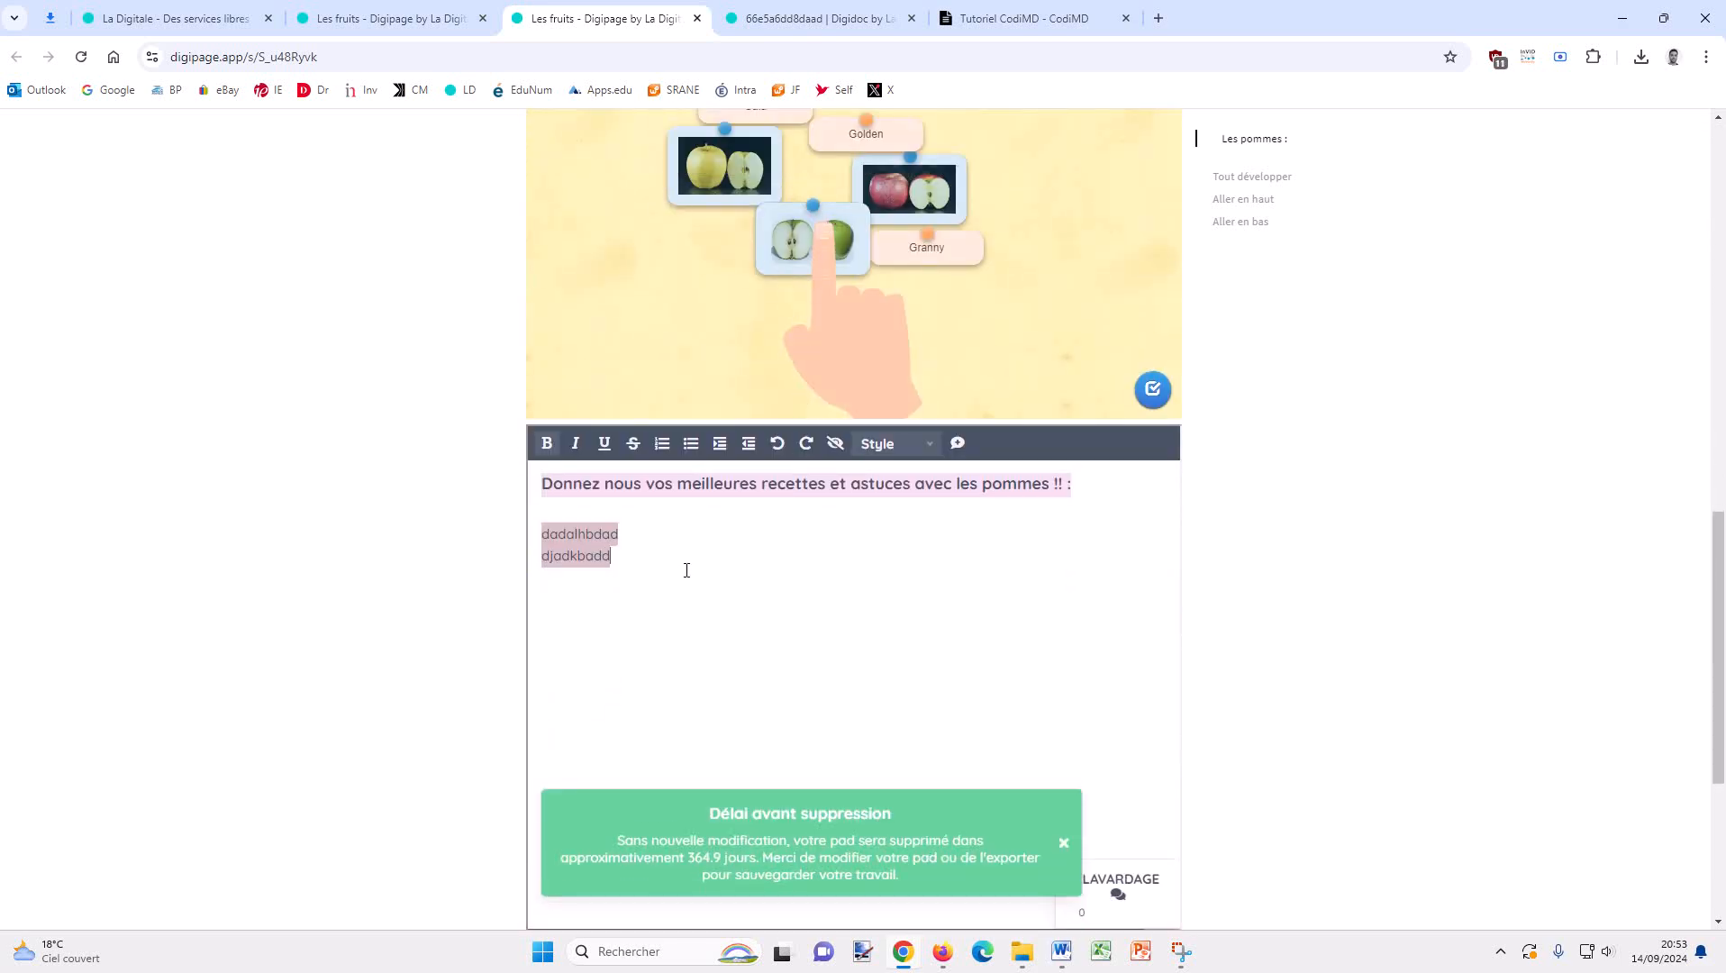
left_click(643, 666)
scroll(806, 706, "up", 10)
left_click(806, 705)
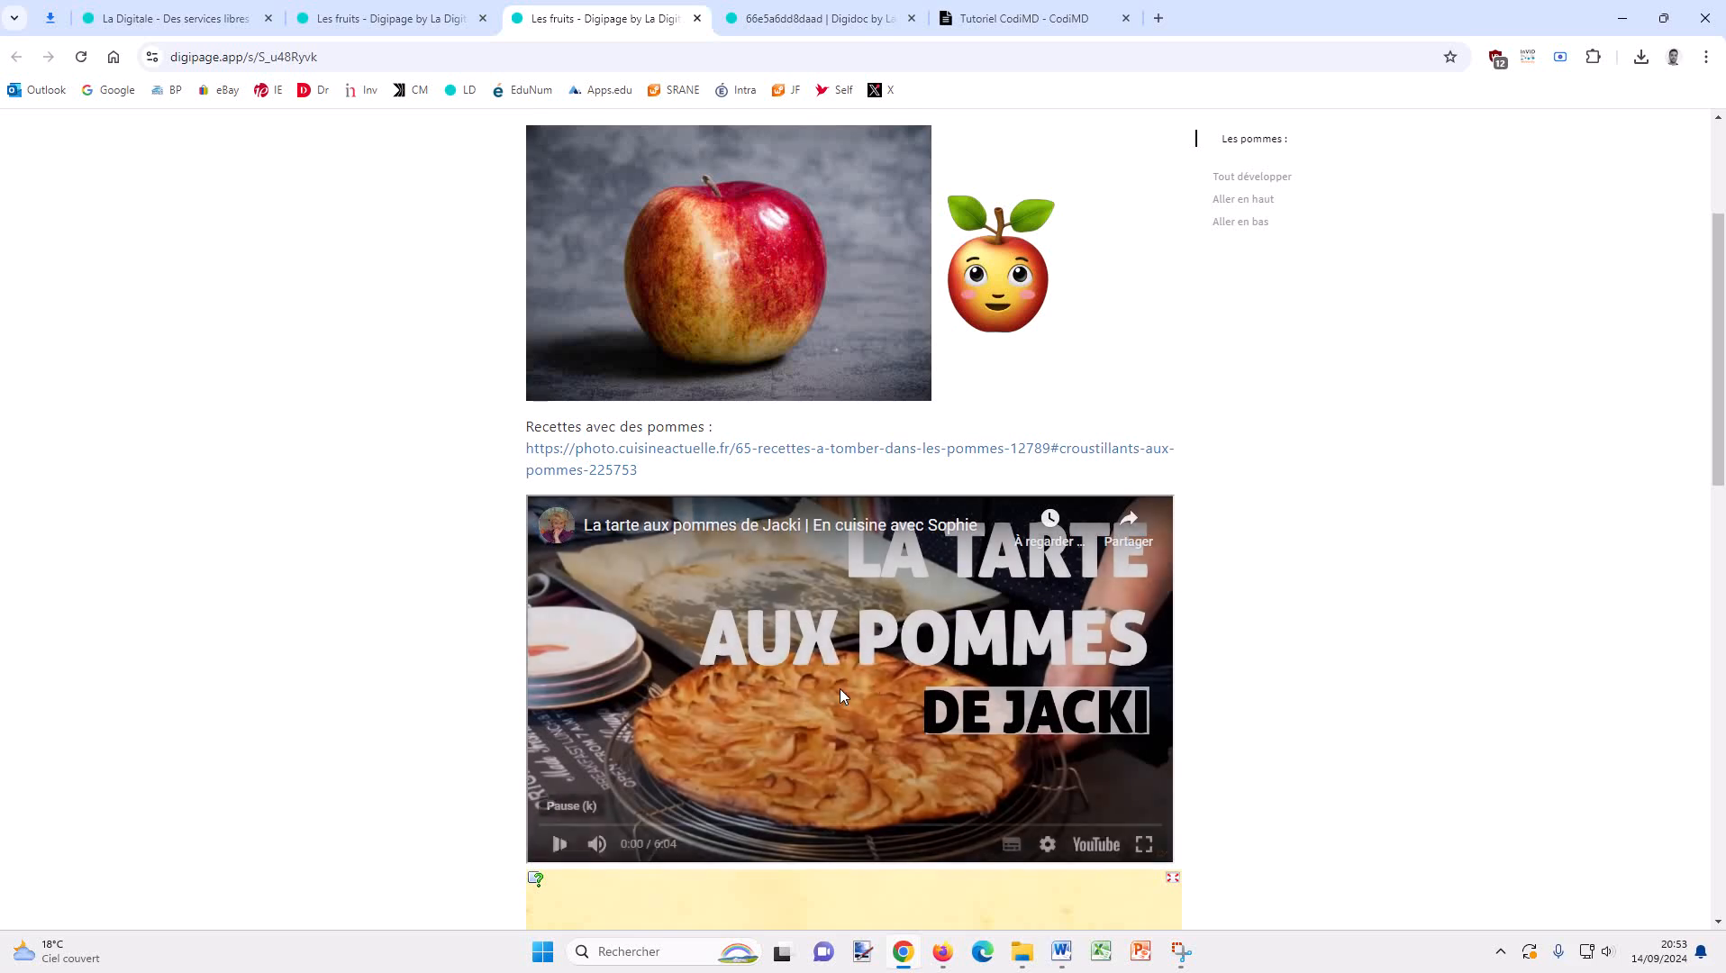
left_click(559, 843)
scroll(896, 415, "up", 3)
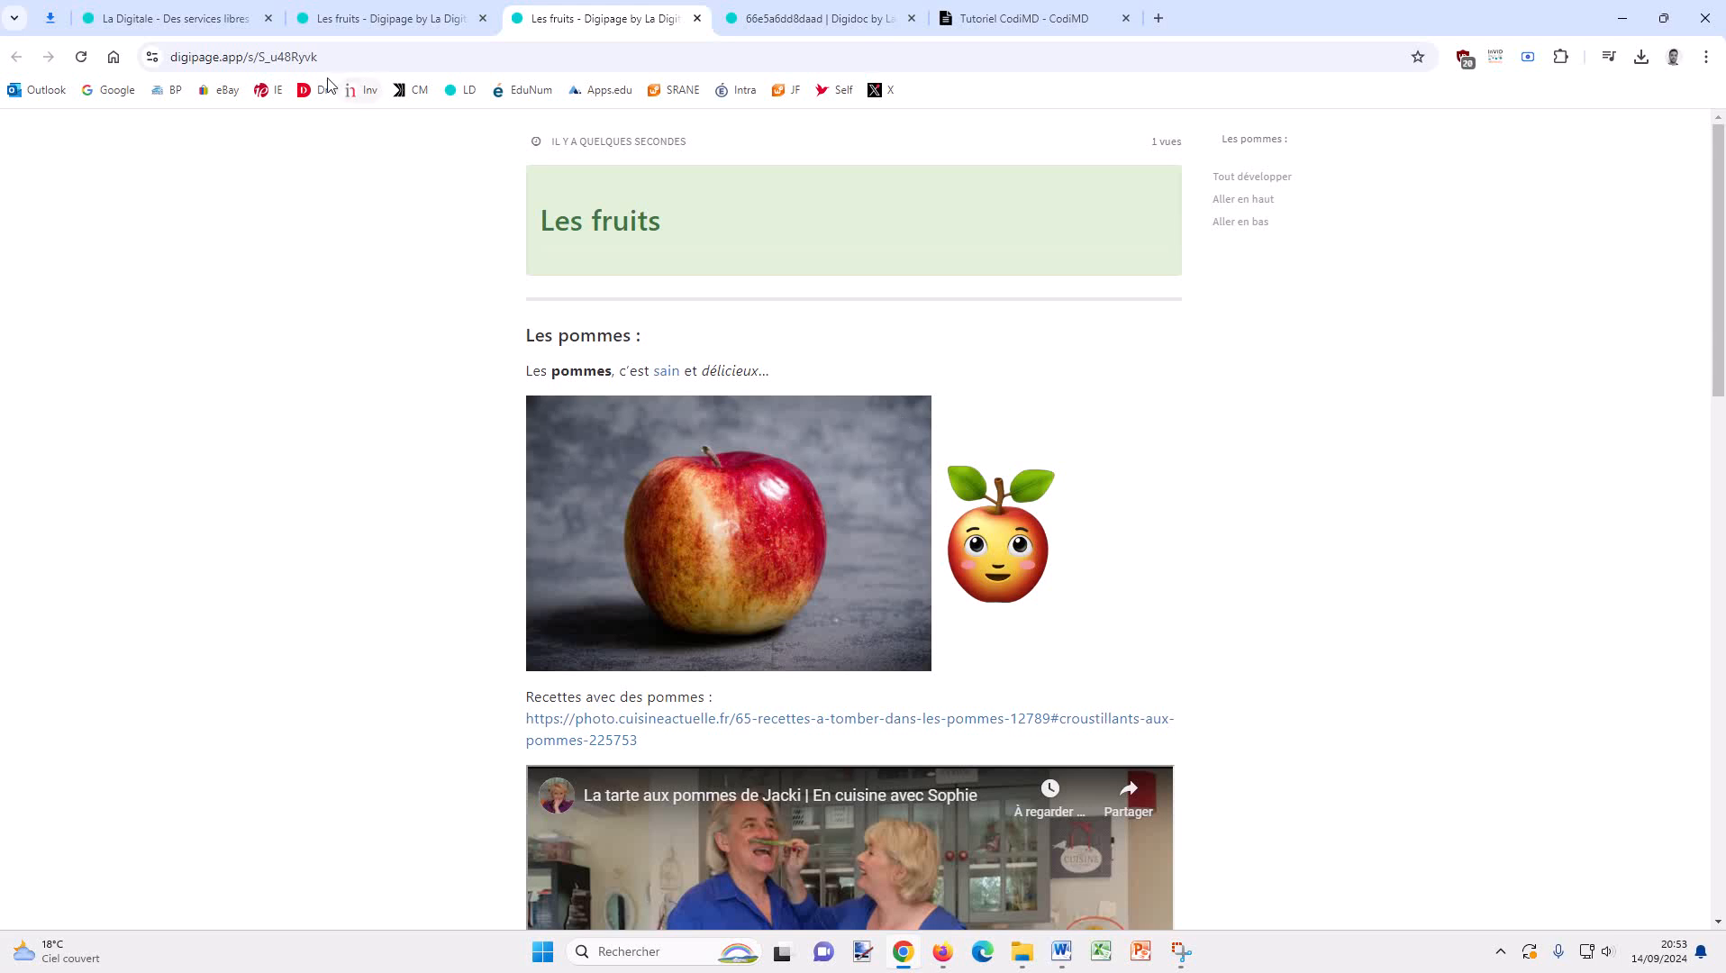
Copy the full web address of the published page.
triple_click(308, 56)
right_click(307, 54)
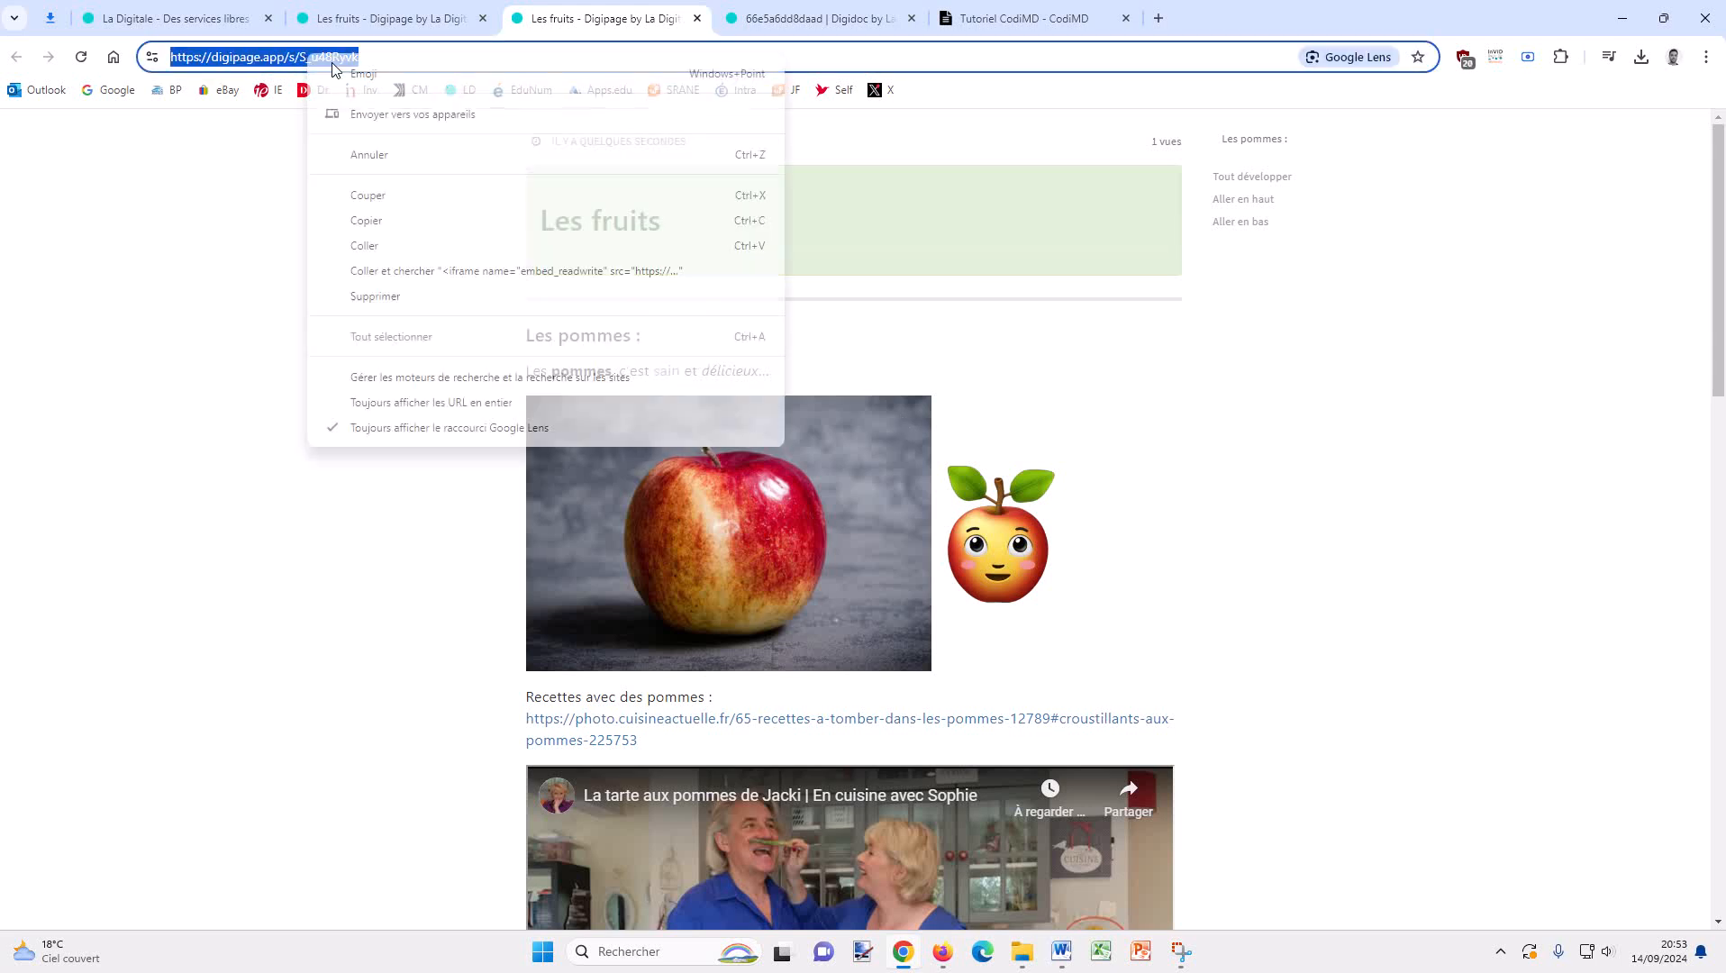
left_click(402, 221)
left_click(345, 469)
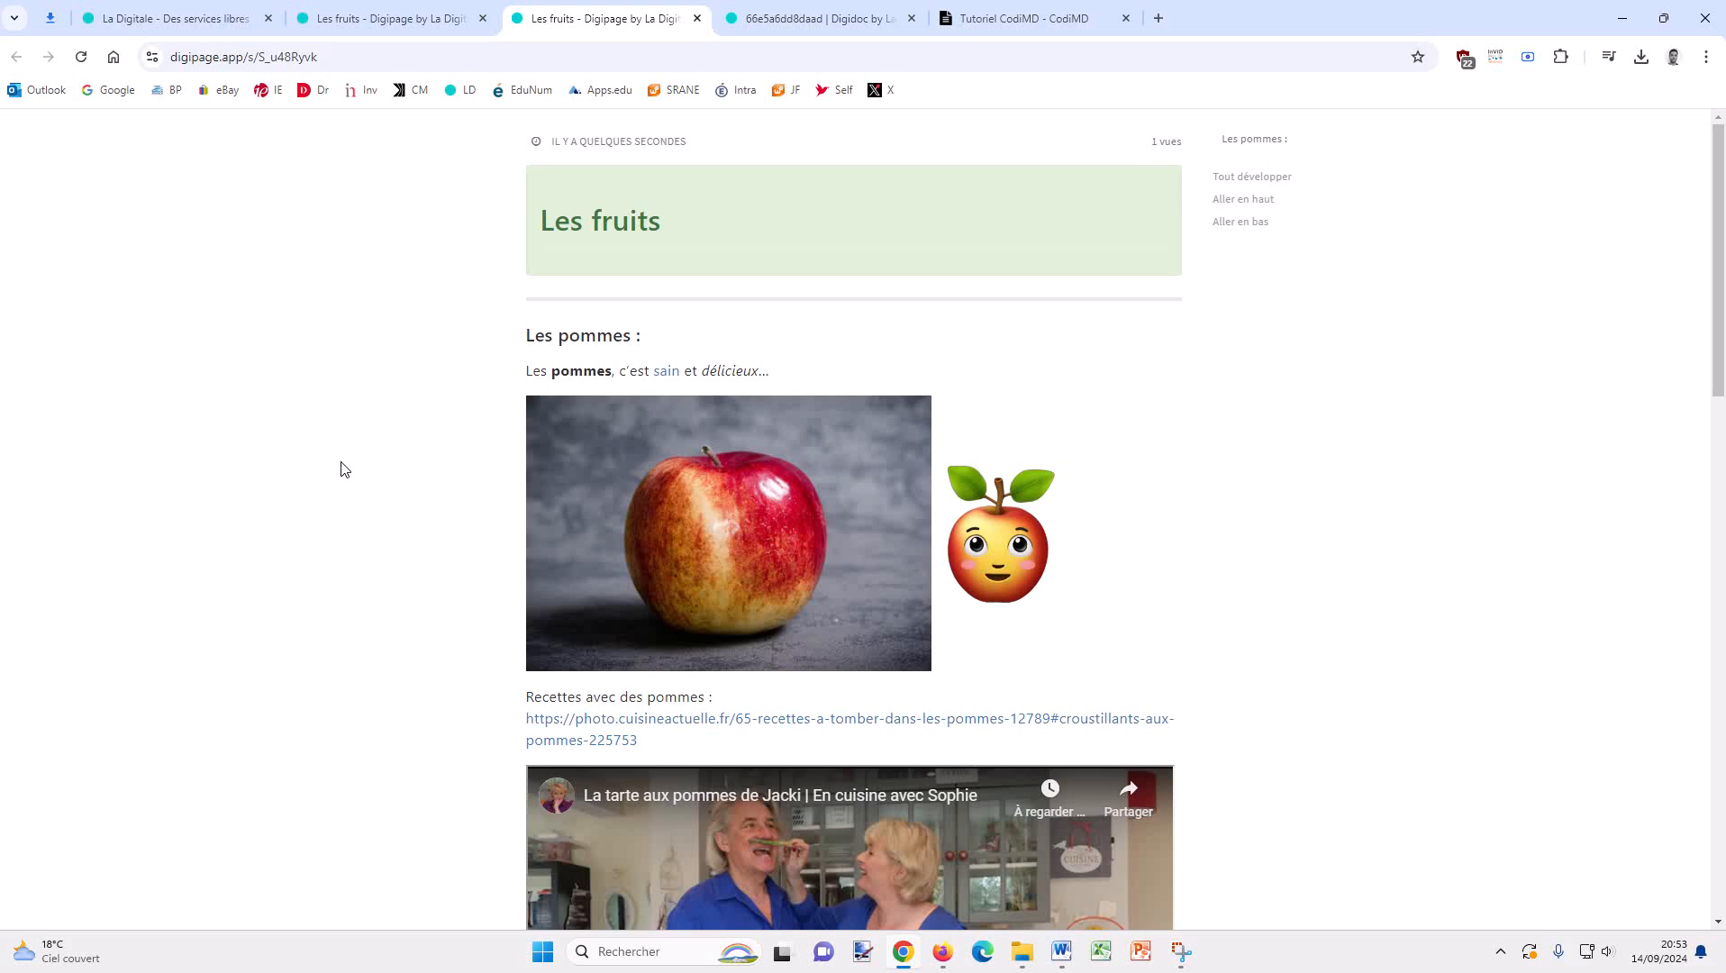
Return to the Les fruits document in the editor and copy its editing address ending in "?both".
left_click(388, 9)
left_click(421, 61)
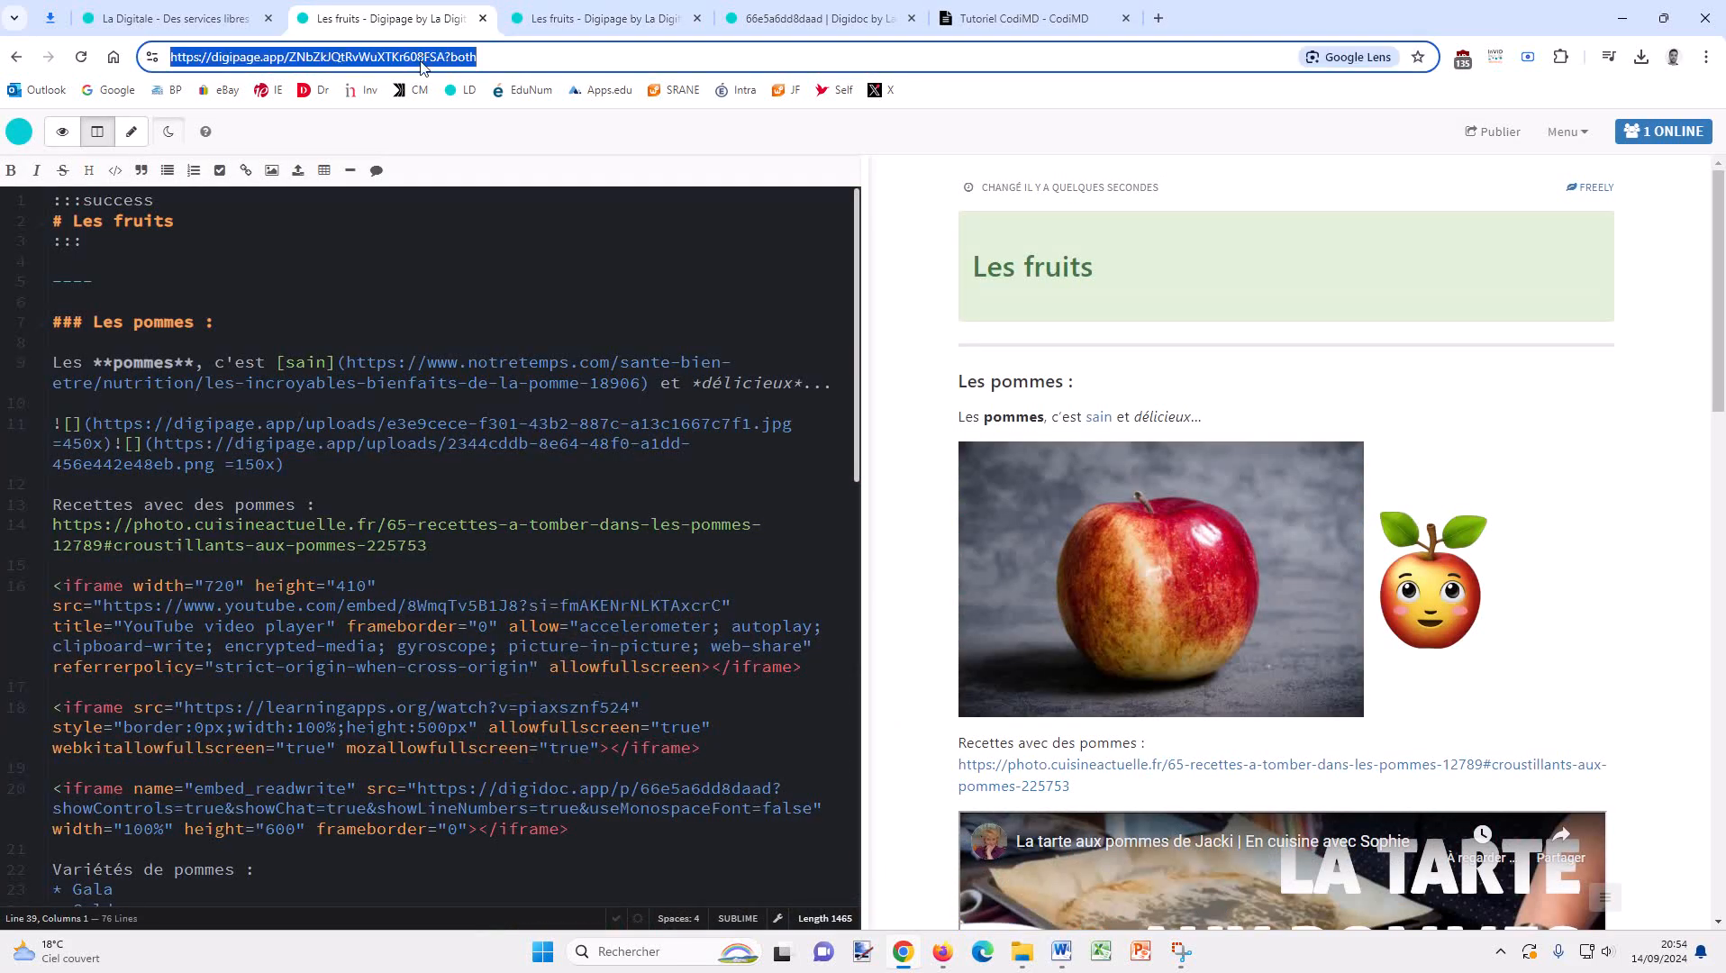
right_click(421, 62)
left_click(513, 233)
Switch to Word and replace the link under "Archive - Mes DIGIPAGE" with the copied editing address, followed by blank lines.
left_click(1061, 954)
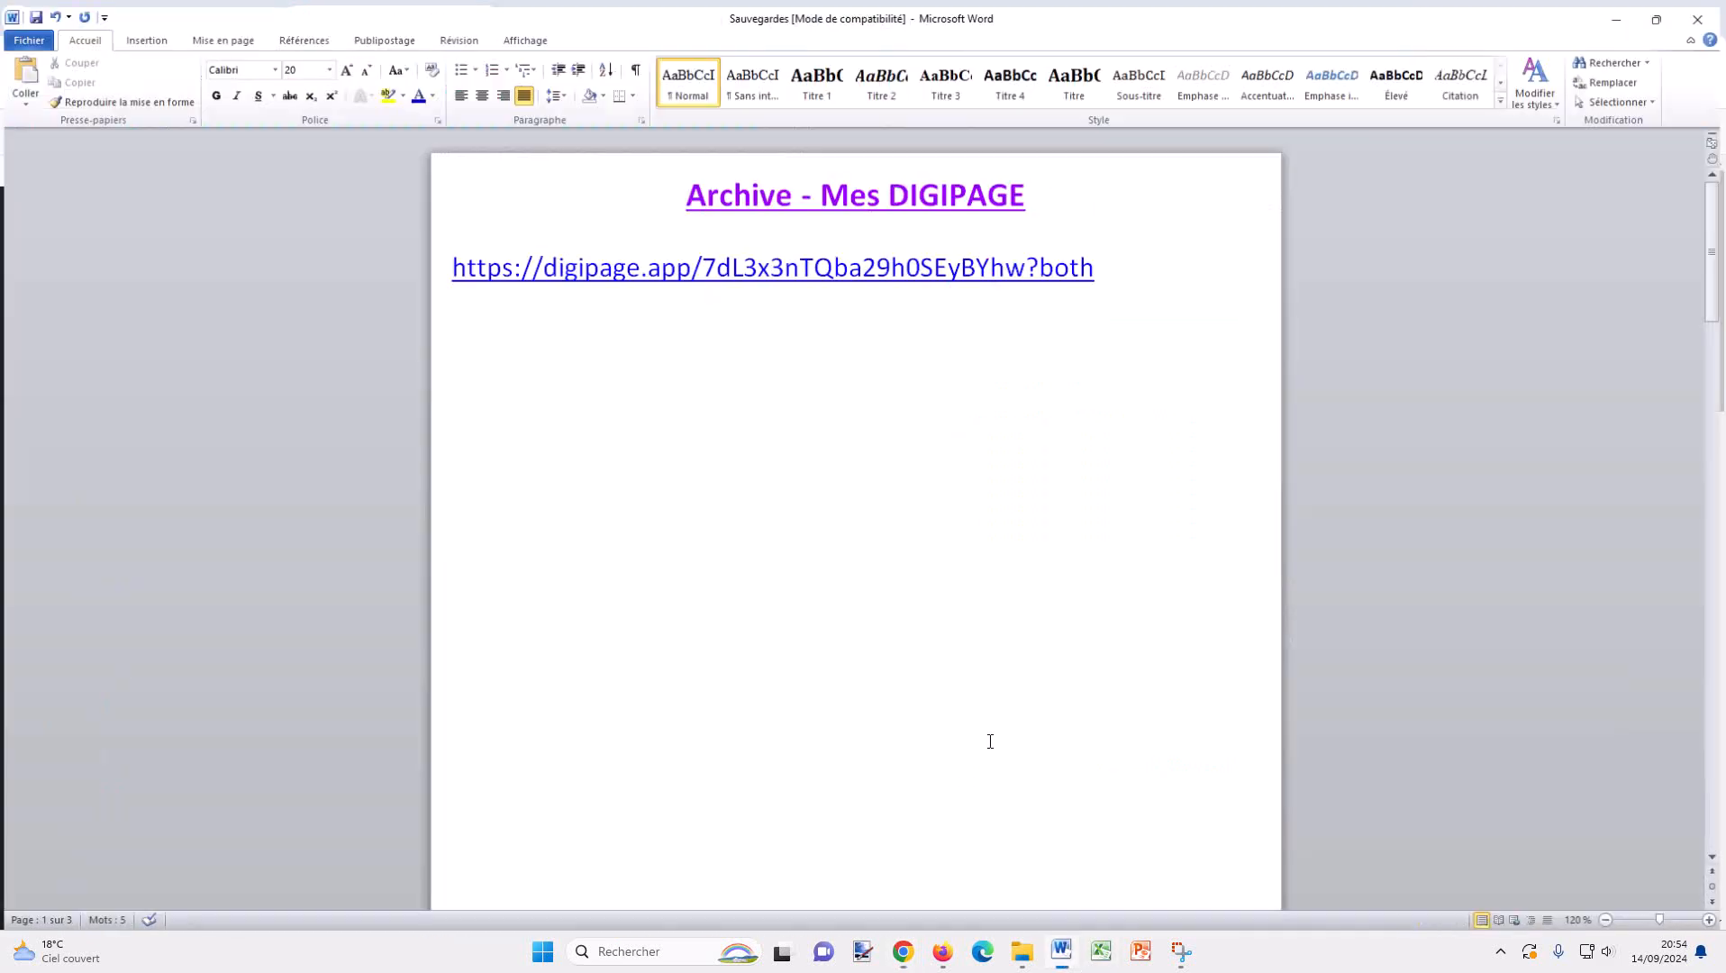
triple_click(716, 261)
key("BackSpace")
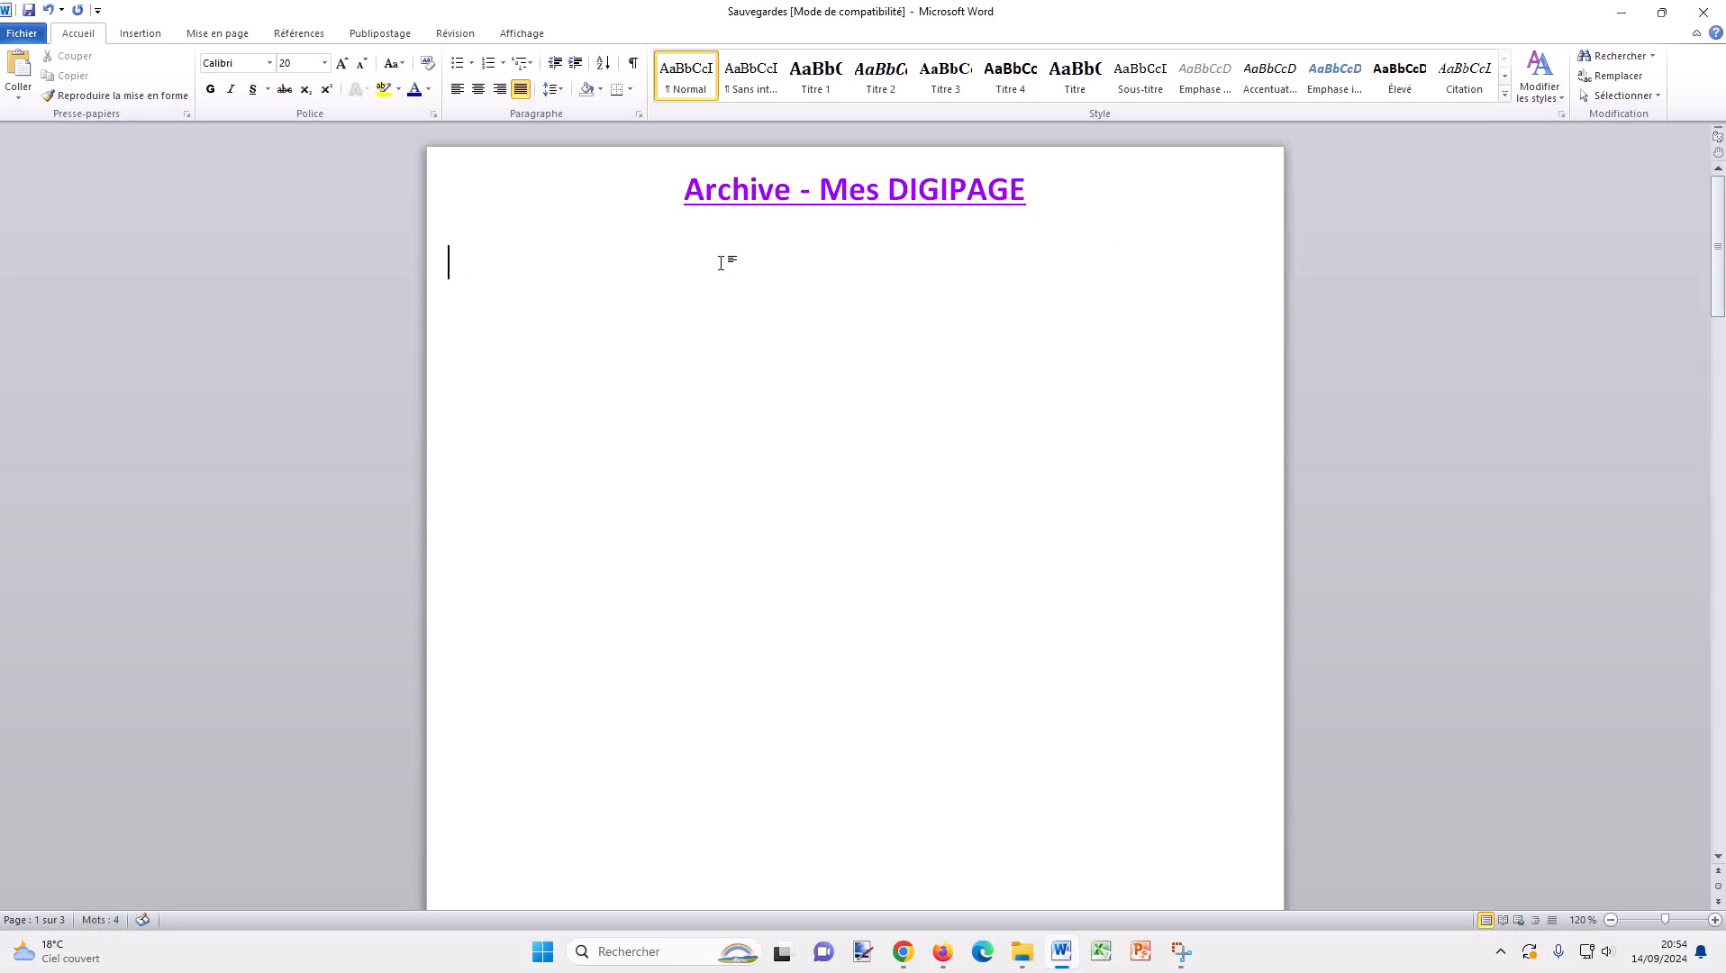
key("ctrl+v")
key("Return")
key("Return")
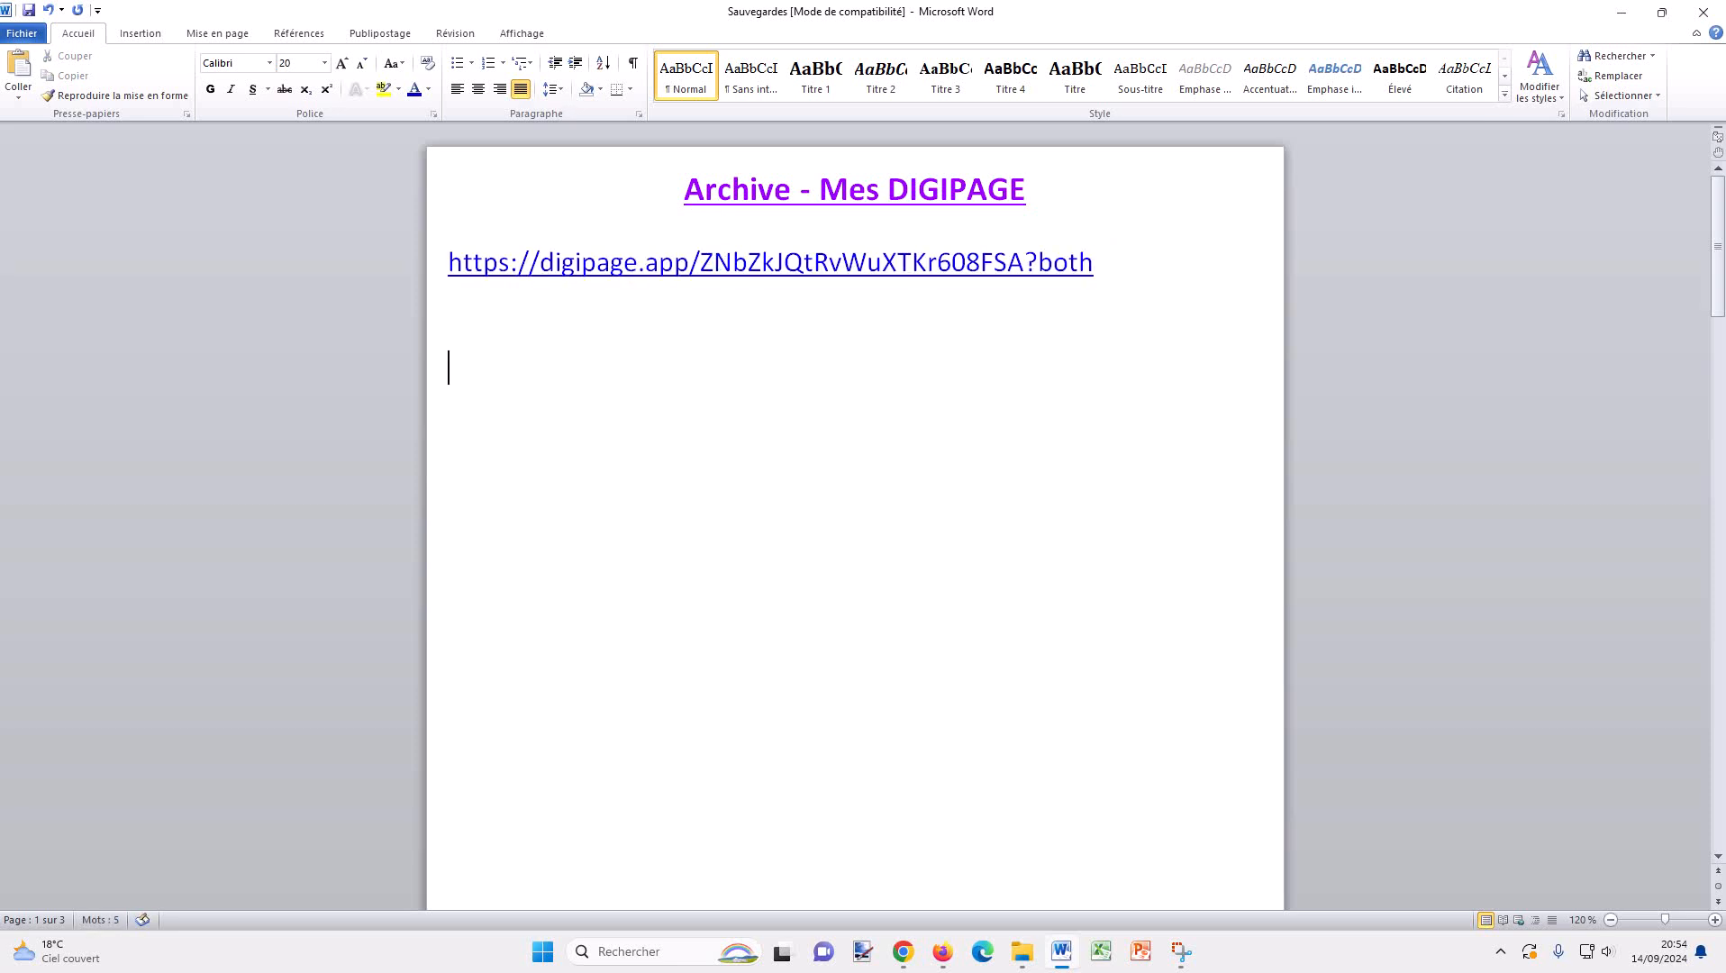
Copy the archived link from the Word document and open it in Firefox to check the shared document.
triple_click(800, 256)
right_click(801, 256)
left_click(785, 289)
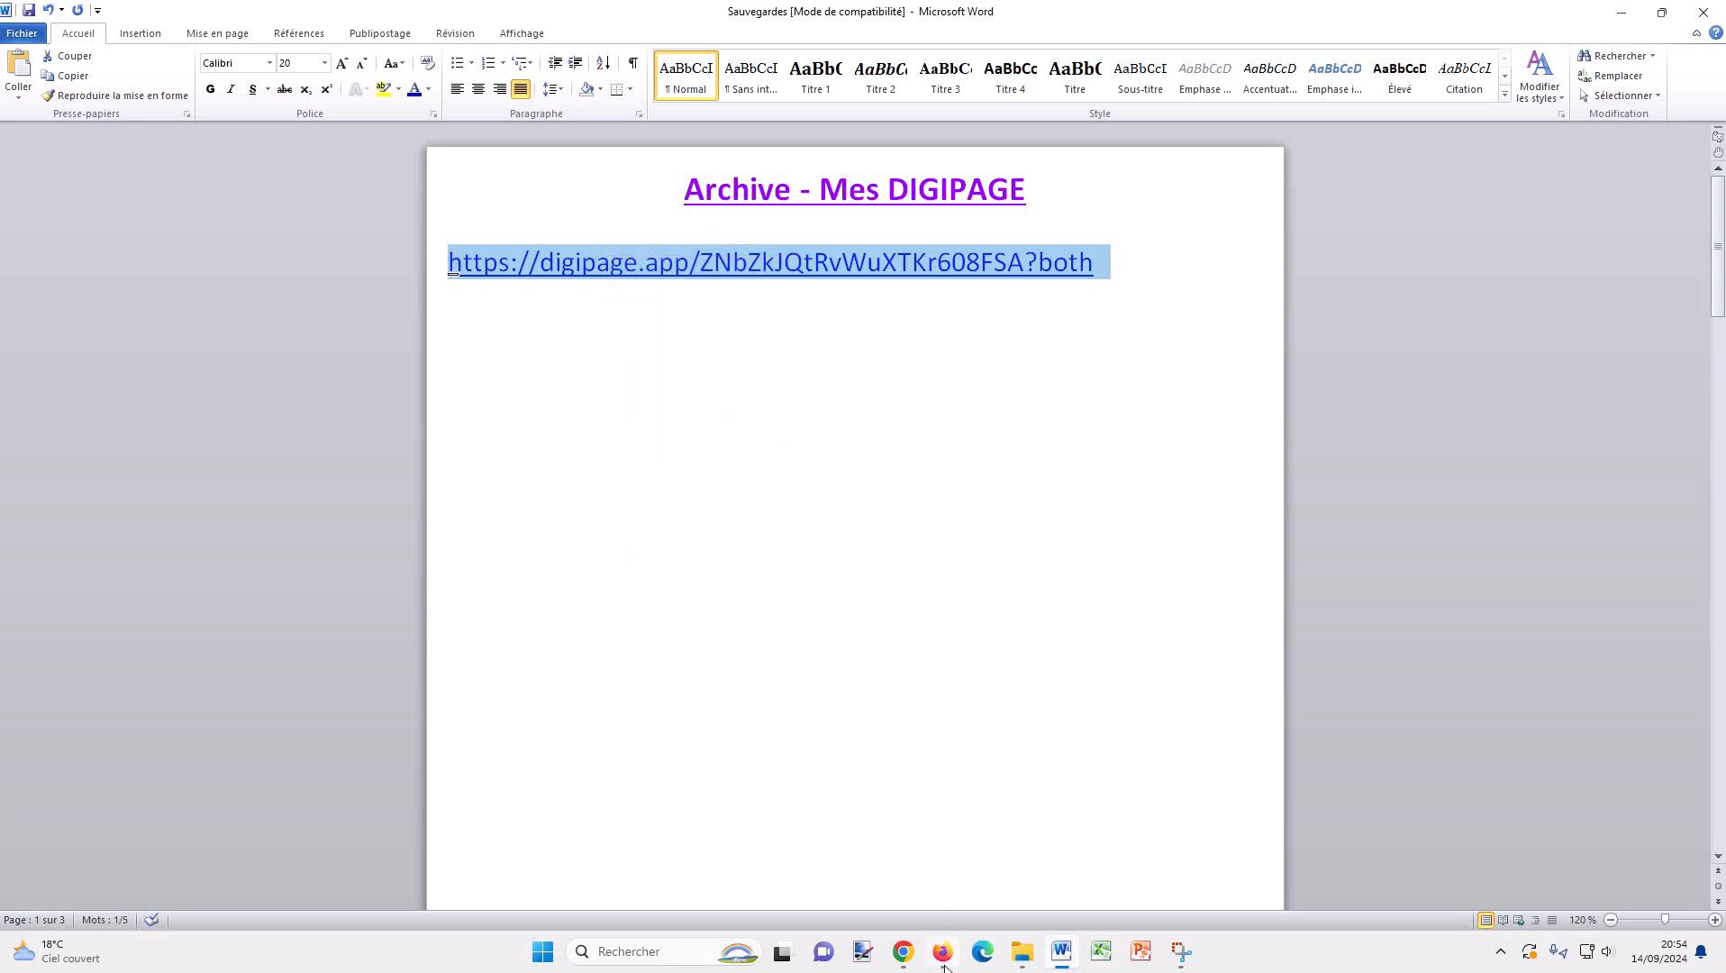
key("alt+Tab")
left_click(371, 63)
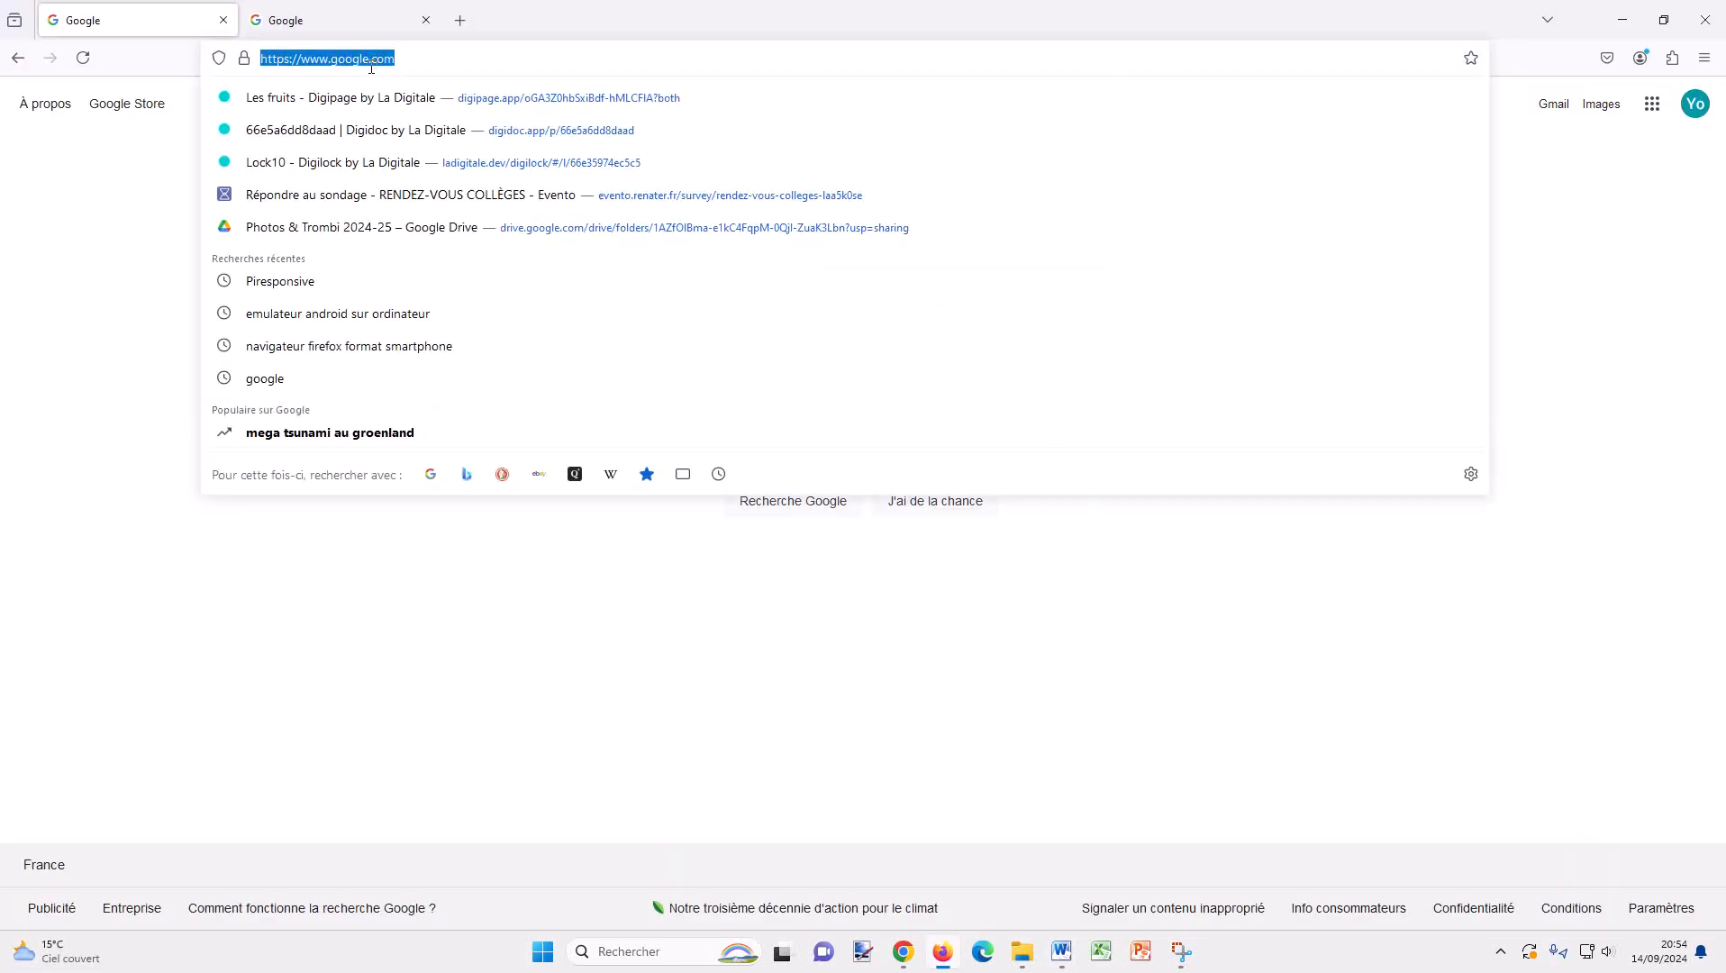
key("ctrl+v")
key("Return")
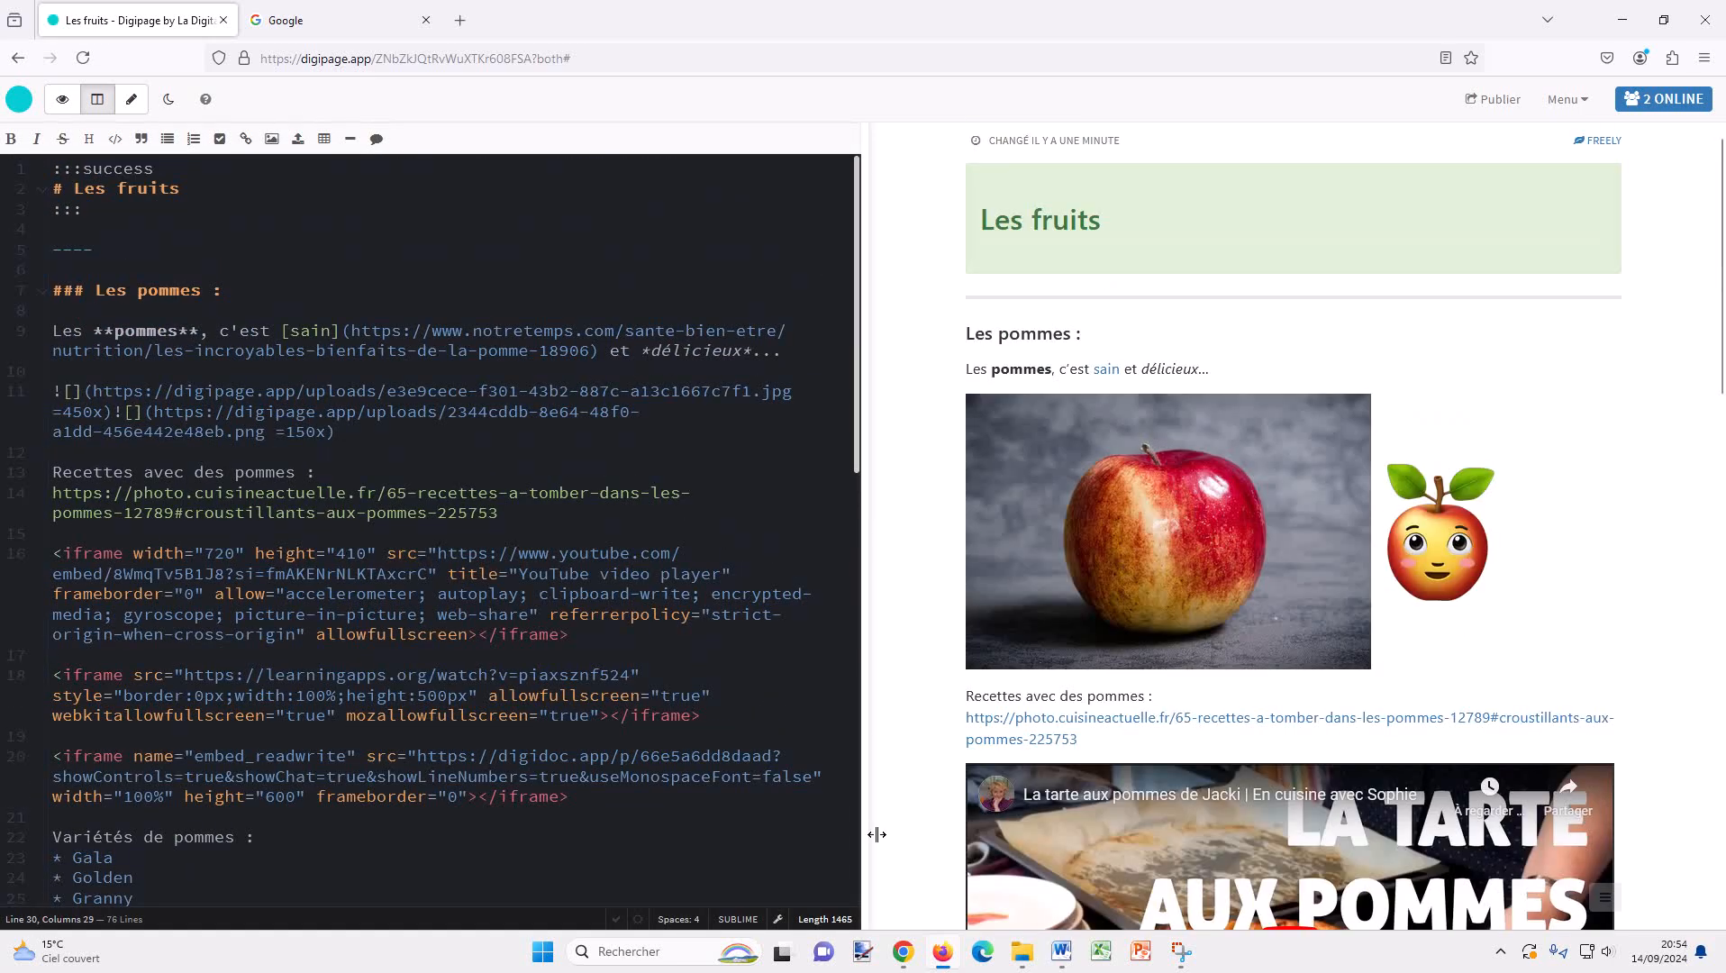
Place the insertion point below the archived link in Word, and copy the entire markdown source from the Digipage editor in Chrome.
left_click(1060, 951)
left_click(697, 331)
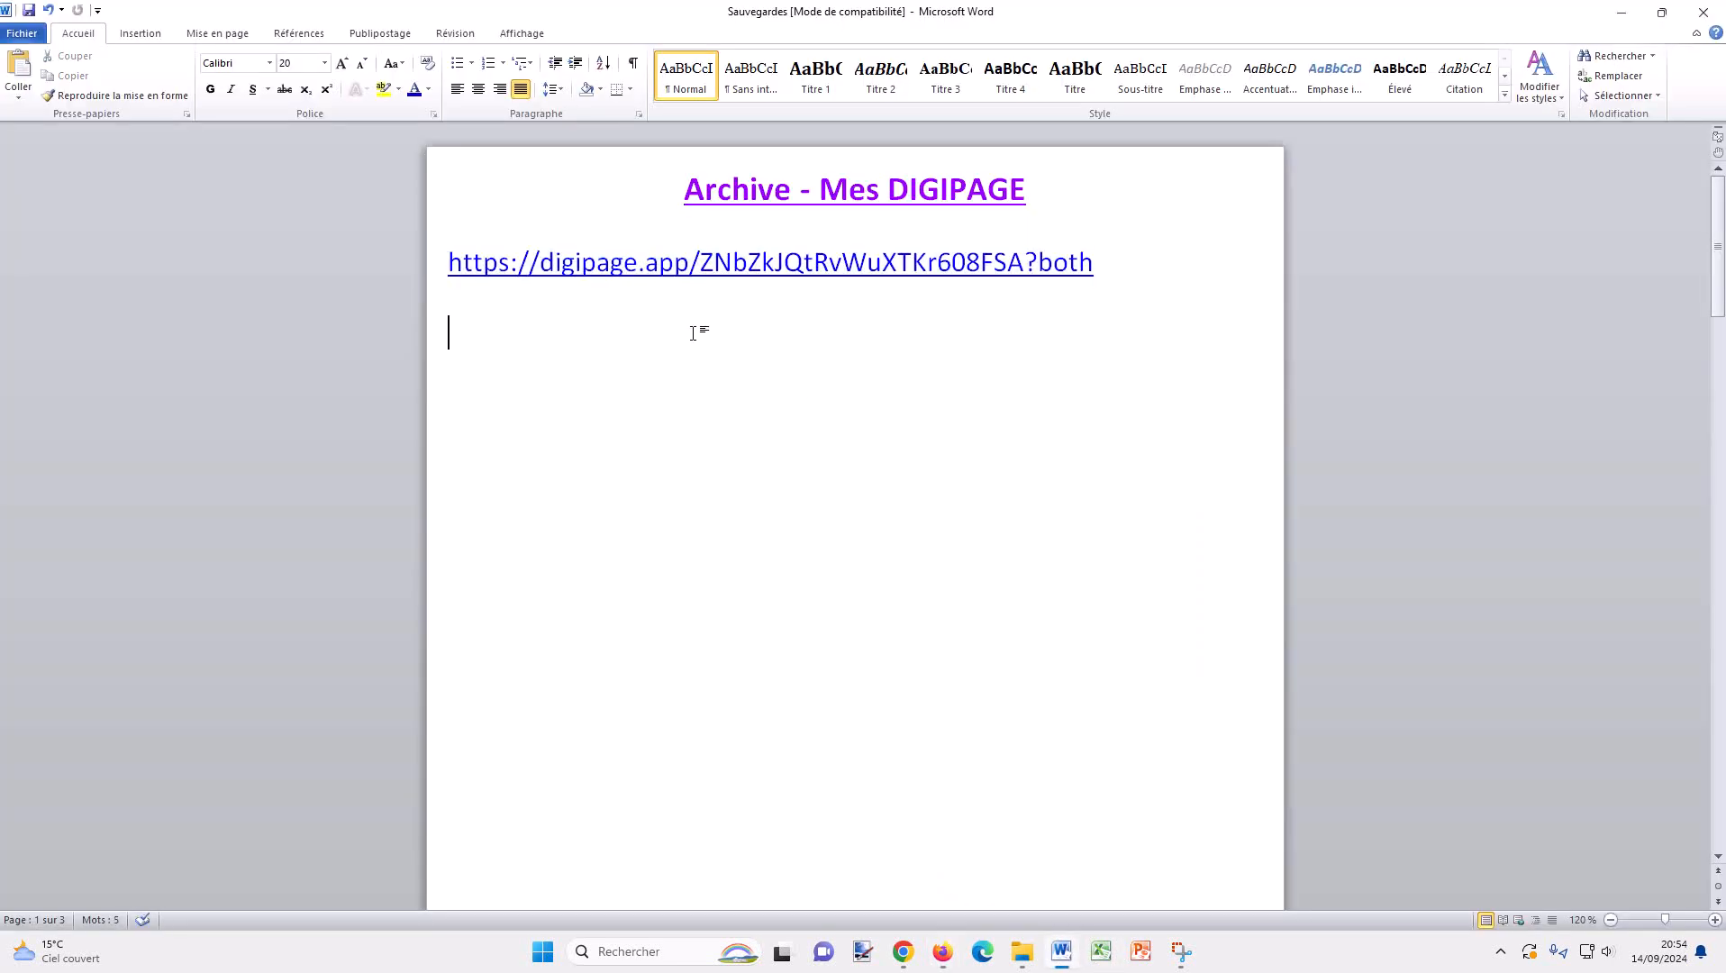
left_click(903, 952)
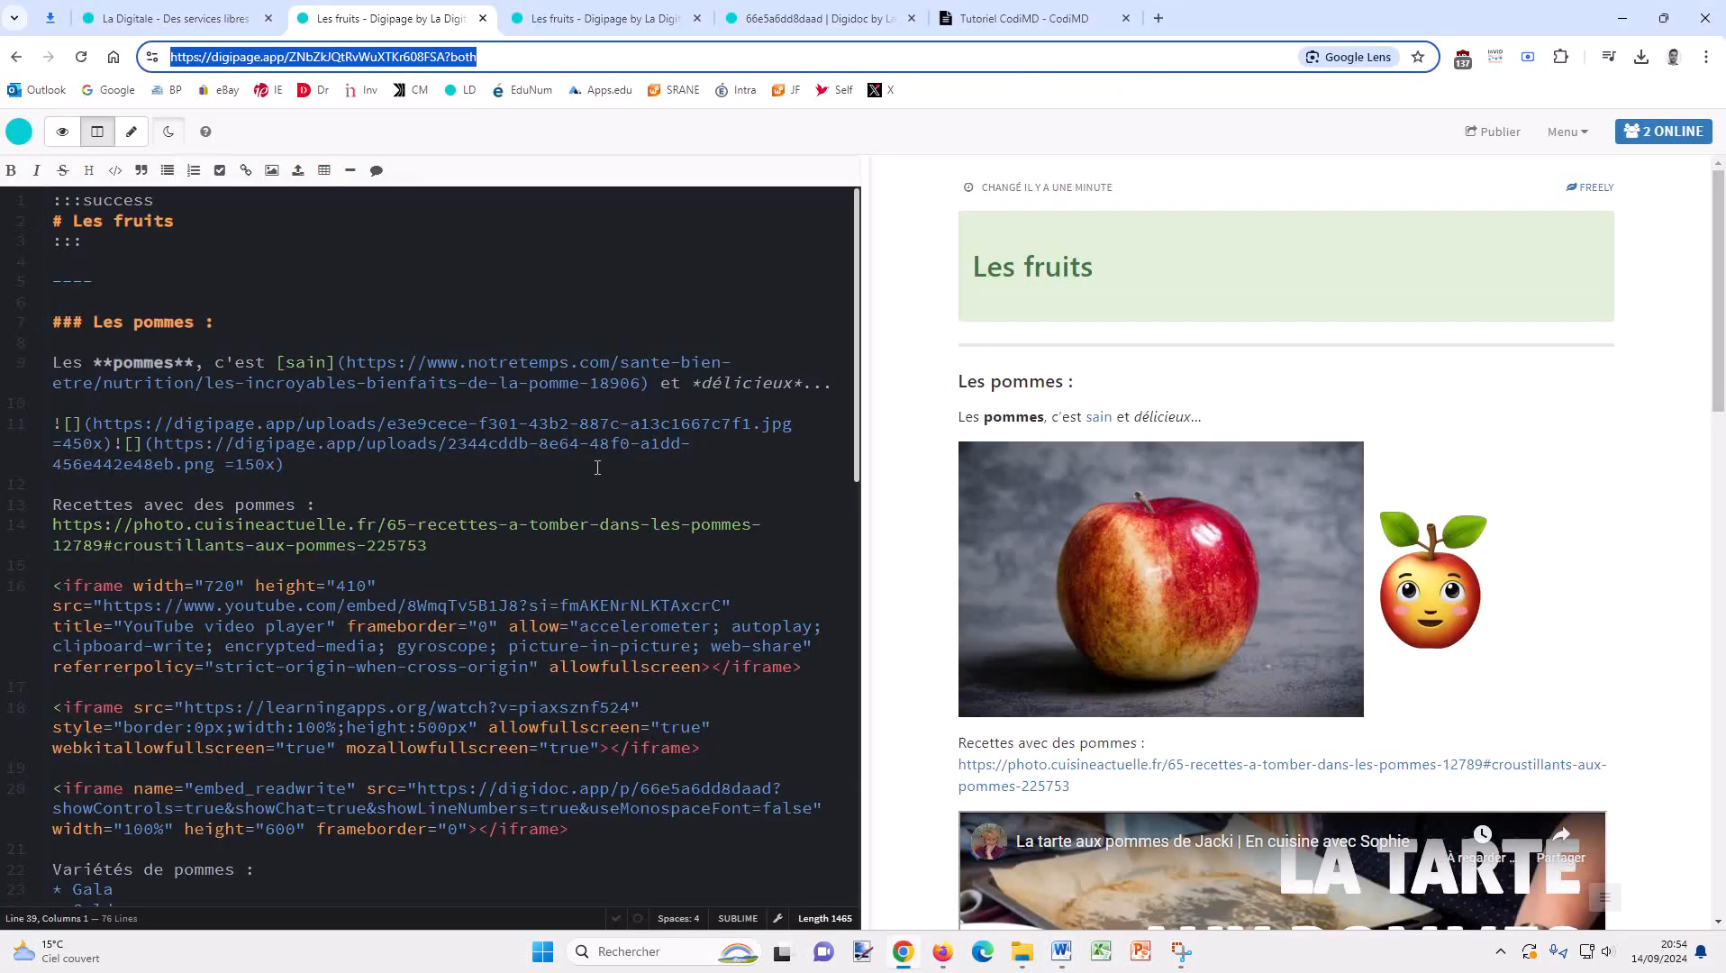
left_click_drag(59, 204, 443, 923)
scroll(451, 775, "up", 15)
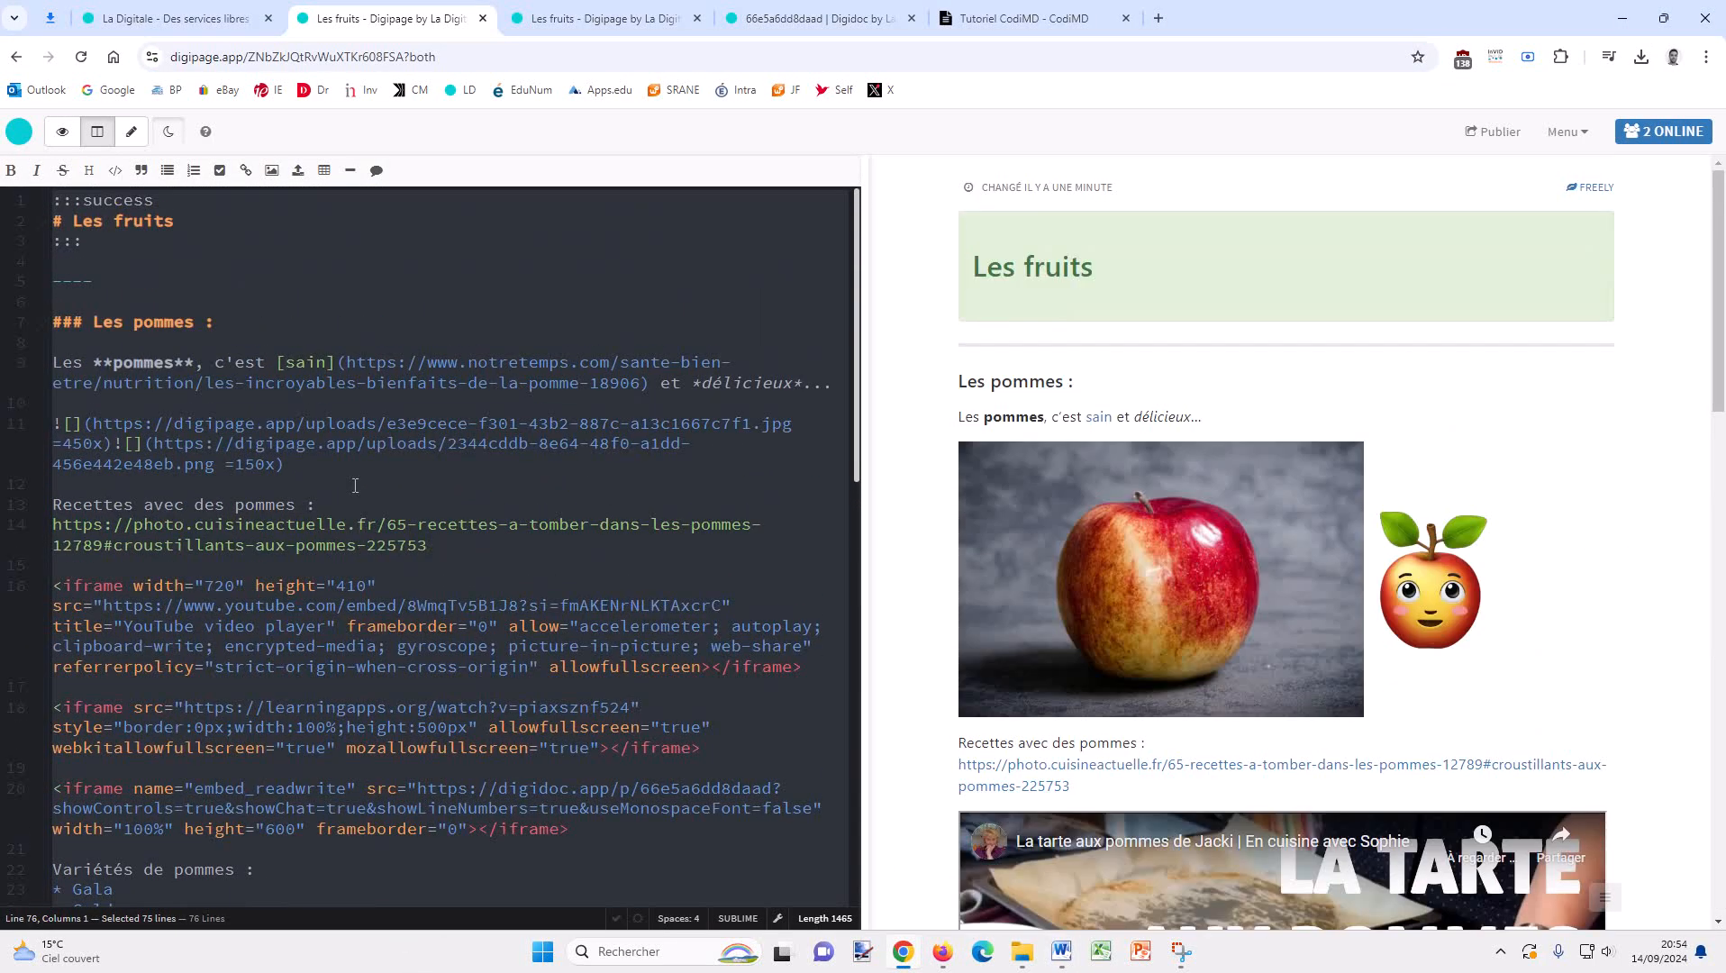
right_click(379, 439)
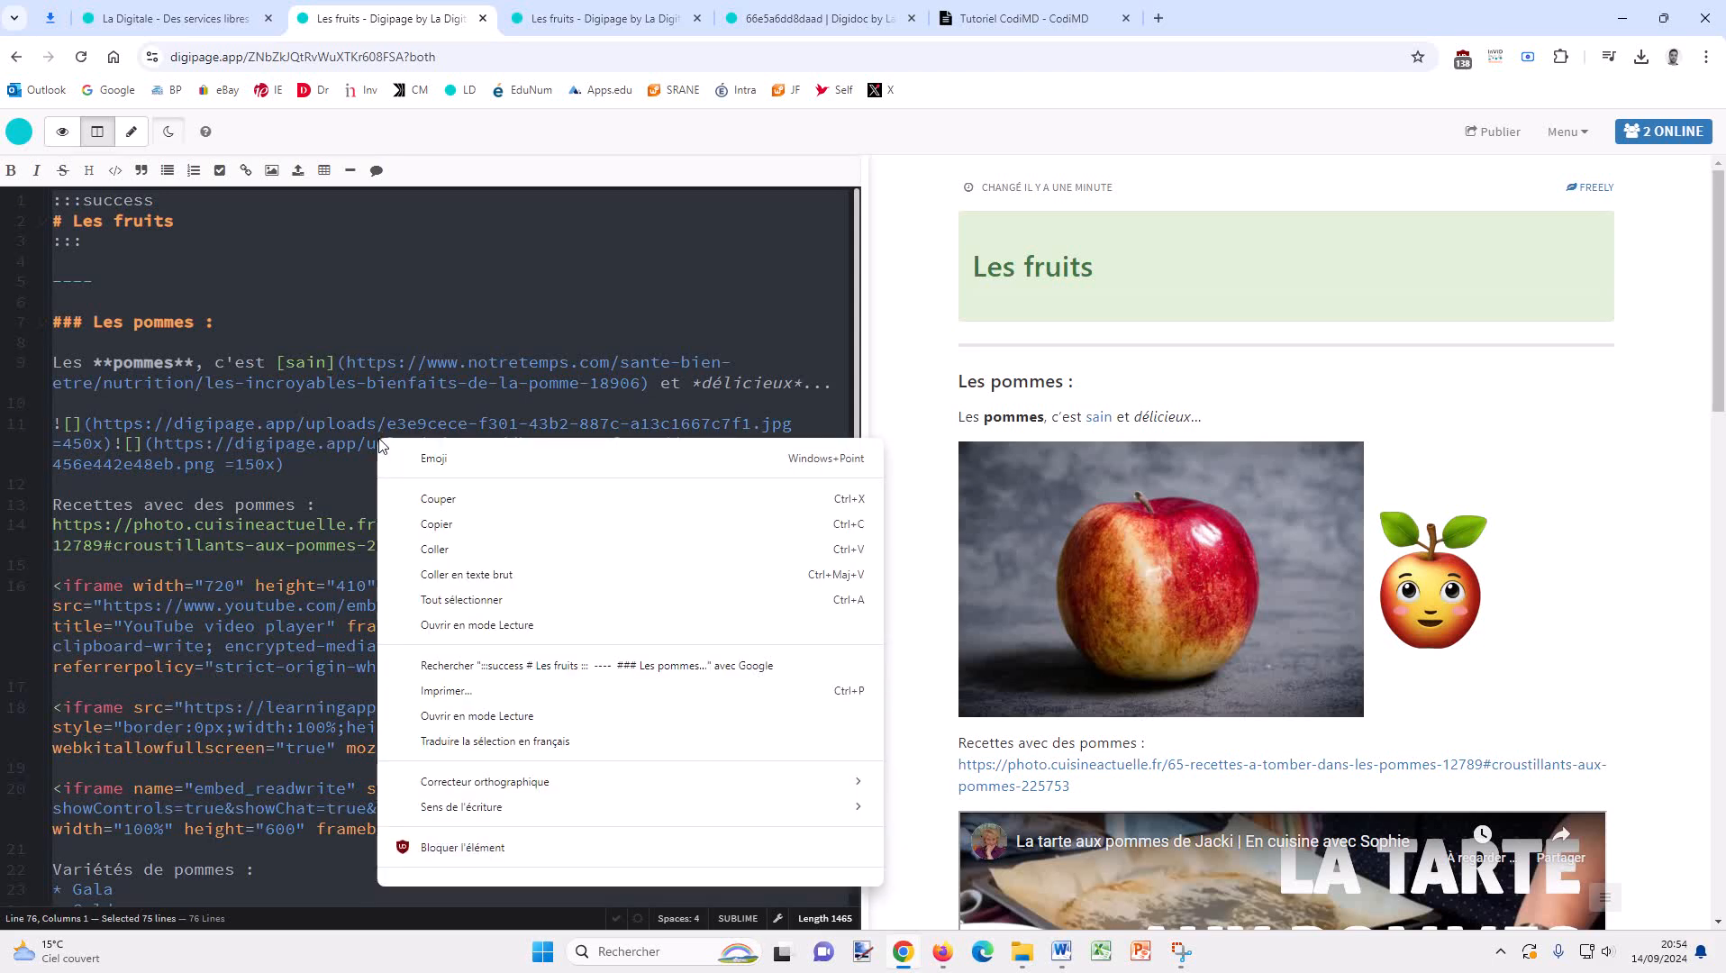
left_click(445, 523)
Switch to Word, paste the copied markdown source below the archived link, and review the pasted text.
left_click(1059, 950)
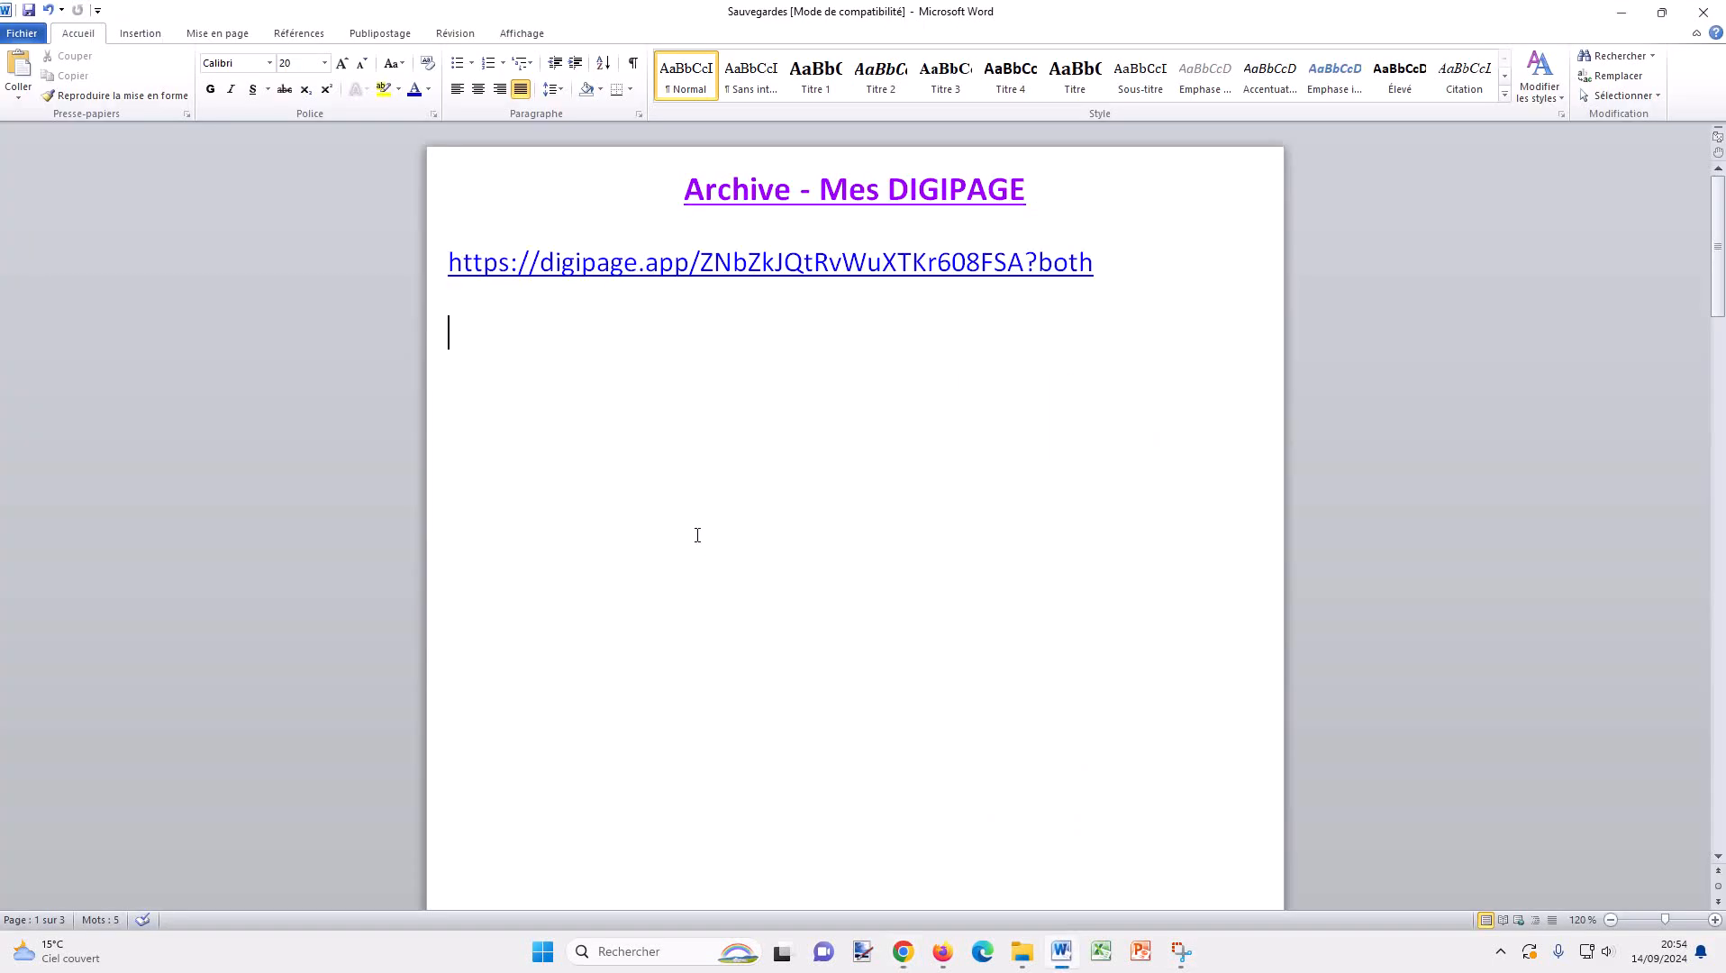
right_click(593, 346)
left_click(453, 410)
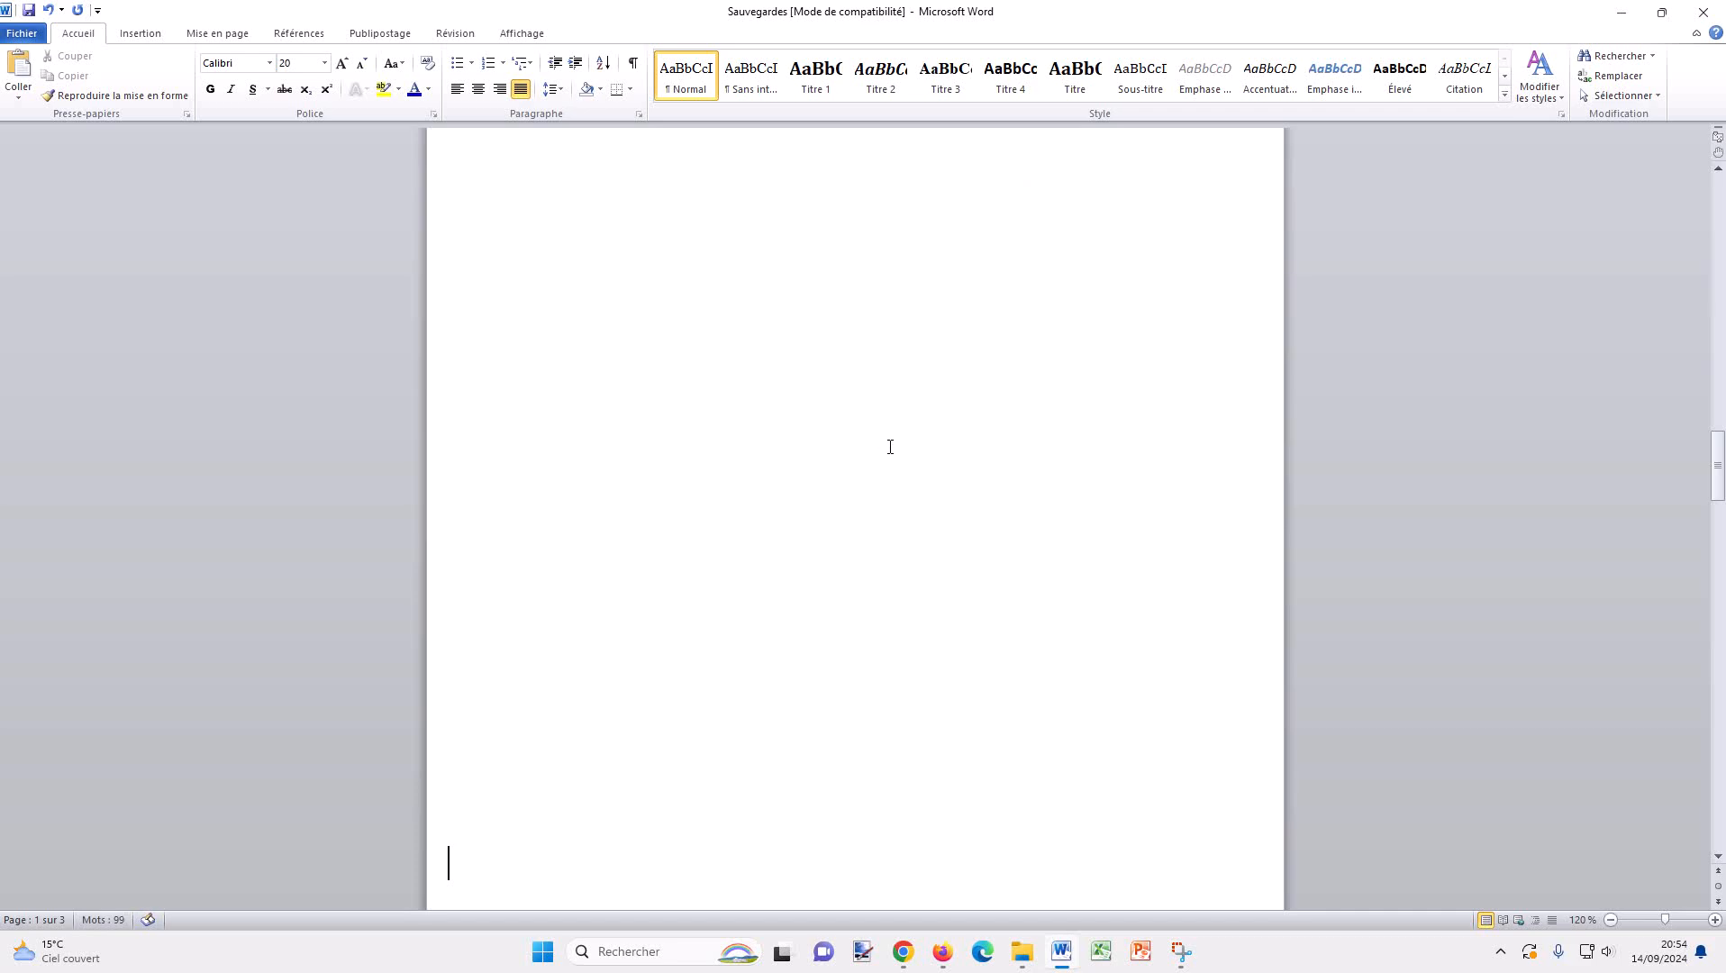
scroll(892, 450, "up", 6)
scroll(906, 479, "up", 15)
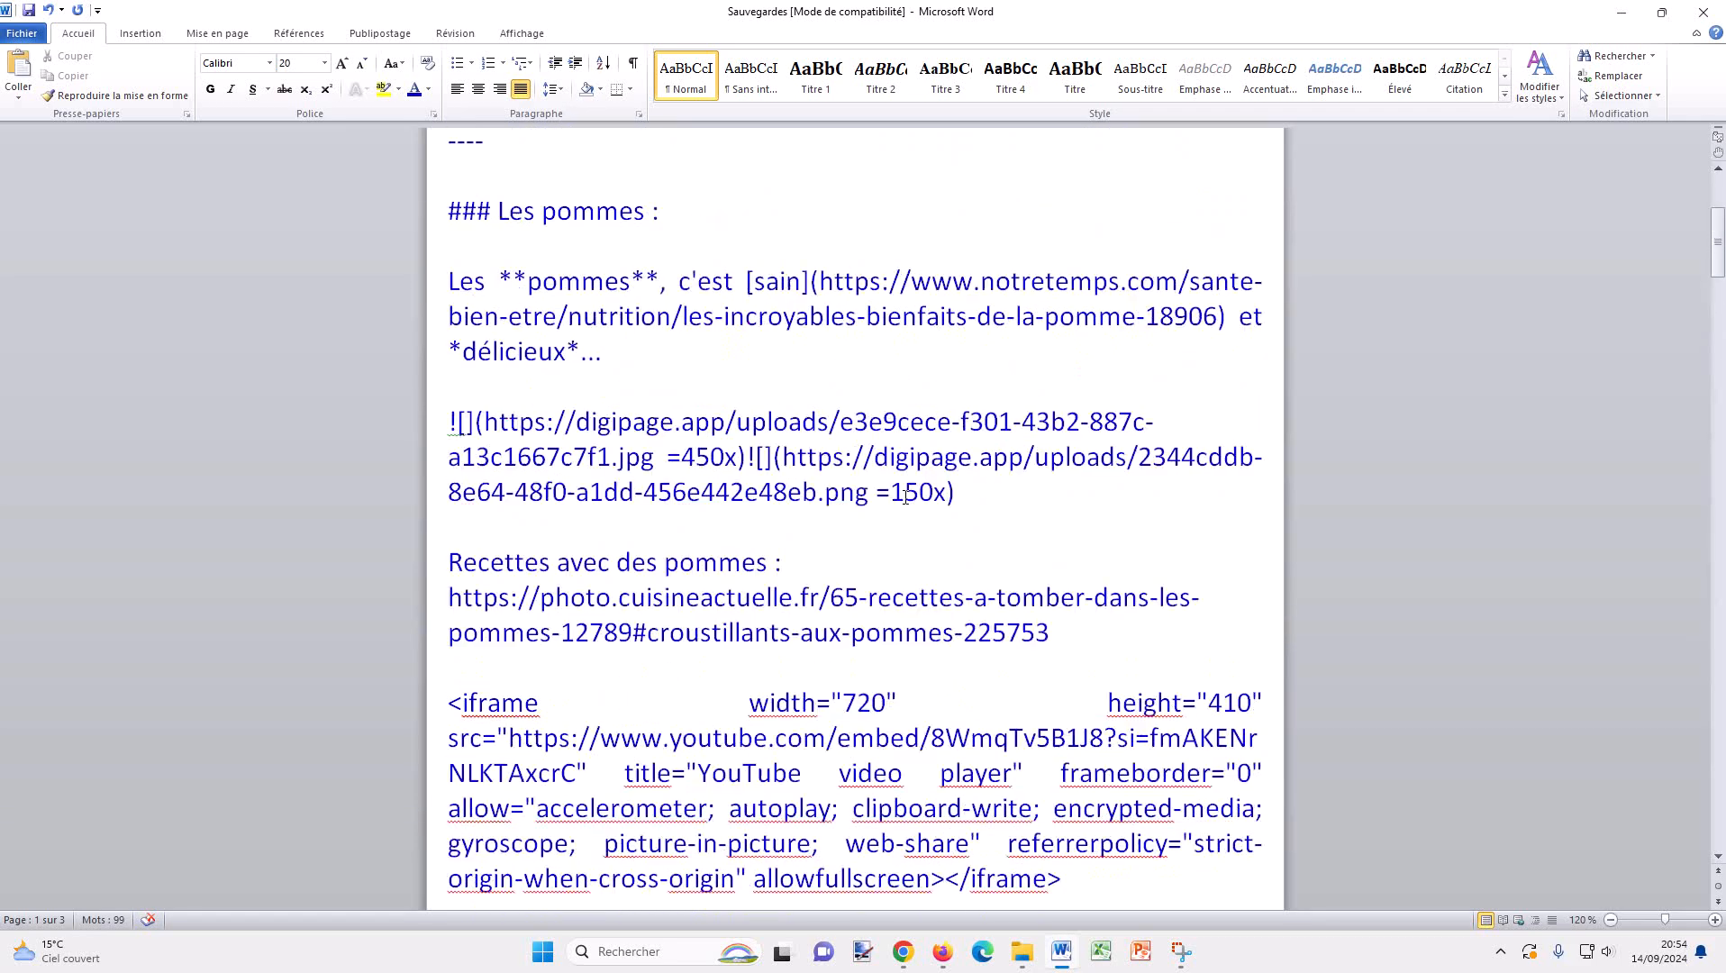